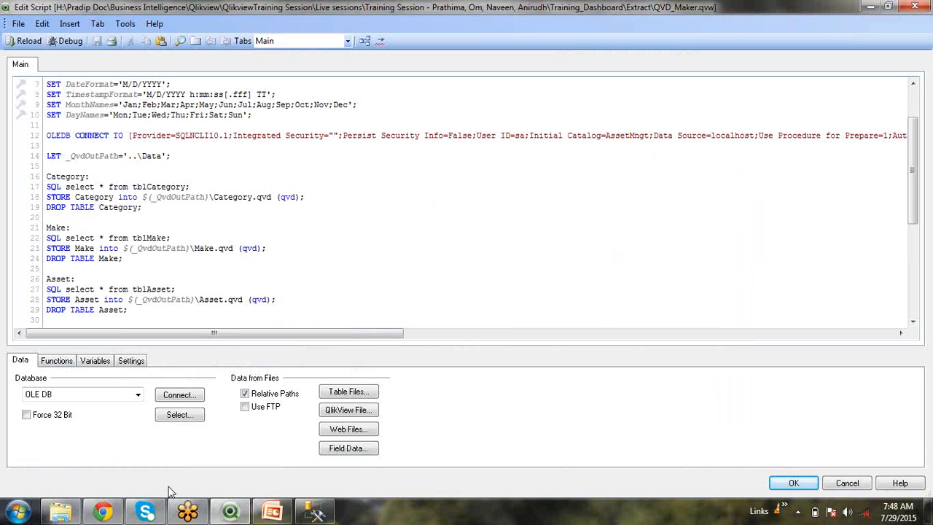
Switch to the QlikView presentation in PowerPoint and view the Data Warehousing slide
mouse_move(275, 515)
click(271, 513)
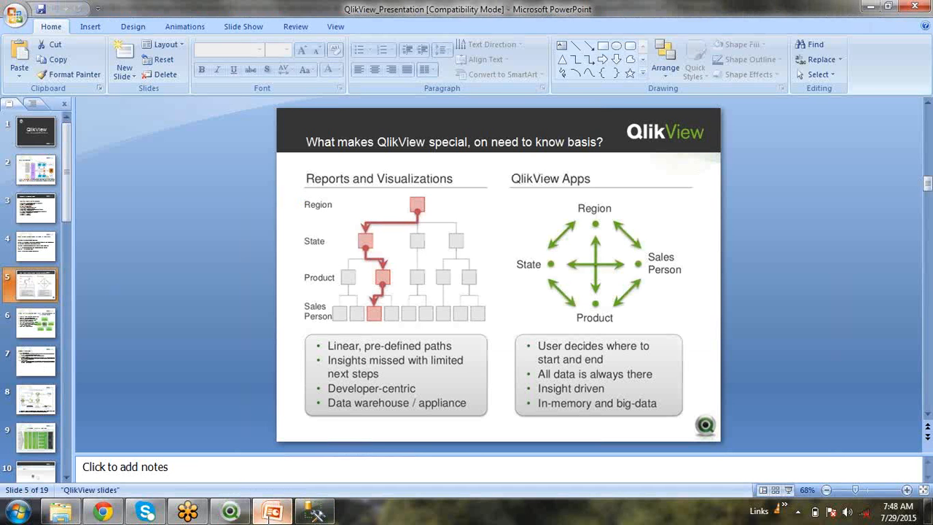
click(35, 170)
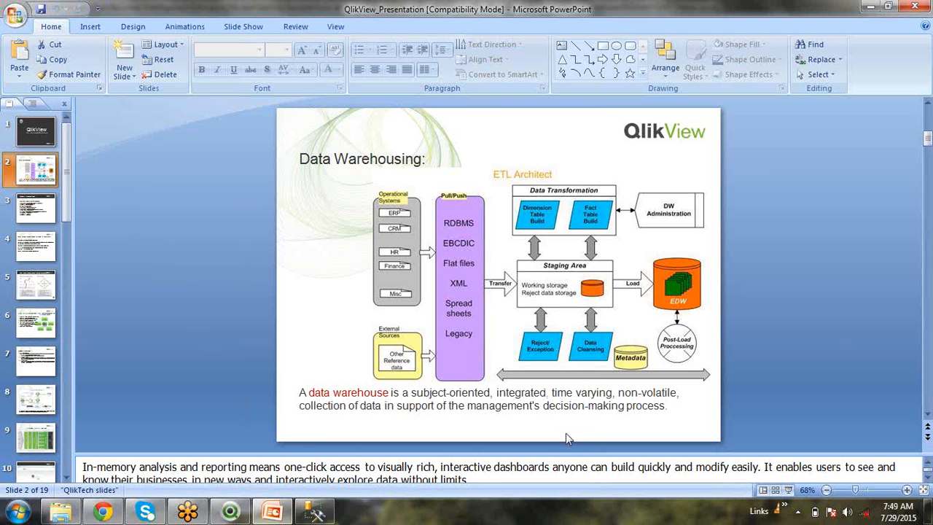
Return to QlikView, accept the QVD_Maker load script and save the document
click(239, 512)
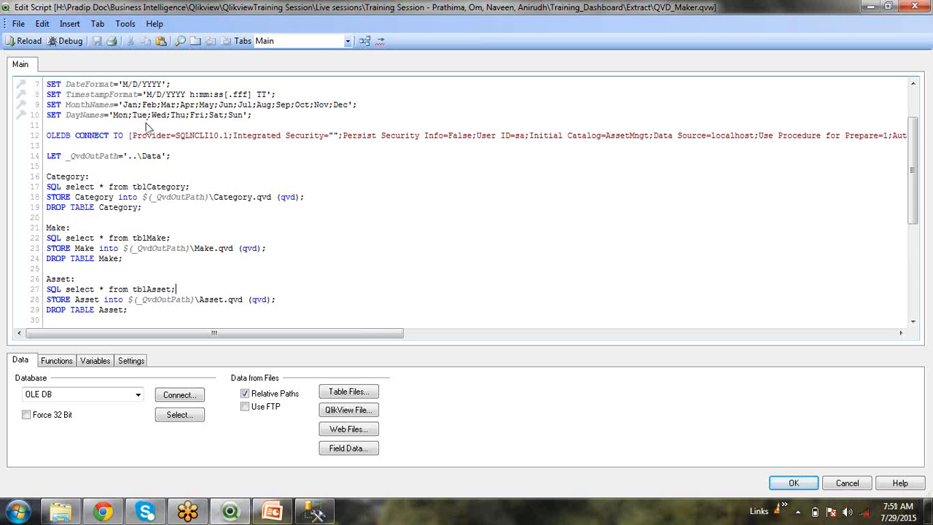
click(795, 483)
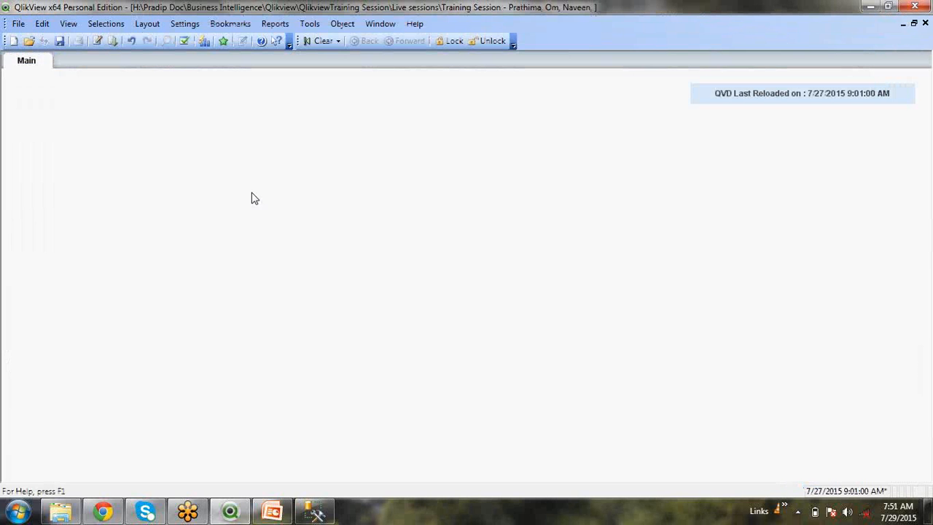
click(60, 41)
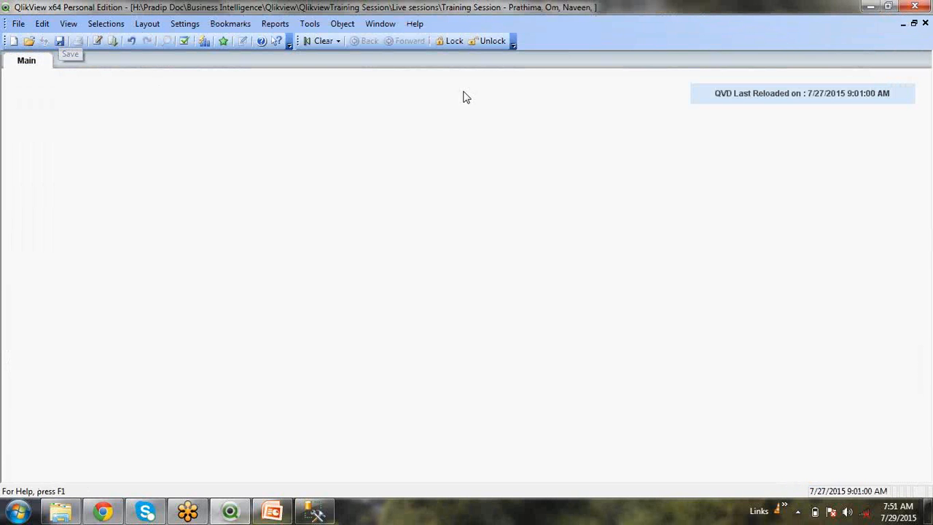
Rename the Main sheet as Data Extraction
right_click(281, 156)
click(307, 171)
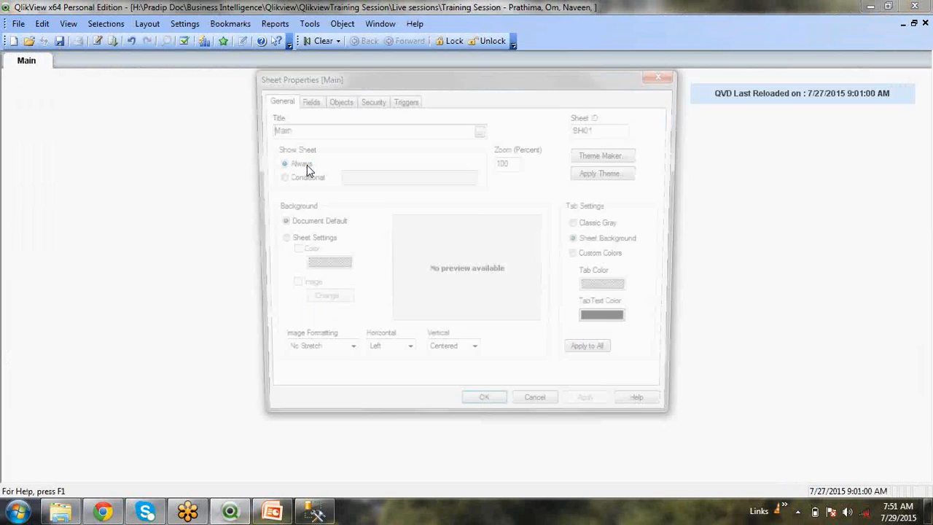
double_click(341, 134)
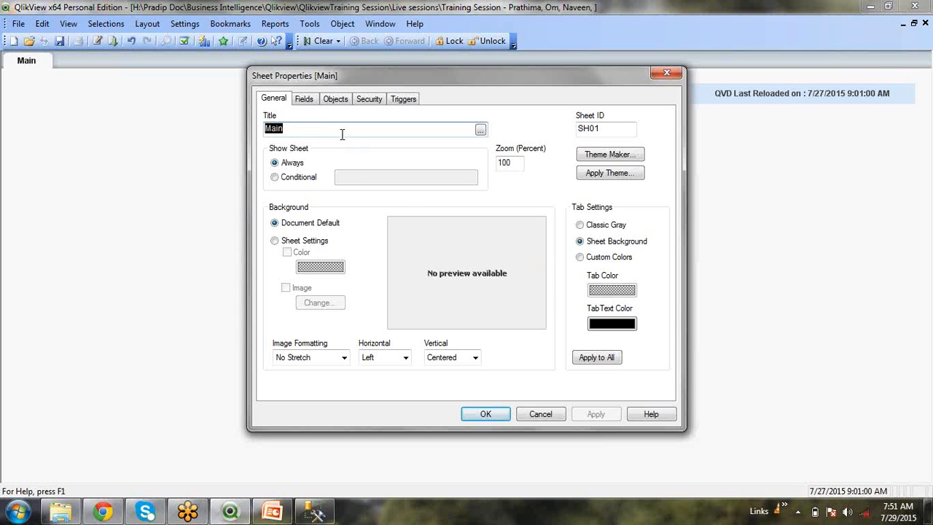
text(Data)
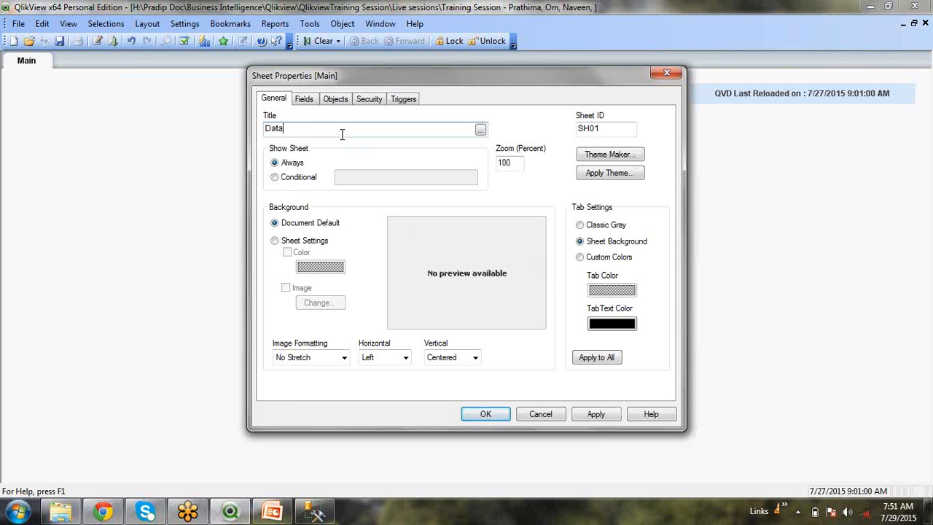
text(:Extraction)
click(485, 413)
Give the Data Extraction sheet its own solid background color in a lightened shade of yellow
right_click(331, 186)
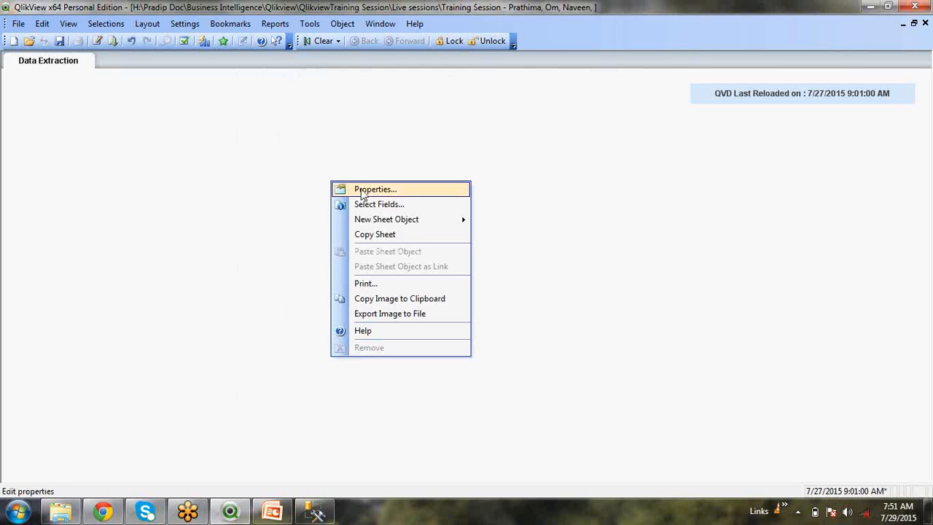
click(339, 189)
click(286, 245)
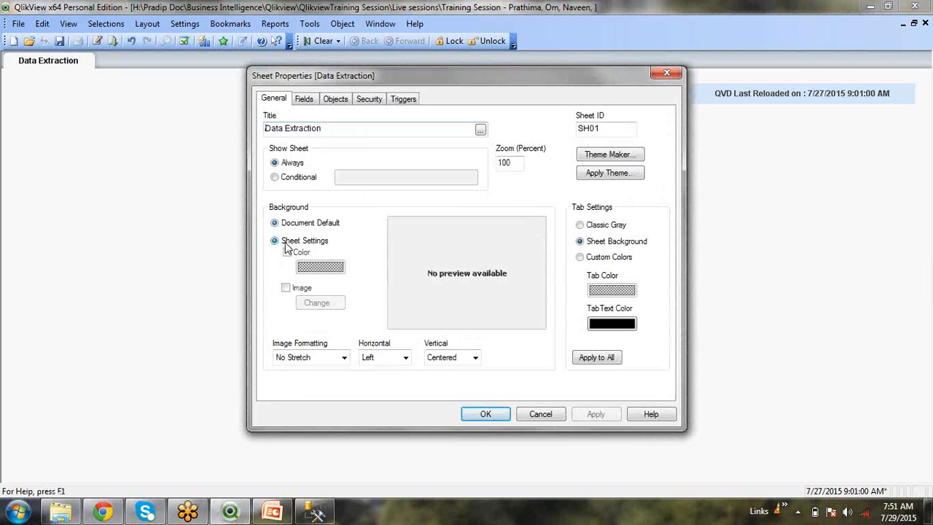
click(296, 253)
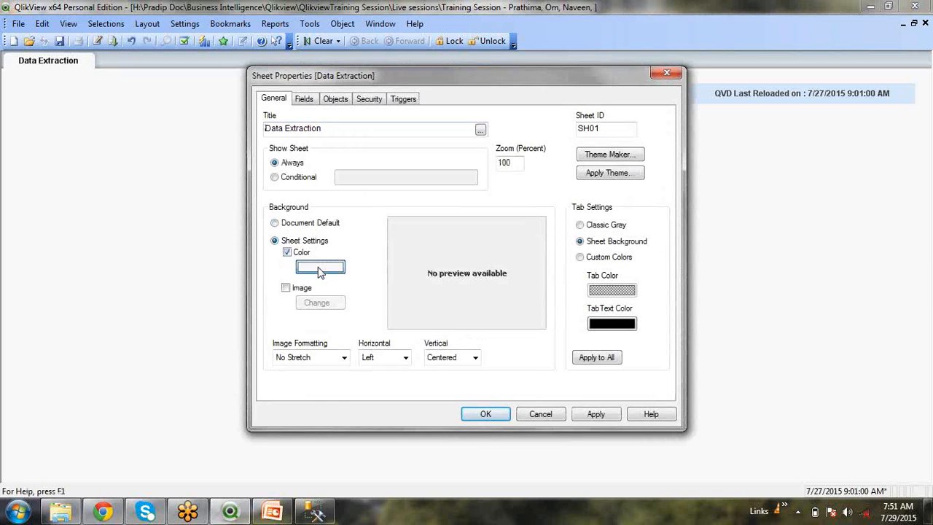
click(320, 266)
click(515, 146)
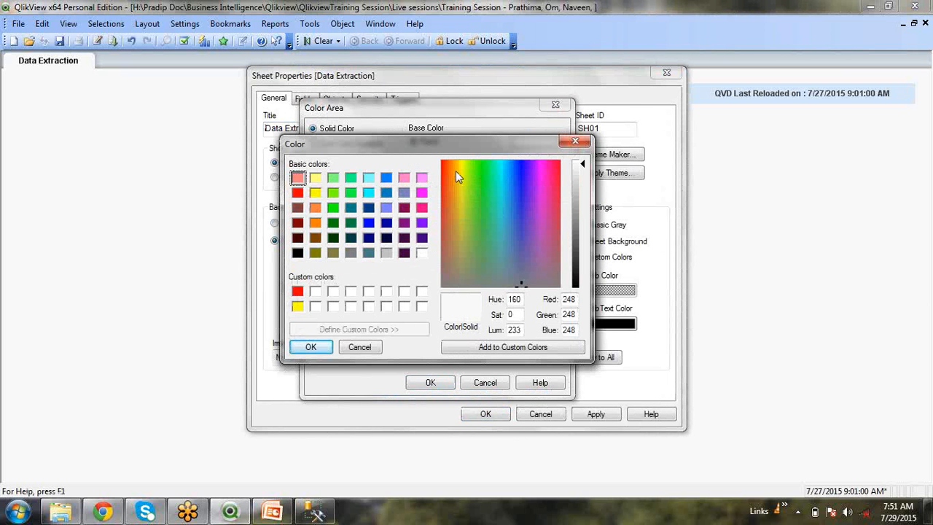
click(315, 177)
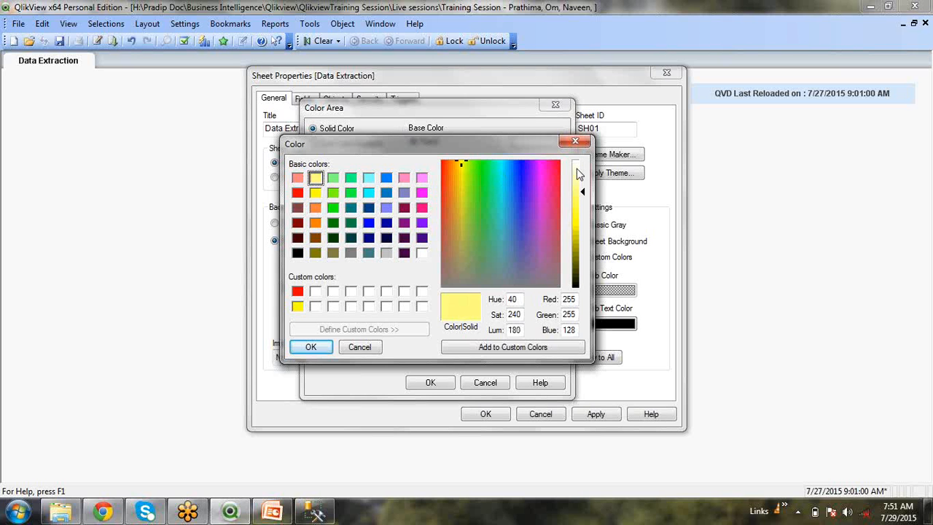
mouse_move(577, 174)
mouse_down()
mouse_move(578, 162)
mouse_move(581, 181)
mouse_up()
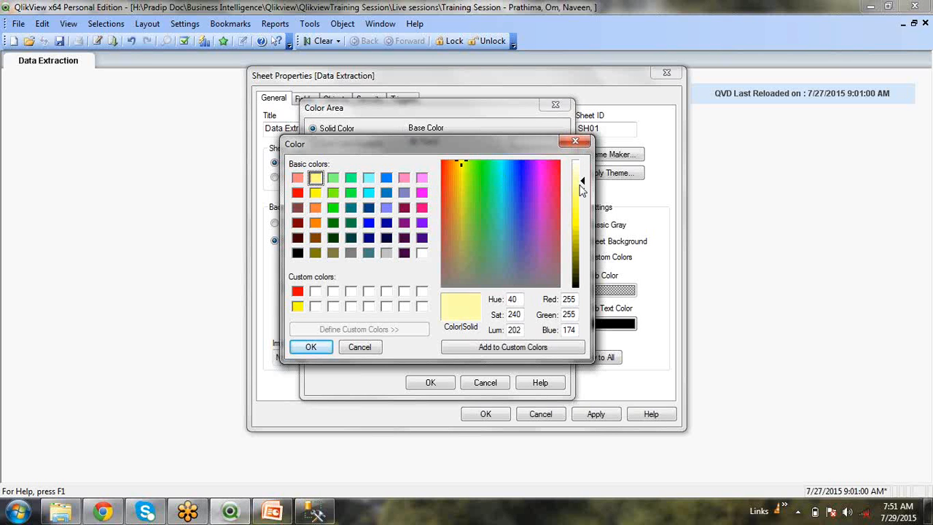
click(310, 347)
click(430, 382)
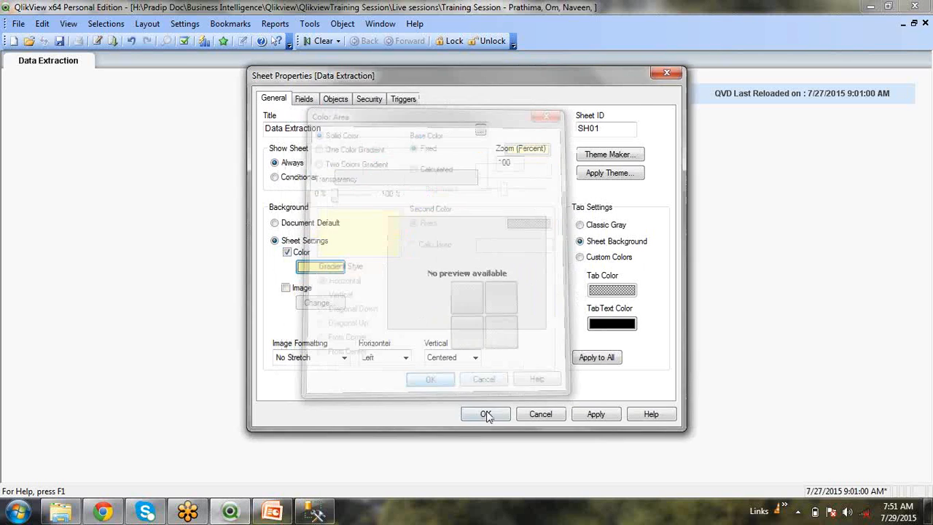
click(486, 413)
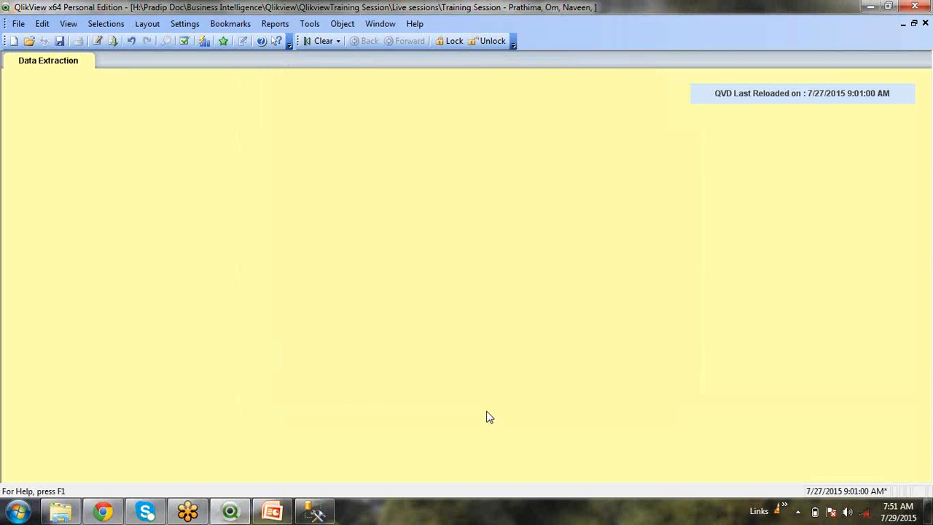
Set the background transparency of the QVD Last Reloaded text object to 100 % and save the document
right_click(704, 98)
click(721, 105)
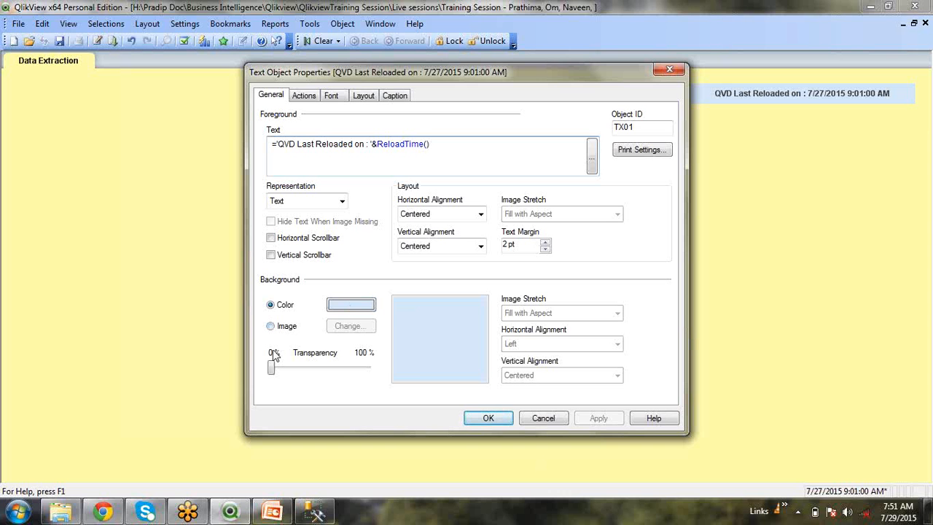
drag(272, 367, 366, 368)
click(598, 418)
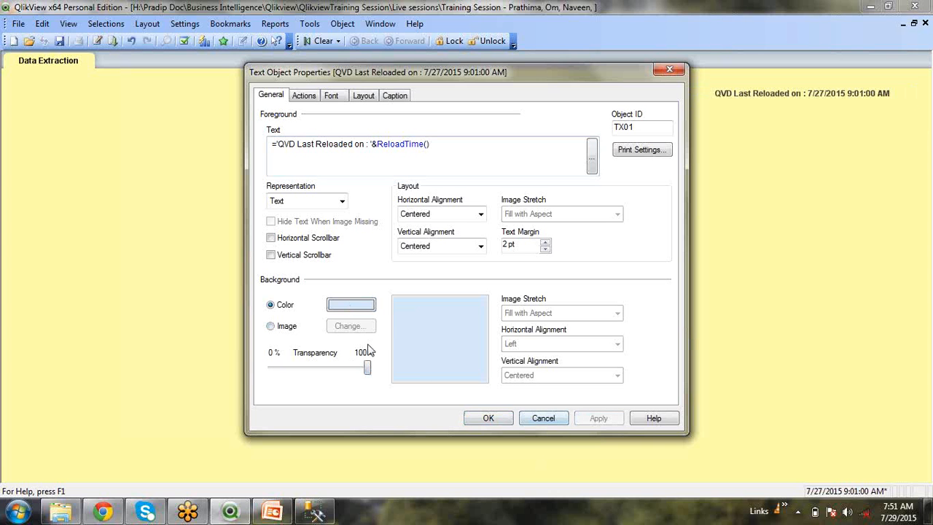
click(487, 418)
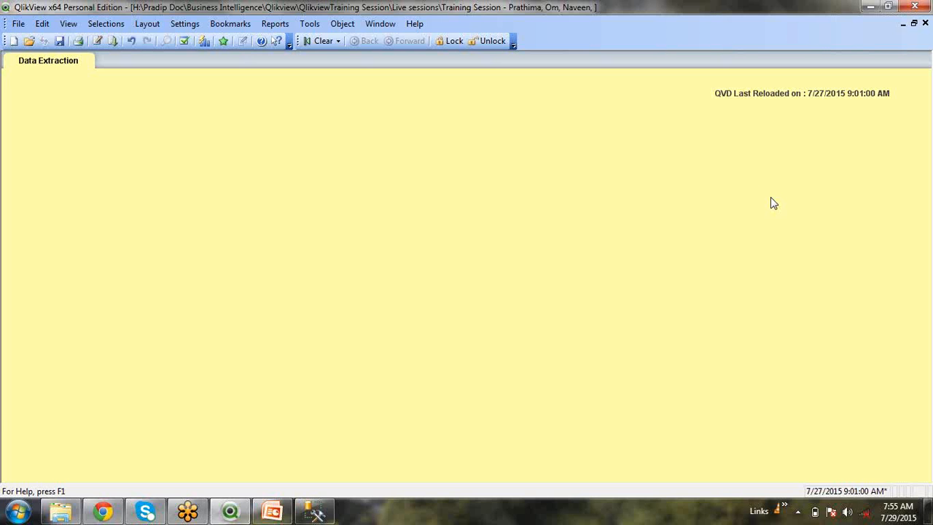
click(59, 42)
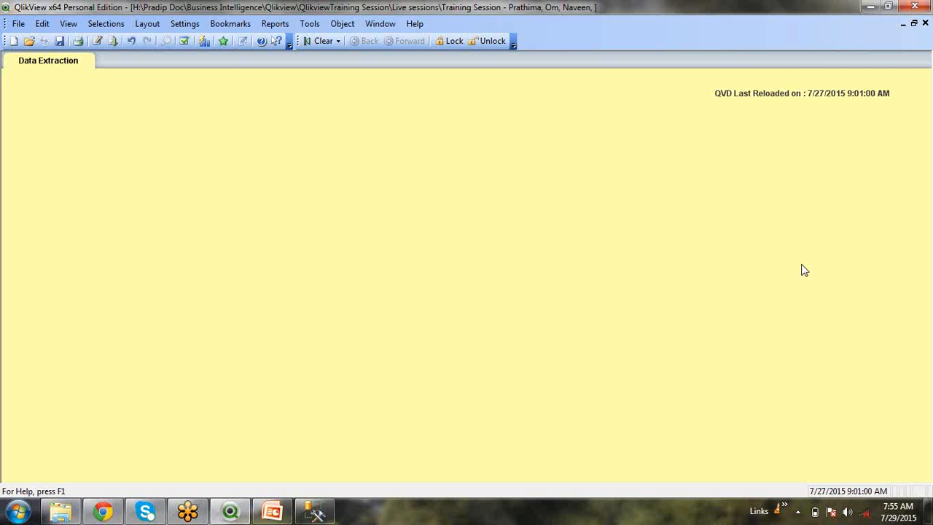
Delete the Designation, Employee and Make QVD files from the Training_Dashboard Data folder in Windows Explorer
click(66, 510)
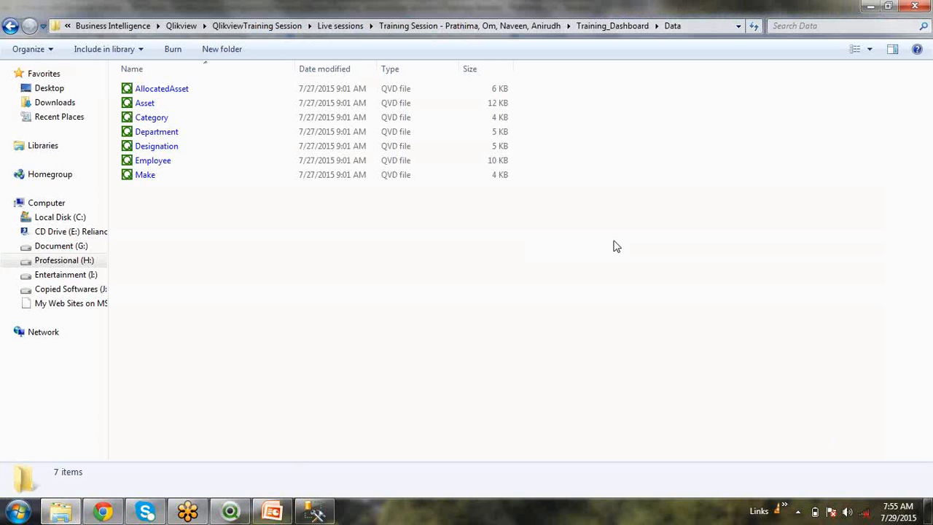
drag(646, 258, 120, 94)
click(386, 286)
drag(676, 256, 87, 146)
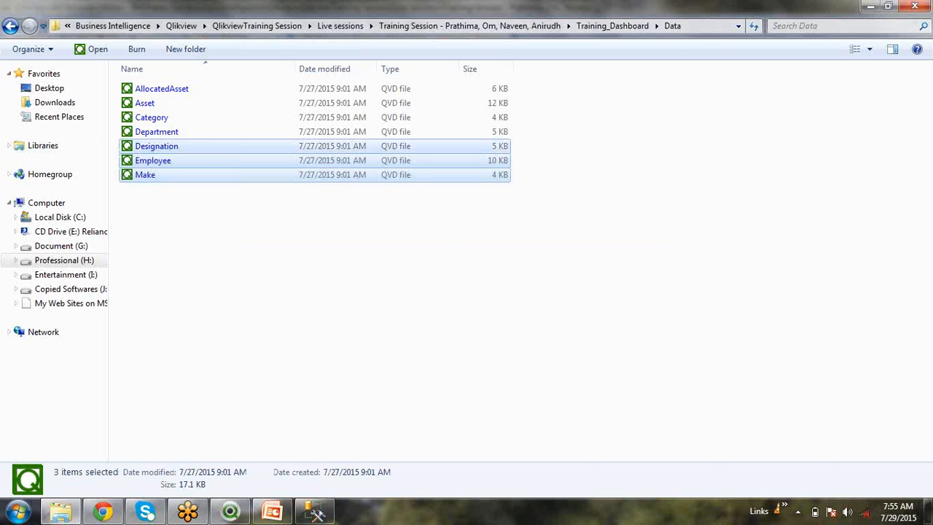
key(Delete)
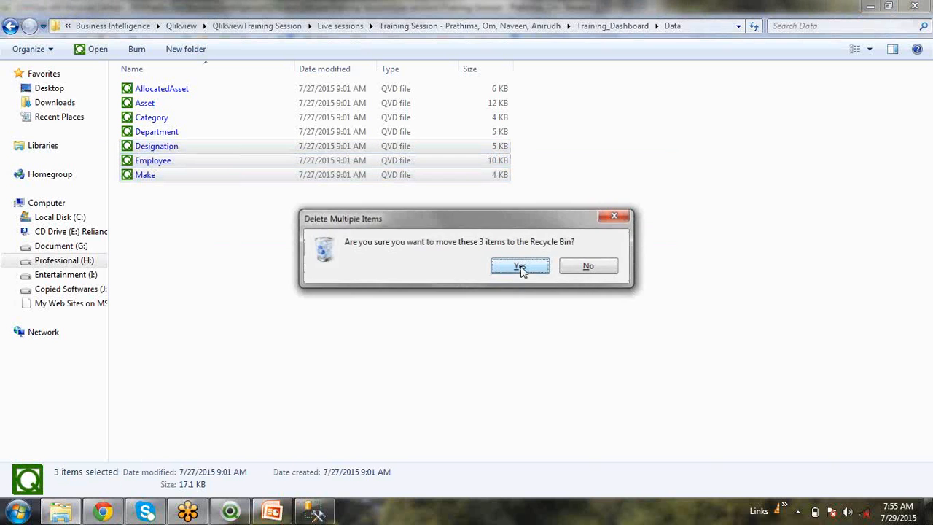
click(519, 269)
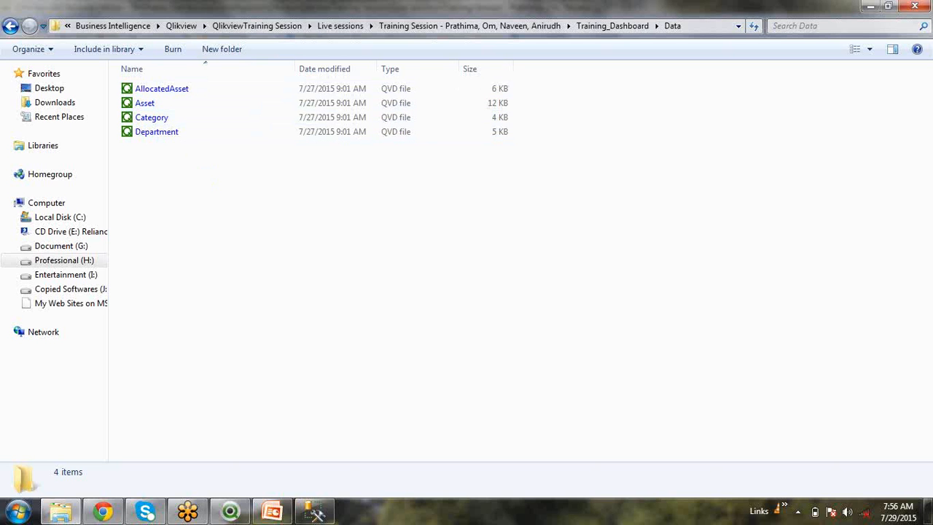
Switch back to QlikView and reload the document's data to regenerate the QVD files
mouse_move(233, 510)
click(229, 511)
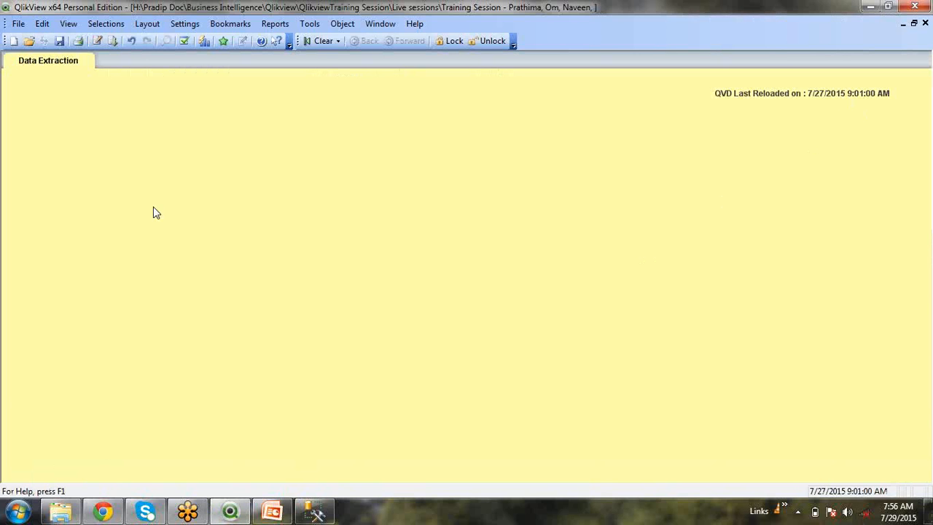
click(115, 41)
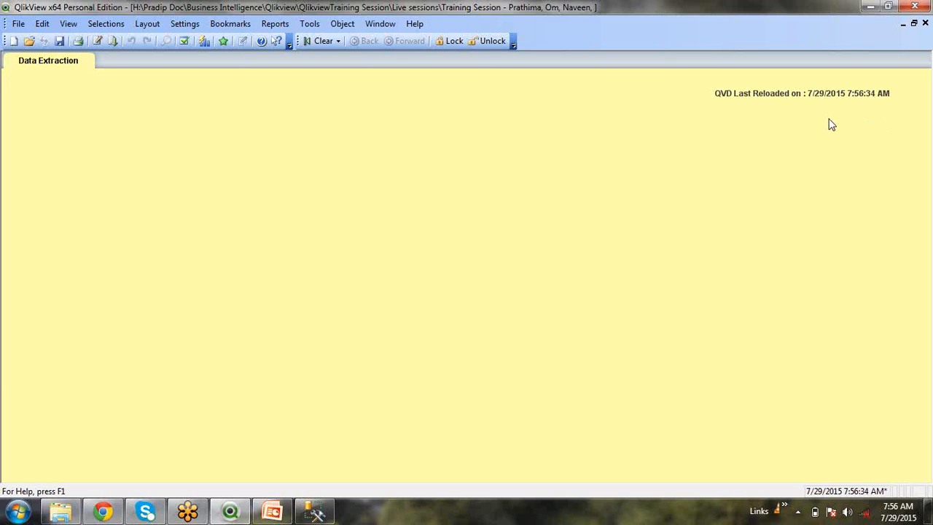
Check the QVD files and their modification dates in the Data folder in Windows Explorer
mouse_move(71, 514)
click(48, 516)
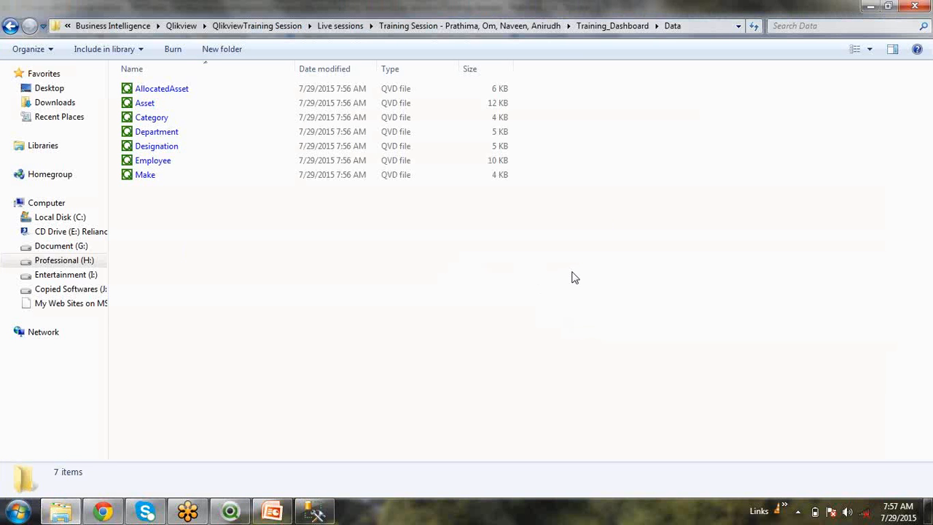
drag(558, 277, 120, 79)
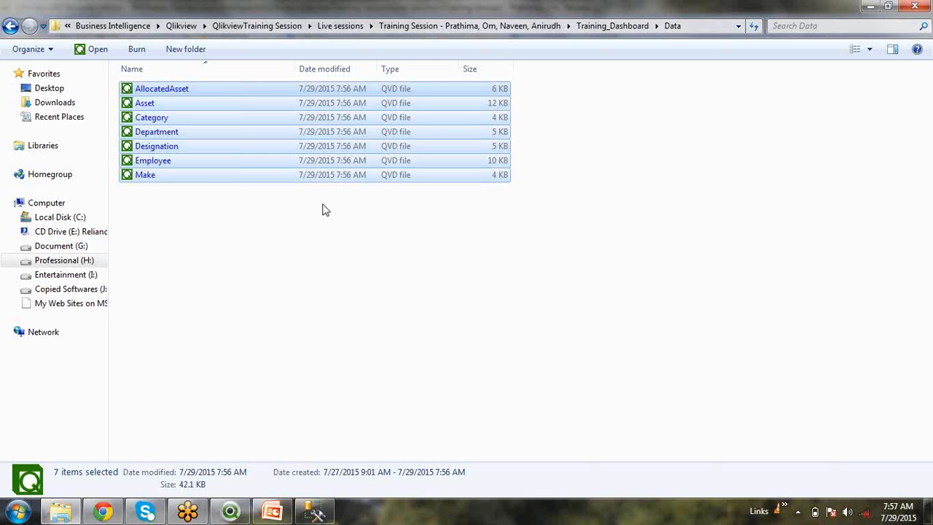
click(252, 389)
Save the reloaded document in QlikView and close the application
click(229, 510)
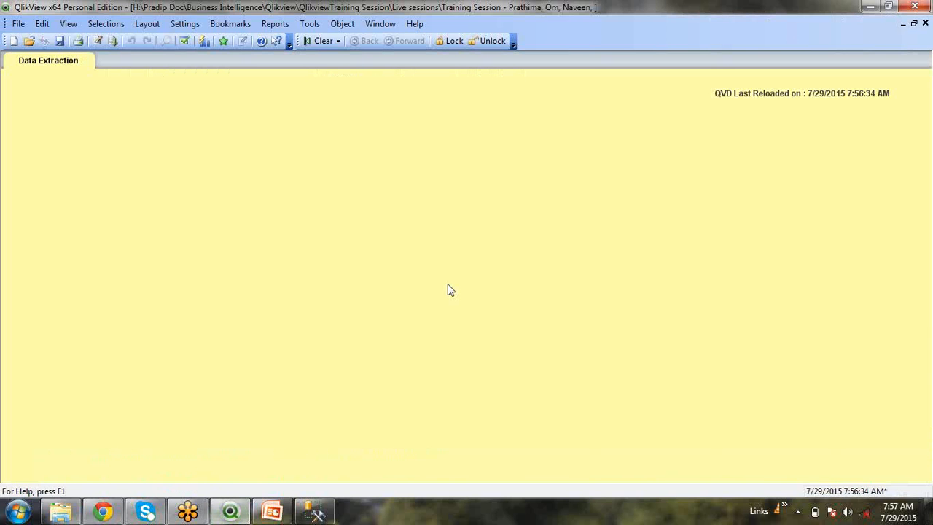
click(59, 41)
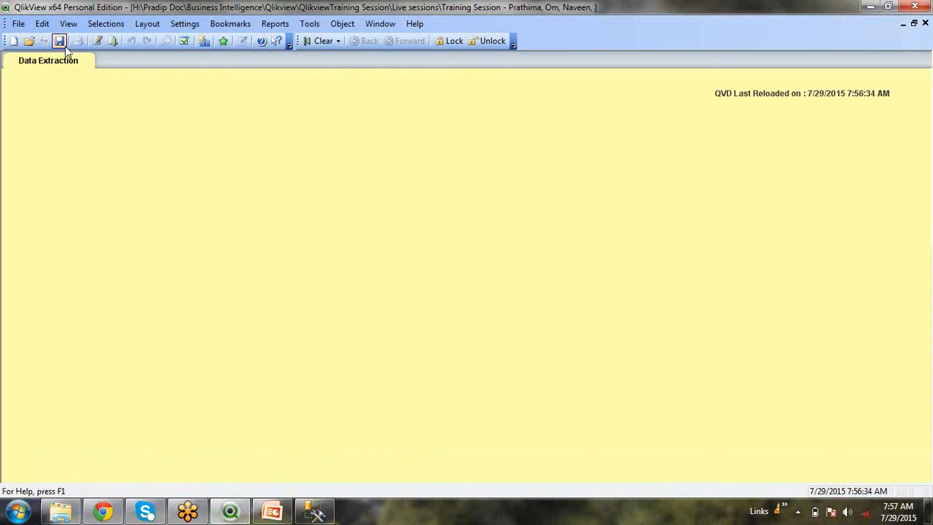
click(917, 5)
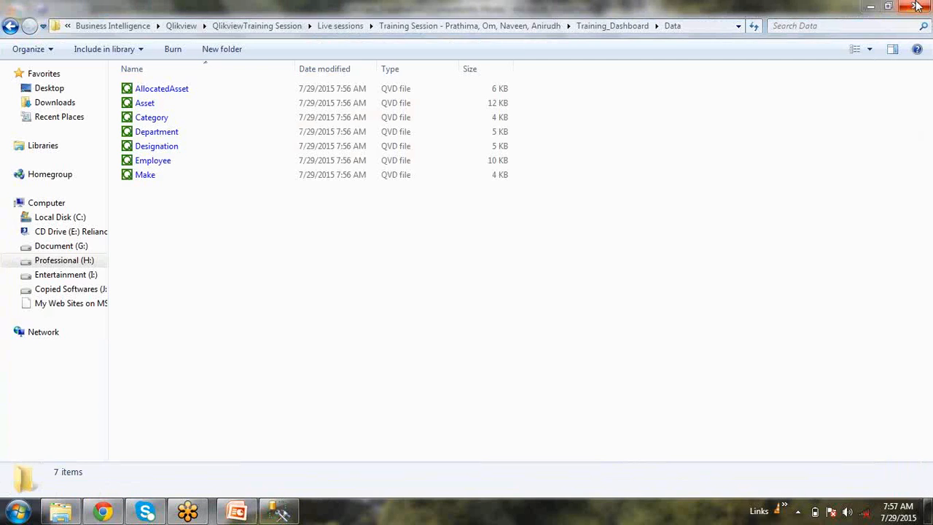
Go up to the Training_Dashboard folder and briefly review the Data Warehousing slide in PowerPoint
click(604, 25)
click(230, 512)
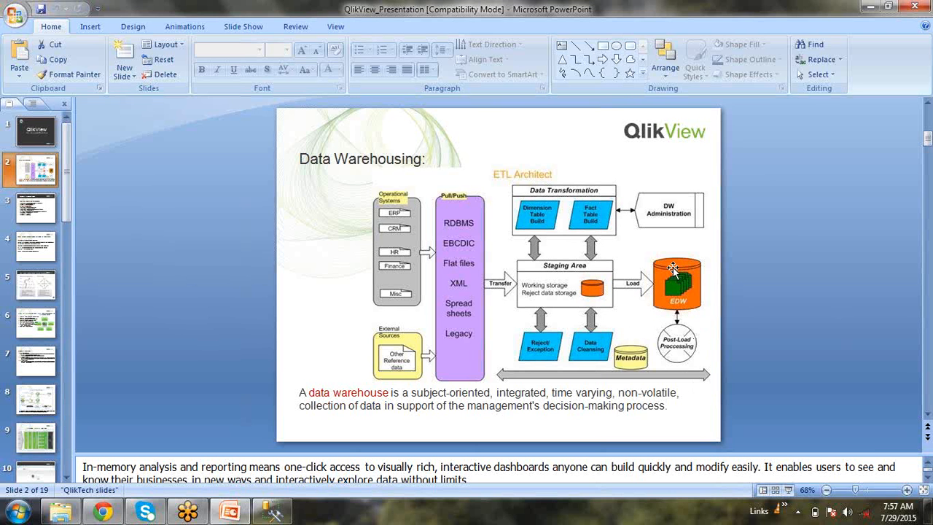
click(231, 512)
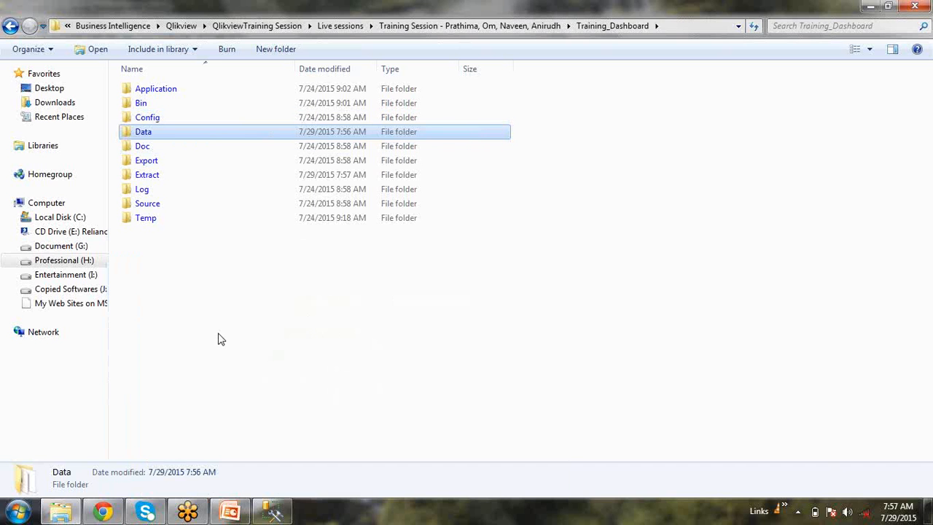
Open the Bin folder and select the Data_Model QlikView document
double_click(167, 104)
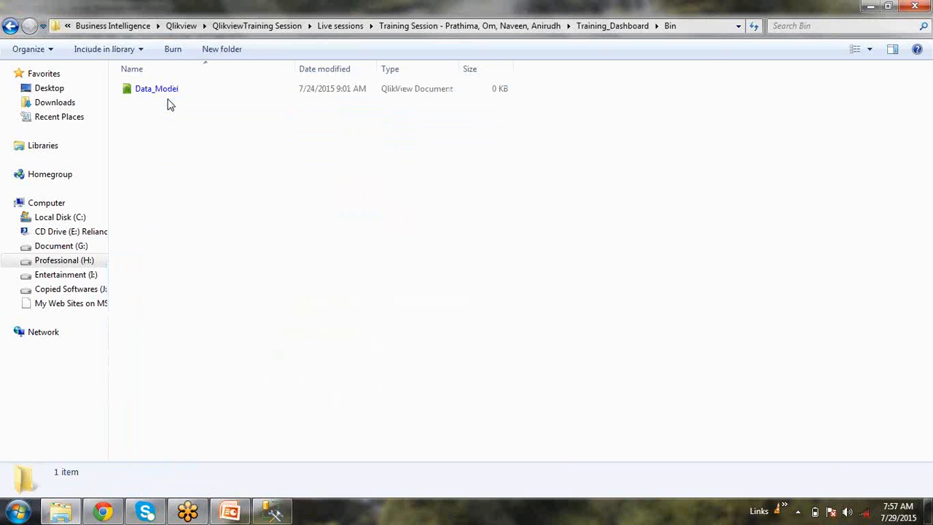
click(195, 98)
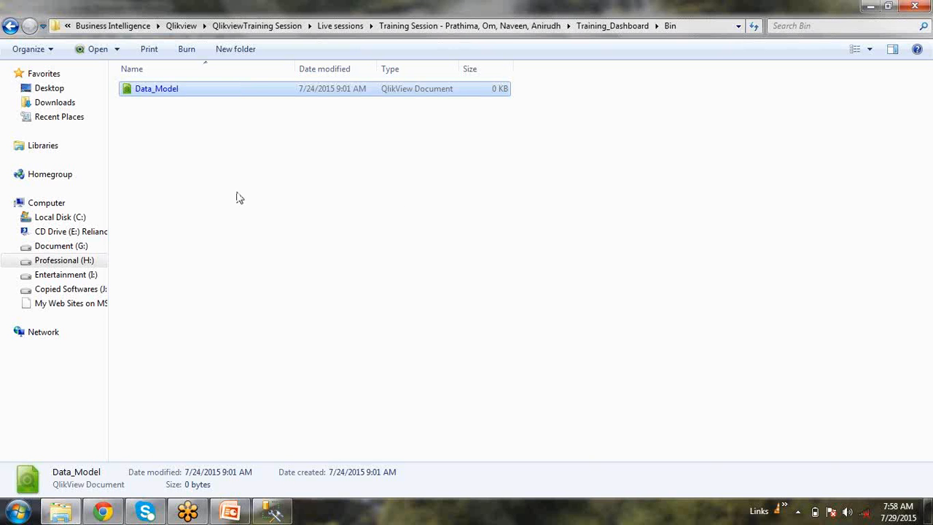
Open the Data_Model document in QlikView and maximize its window
double_click(243, 95)
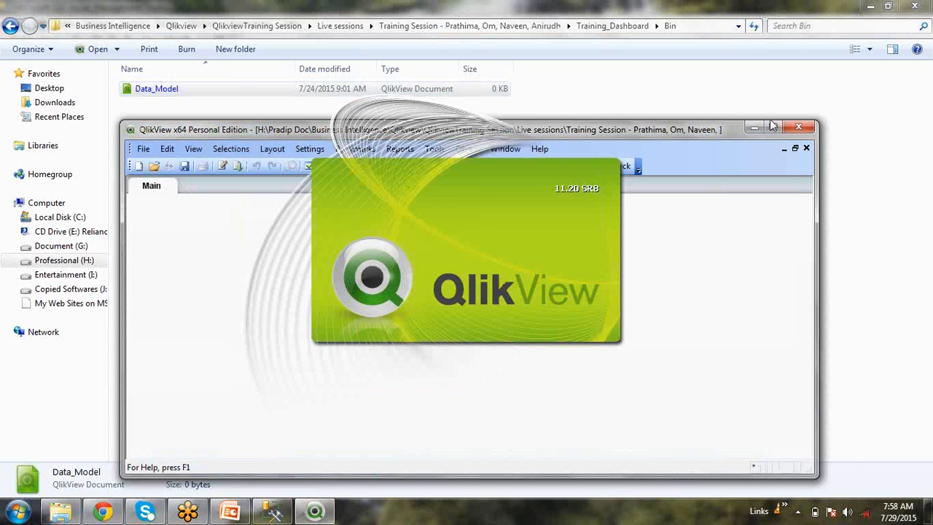
click(771, 129)
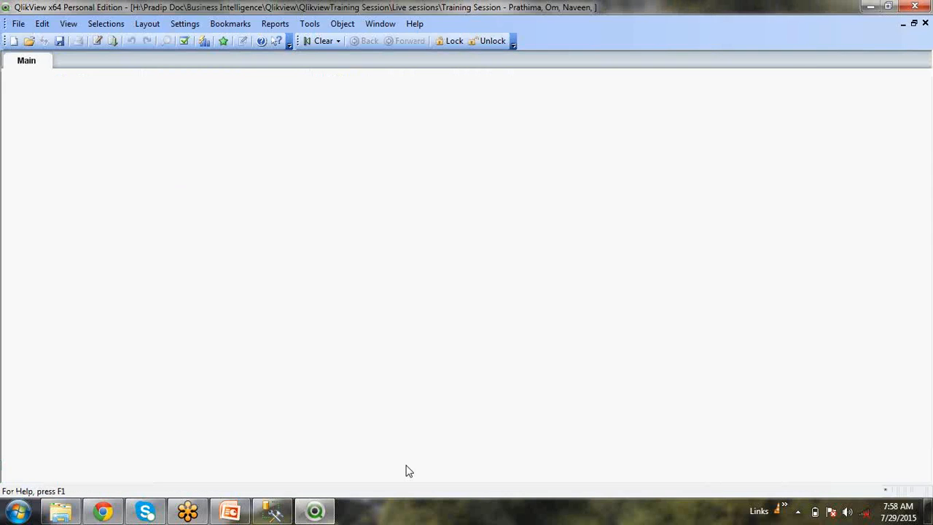
Switch to SQL Server Management Studio and open the designs of the vSelectEmployee, vSelectSingleAsset and vSelectSingleAssetDetails views in AssetMngt
click(272, 512)
right_click(110, 286)
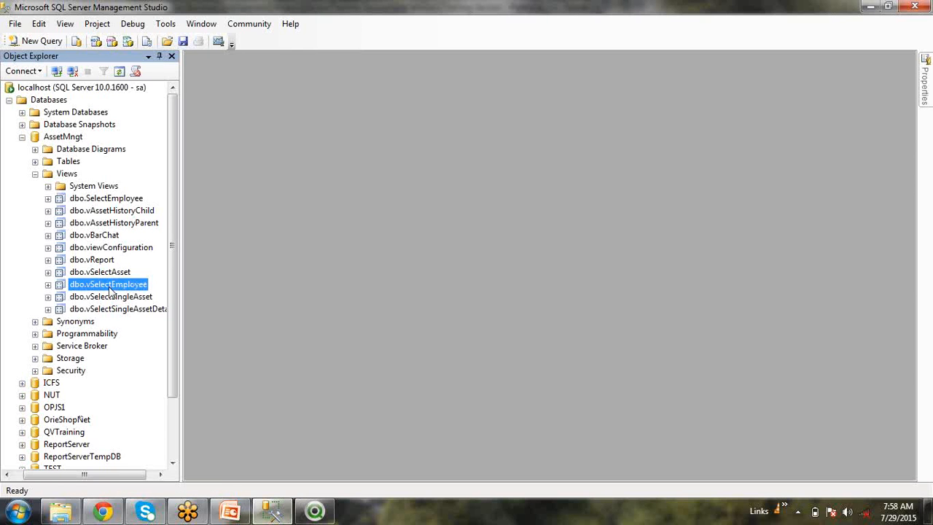
click(142, 269)
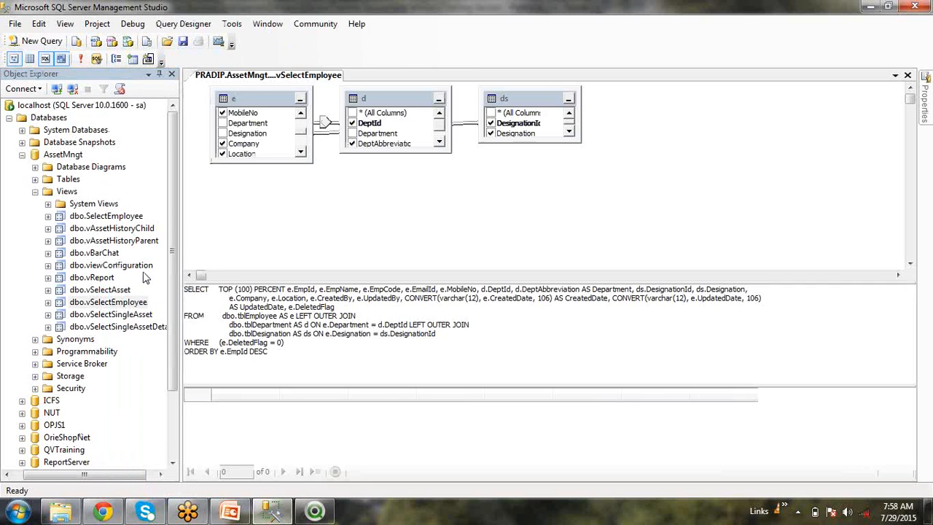
right_click(136, 314)
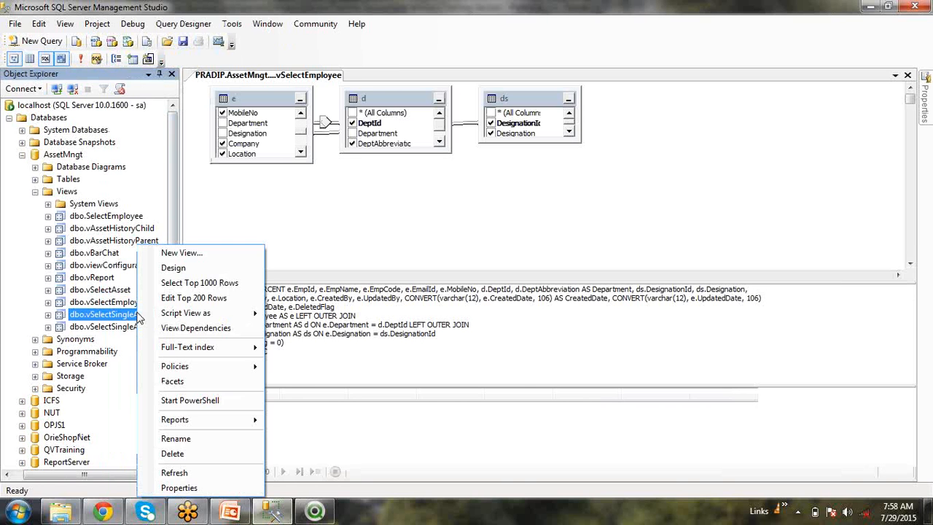
click(175, 268)
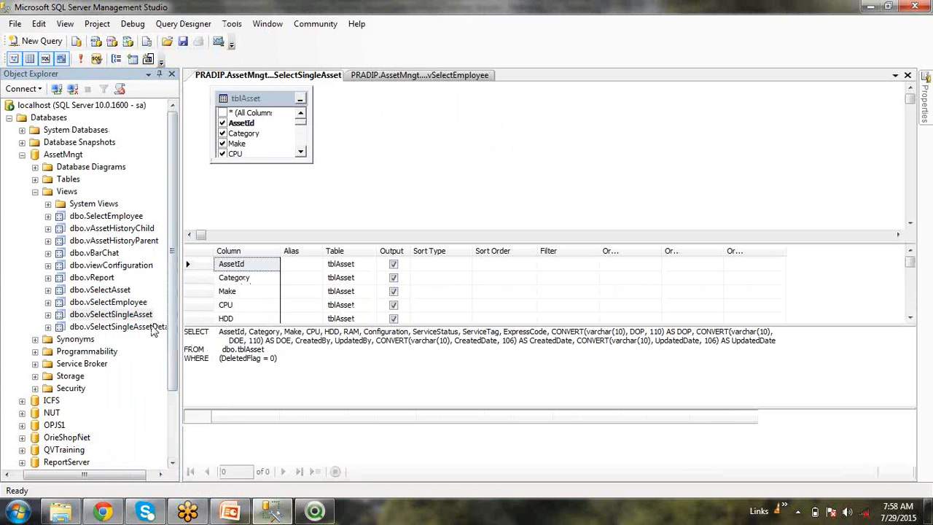
right_click(153, 326)
click(187, 268)
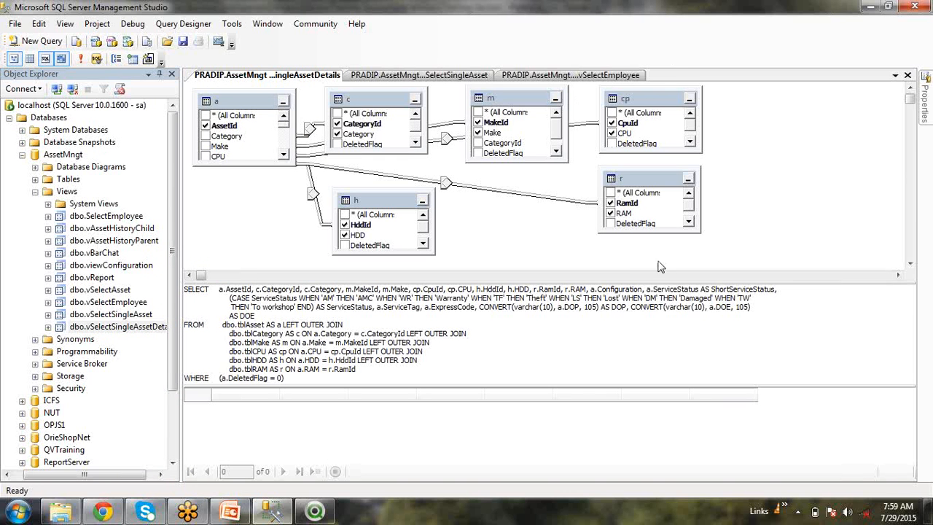
Close the three view designs, switch back to QlikView and cancel saving the document
click(907, 75)
click(908, 76)
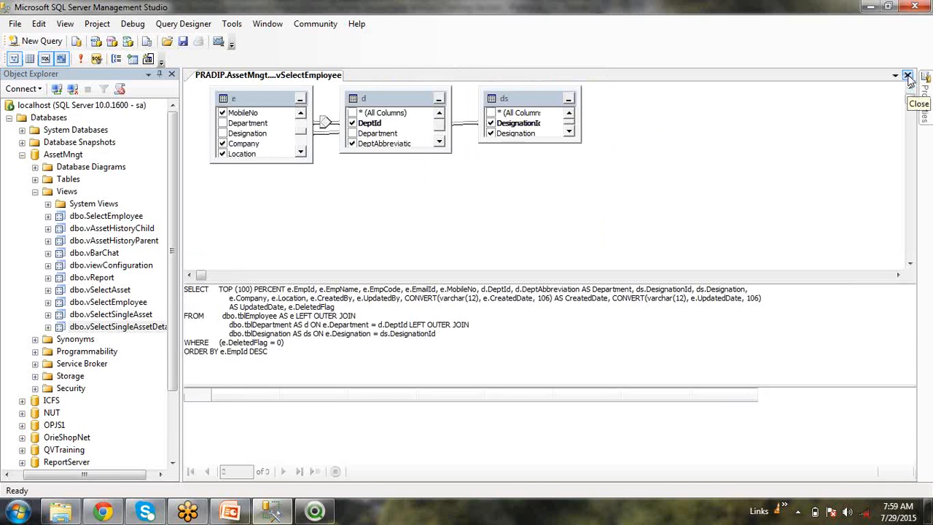
click(907, 75)
click(309, 510)
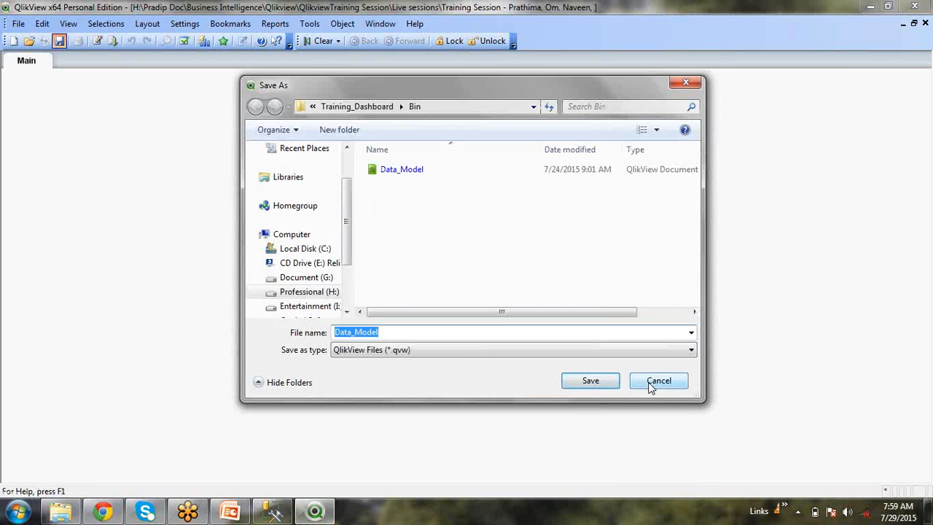
click(653, 382)
Change the Main sheet's title to "Data Model" in its sheet properties
right_click(192, 137)
click(223, 140)
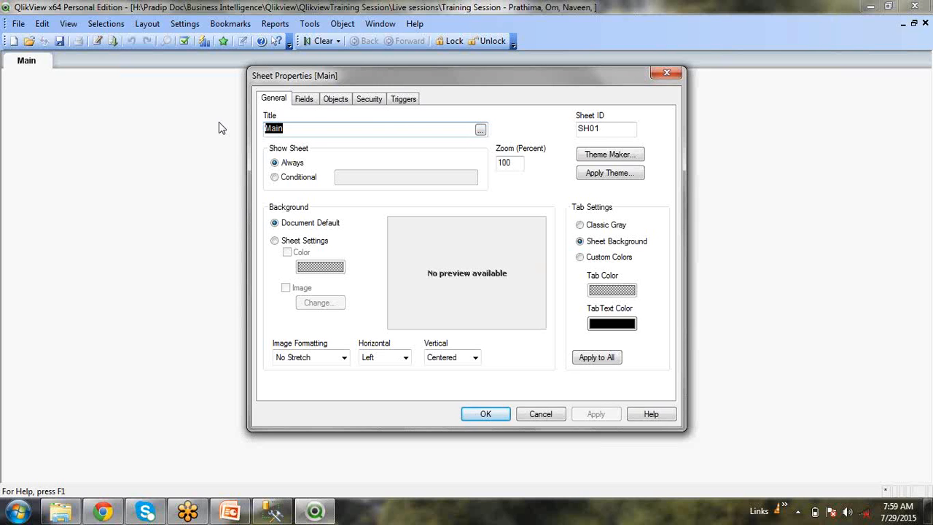
text(Data)
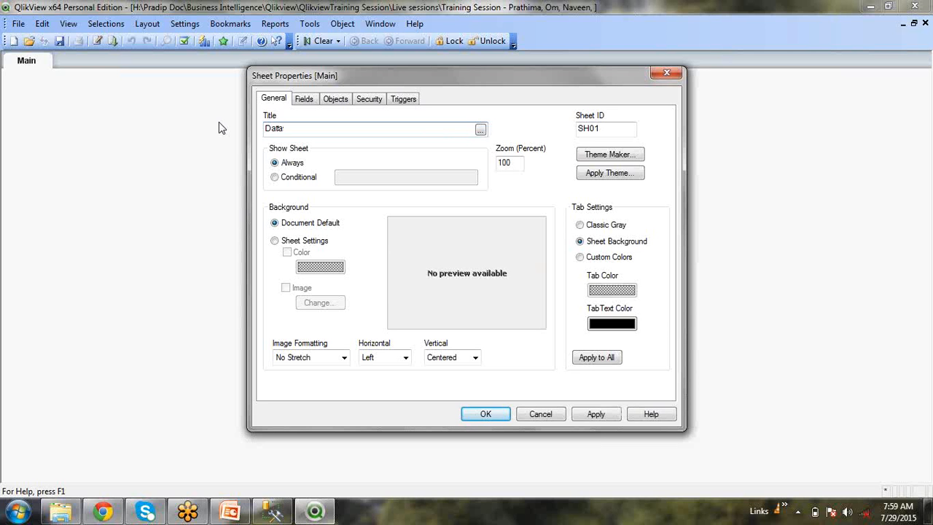
text(_)
text(M)
text(odel)
key(Left)
key(Left)
key(Left)
key(Left)
key(Left)
key(BackSpace)
Give the sheet its own solid pink background color instead of the document default and apply it
click(291, 242)
click(288, 253)
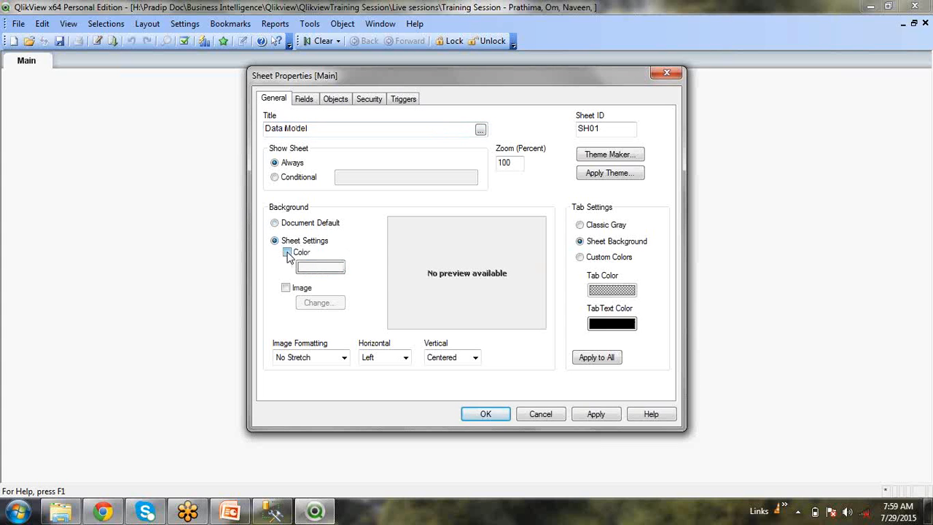
click(309, 269)
click(536, 142)
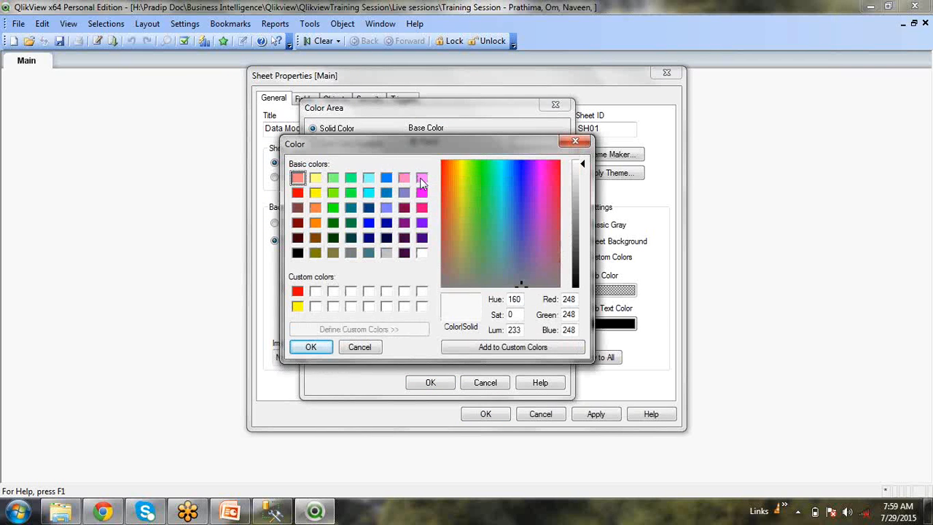
click(421, 178)
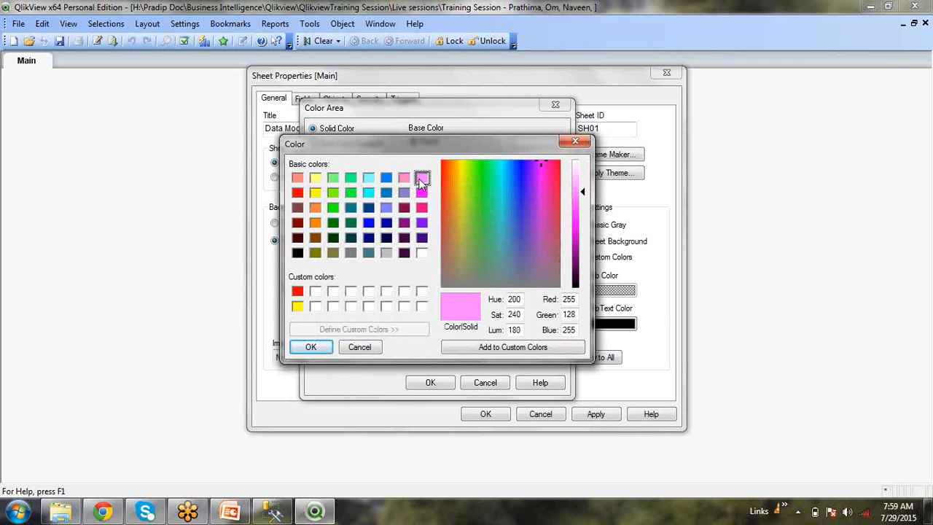
click(405, 178)
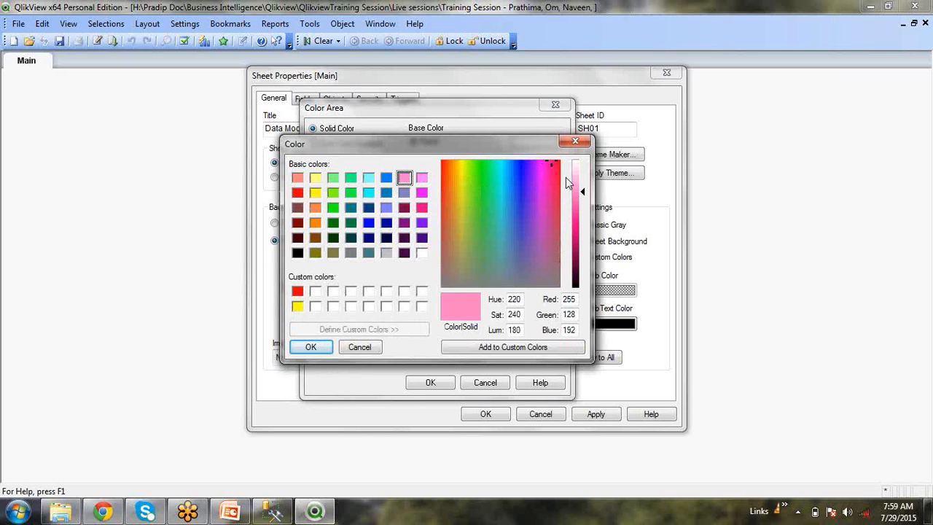
click(311, 347)
click(430, 381)
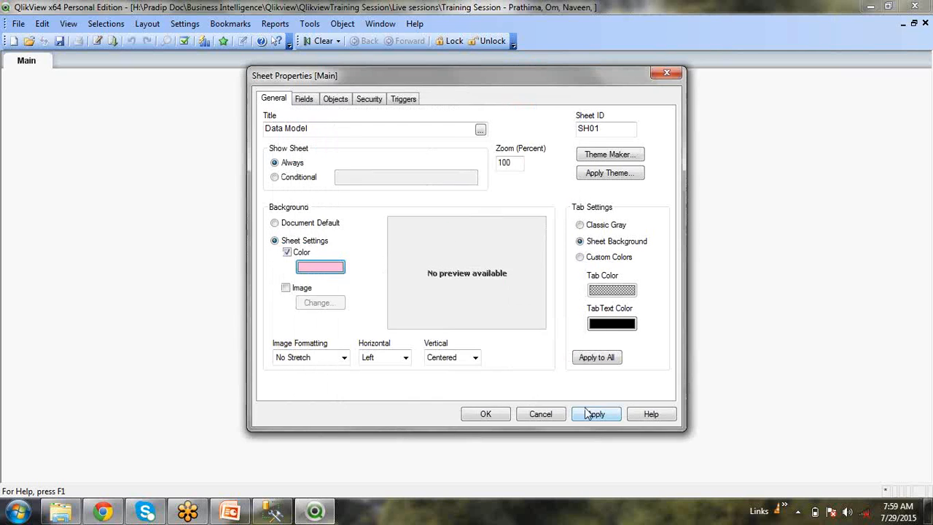
click(587, 412)
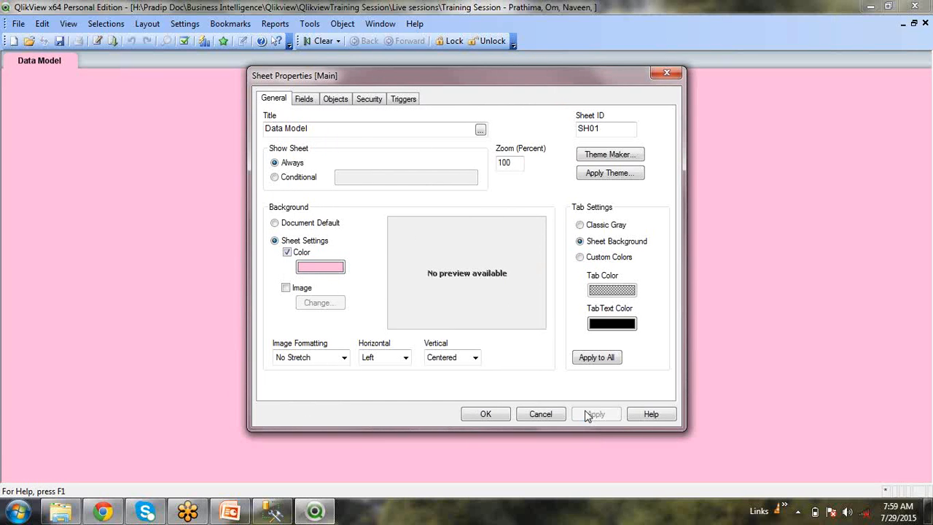
Lighten the sheet's background to pale pink with a luminance of 220 and confirm the sheet properties
click(316, 267)
click(543, 145)
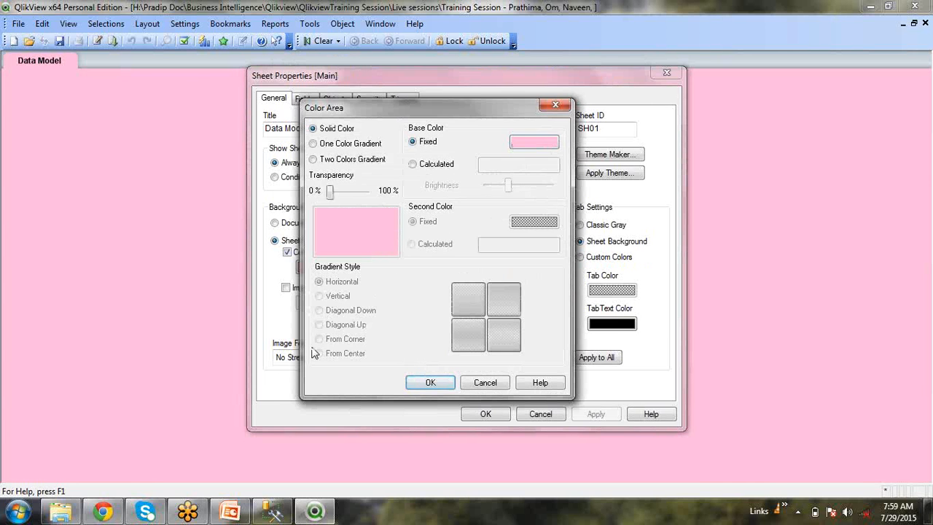
click(578, 173)
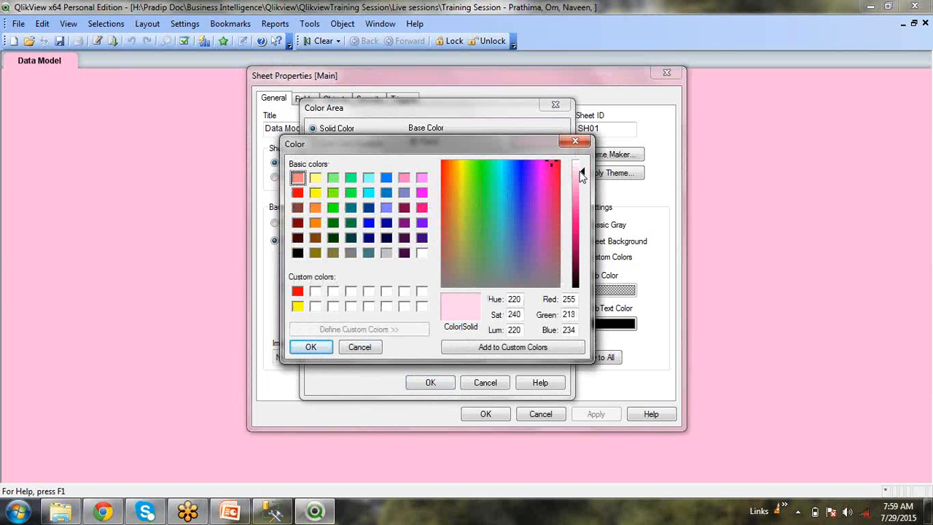
click(310, 346)
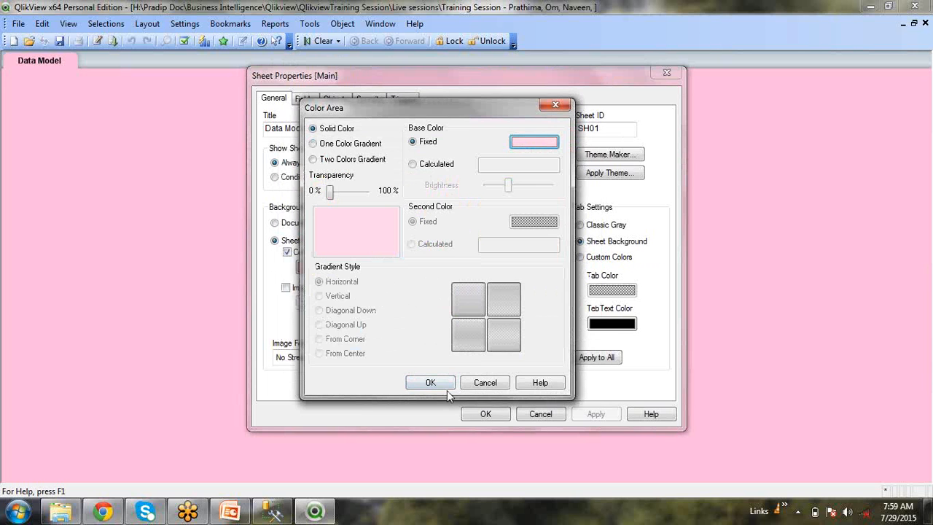
click(431, 384)
click(596, 418)
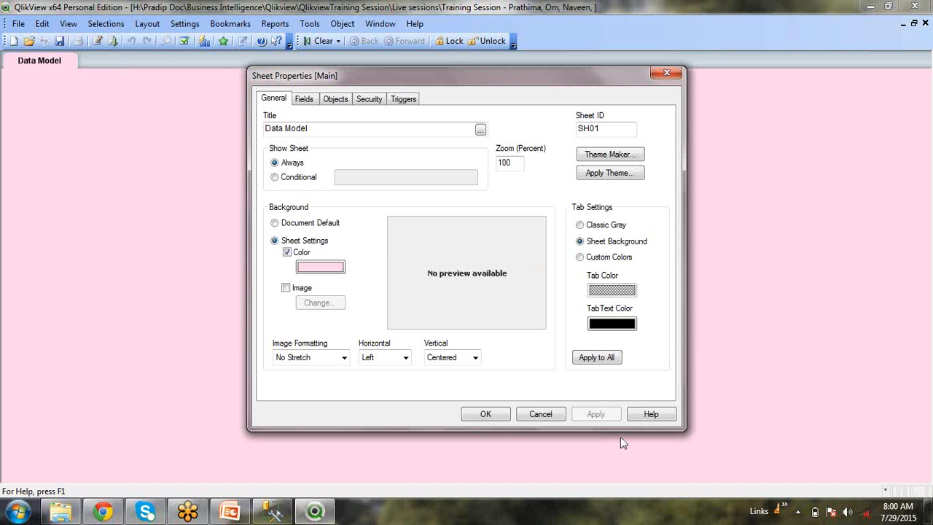
click(467, 415)
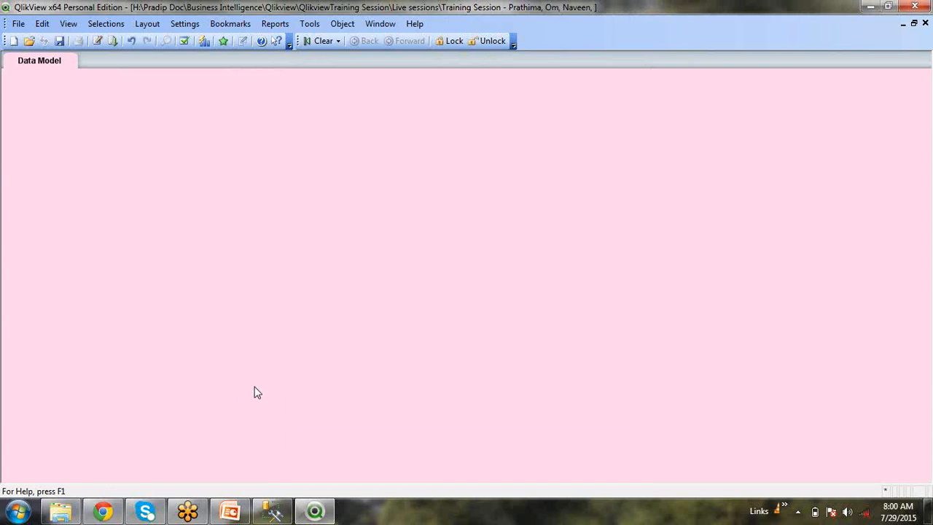
Save the document as Data_Model in the Bin folder, replacing the existing file
click(60, 41)
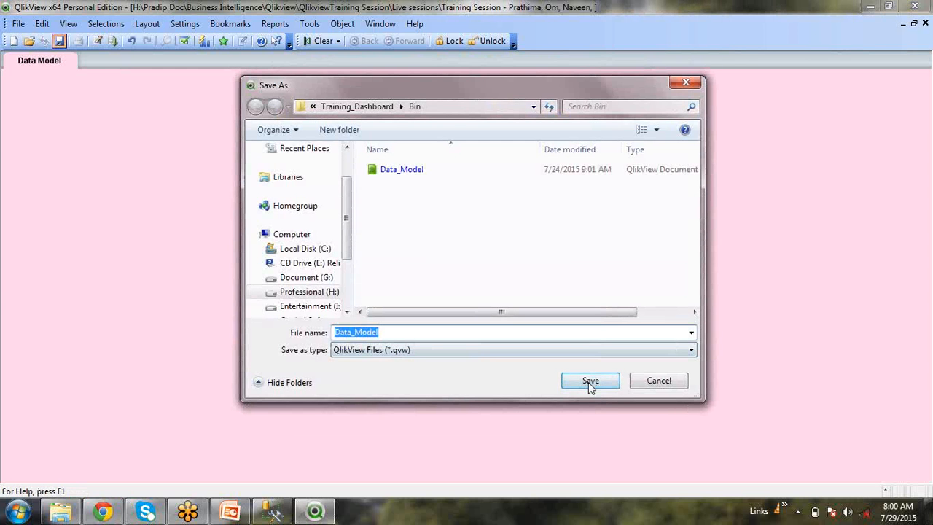
click(588, 382)
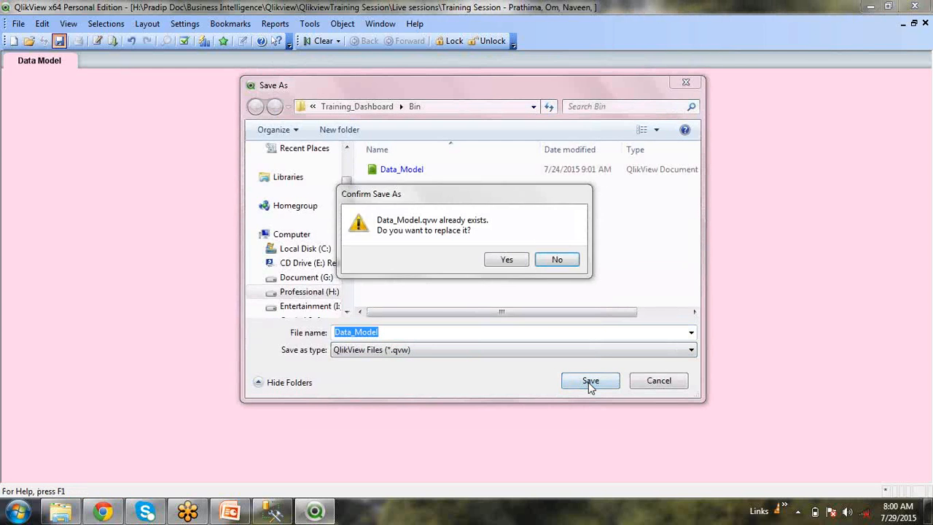
click(521, 261)
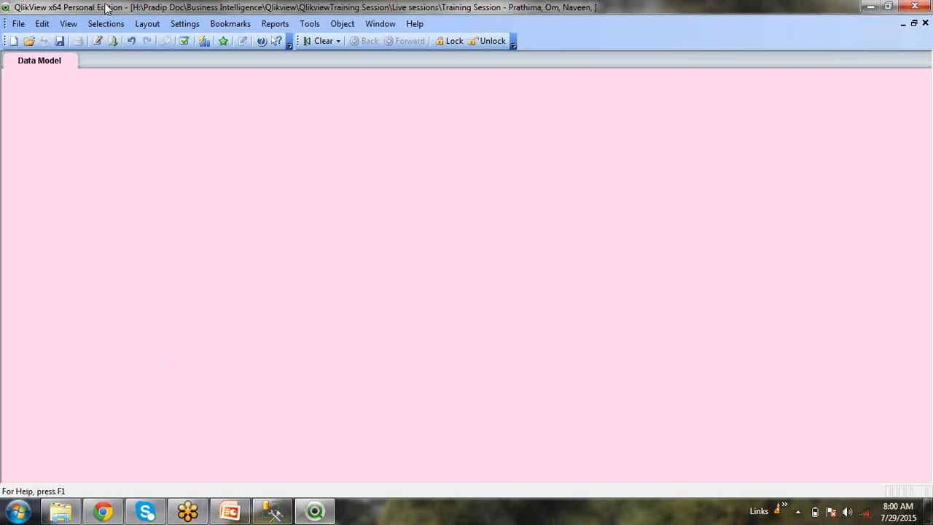
Open the document's load script and examine the default SET statements on the Main tab
click(98, 43)
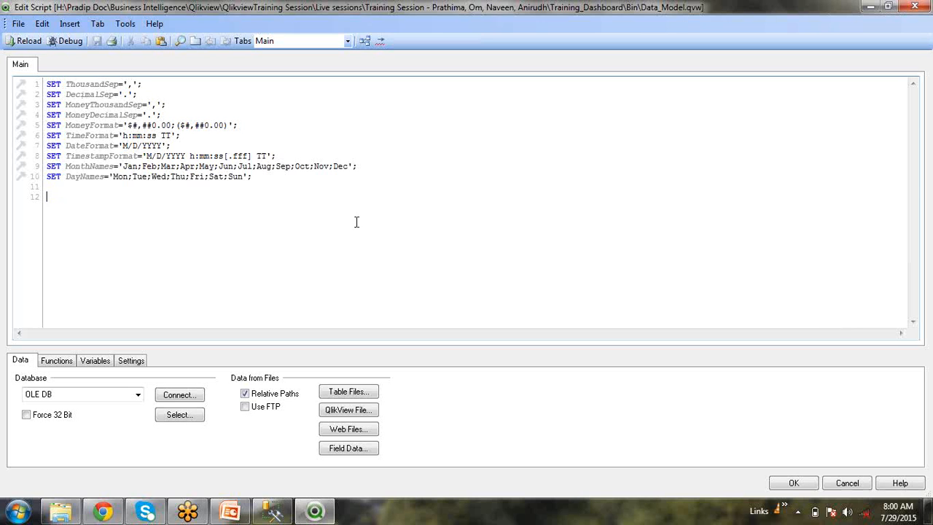
drag(146, 224, 3, 80)
click(176, 244)
drag(80, 188, 32, 109)
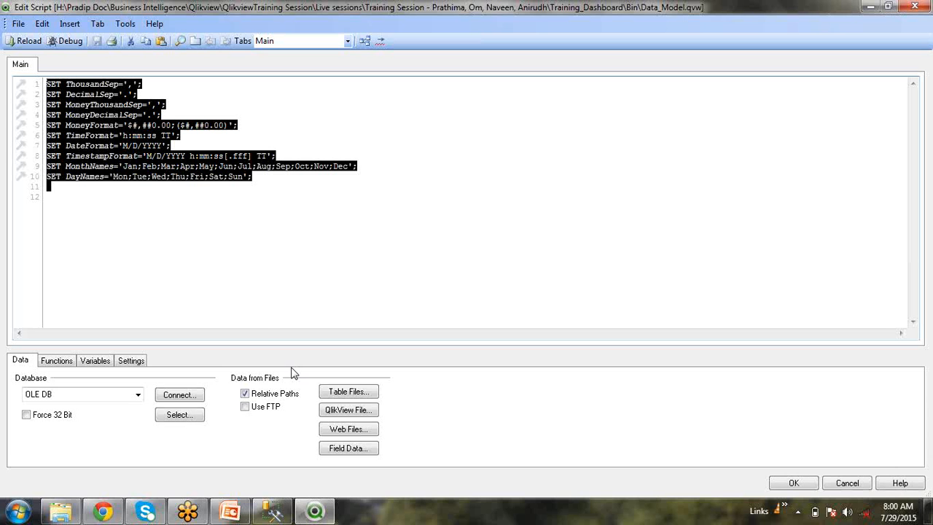
click(145, 274)
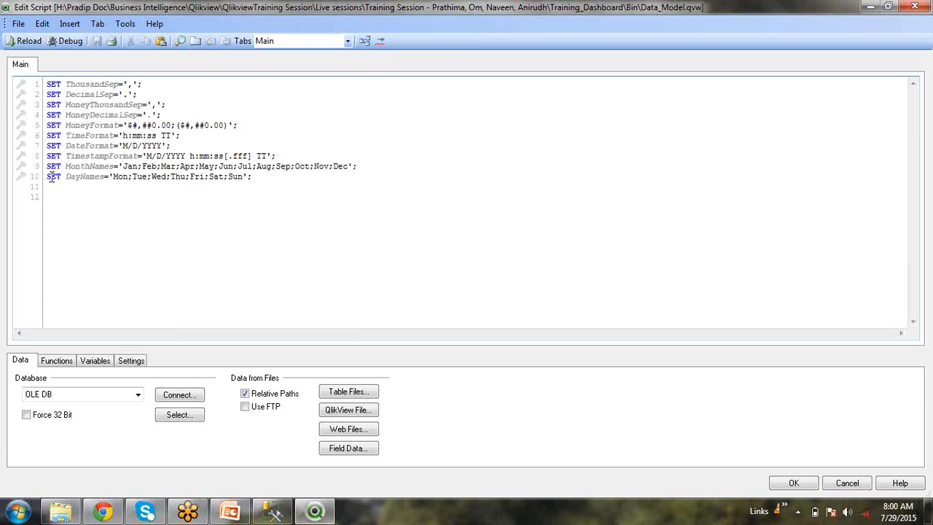
double_click(51, 177)
Add the variable statement "SET v1=300;" below the default SET statements in the script
click(115, 245)
text(se)
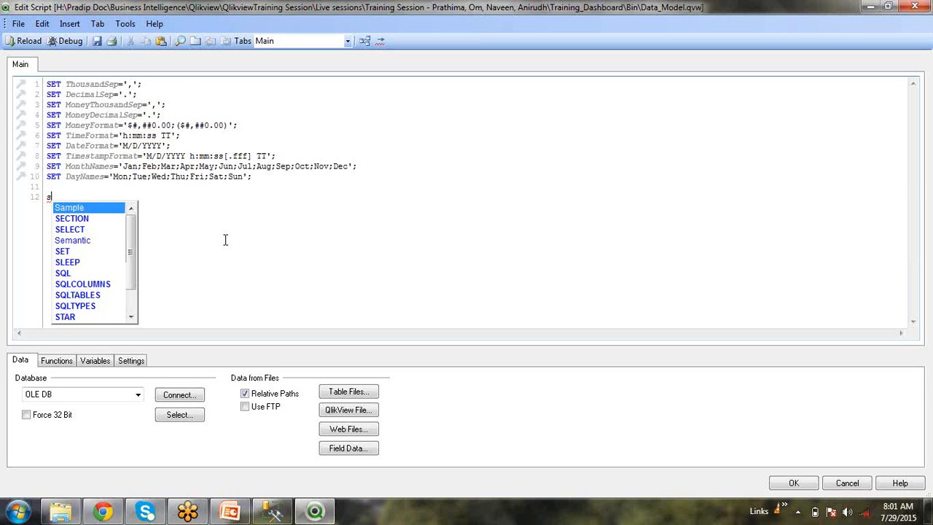
key(Down)
key(Down)
key(Down)
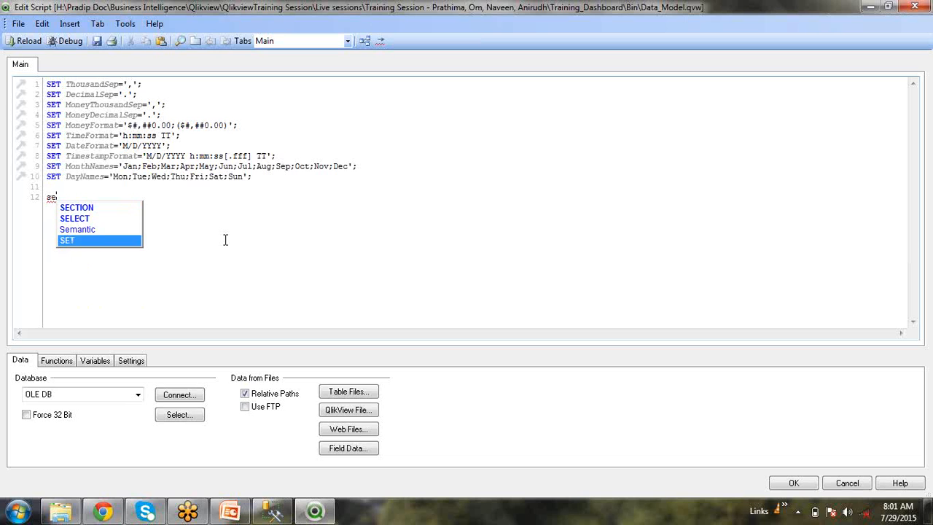
key(Return)
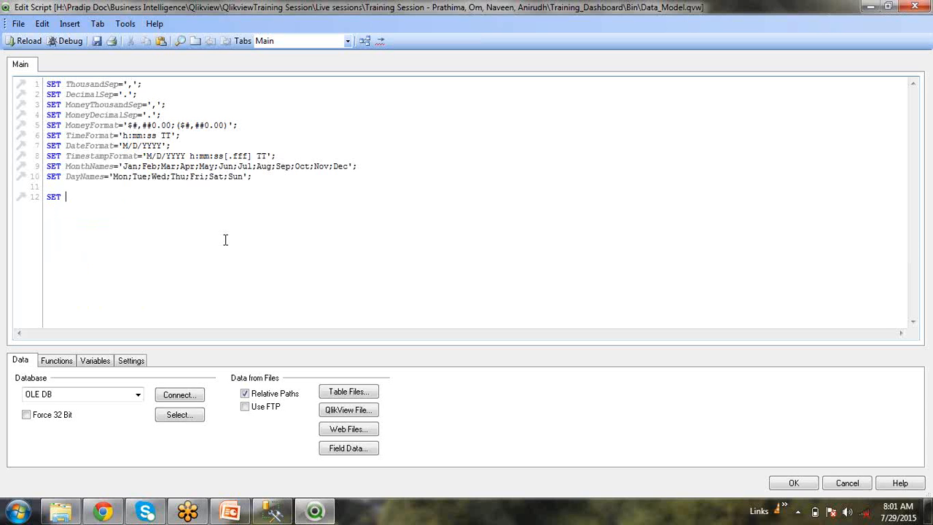
text(vi)
text(=3)
text(00)
Add the variable statement "LET v2=300;" on the line below the v1 statement
text(le)
key(Down)
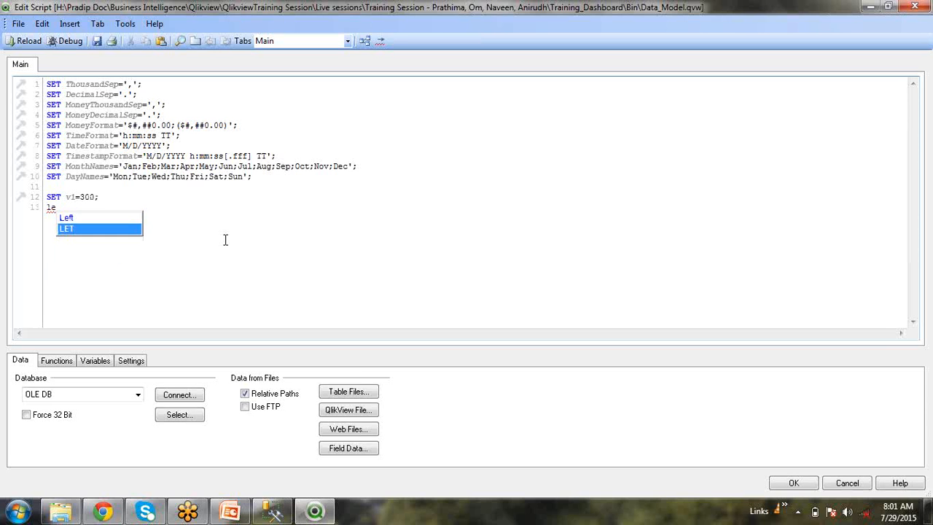
key(Return)
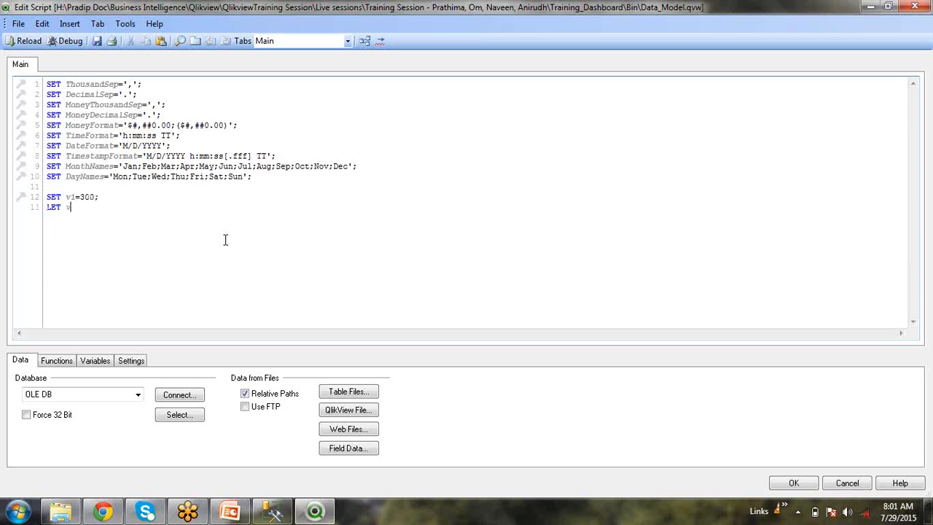
text(v2=300;)
drag(123, 228, 45, 186)
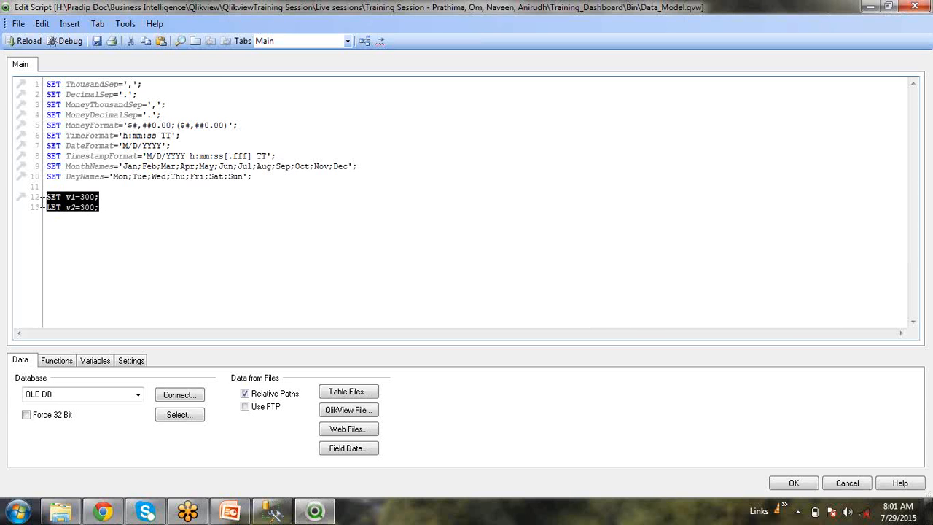
click(109, 229)
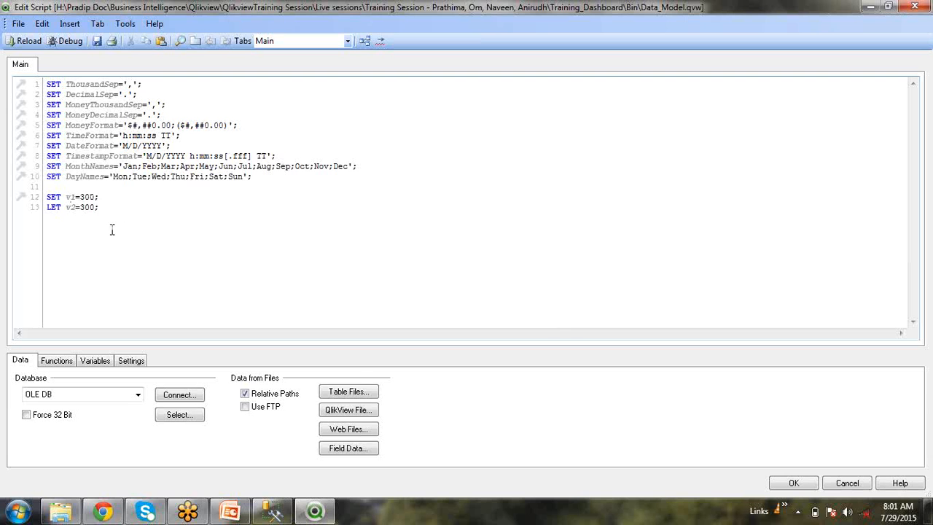
Change the values of both v1 and v2 to 300+200 and separate the two statements with a blank line
double_click(70, 199)
double_click(71, 208)
click(74, 208)
double_click(70, 197)
click(71, 209)
text(+)
text(200)
text(+)
text(200)
click(146, 195)
key(Return)
drag(66, 197, 78, 222)
click(143, 259)
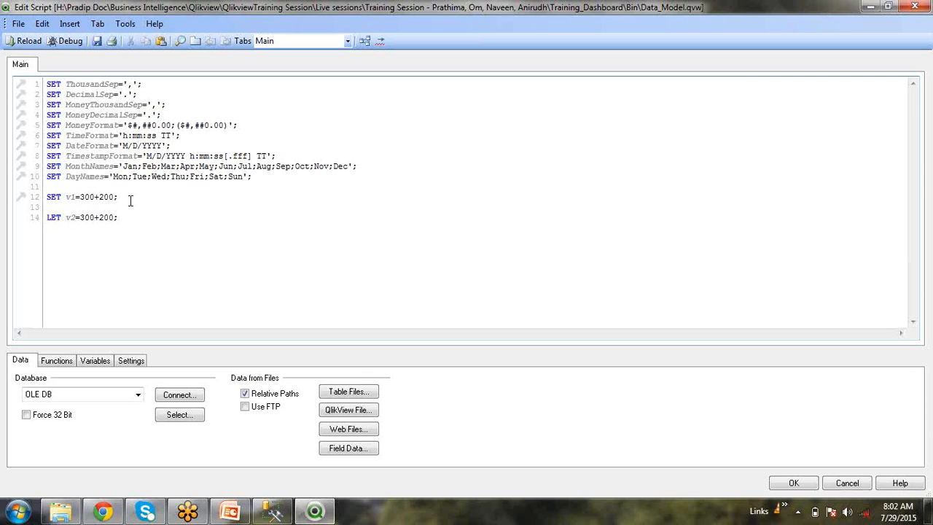
drag(130, 201, 78, 197)
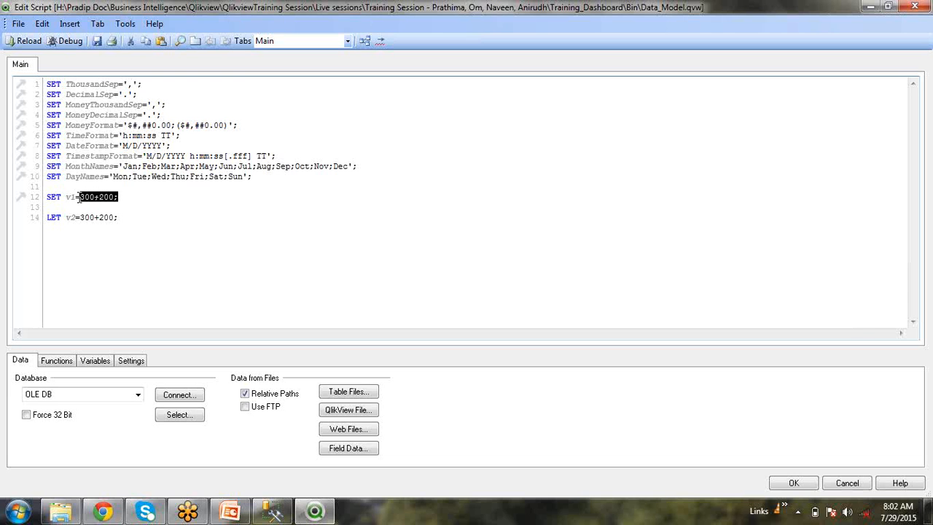
click(211, 201)
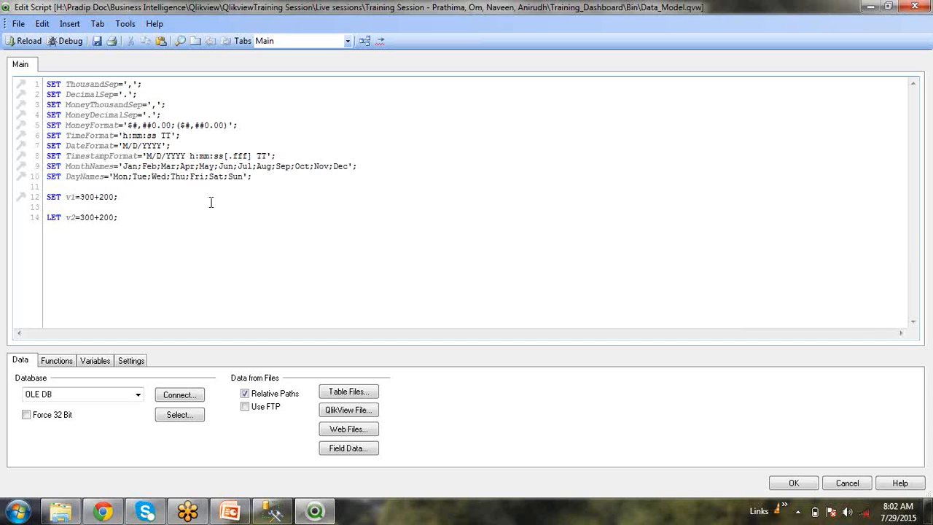
Save the script edits and reload the document, accepting the sheet properties without adding any fields
click(98, 42)
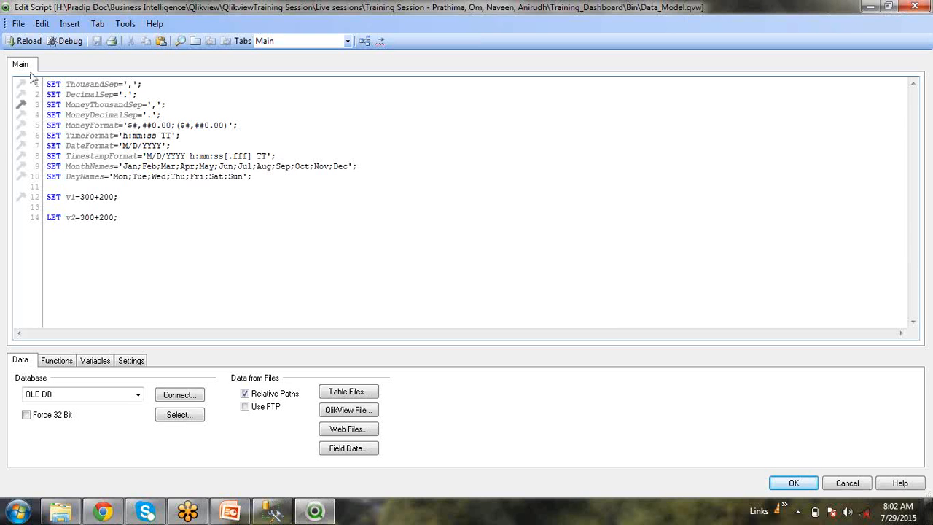
click(27, 47)
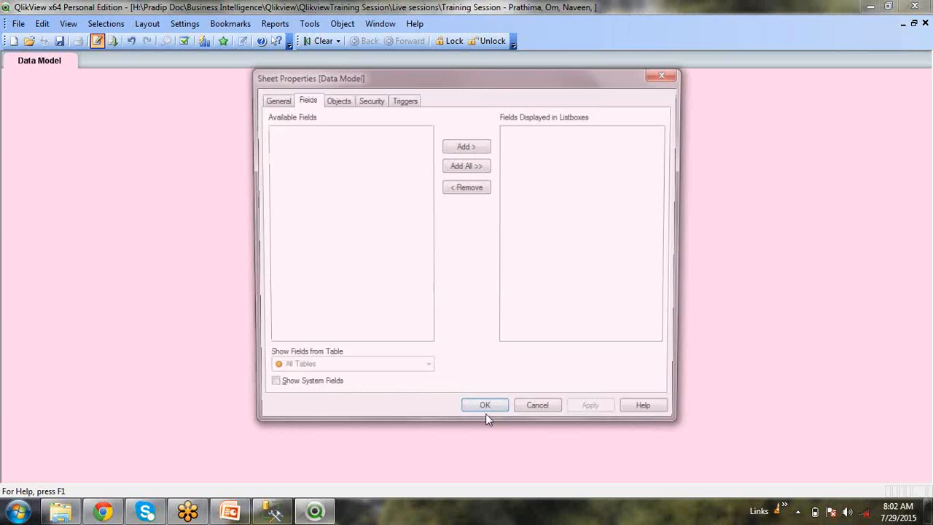
click(485, 410)
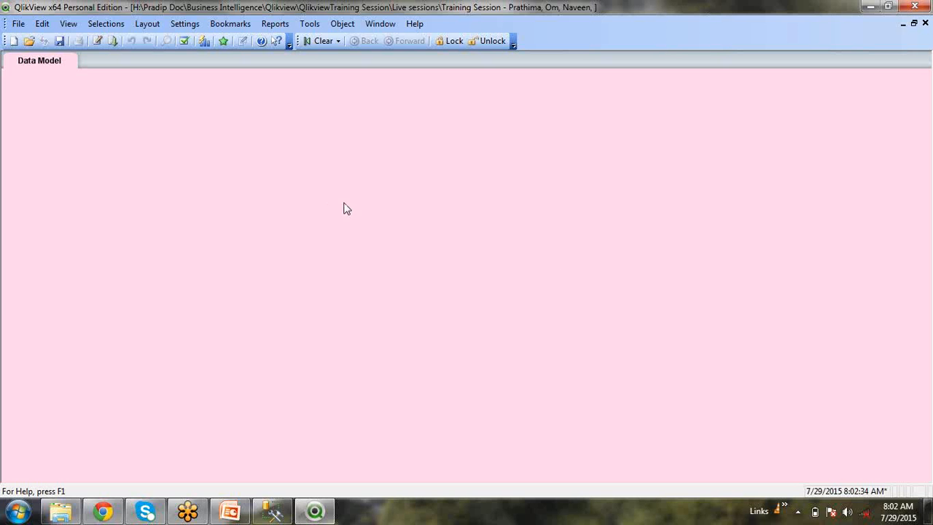
Add a text object to the Data Model sheet with the expression =v1
right_click(359, 173)
mouse_move(381, 213)
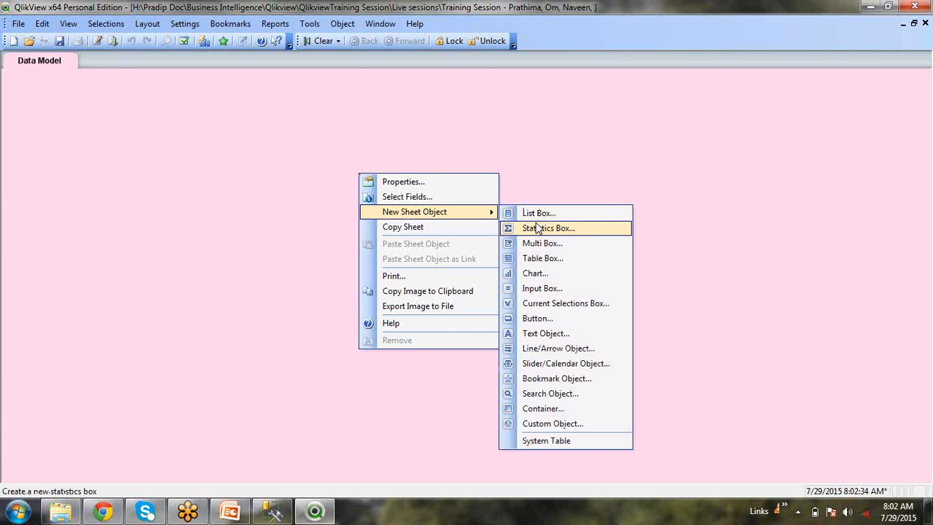
click(545, 334)
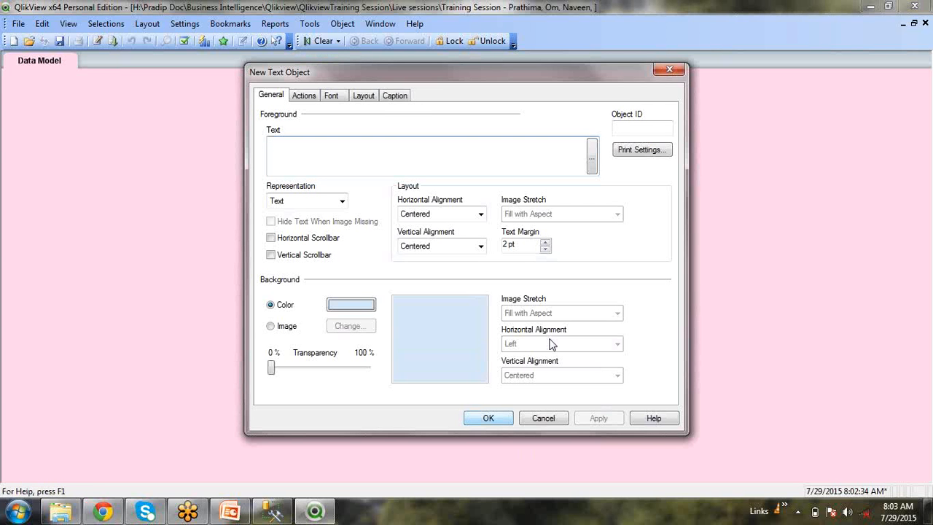
text(=)
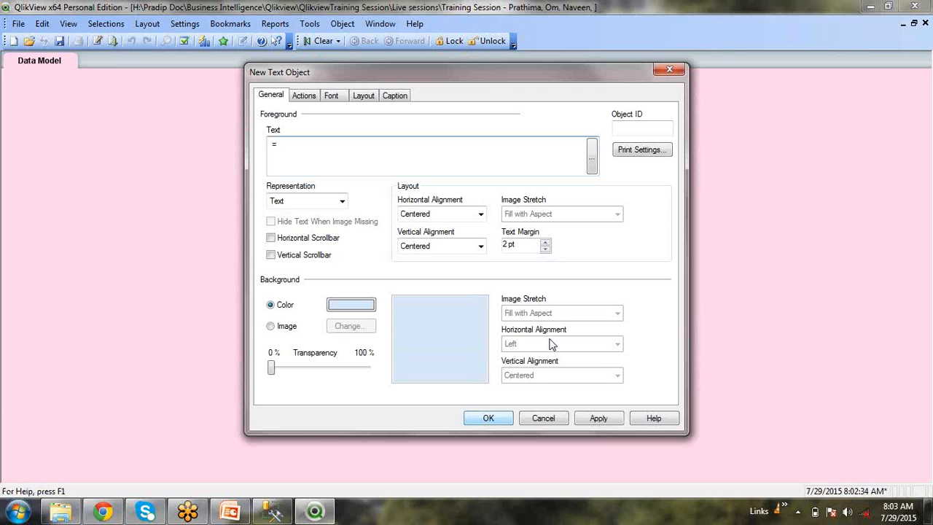
text(v)
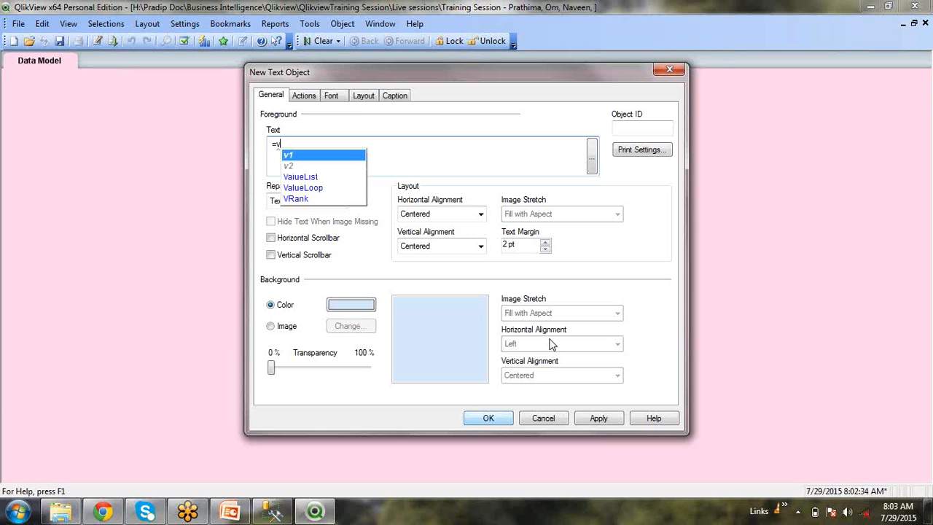
text(1)
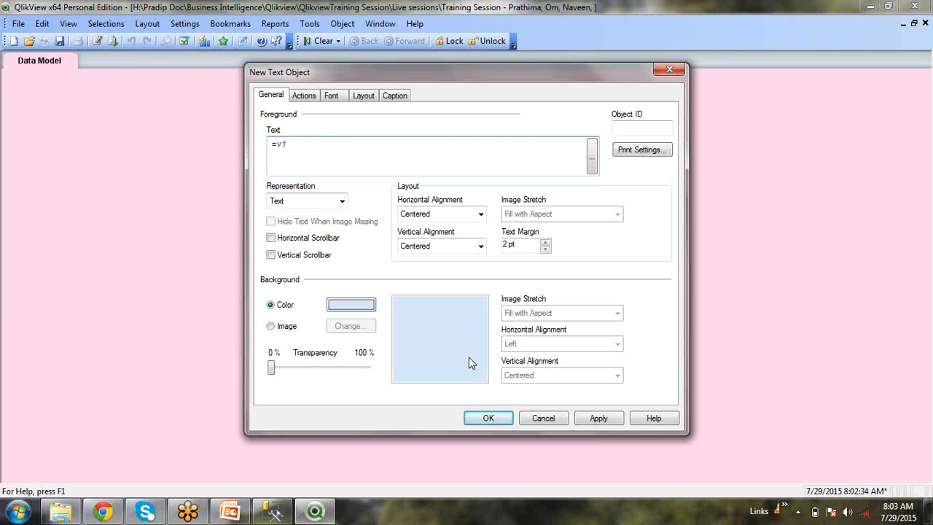
click(487, 421)
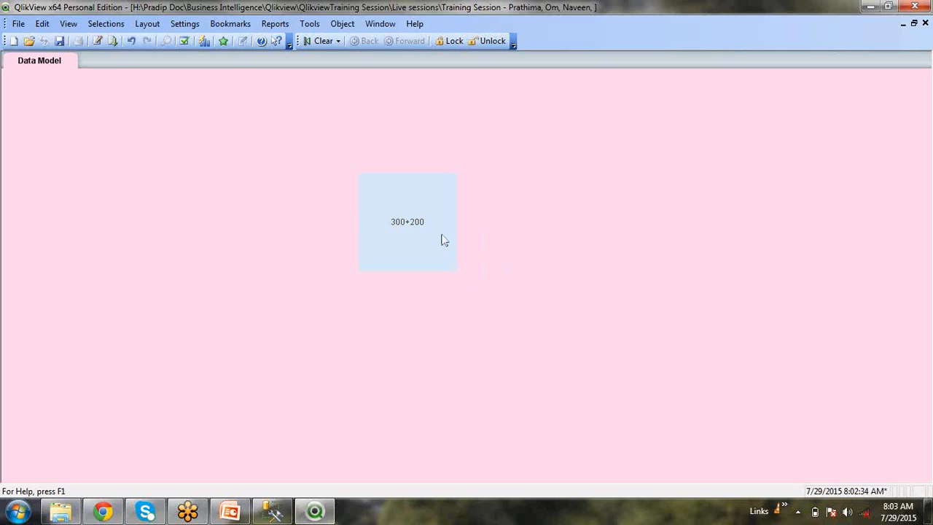
Change the text object's expression to =v2
right_click(411, 231)
click(453, 233)
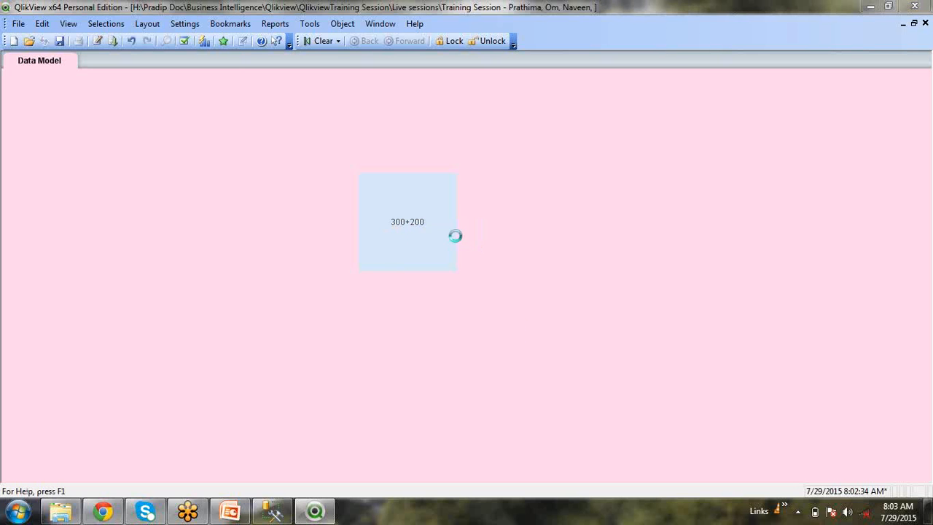
key(BackSpace)
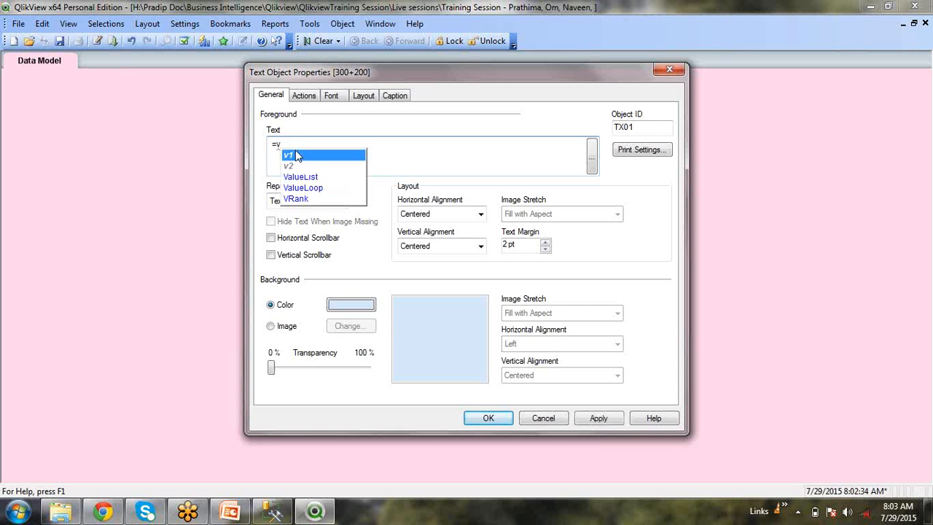
text(2)
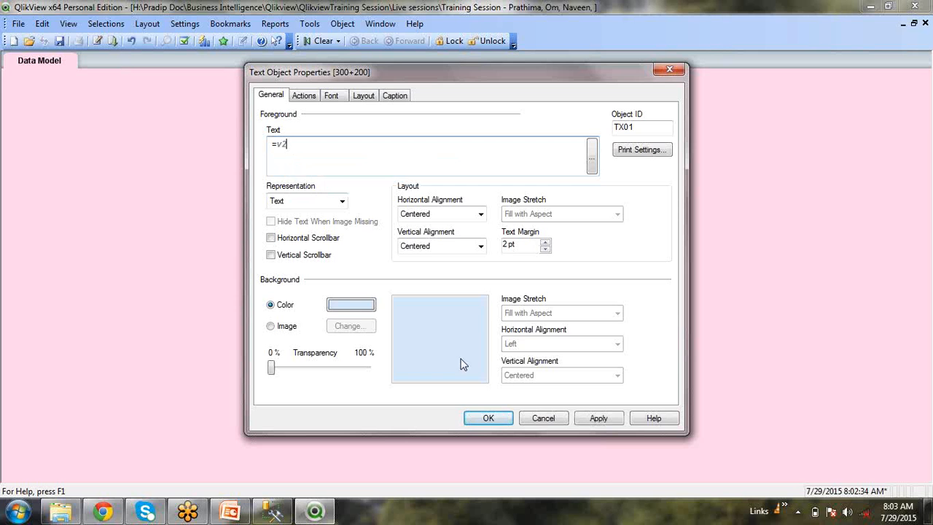
click(483, 418)
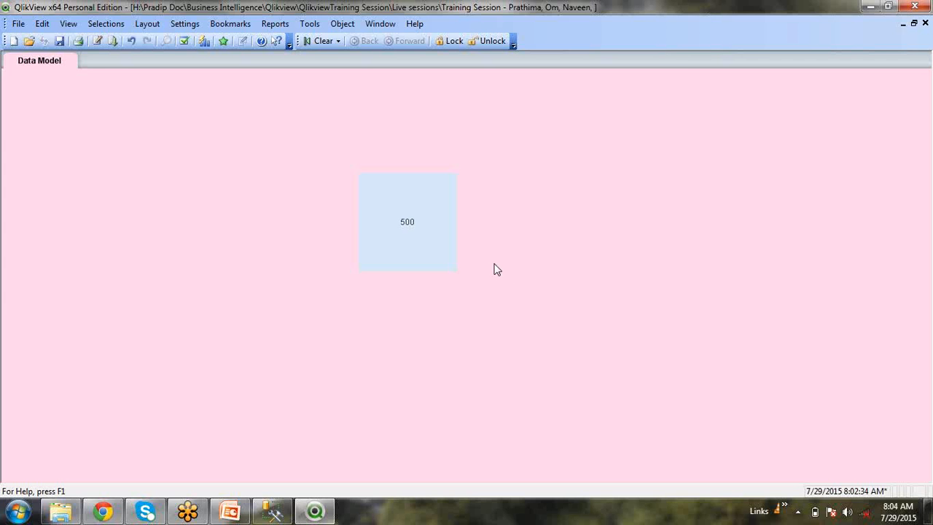
Reopen the load script and compare the 300+200 expressions in the SET v1 and LET v2 statements
click(97, 41)
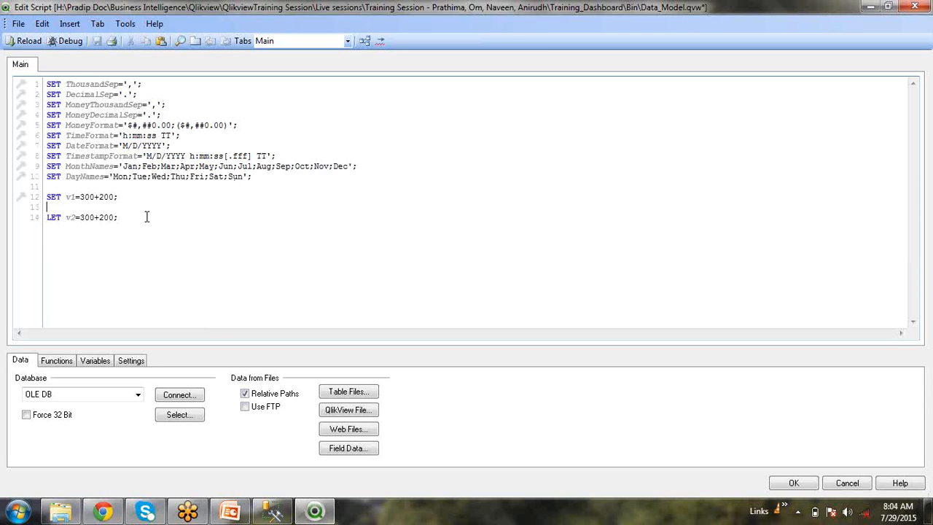
click(147, 216)
drag(80, 197, 79, 217)
click(118, 216)
click(156, 234)
click(126, 193)
drag(126, 194, 79, 198)
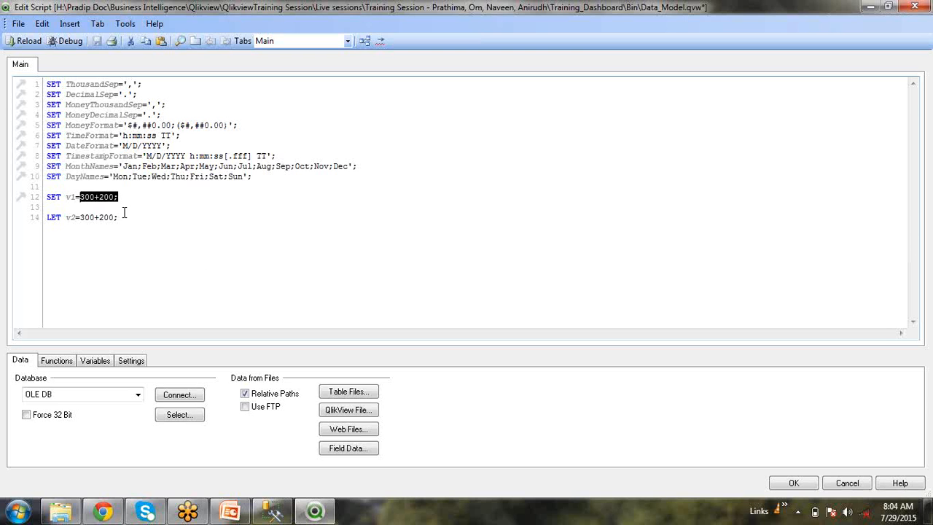
Delete the SET v1 and LET v2 statements from the script, keeping only the default SET statements
drag(126, 195, 21, 195)
key(Delete)
key(Delete)
key(Delete)
key(Delete)
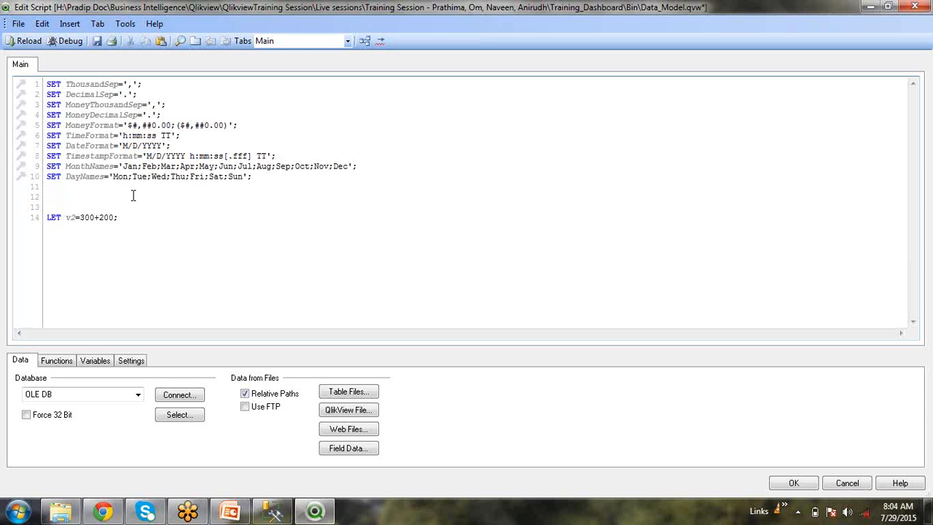
key(Delete)
key(Delete)
key(Delete)
key(Delete)
key(Delete)
key(Delete)
key(Delete)
key(Delete)
key(Delete)
key(Delete)
key(Delete)
key(Delete)
key(Delete)
Close QlikView, accepting the script edits and saving the changes to Data_Model
click(79, 510)
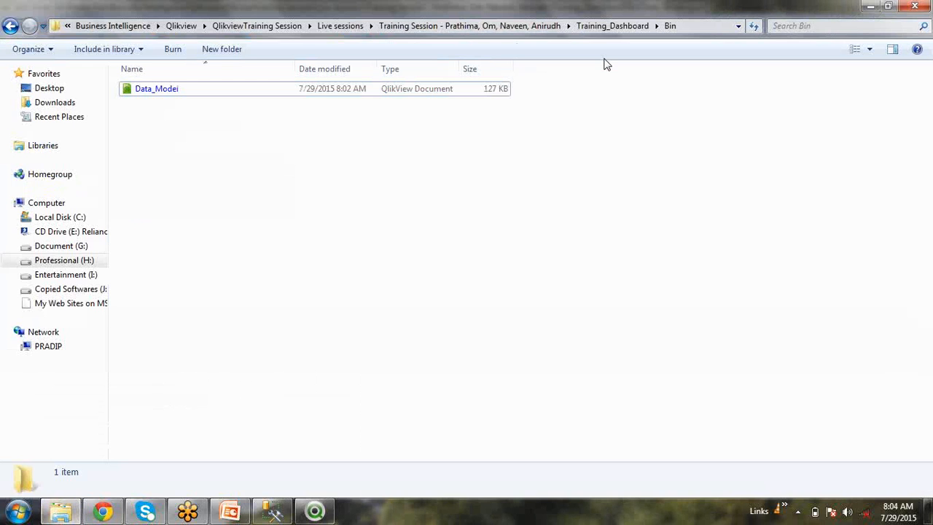
right_click(328, 514)
click(325, 476)
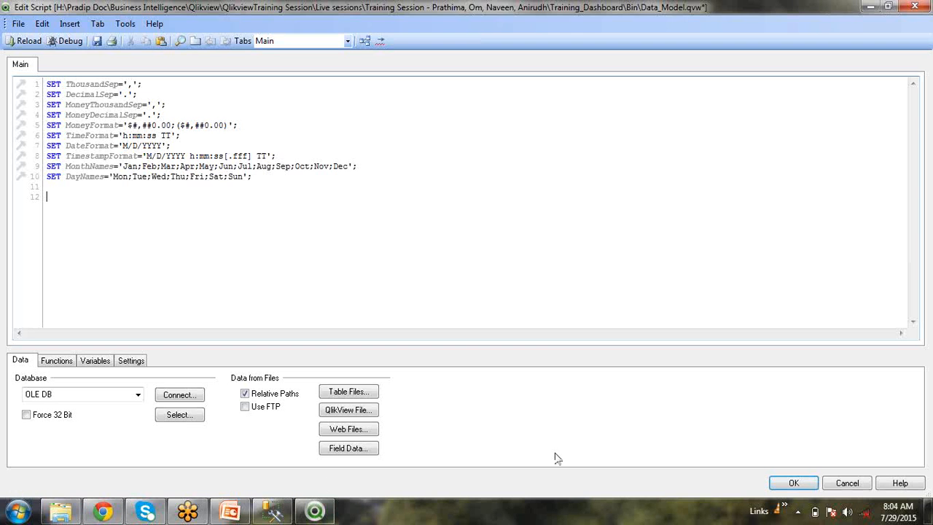
click(788, 482)
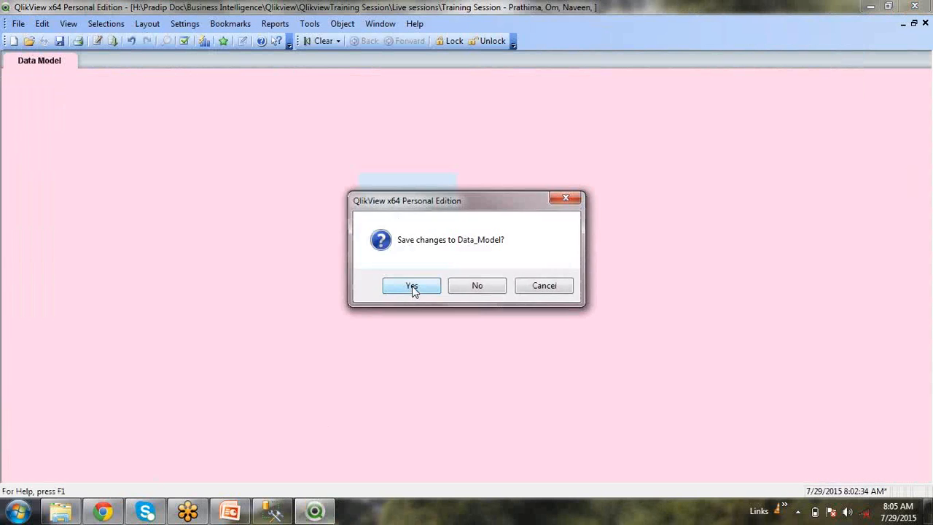
click(412, 288)
Rename the Bin folder inside Training_Dashboard to Transform
click(601, 26)
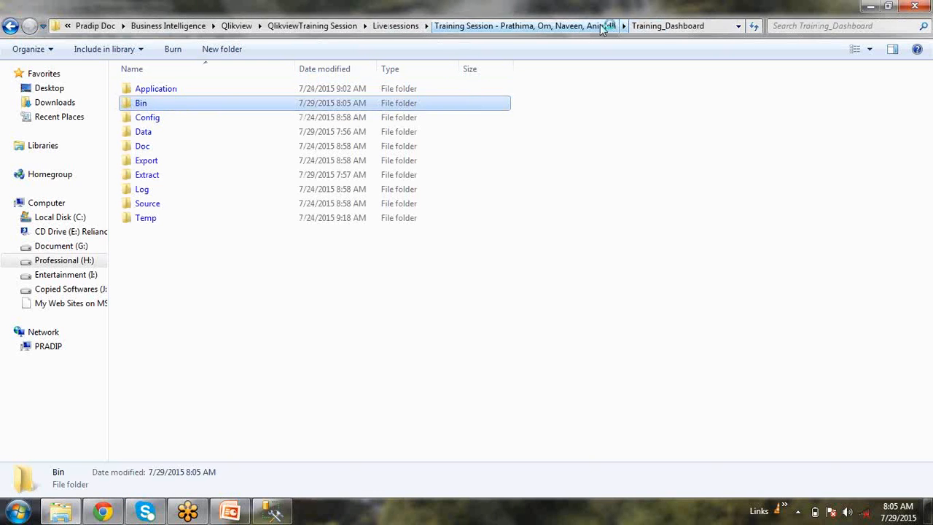
key(F2)
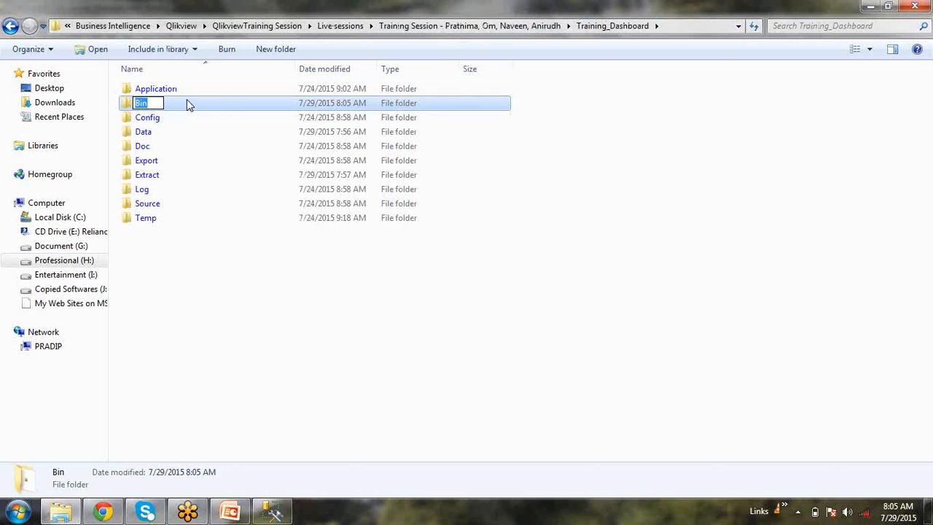
text(Transformatio)
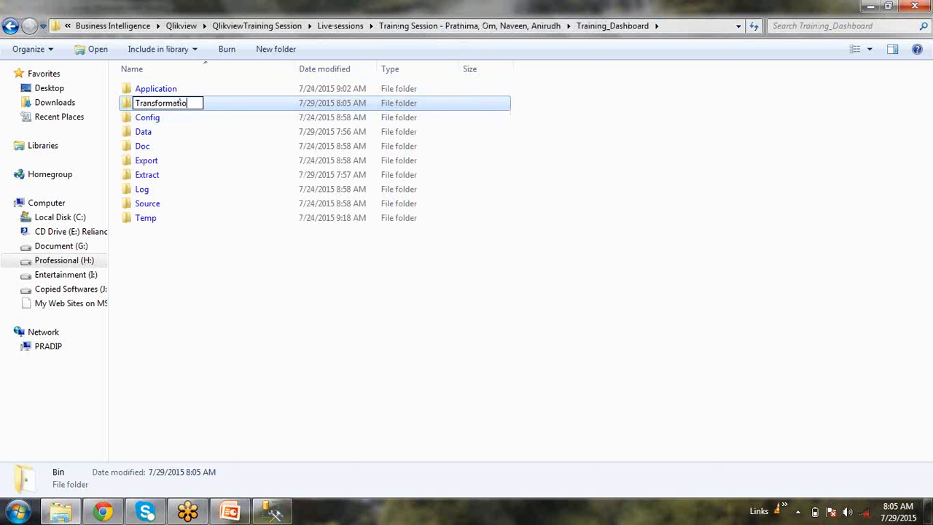
text(n)
key(BackSpace)
key(BackSpace)
key(BackSpace)
key(BackSpace)
key(BackSpace)
text(_)
key(Return)
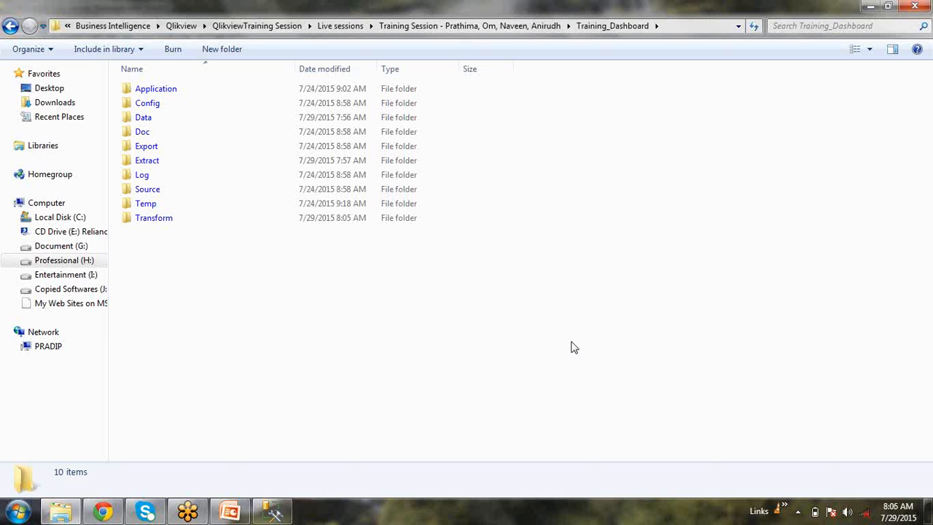
Open the Data_Model document from the Transform folder in QlikView and maximize its window
double_click(176, 220)
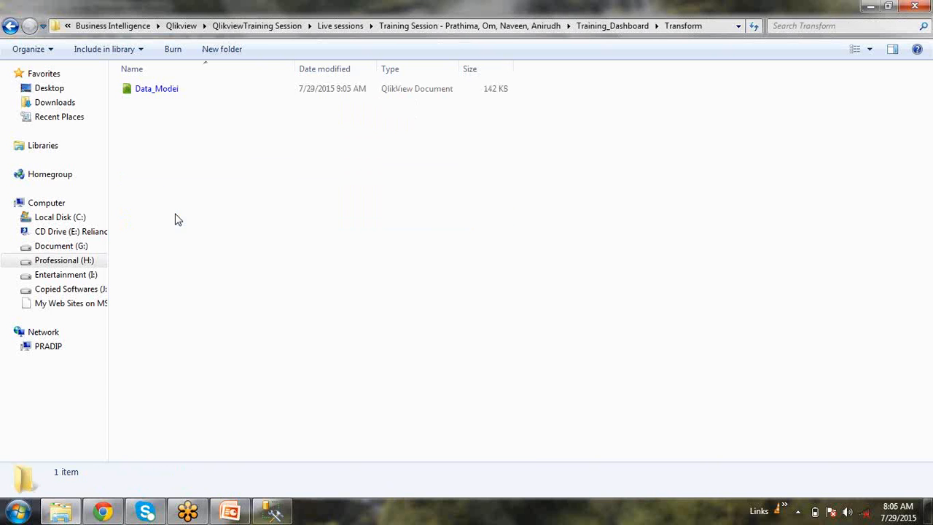
click(184, 90)
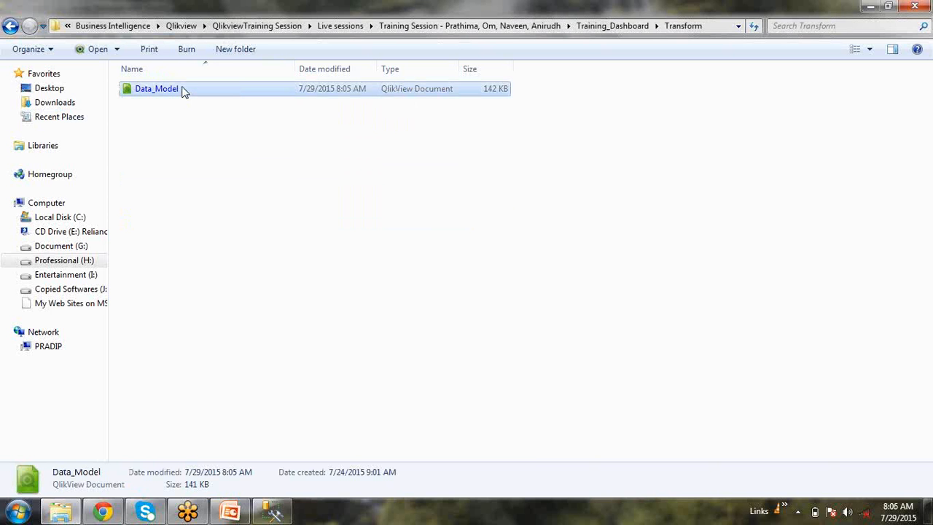
double_click(184, 88)
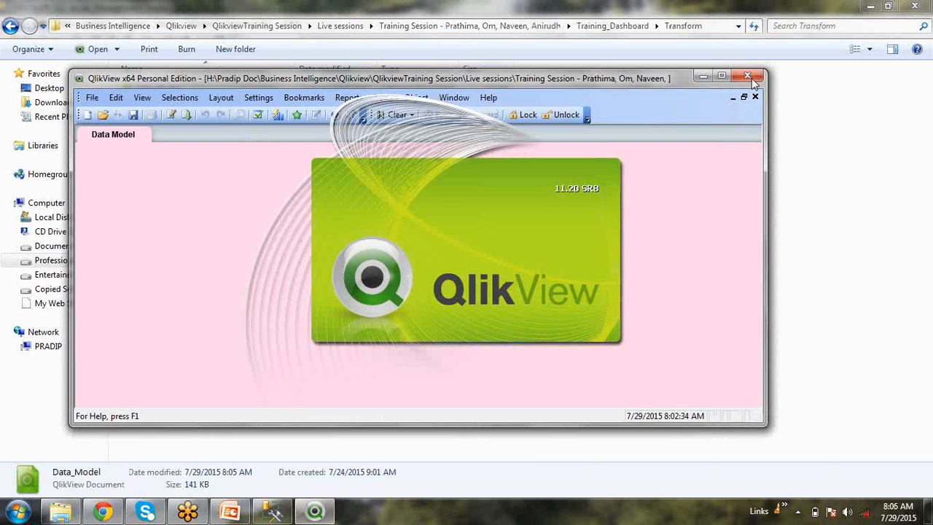
click(720, 77)
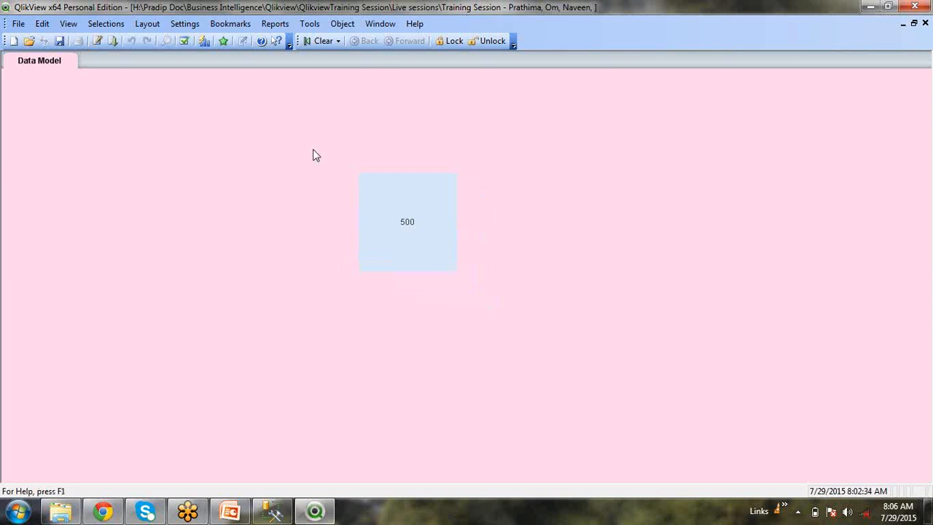
Delete the text object from the Data Model sheet and open the document's load script
drag(306, 146, 492, 342)
key(Delete)
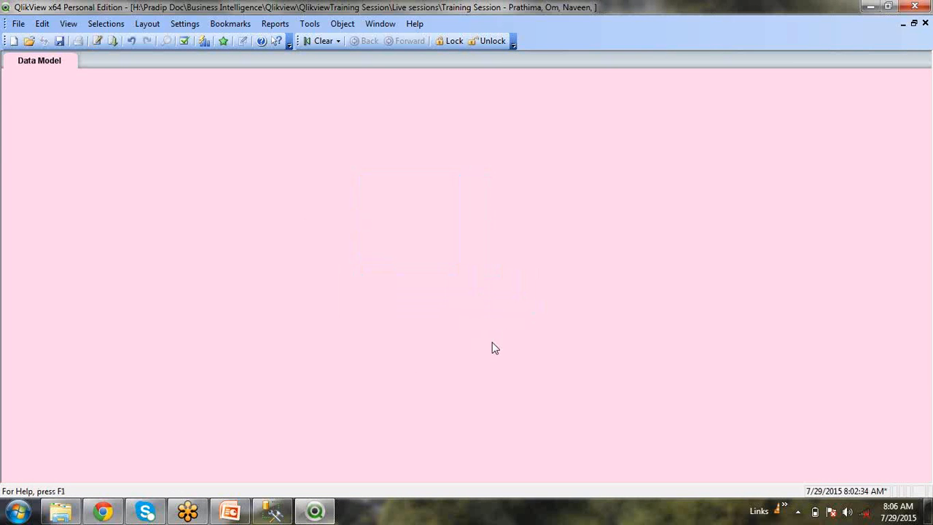
click(97, 40)
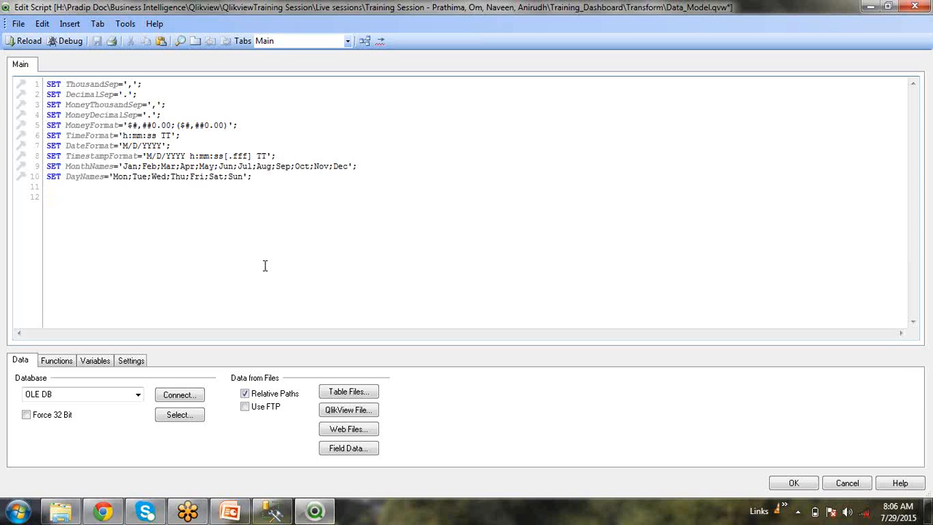
View the table files available for loading in the Flat file Data folder, without opening any of them
mouse_move(87, 504)
click(332, 394)
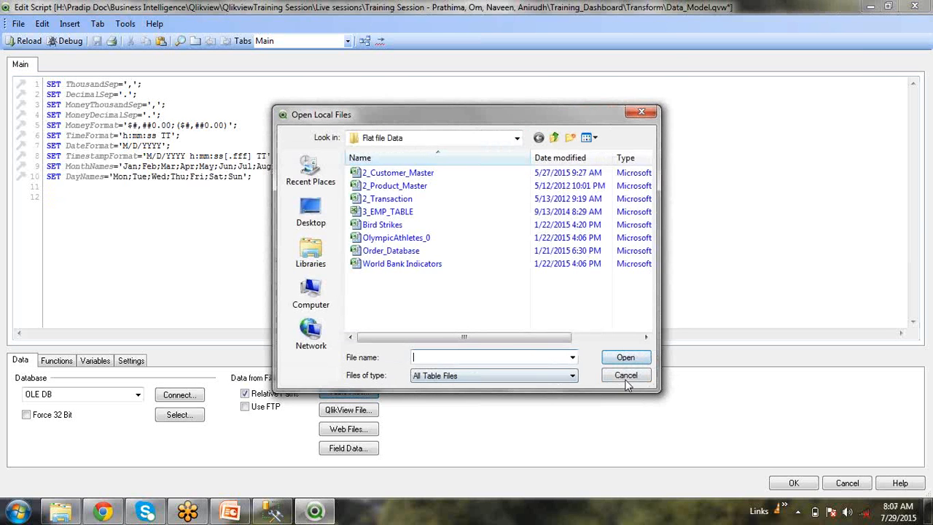
click(631, 378)
Switch to Windows Explorer and copy the path of the Data folder inside Training_Dashboard
click(67, 511)
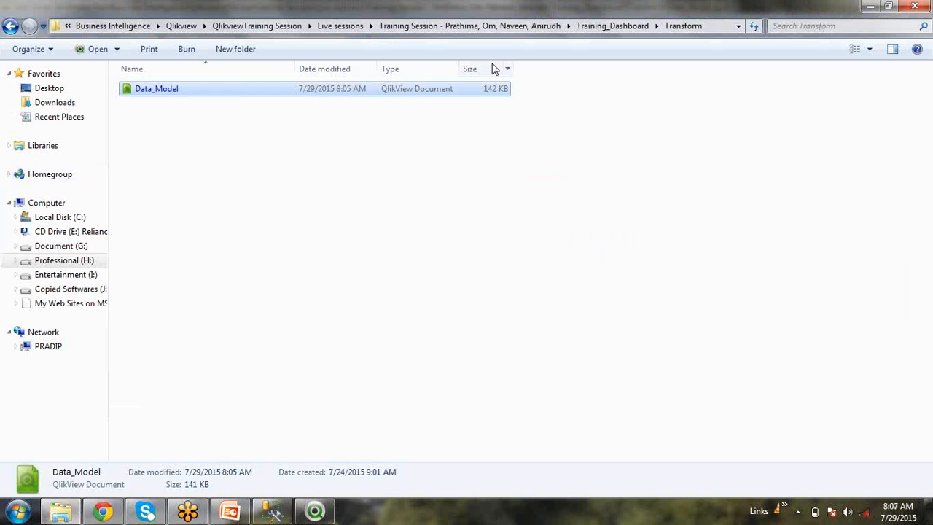
click(601, 28)
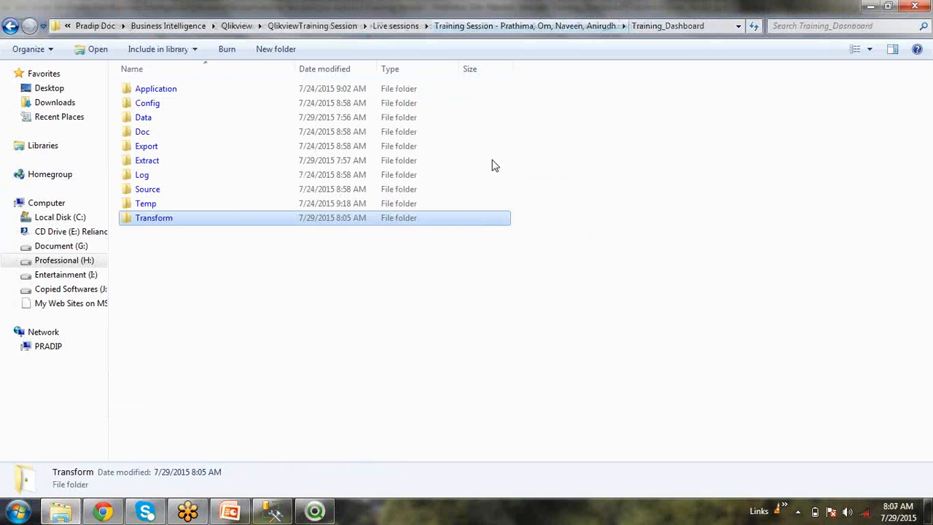
double_click(176, 115)
click(701, 25)
key(ctrl+c)
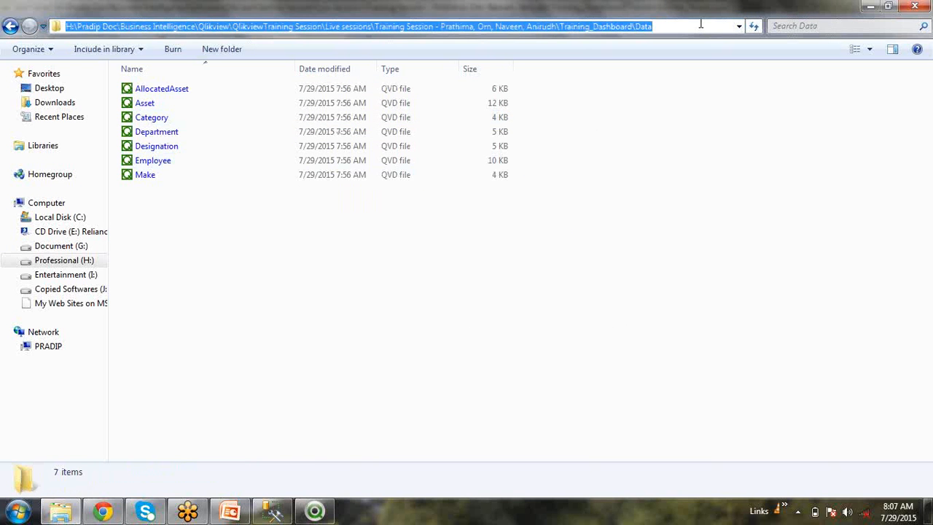
Return to QlikView's script editor and point the table file selection to the copied Data folder path
click(314, 510)
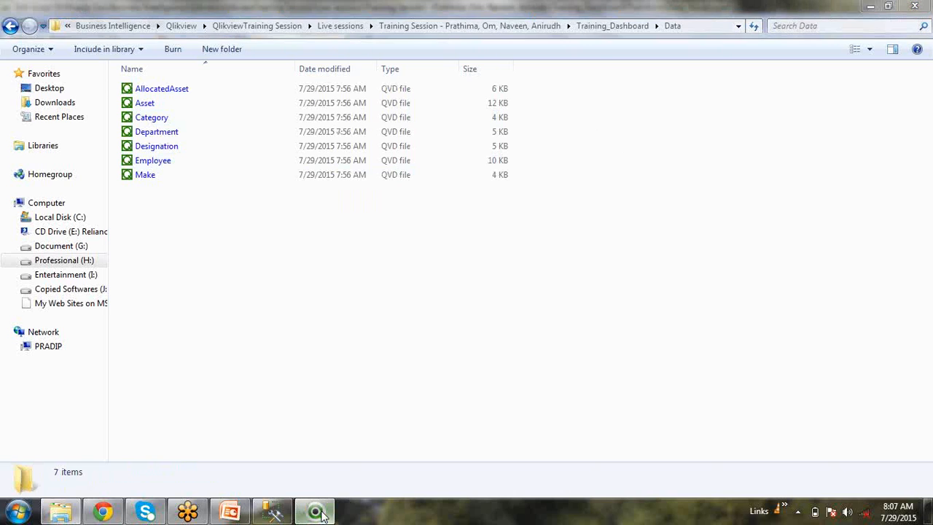
click(365, 393)
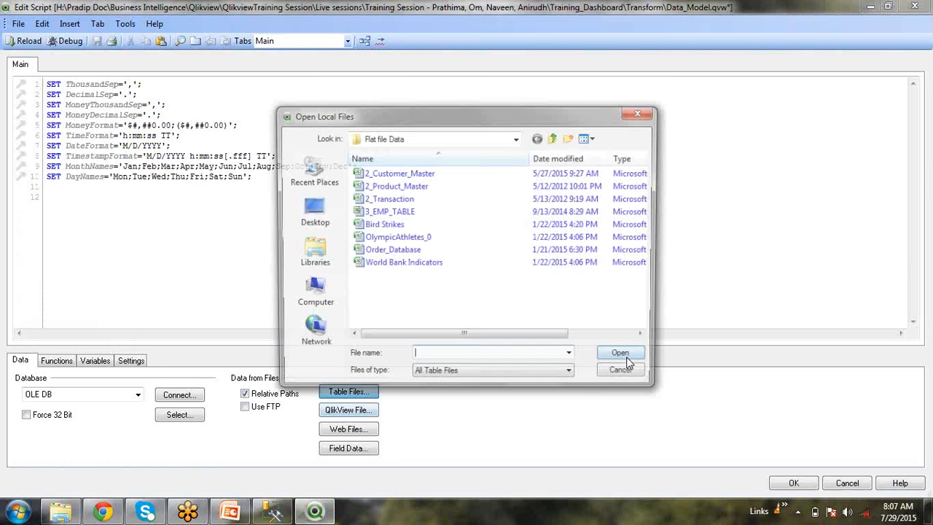
key(ctrl+v)
click(625, 357)
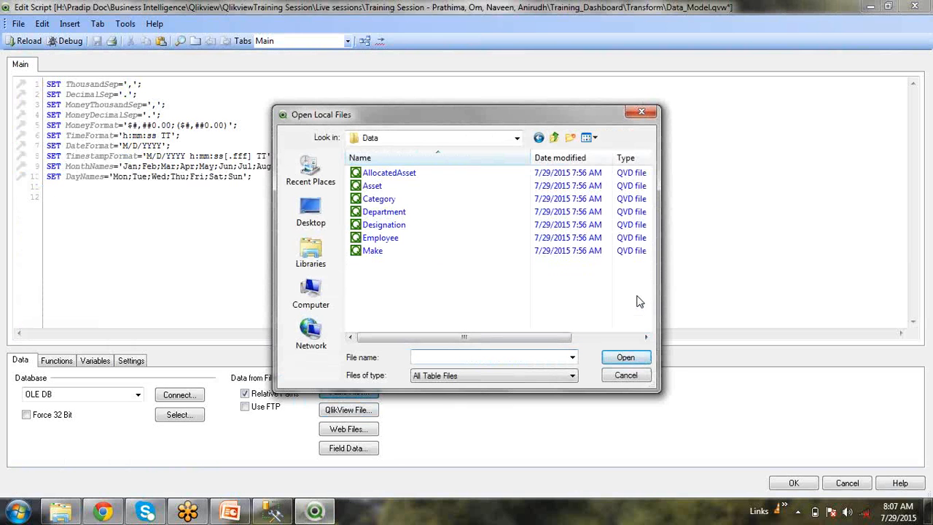
Choose the Category QVD file from the Data folder and open it in the file wizard
drag(635, 295, 311, 165)
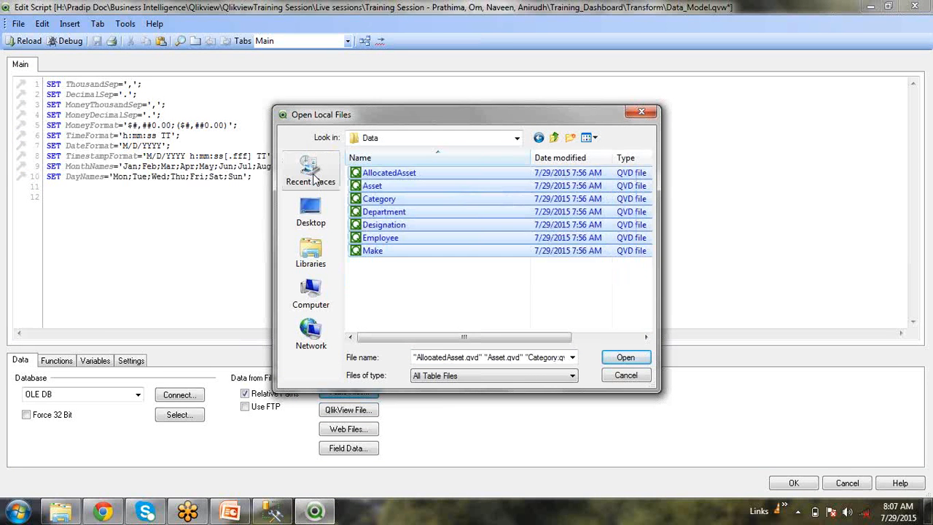
click(464, 282)
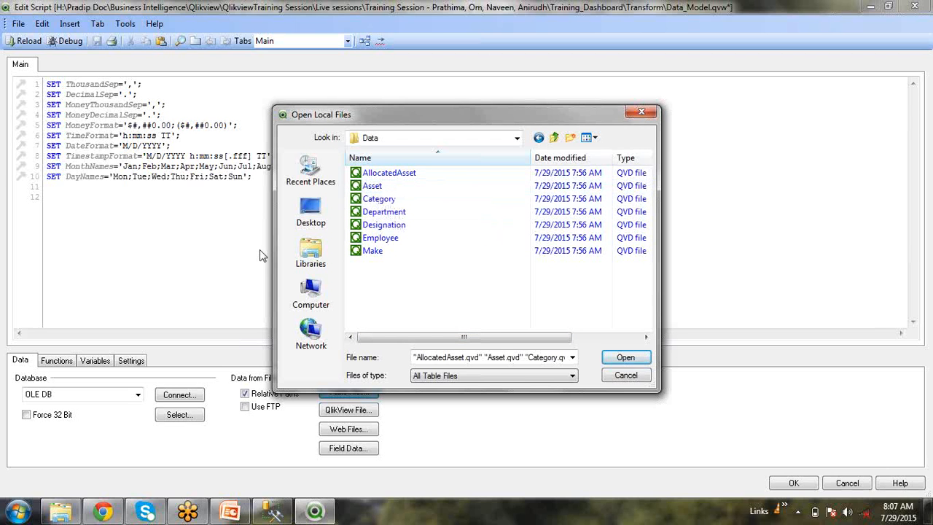
click(401, 188)
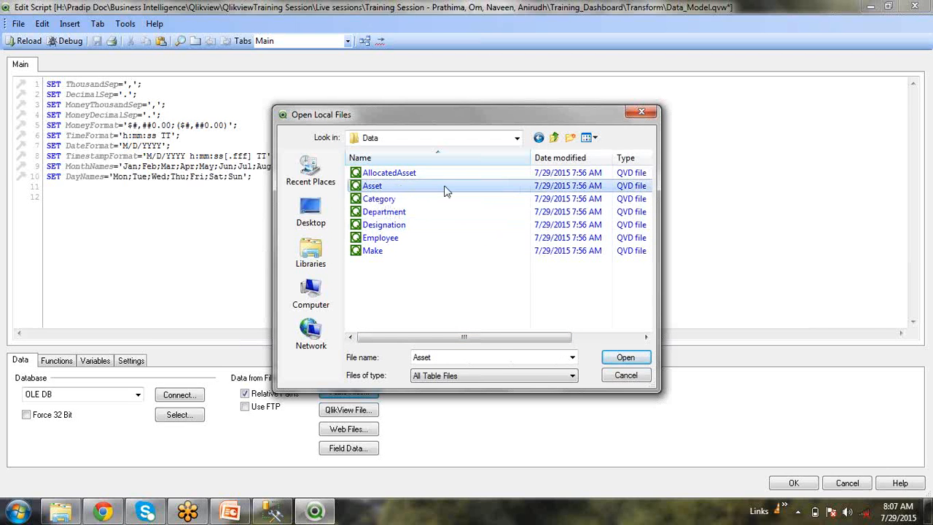
click(461, 282)
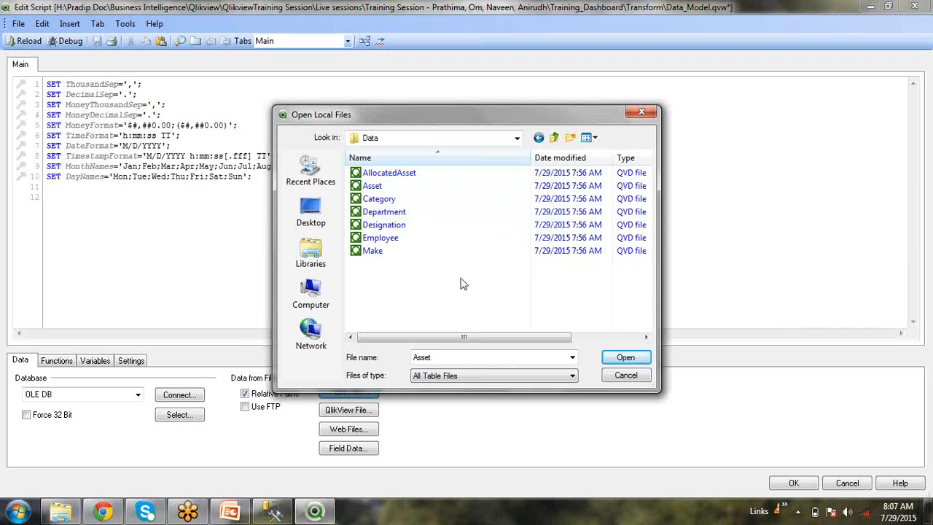
click(417, 200)
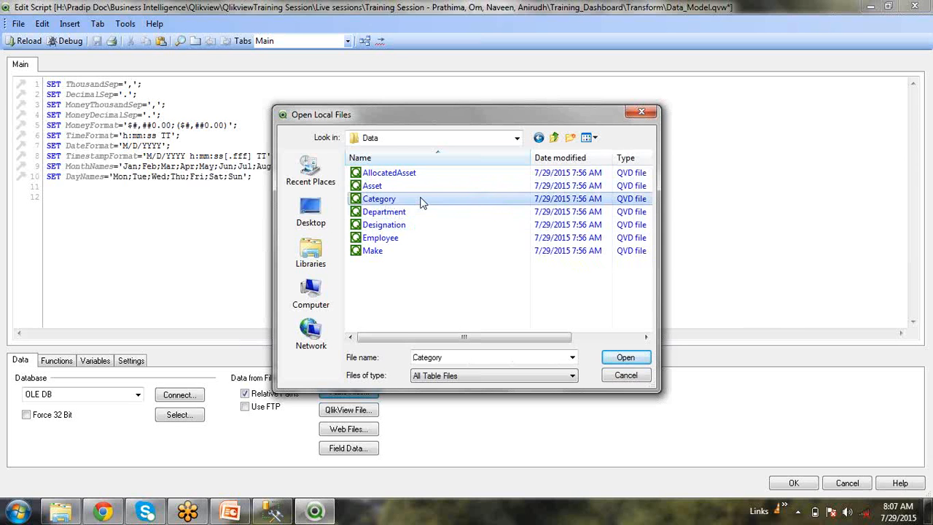
click(624, 358)
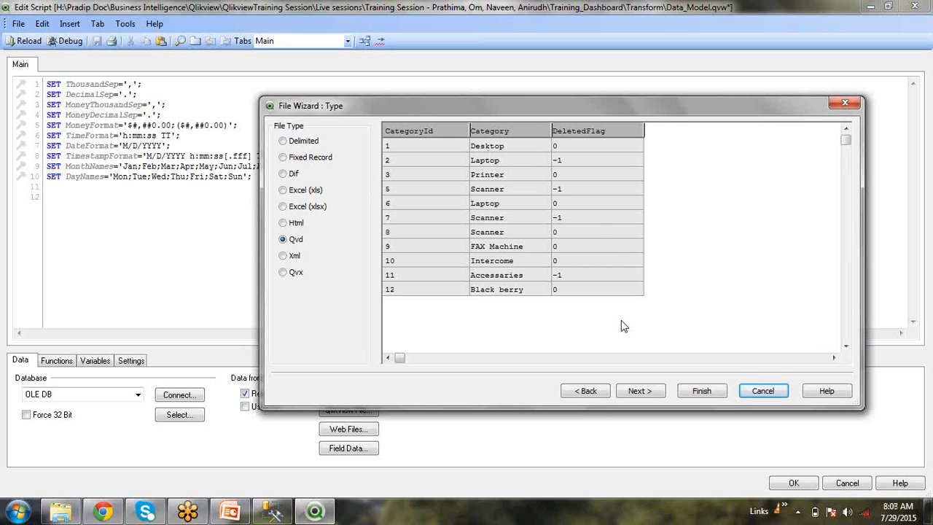
Advance past the Qvd file type page and enable the transformation step for the Category table
click(642, 391)
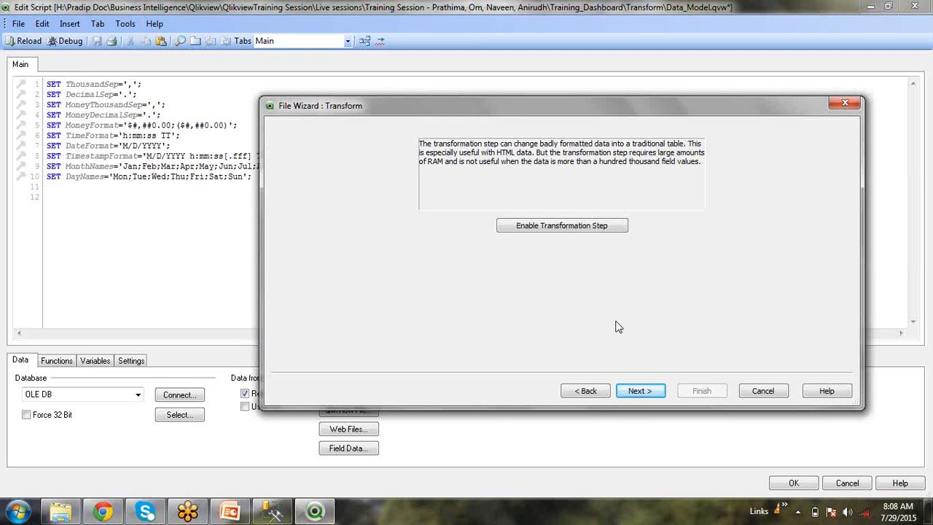
click(602, 393)
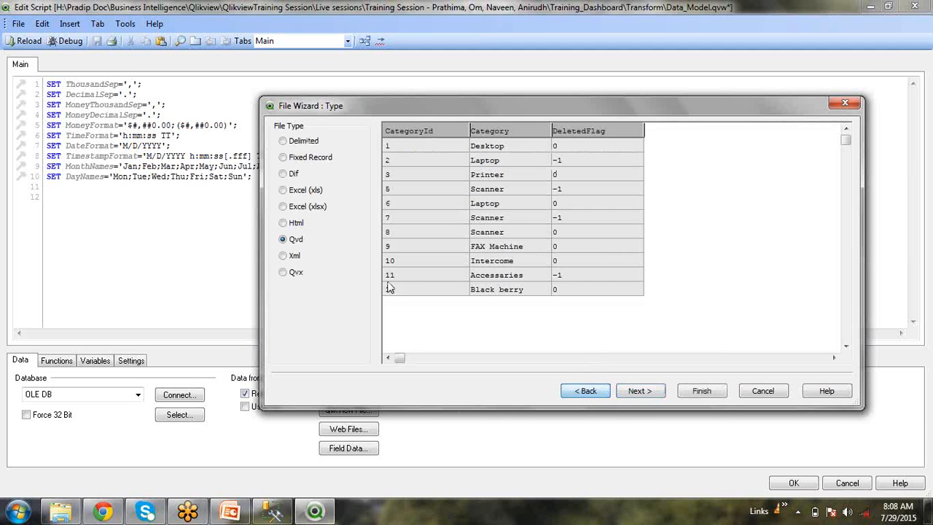
click(621, 392)
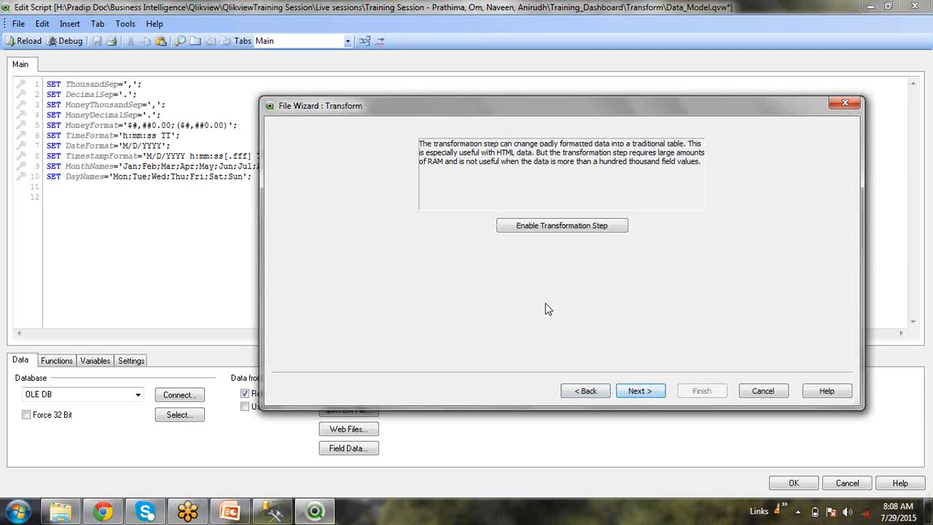
click(590, 226)
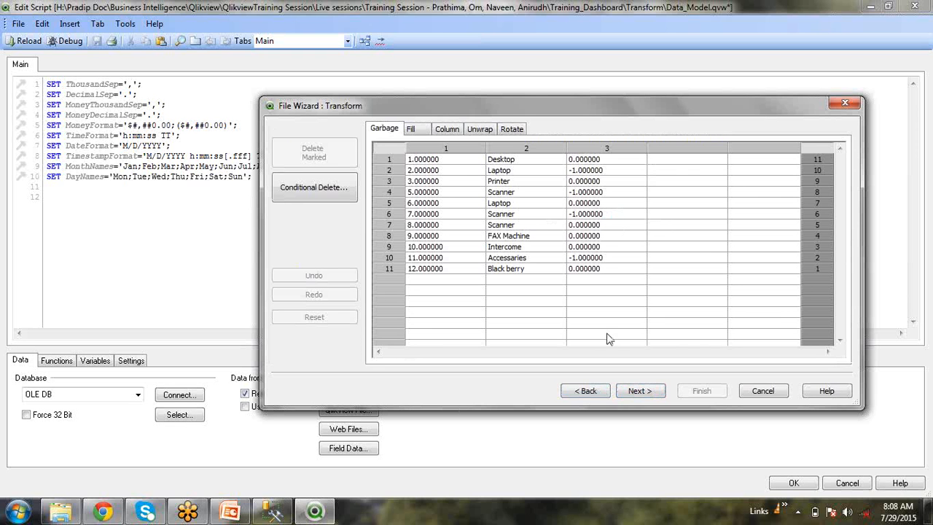
Delete the Scanner rows with IDs 7 and 5 and the Laptop row with ID 2 from the Category data
click(386, 225)
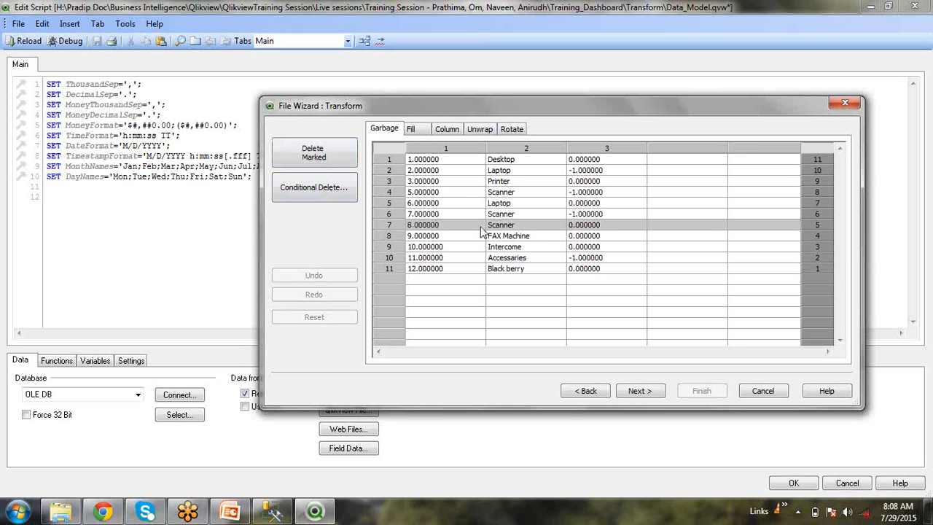
ctrl+click(390, 212)
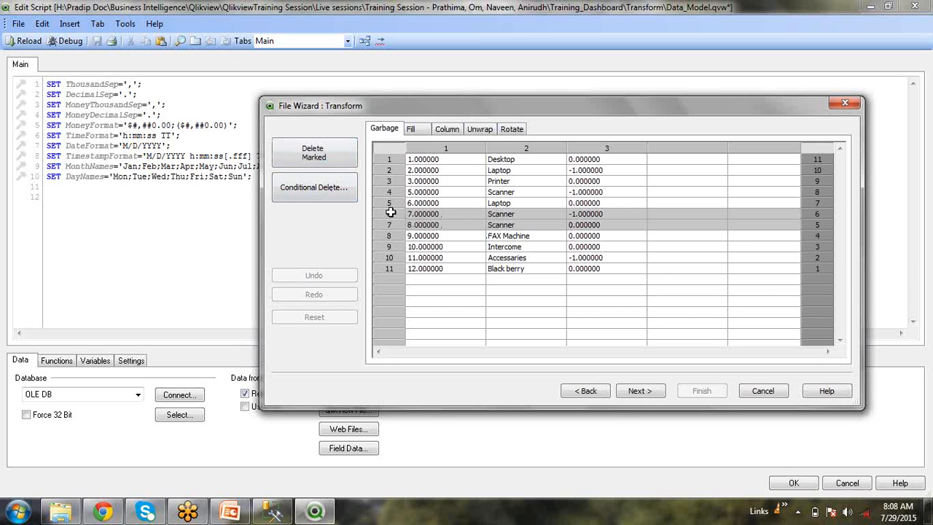
ctrl+click(389, 225)
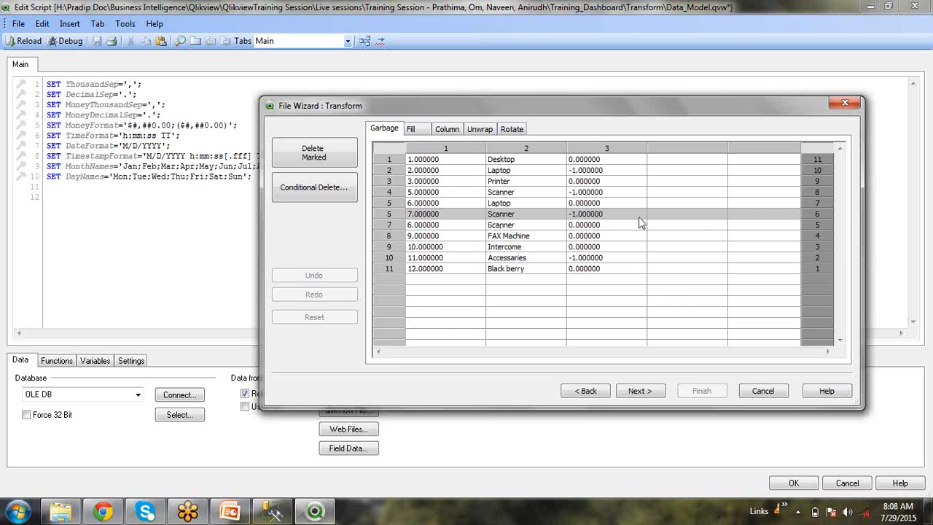
click(319, 155)
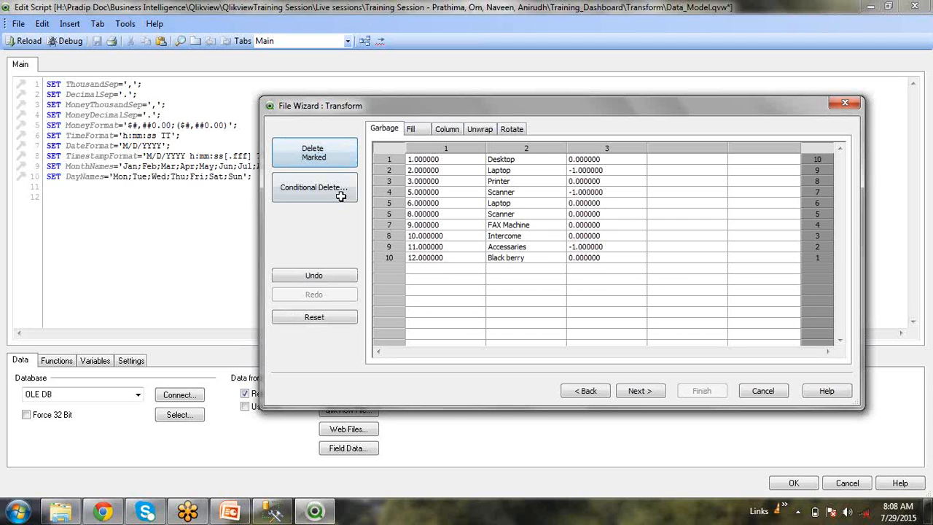
click(388, 191)
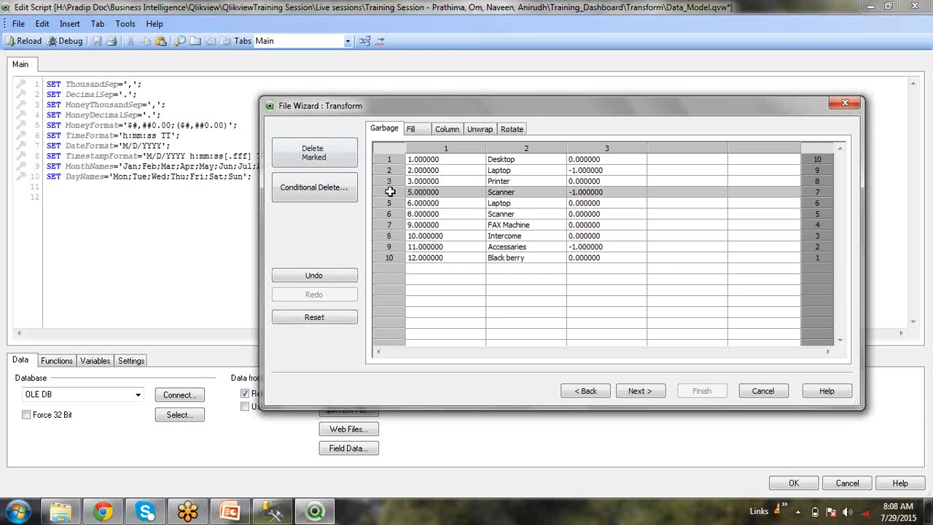
click(328, 156)
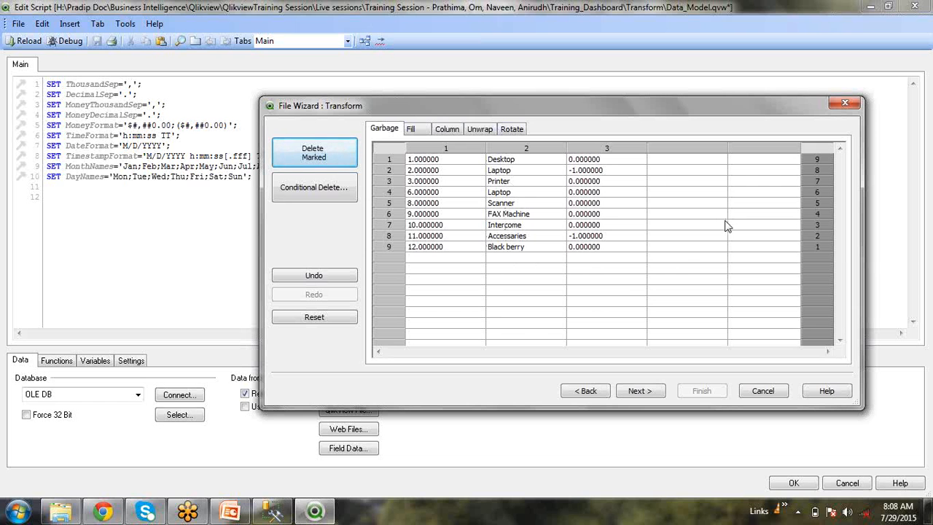
click(390, 170)
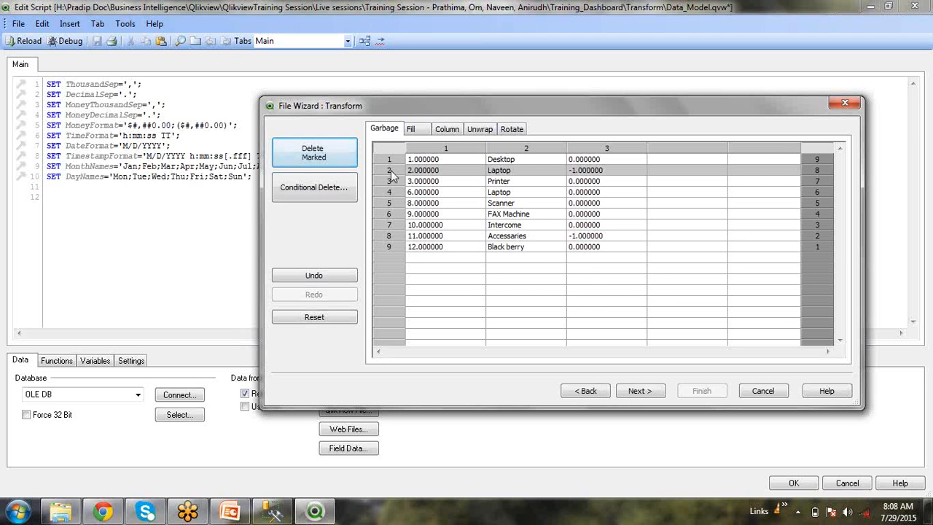
click(309, 162)
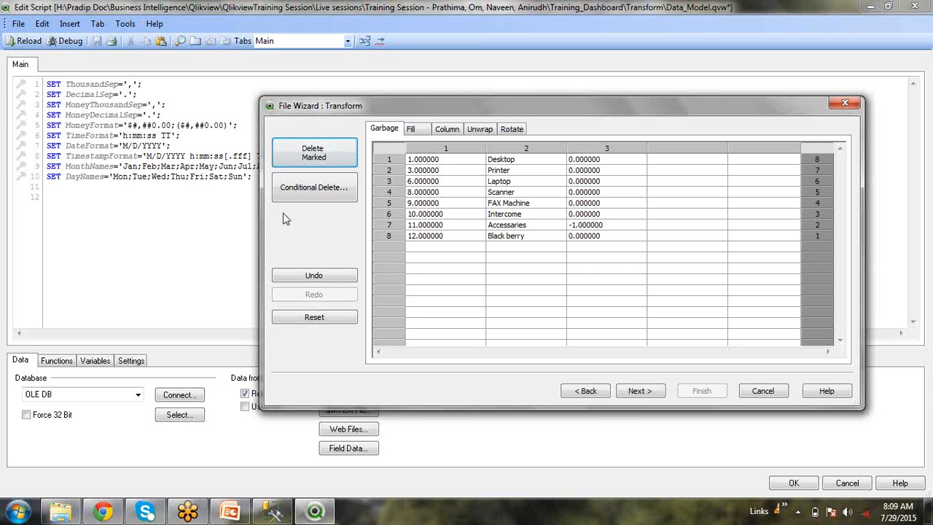
Review the Fill, Column, Unwrap and Rotate transformations, and examine the resulting table on the wizard's Options page
click(419, 129)
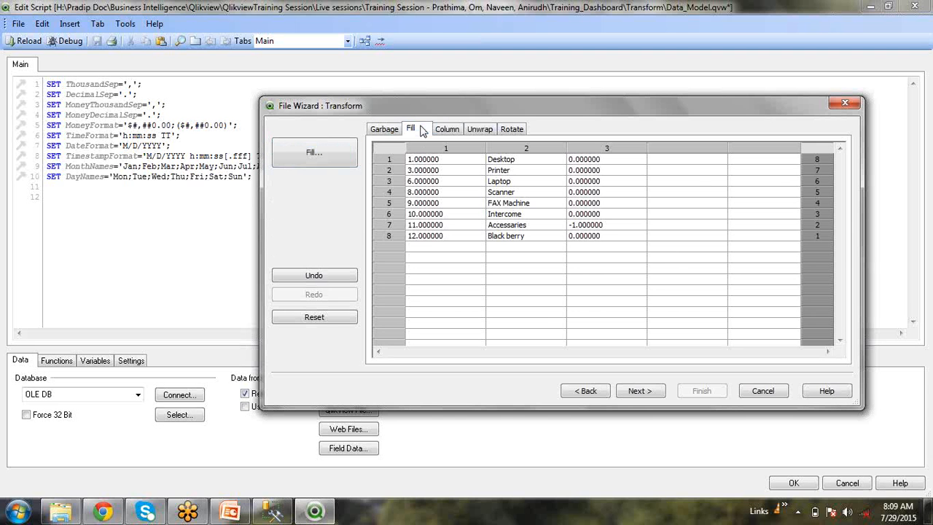
click(447, 130)
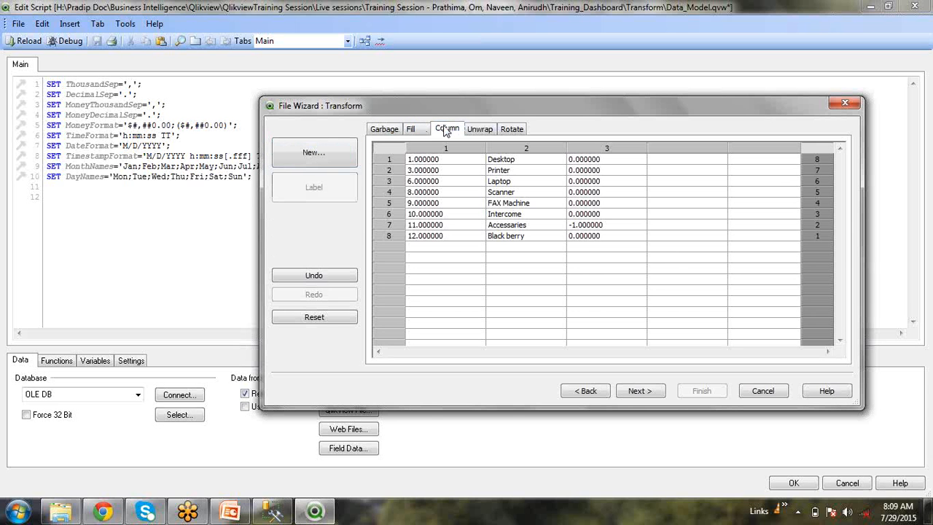
click(480, 130)
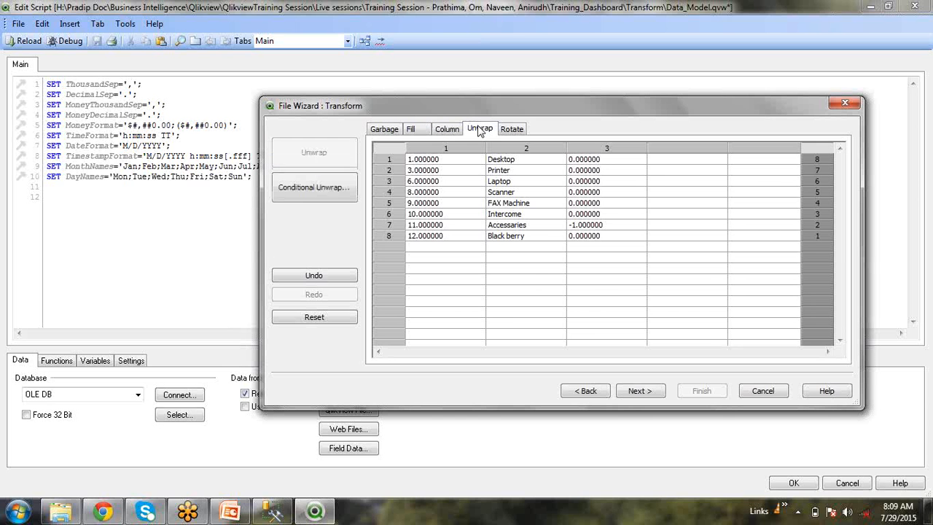
click(510, 129)
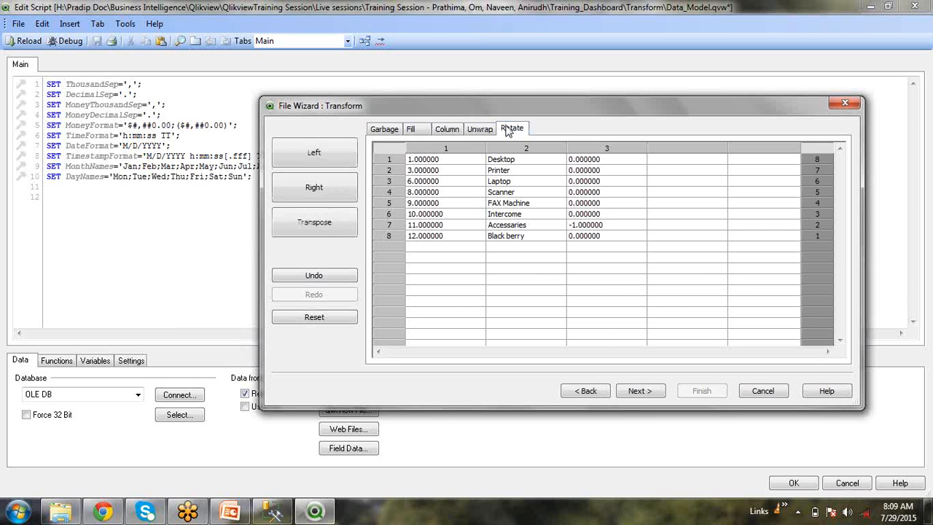
click(646, 394)
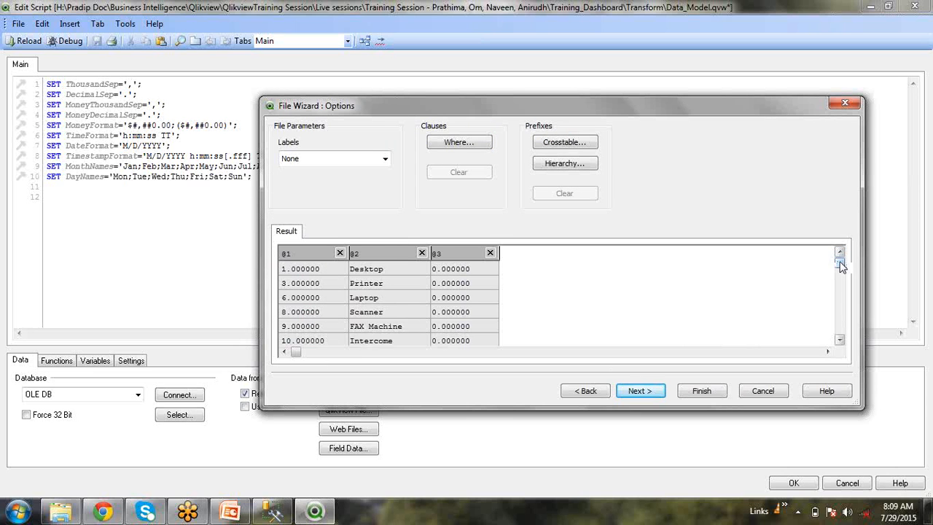
mouse_move(837, 263)
mouse_down()
mouse_move(837, 281)
mouse_move(837, 253)
mouse_up()
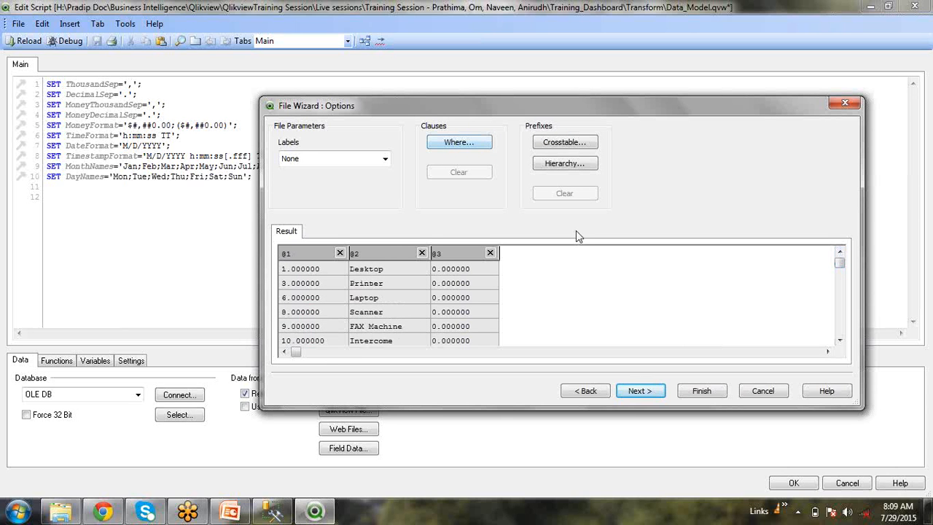
Discard the row deletions by going back to the file type page, and advance to the Options page again
click(595, 398)
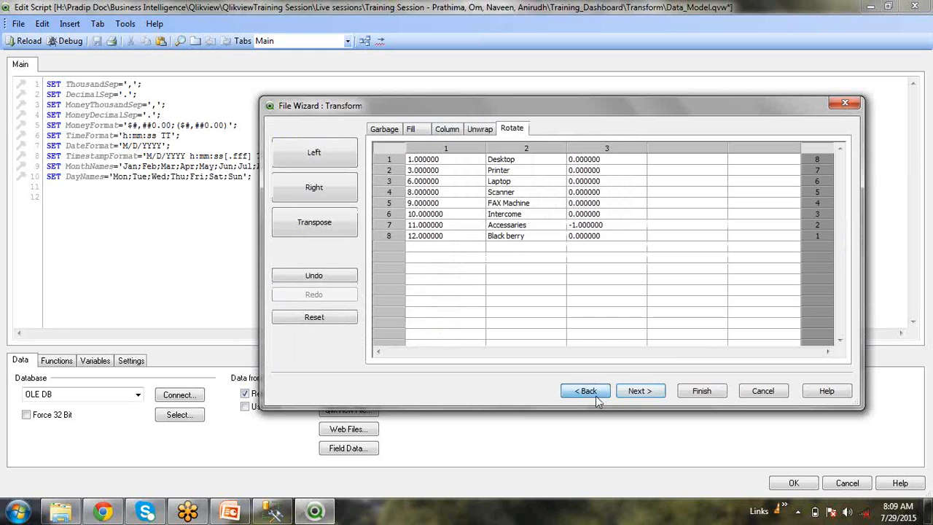
click(595, 398)
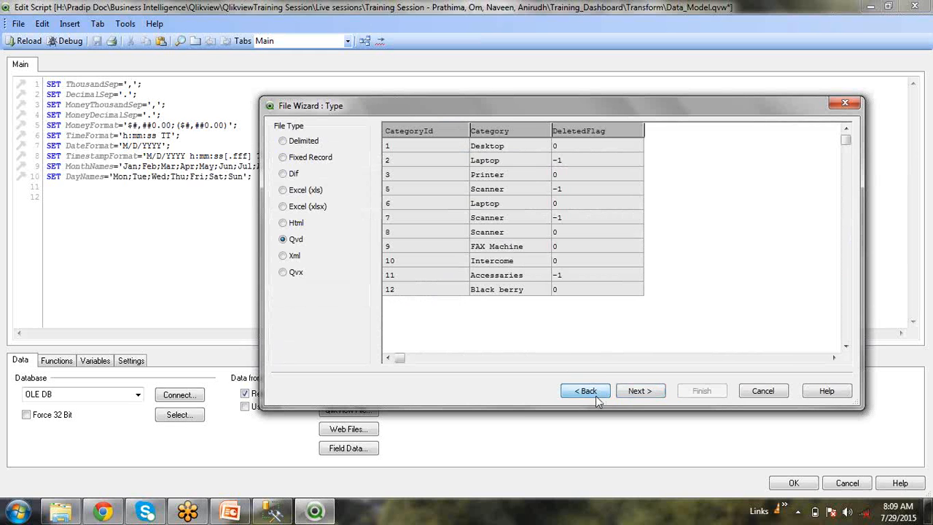
click(636, 393)
click(636, 391)
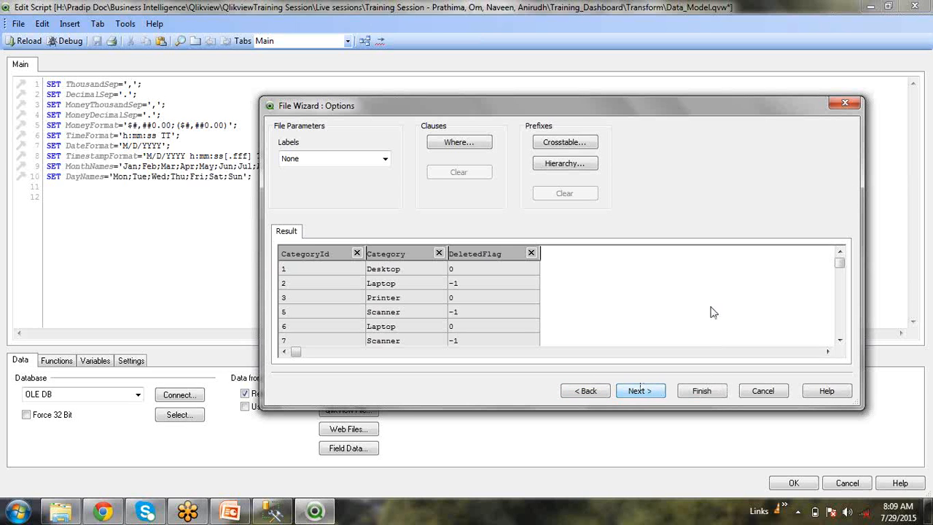
Return to the Transform page and re-enable the transformation step for the unmodified Category table
click(608, 391)
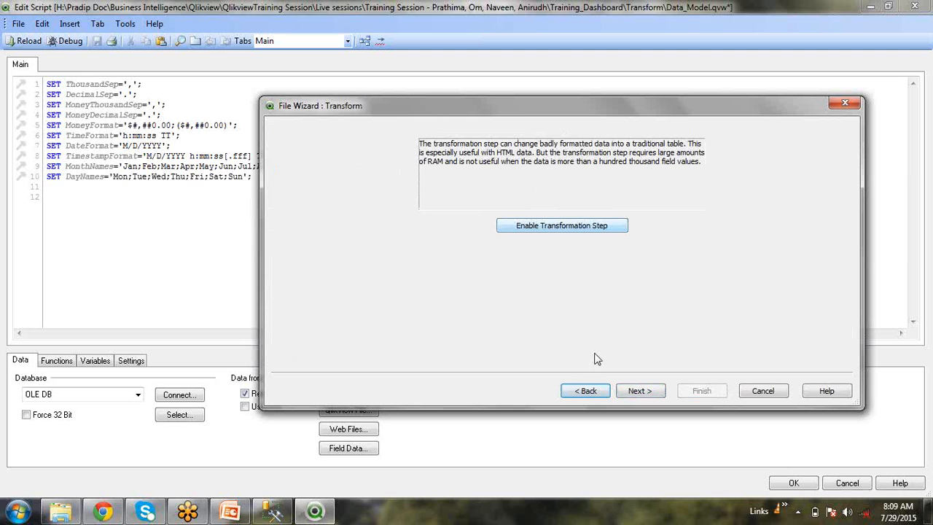
click(622, 392)
click(588, 392)
click(570, 227)
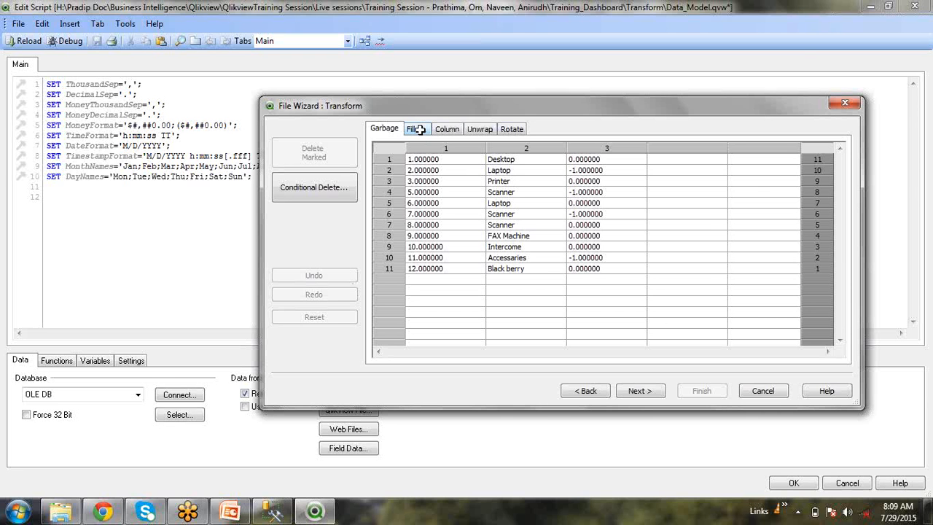
Check the label choices on the Options page for the unmodified Category table, and return to the Transform page
click(649, 394)
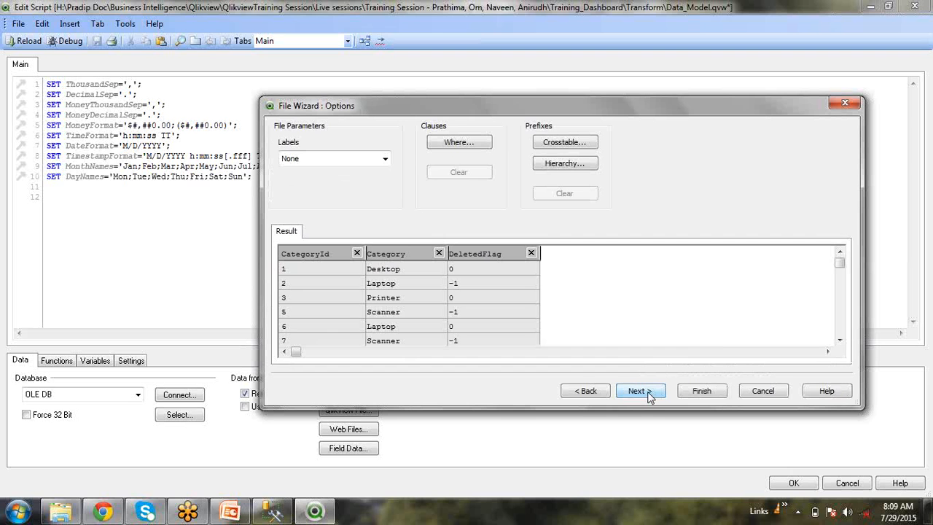
click(385, 159)
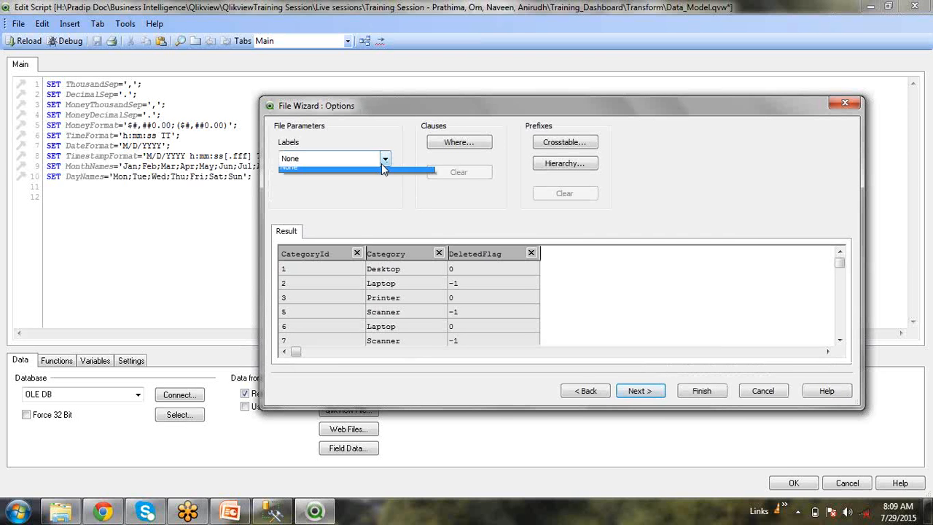
click(385, 174)
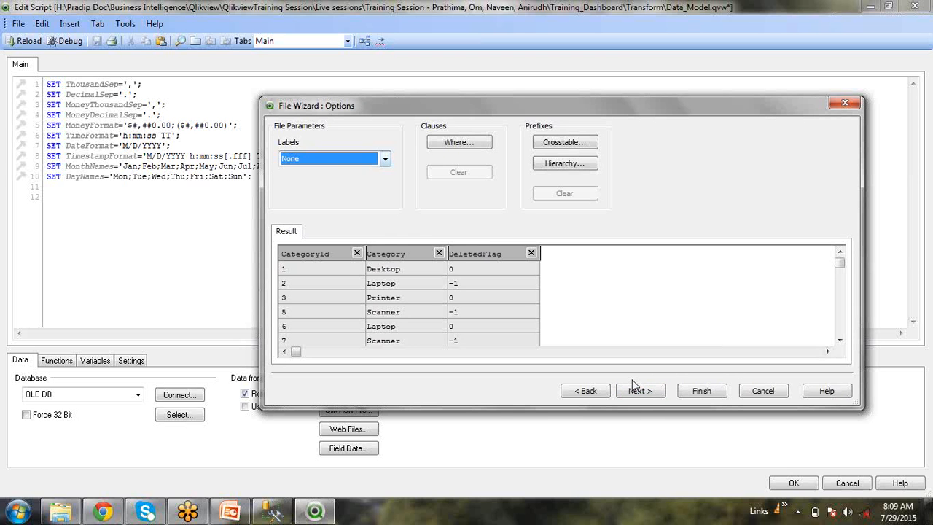
click(587, 391)
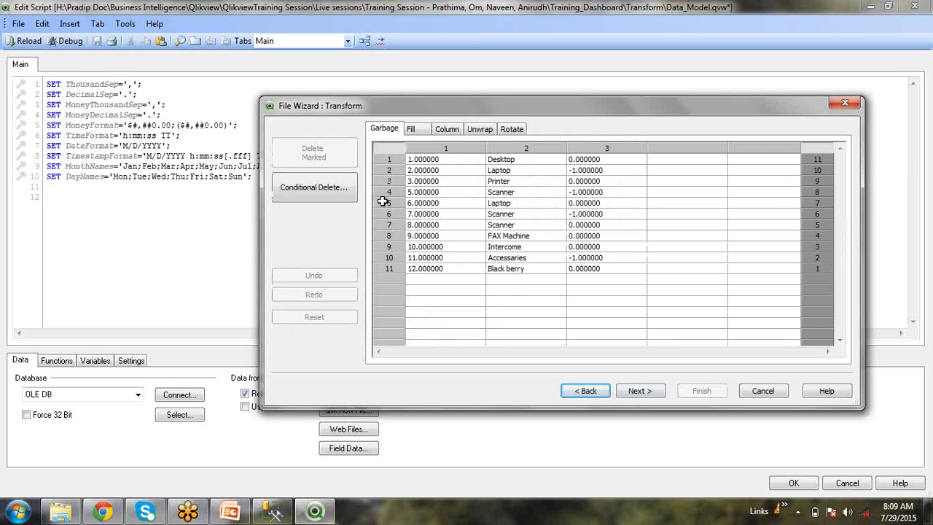
Delete the Laptop row with ID 2 and the Scanner rows with IDs 7 and 5, and advance to the Options page
click(387, 171)
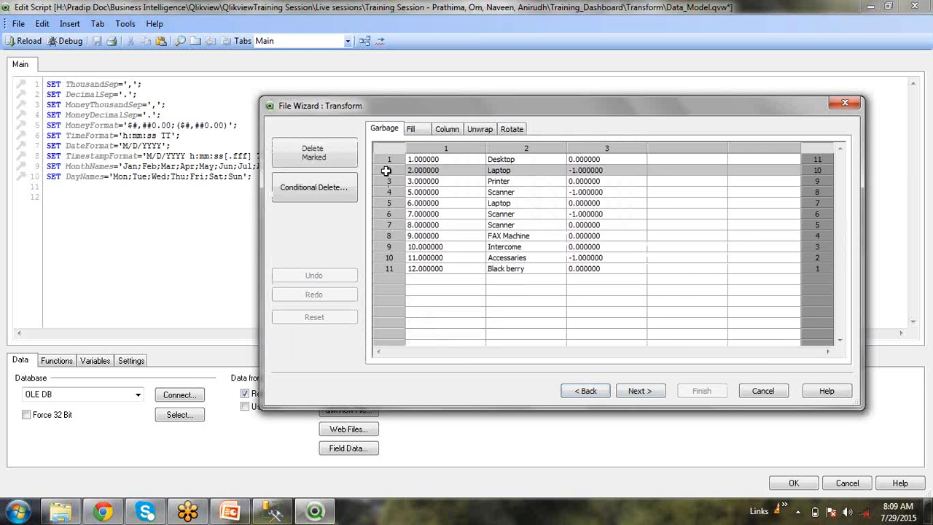
click(318, 160)
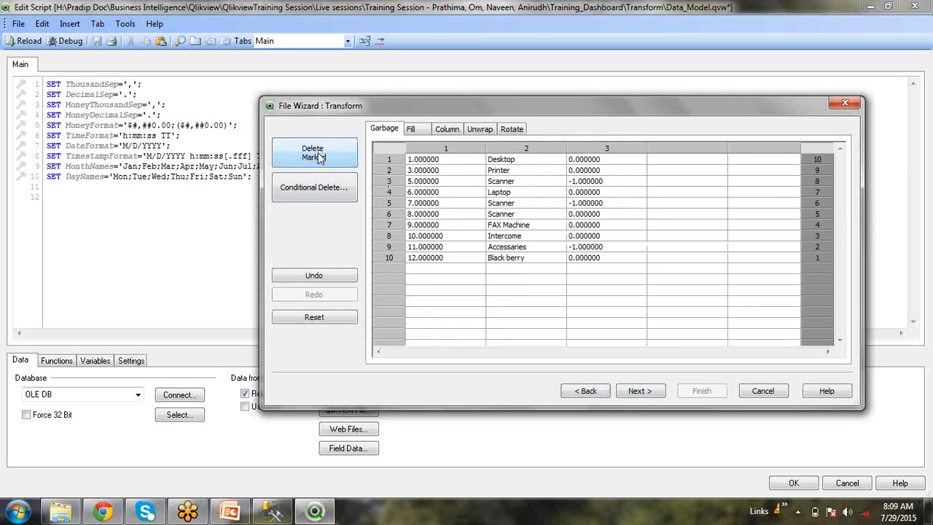
click(394, 203)
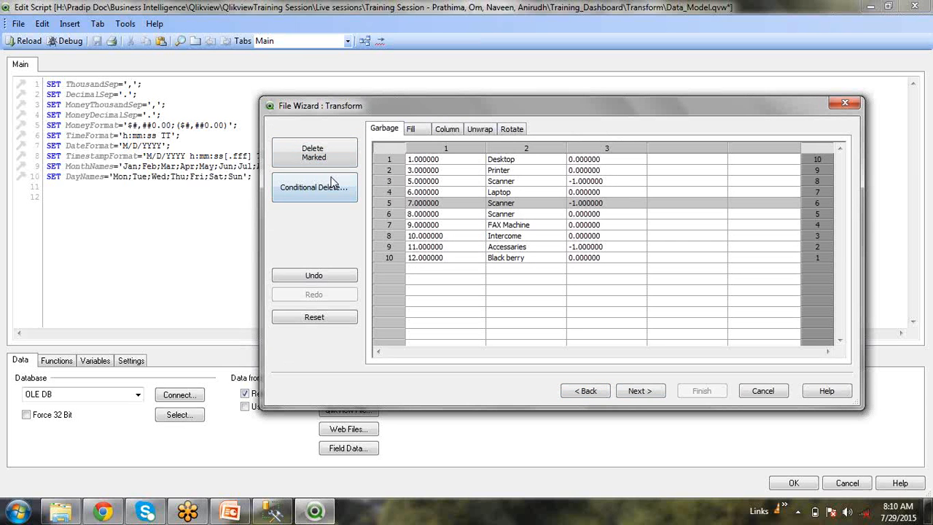
click(321, 158)
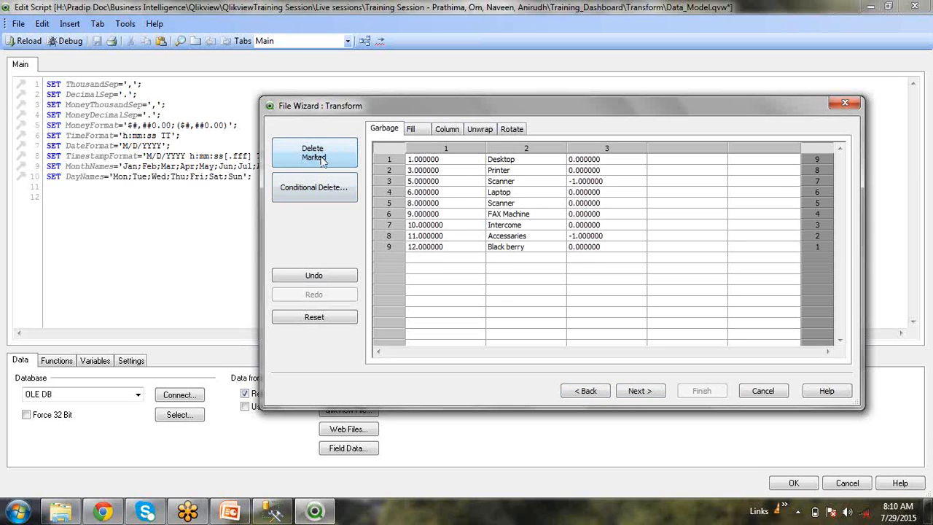
click(386, 181)
click(312, 160)
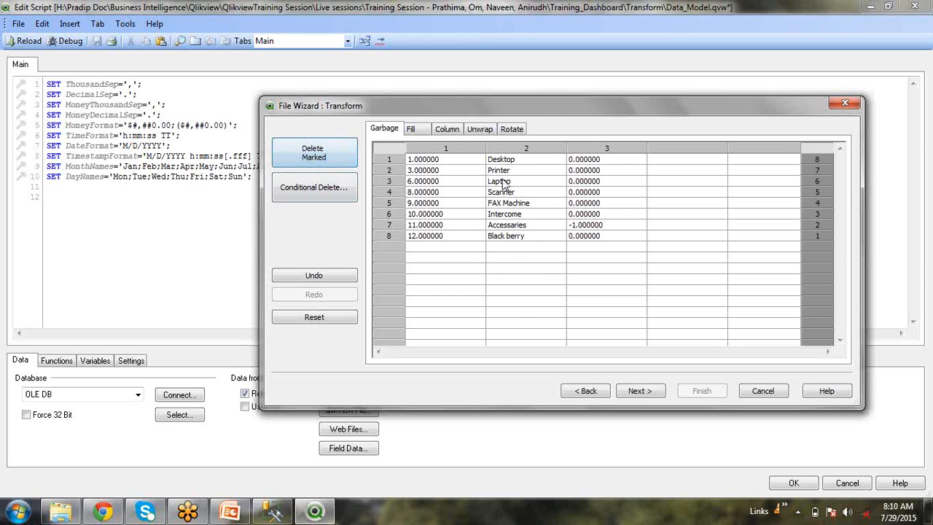
click(638, 391)
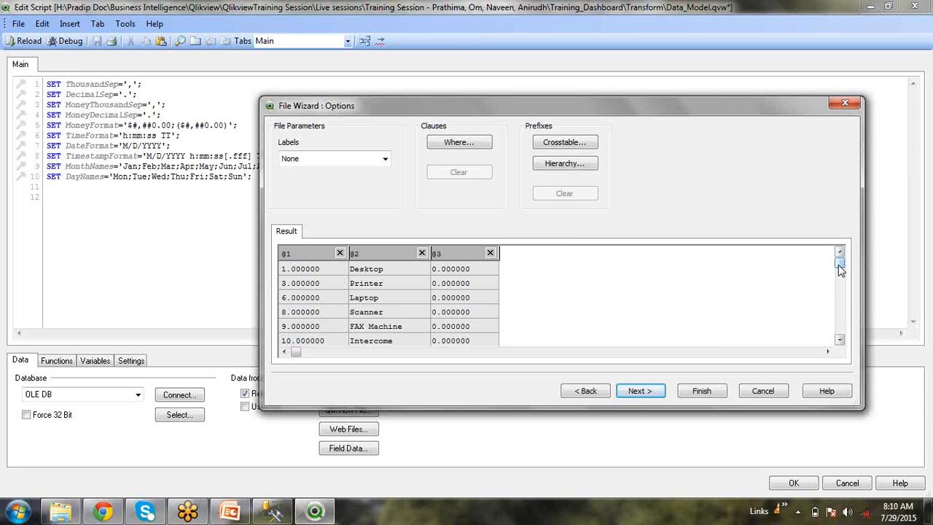
Look at the Where Clause settings without applying any, and try the Explicit, None and Embedded Labels settings for the transformed table
click(466, 144)
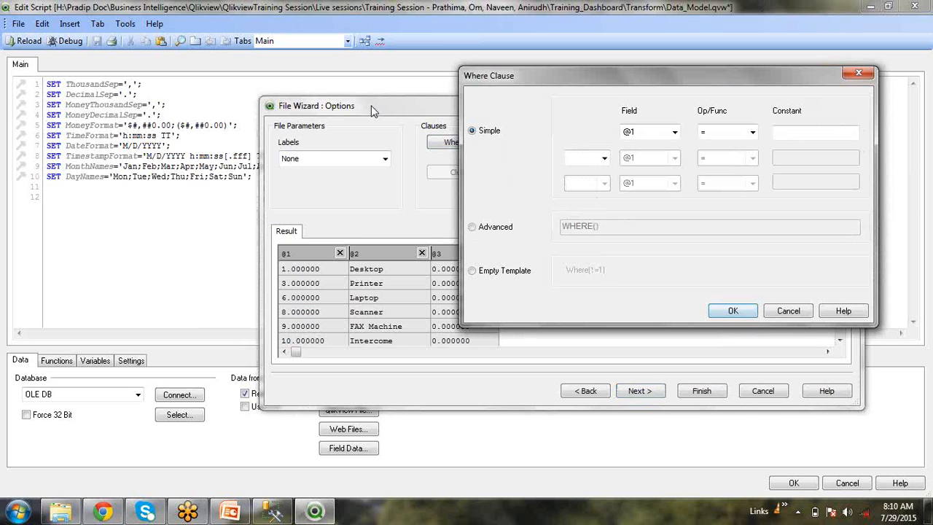
click(795, 317)
click(385, 159)
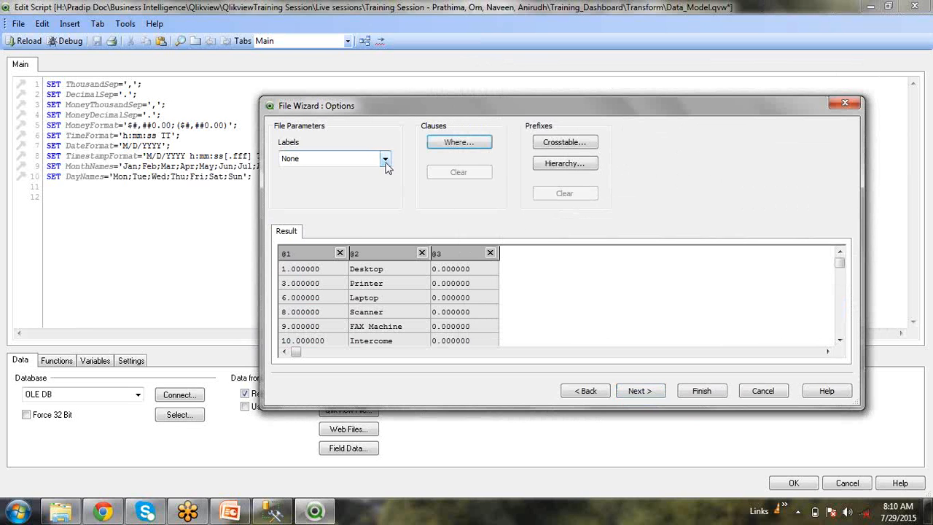
click(363, 173)
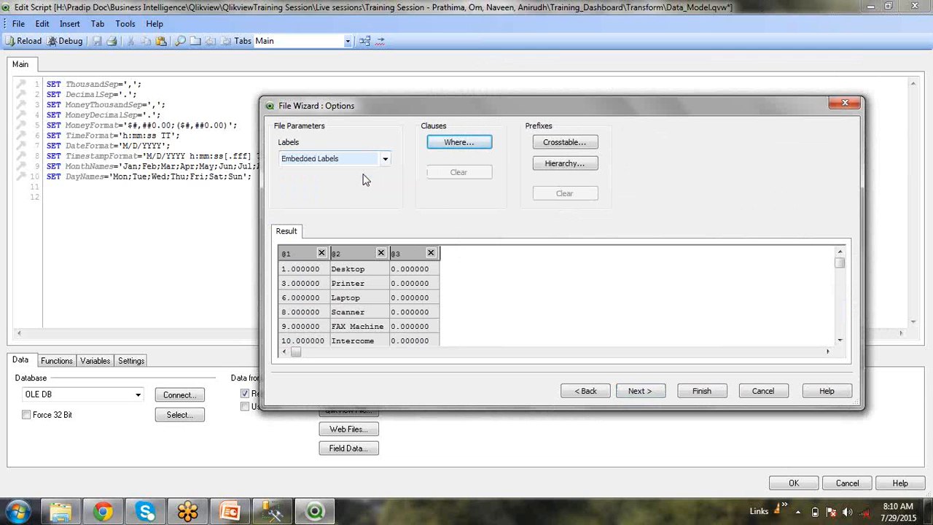
click(385, 159)
click(373, 182)
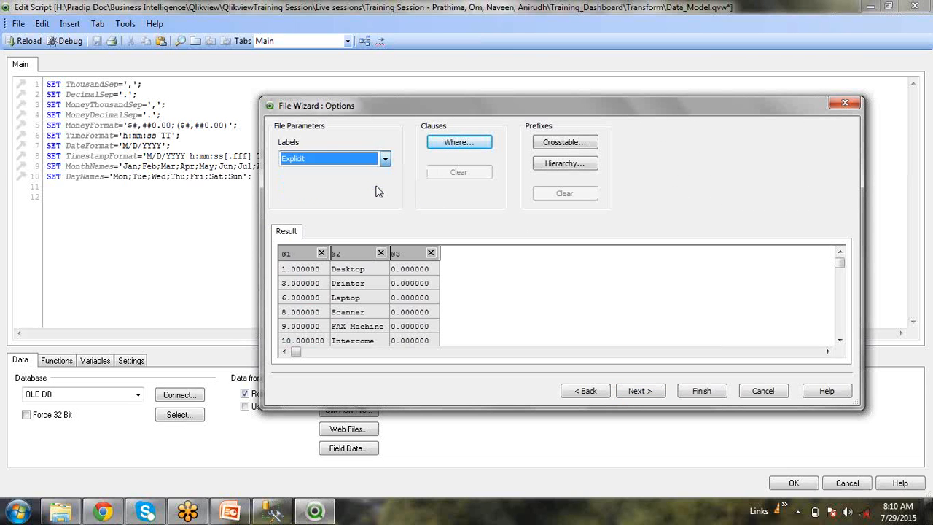
click(386, 160)
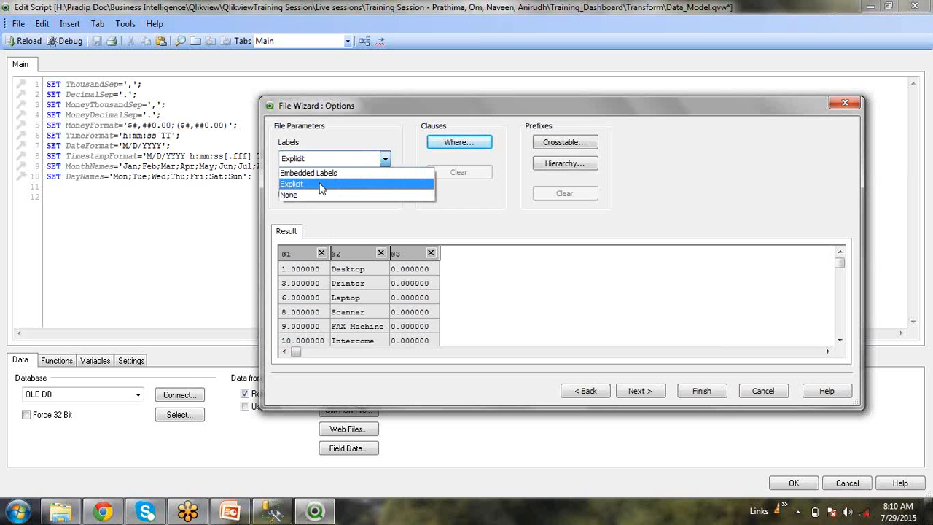
click(314, 196)
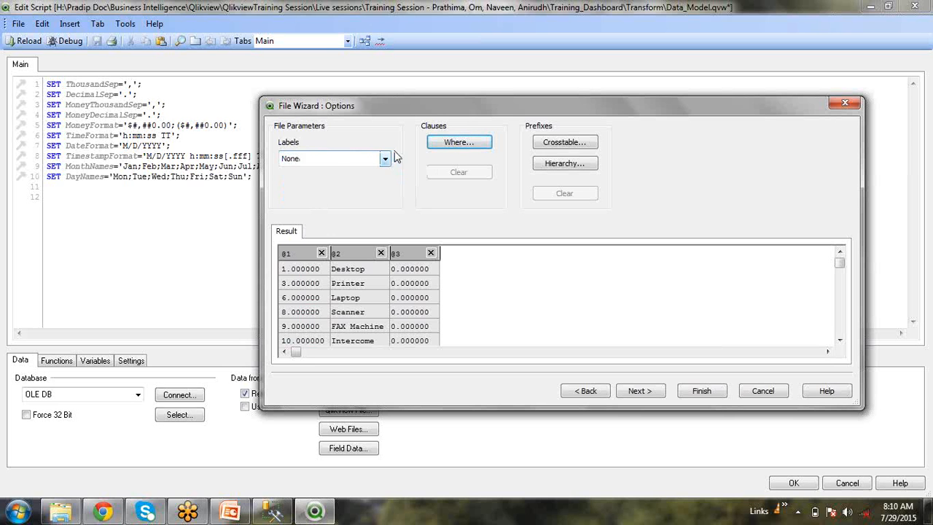
click(385, 160)
click(376, 173)
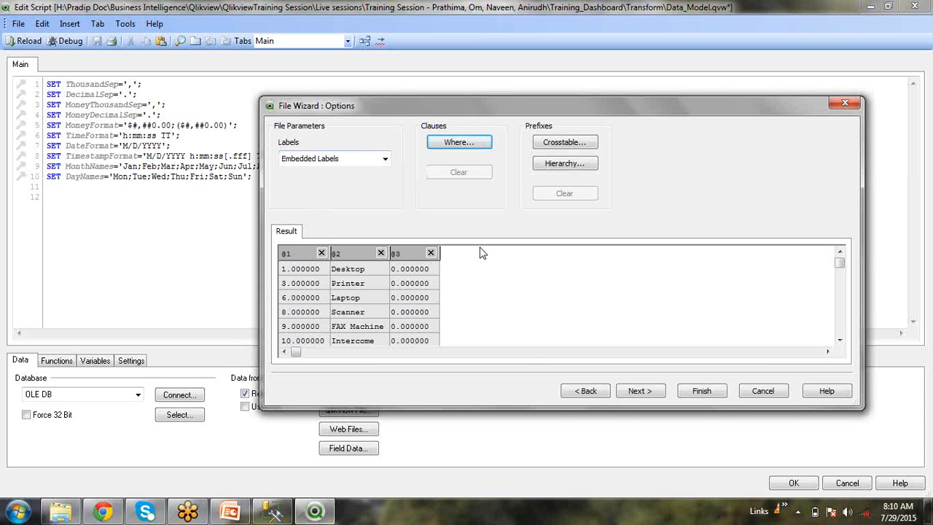
Discard the row deletions by returning to the file type page, and check the label choices on the Options page without transformation
click(585, 392)
click(585, 392)
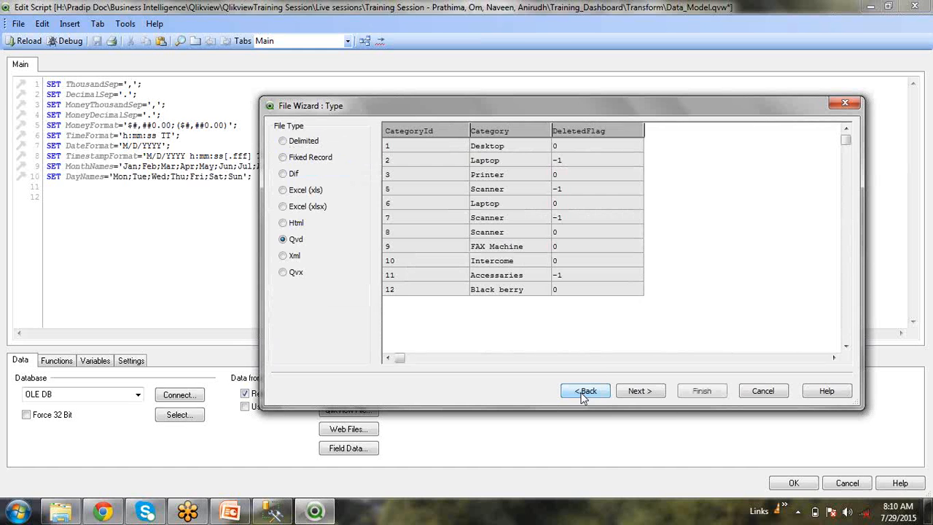
click(655, 395)
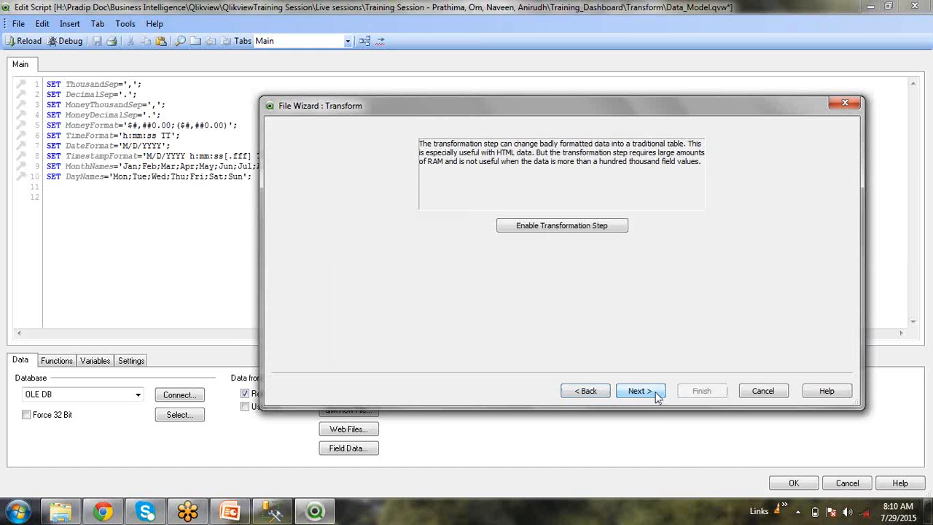
click(656, 395)
click(384, 159)
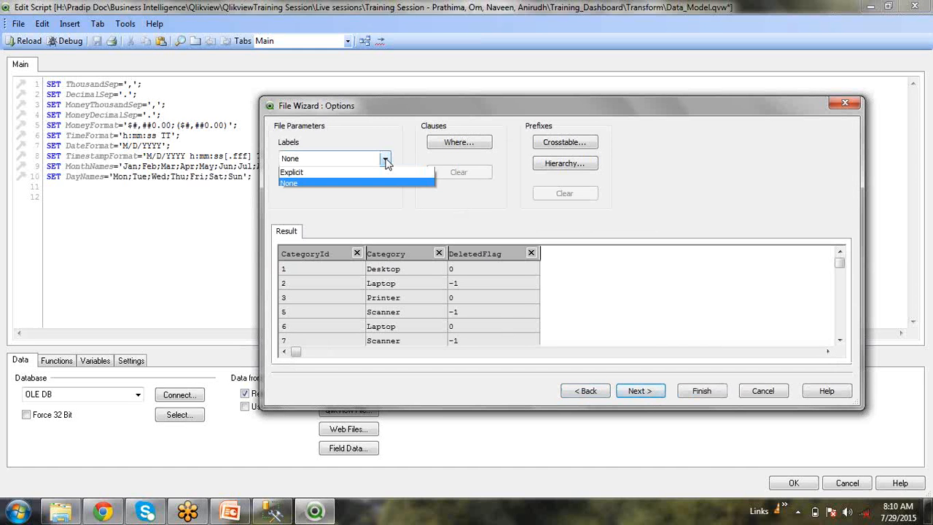
click(570, 222)
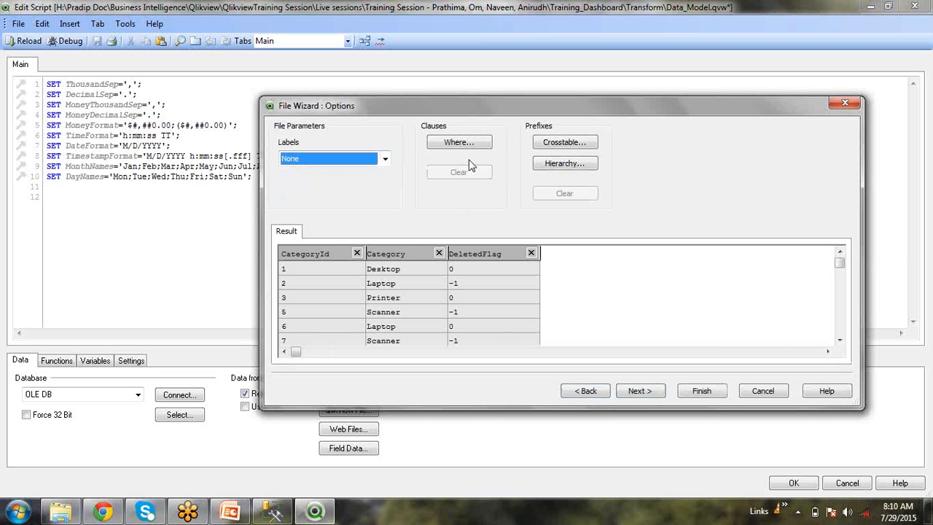
Start a simple Where clause on the Category table with the condition CategoryId > 1
click(470, 141)
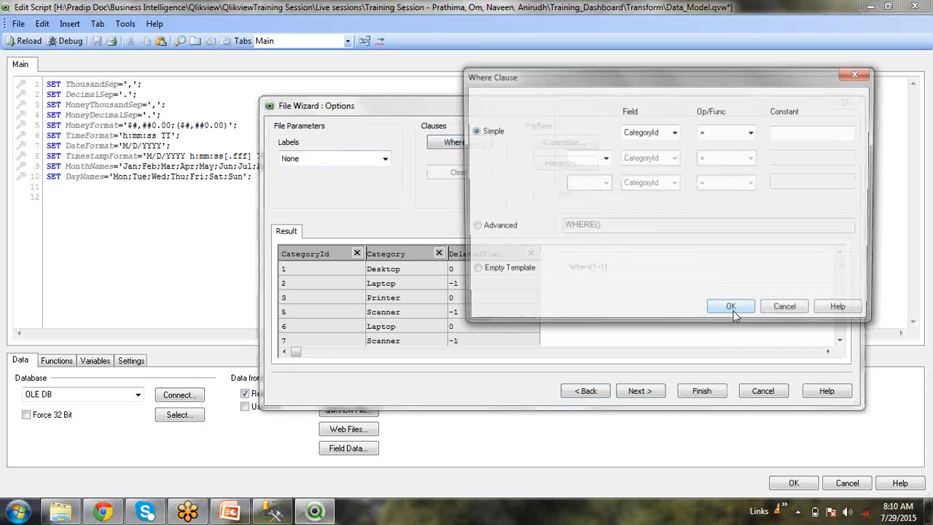
click(751, 134)
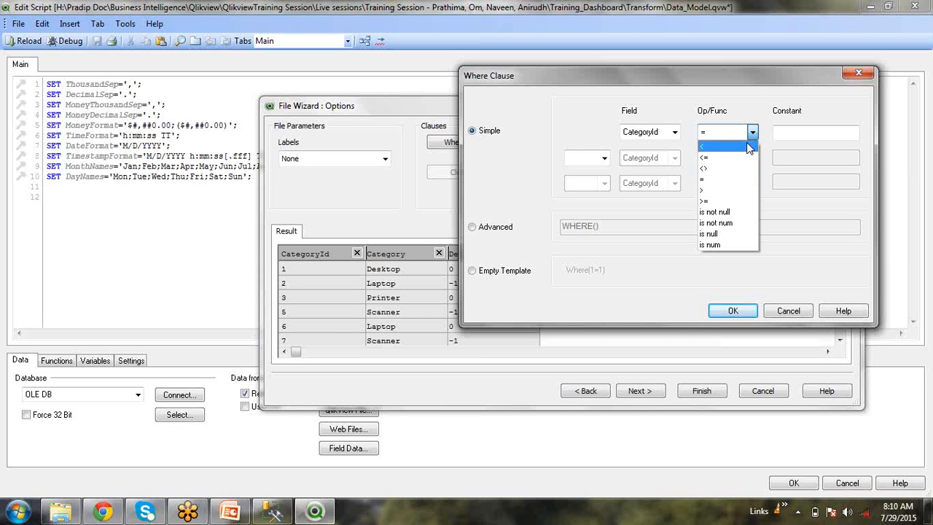
click(731, 190)
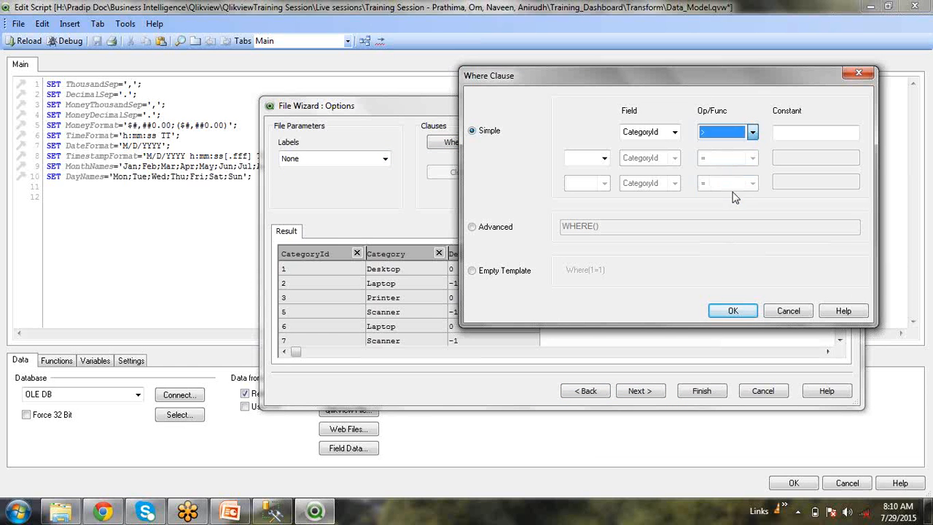
click(776, 134)
text(1)
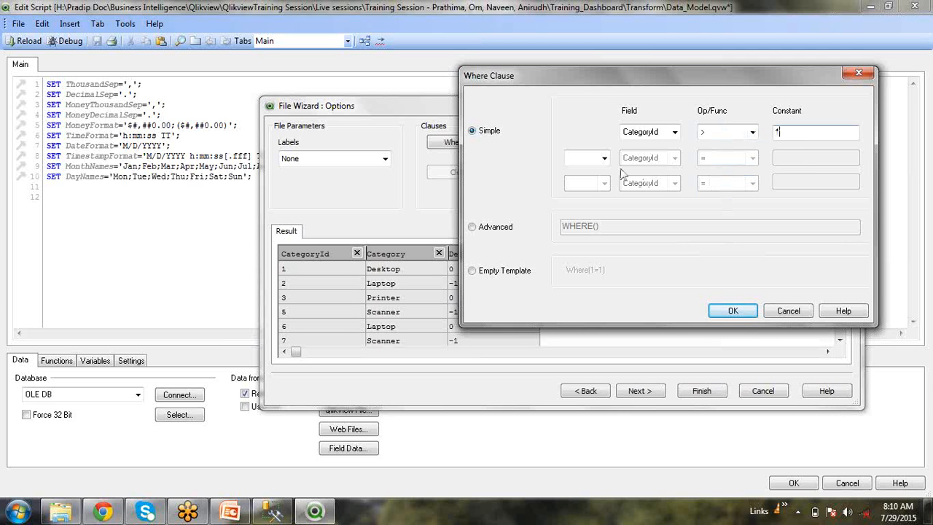
Add a second condition, And CategoryId <= 5, to the Where clause, and cancel the clause
click(604, 158)
click(600, 183)
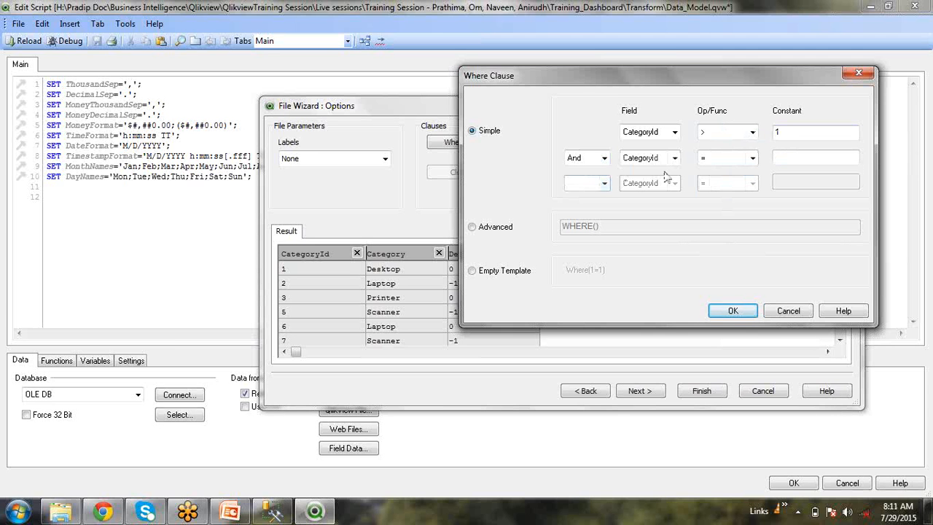
click(752, 158)
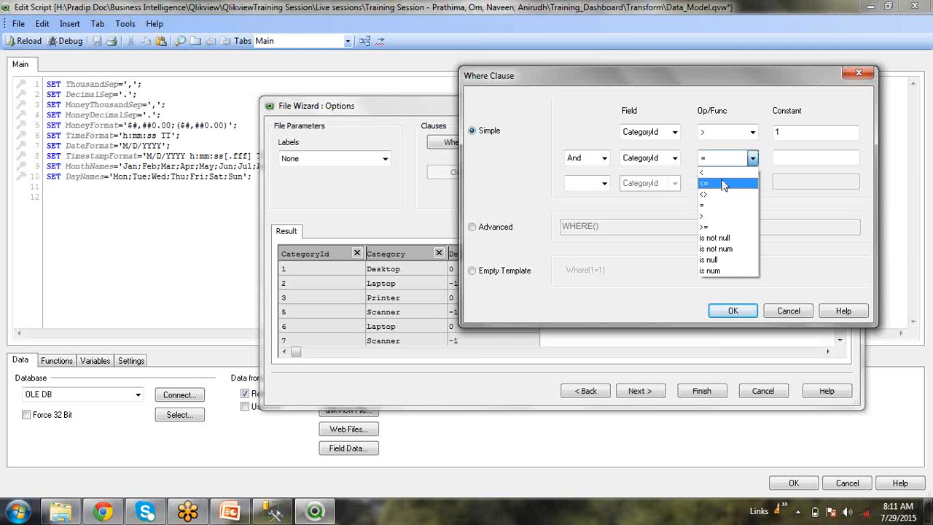
click(725, 184)
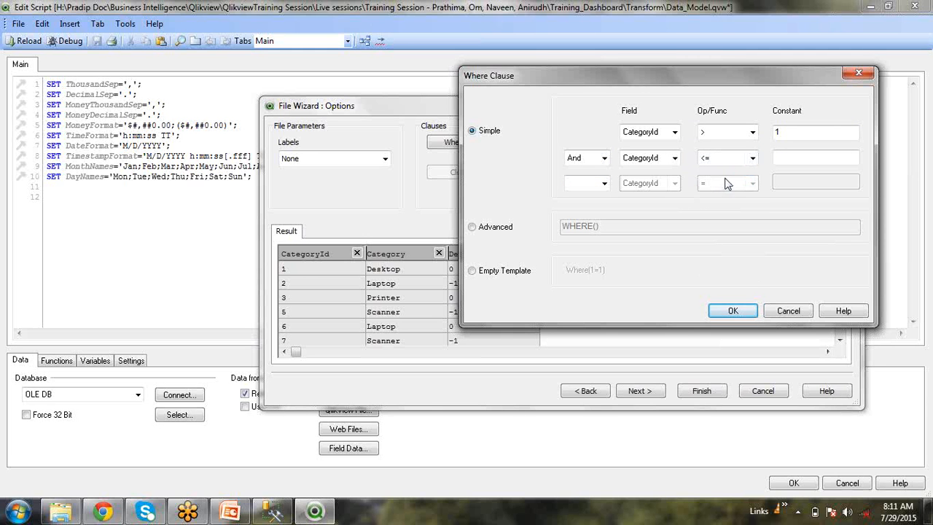
click(833, 157)
text(5)
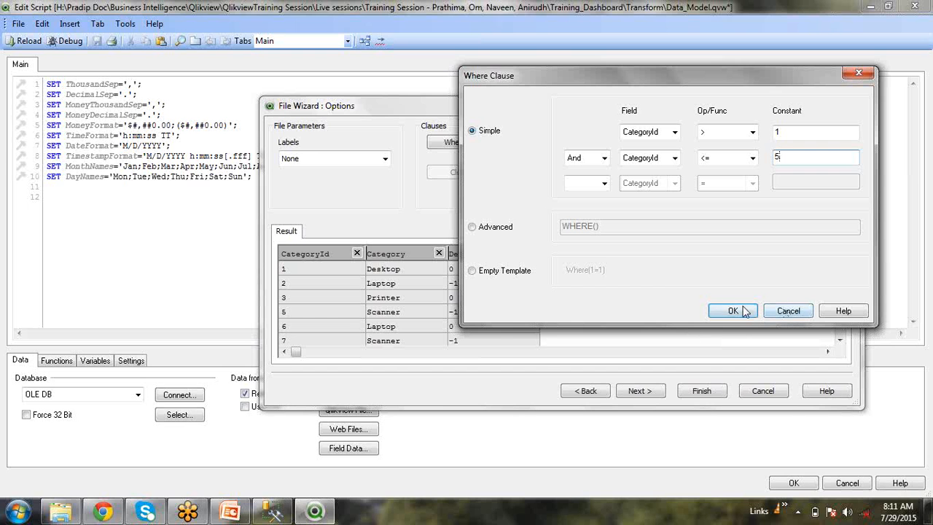
click(788, 311)
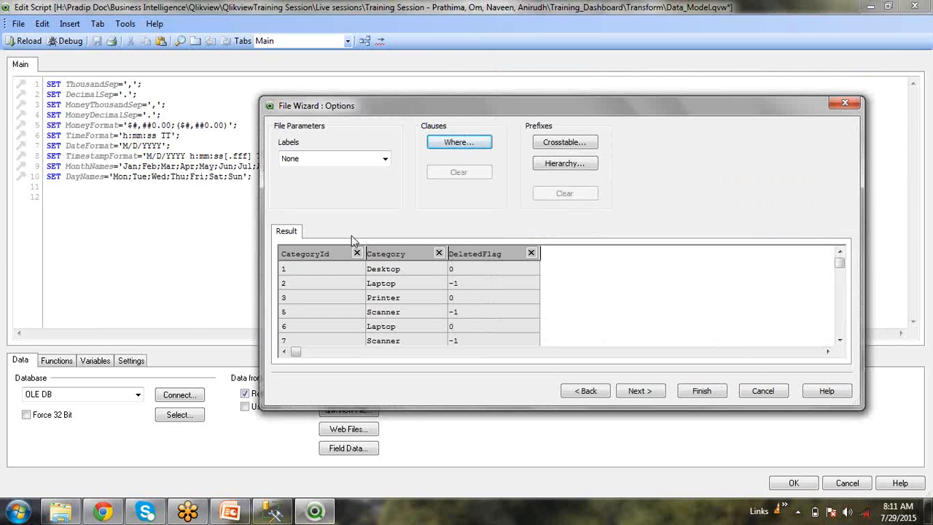
Review the generated LOAD statement for Category.qvd and finish the wizard to insert it into the script
click(643, 391)
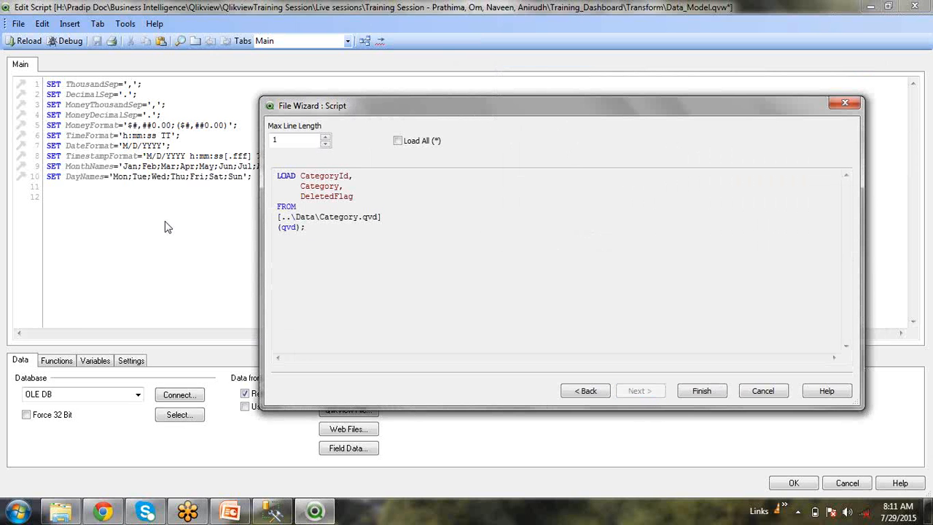
click(348, 228)
key(ctrl+a)
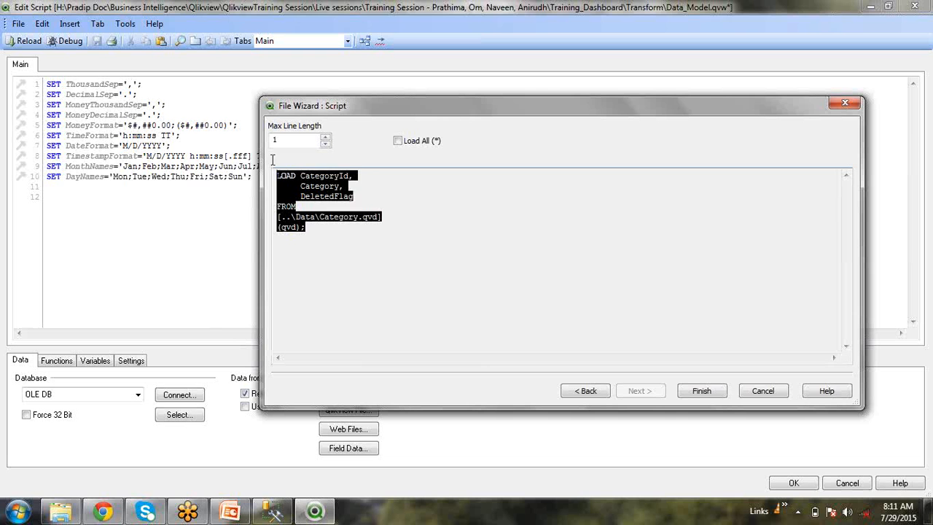
click(429, 258)
click(719, 395)
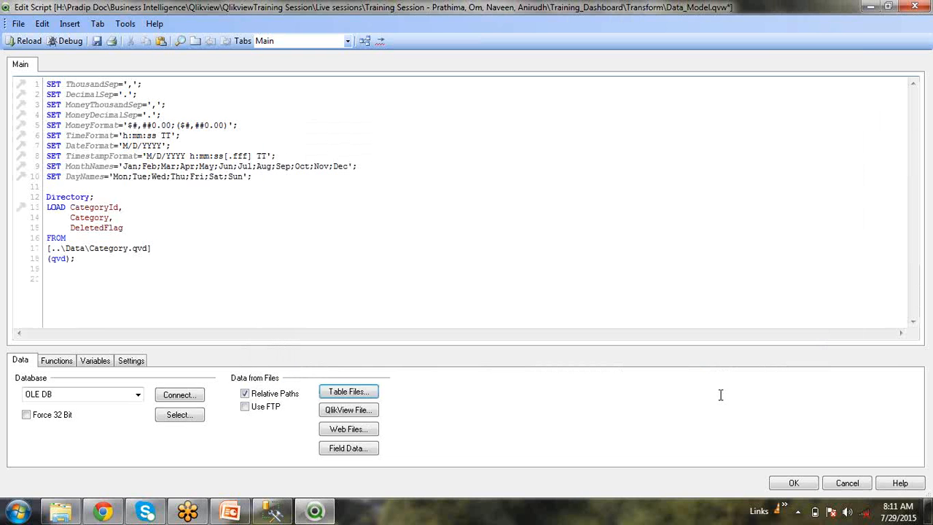
Insert two blank lines above the Directory statement in the Main script
click(123, 194)
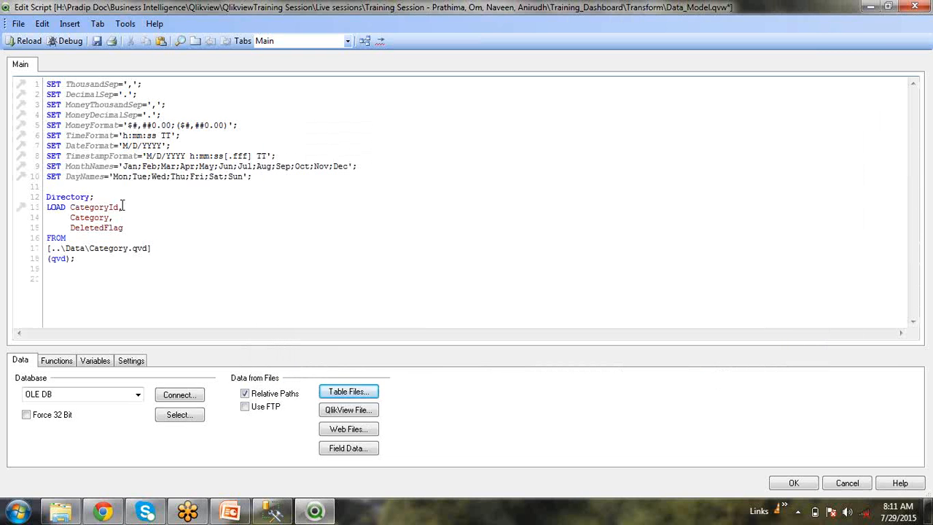
key(Up)
key(Return)
key(Return)
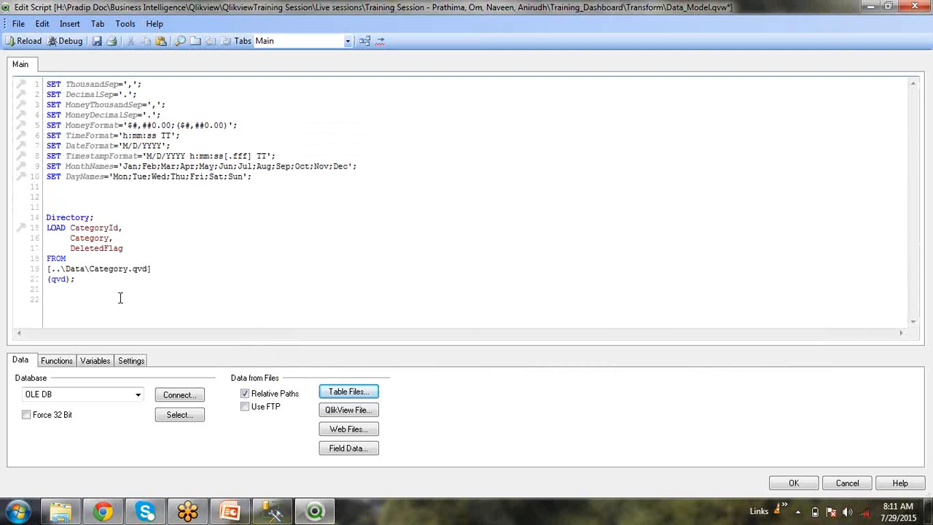
Save the Data_Model document, reload its script and close the sheet's field properties without adding listboxes
click(96, 40)
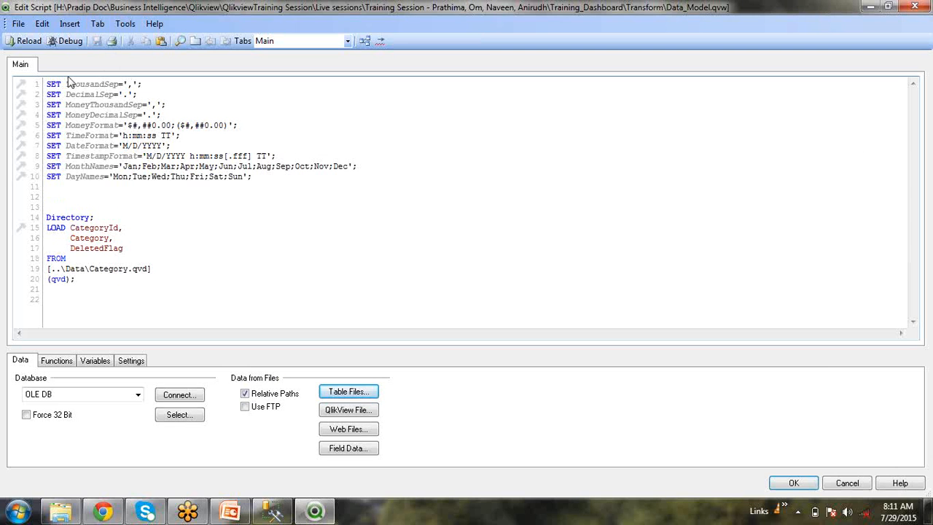
click(17, 44)
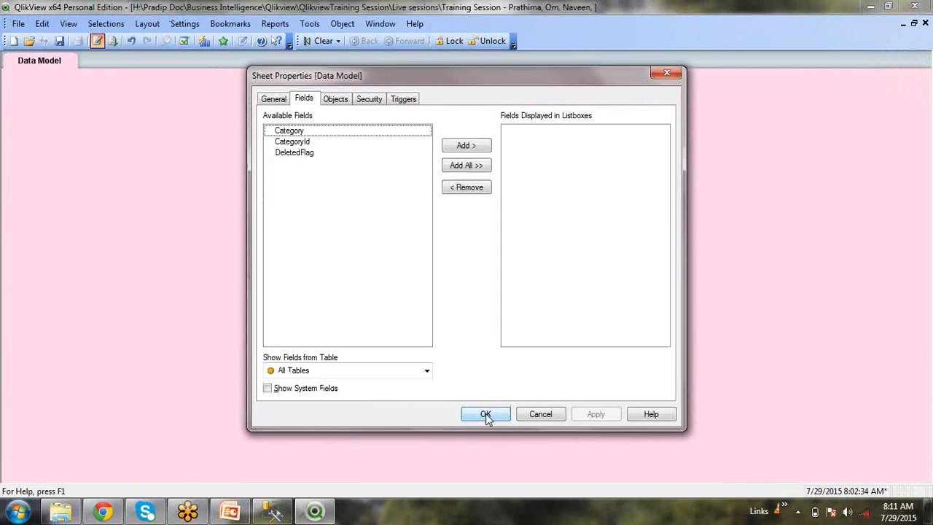
click(486, 413)
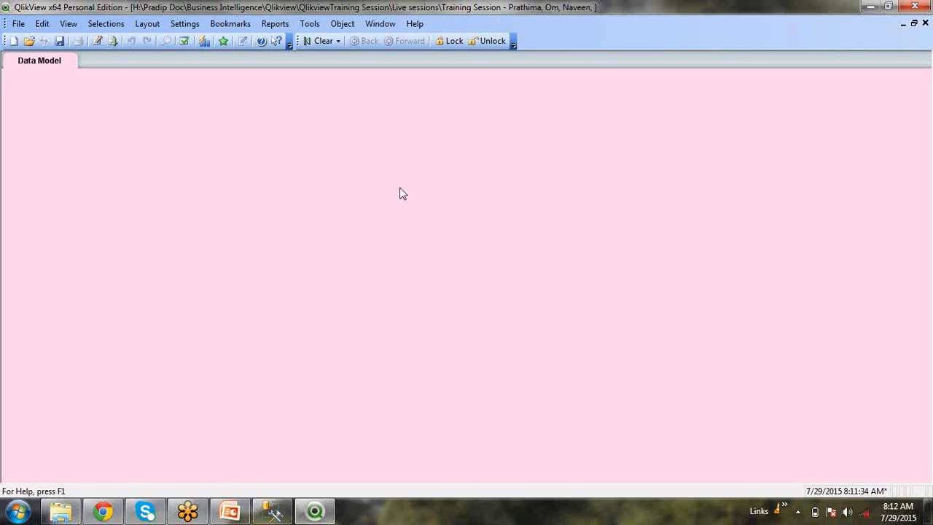
Preview the records of the Category table in the Table Viewer and close the viewer
key(ctrl+t)
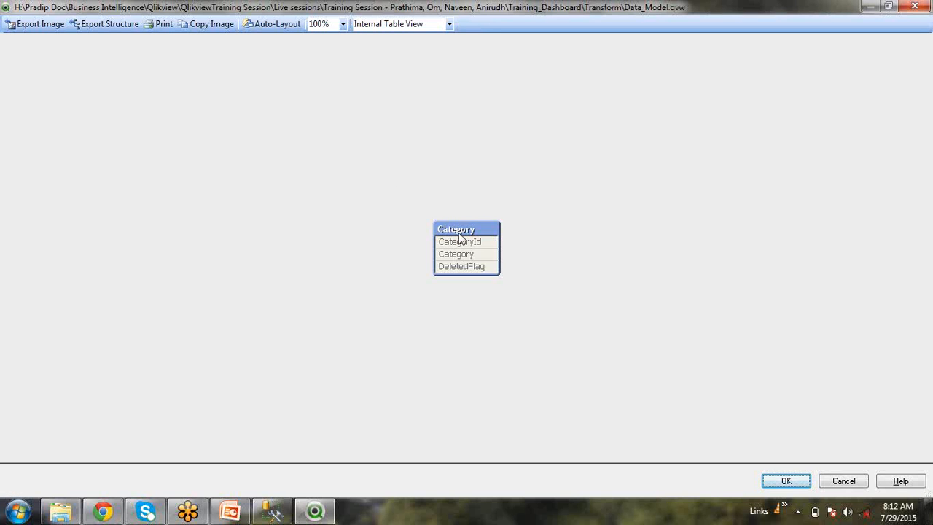
mouse_move(459, 233)
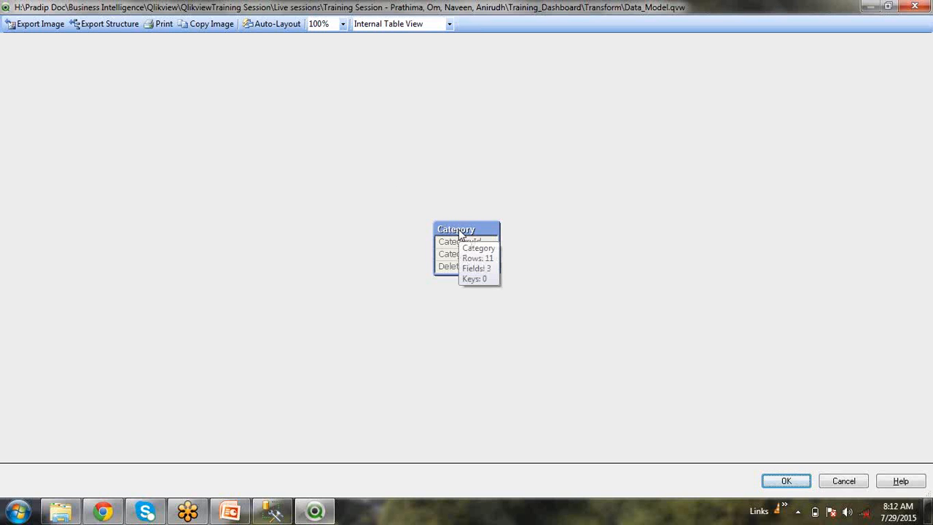
right_click(459, 232)
click(490, 236)
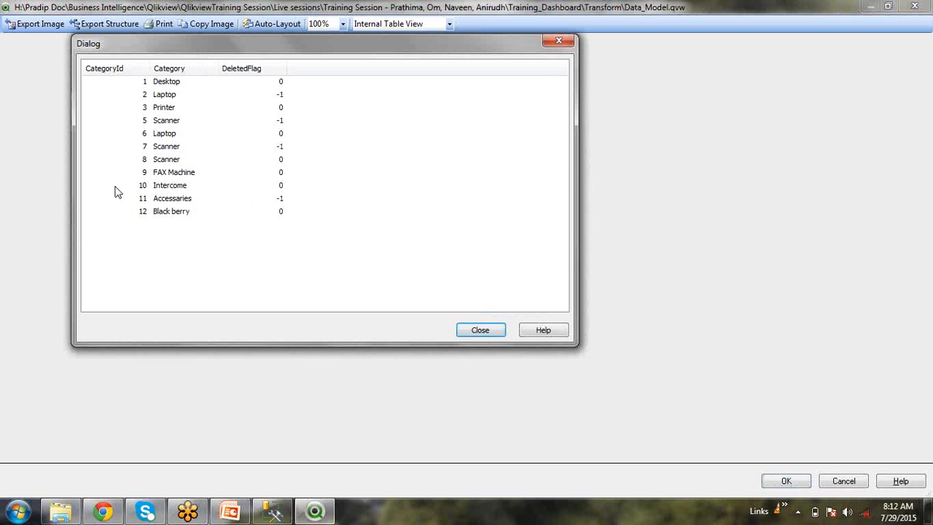
click(472, 331)
click(843, 481)
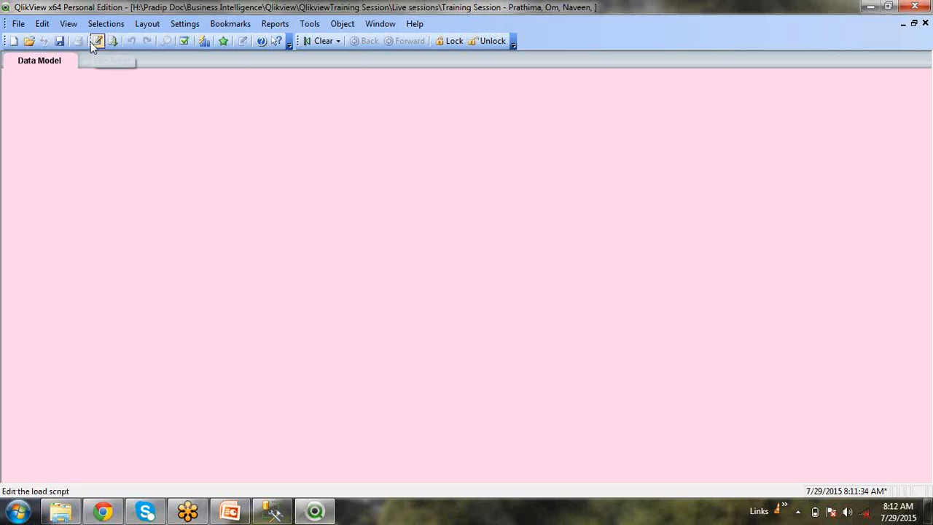
In the load script, name the LOAD statement with a Category: label and separate it from the Directory statement with a blank line
click(95, 42)
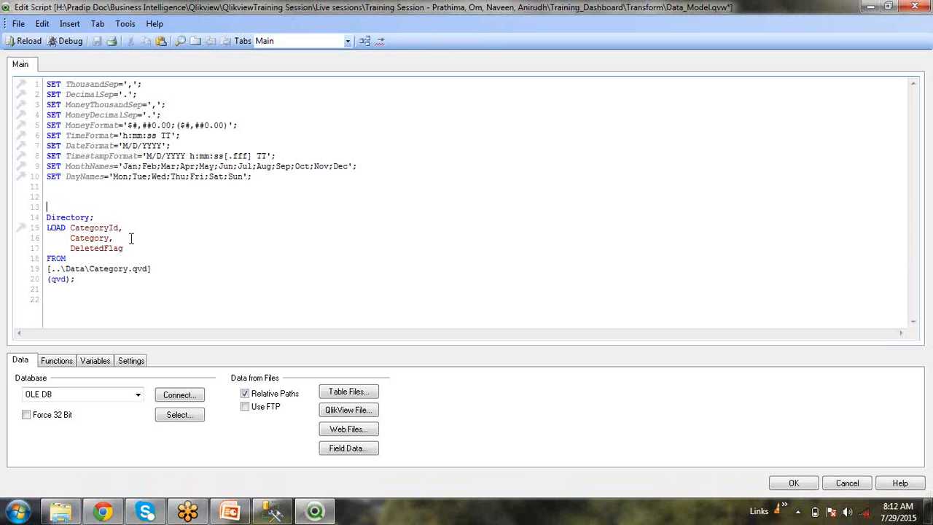
click(121, 217)
key(Return)
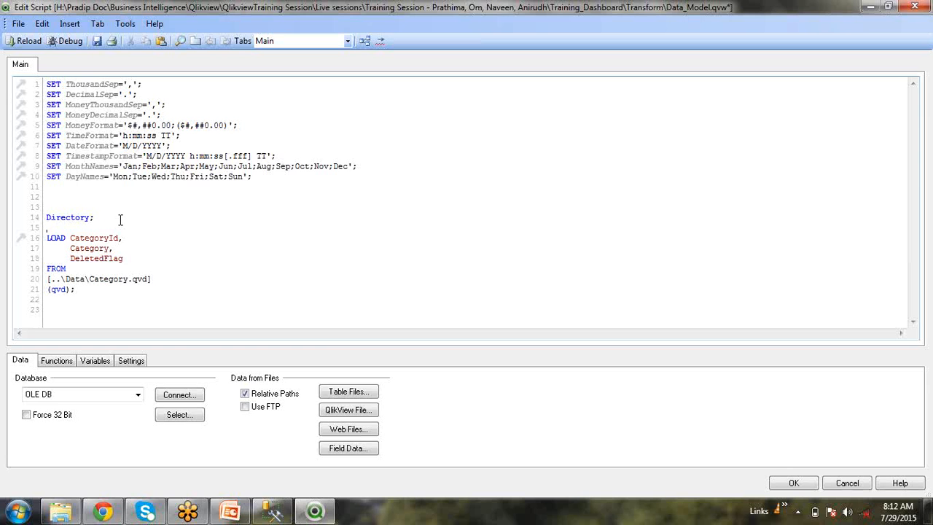
double_click(106, 279)
key(ctrl+c)
click(119, 232)
key(ctrl+v)
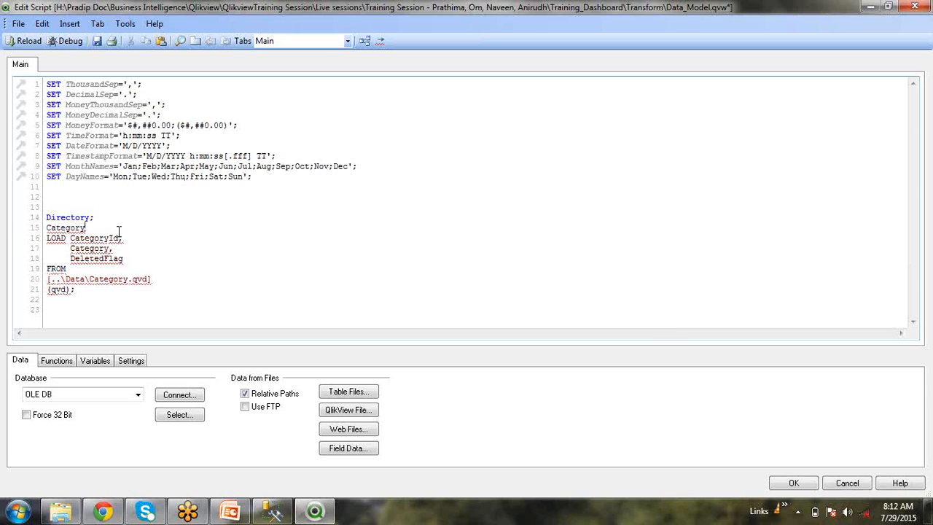
text(:)
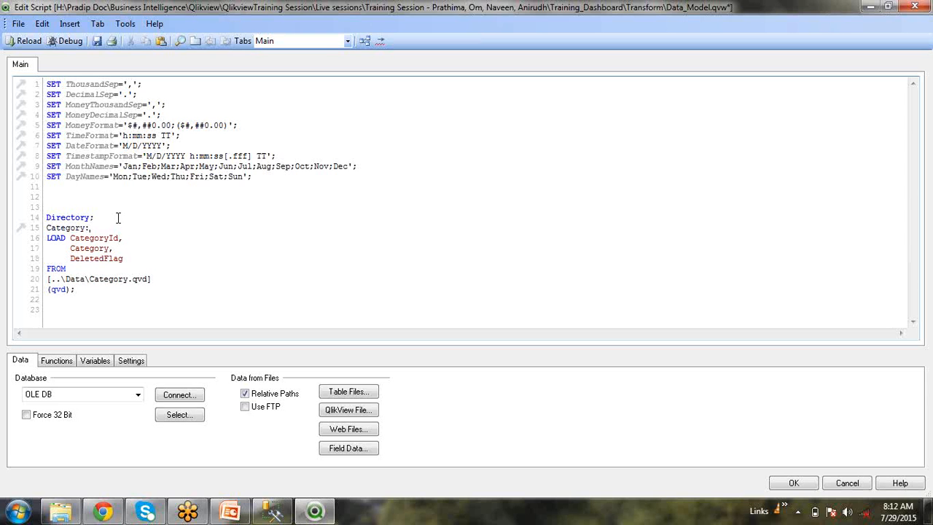
click(117, 217)
key(Return)
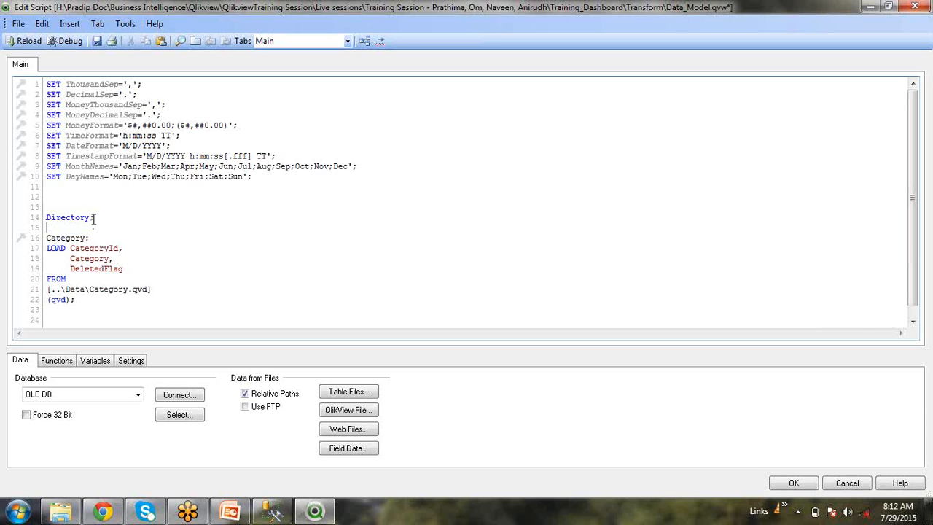
Put a space before the semicolon of the Directory statement and examine the relative ..\Data\ path of Category.qvd in the FROM clause
drag(94, 217, 45, 217)
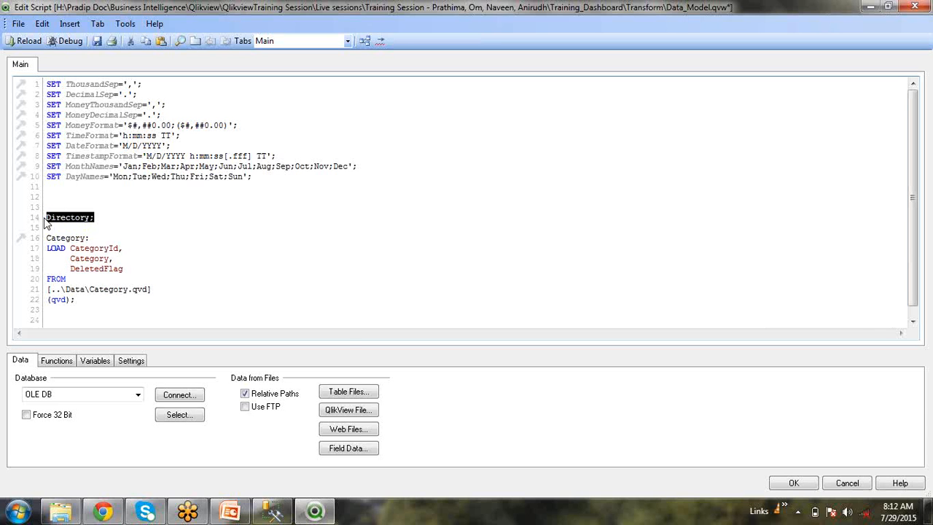
click(85, 301)
double_click(95, 220)
click(191, 283)
drag(109, 219, 20, 217)
click(319, 246)
click(186, 284)
drag(52, 288, 89, 290)
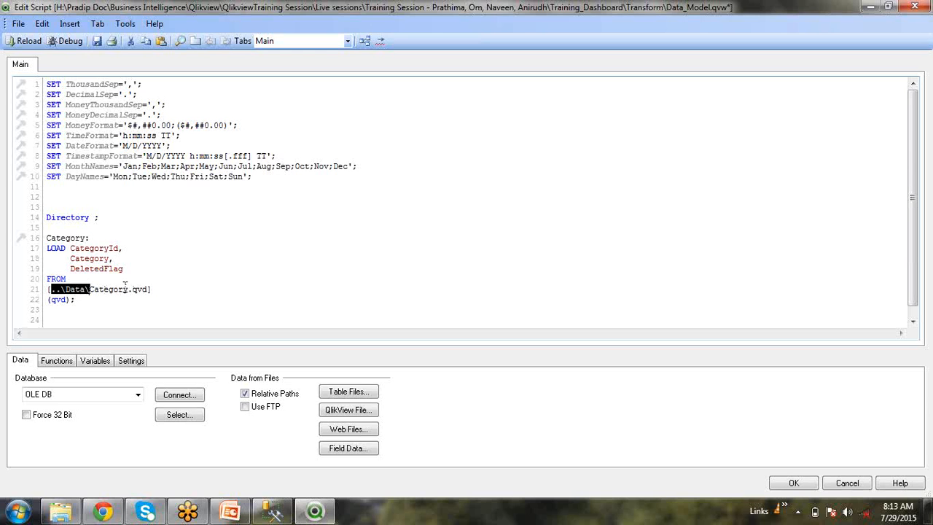
click(119, 290)
double_click(118, 289)
double_click(233, 280)
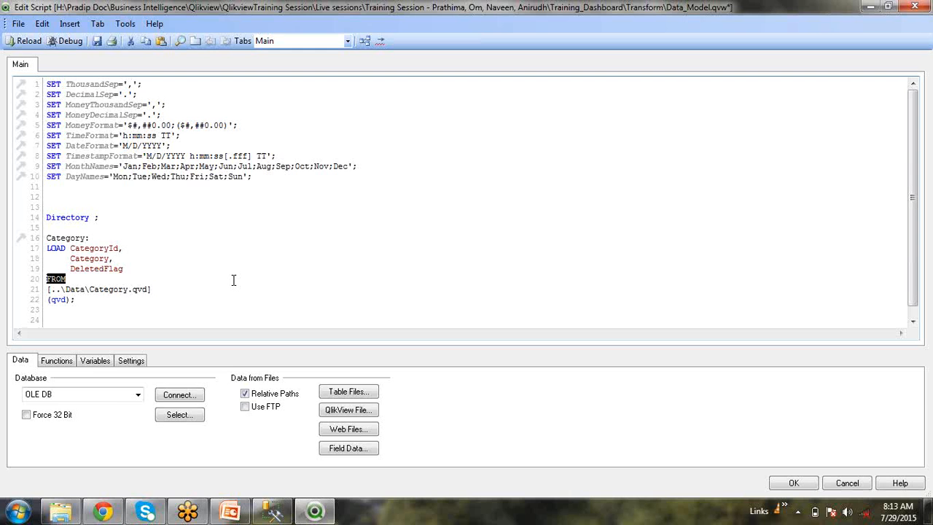
Switch to Windows Explorer to compare the Transform and Data folders inside Training_Dashboard, and return to the QlikView script
click(64, 510)
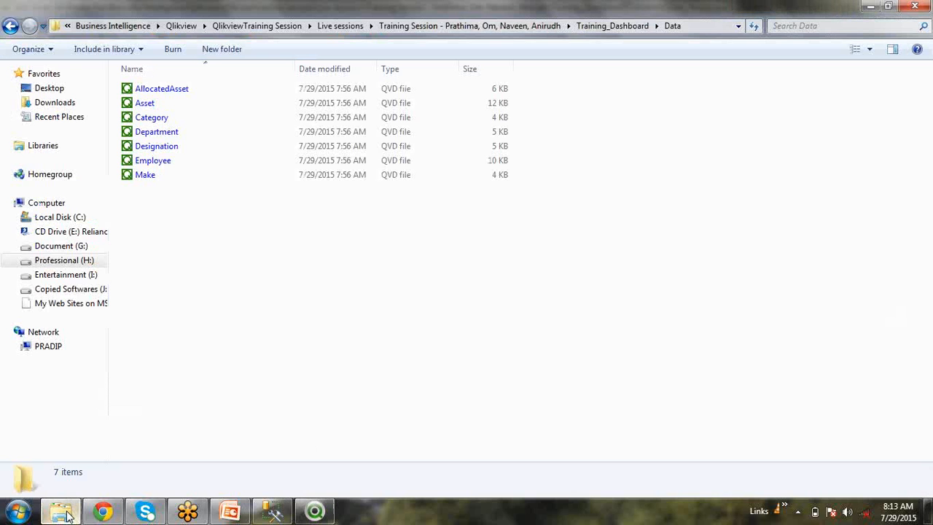
click(612, 25)
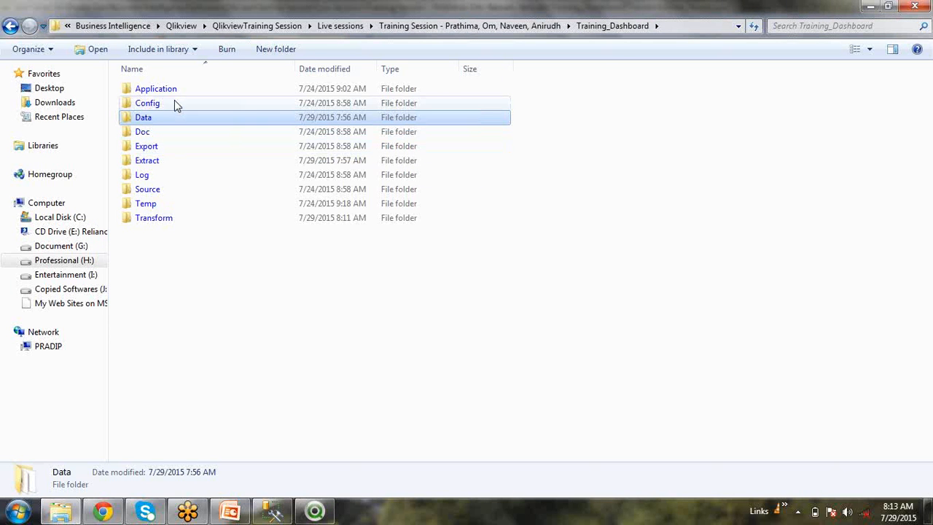
double_click(168, 221)
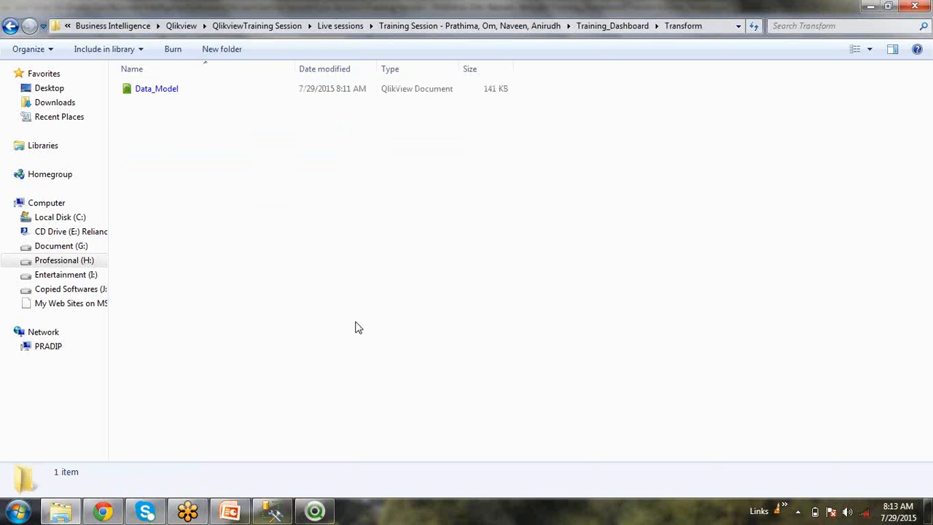
click(622, 27)
click(156, 279)
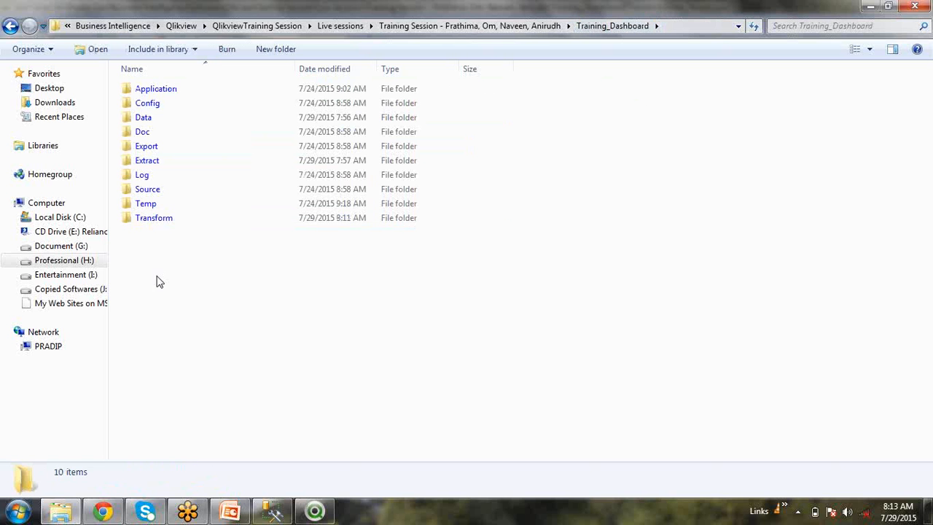
double_click(142, 119)
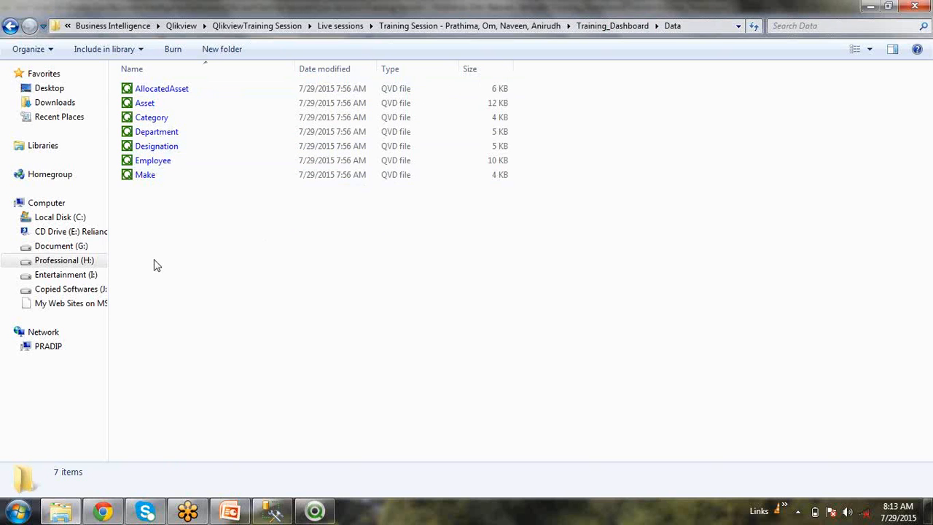
click(314, 511)
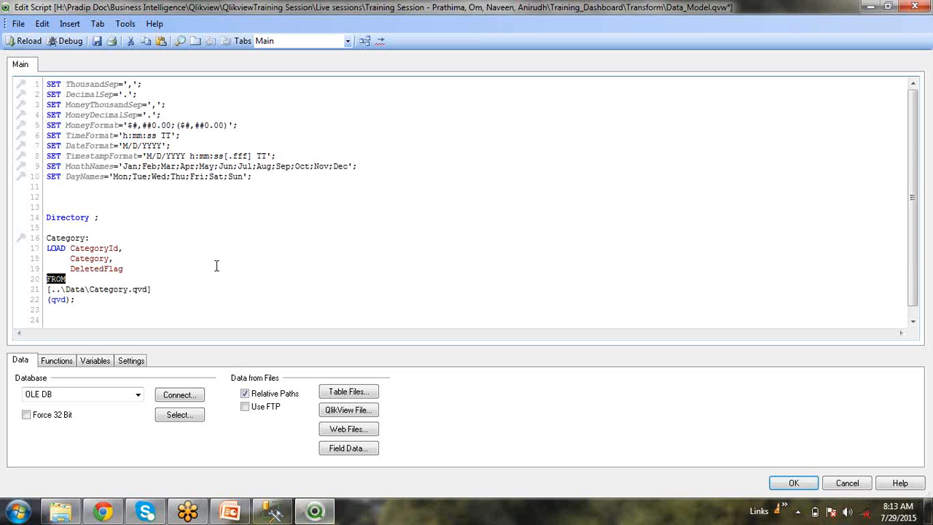
Reduce the FROM path to Category.qvd without brackets, keeping the removed folder path behind it as the comment //..\Data\
click(154, 290)
drag(89, 289, 53, 290)
key(ctrl+c)
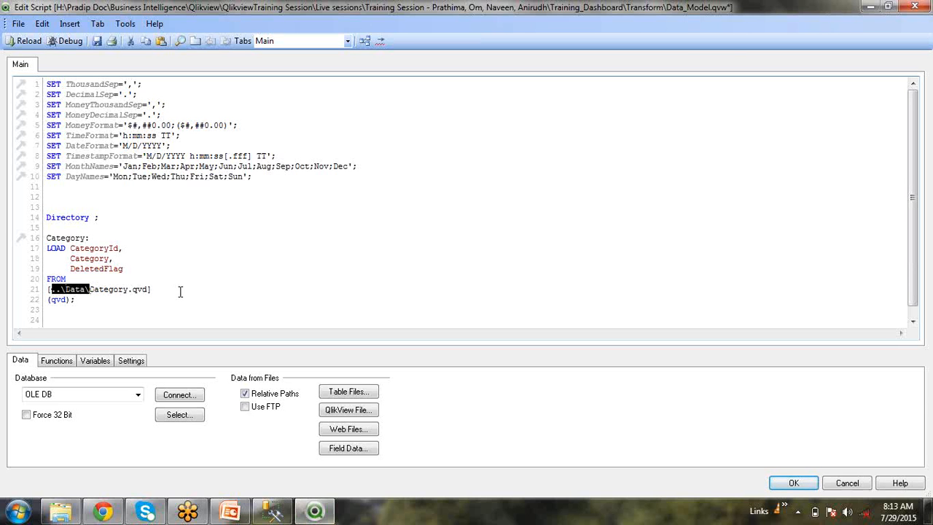
key(Delete)
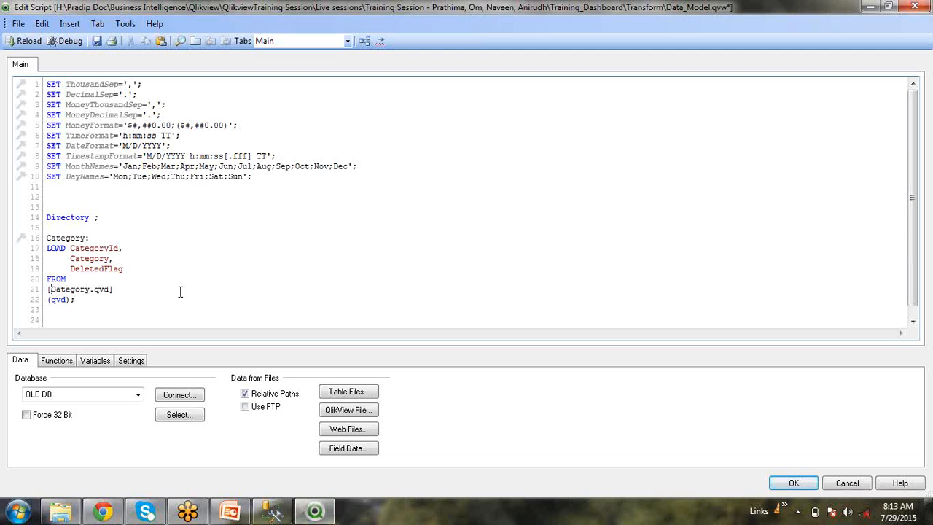
key(BackSpace)
text(//)
key(ctrl+v)
click(188, 250)
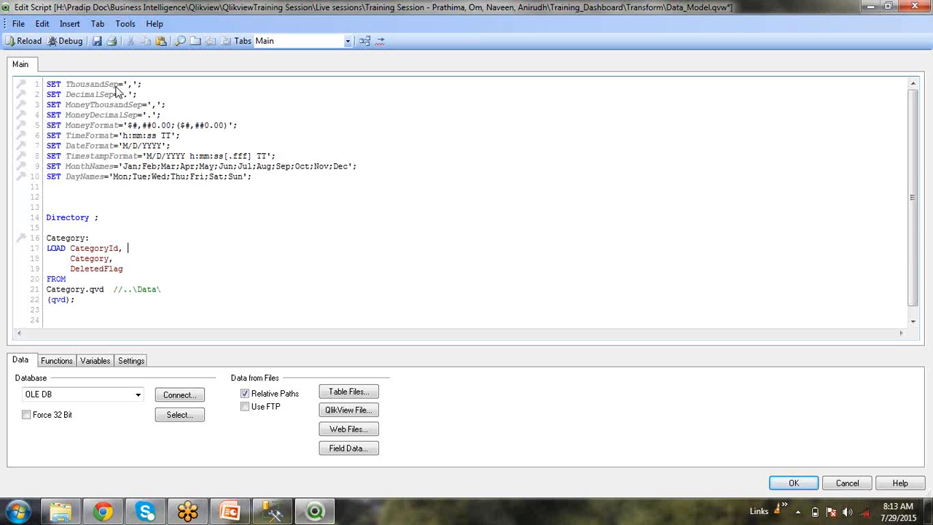
Save the document and try to reload the script with the shortened path, cancel the execution and reload the old data
click(96, 41)
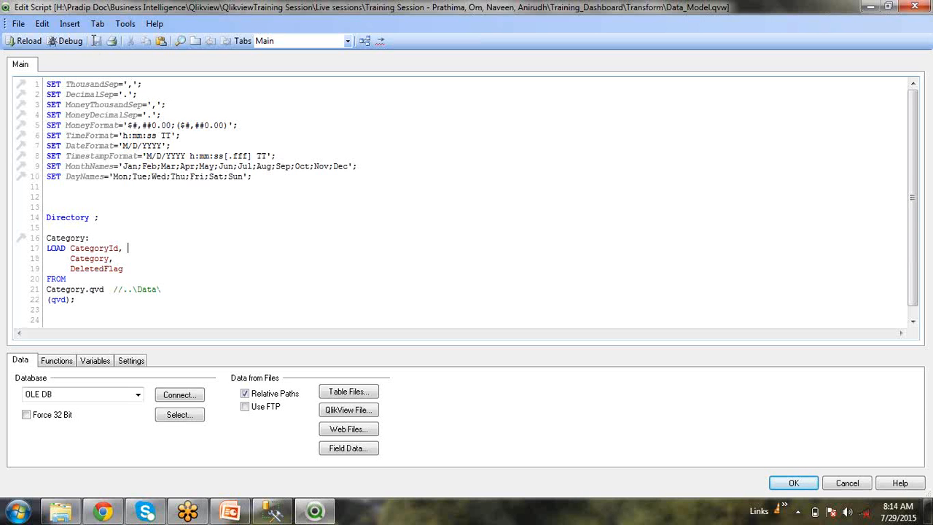
click(29, 41)
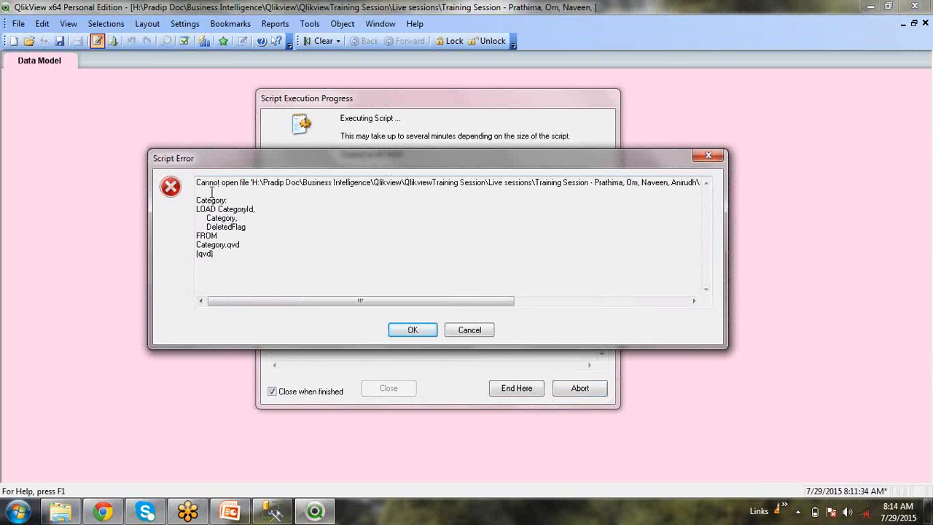
click(470, 330)
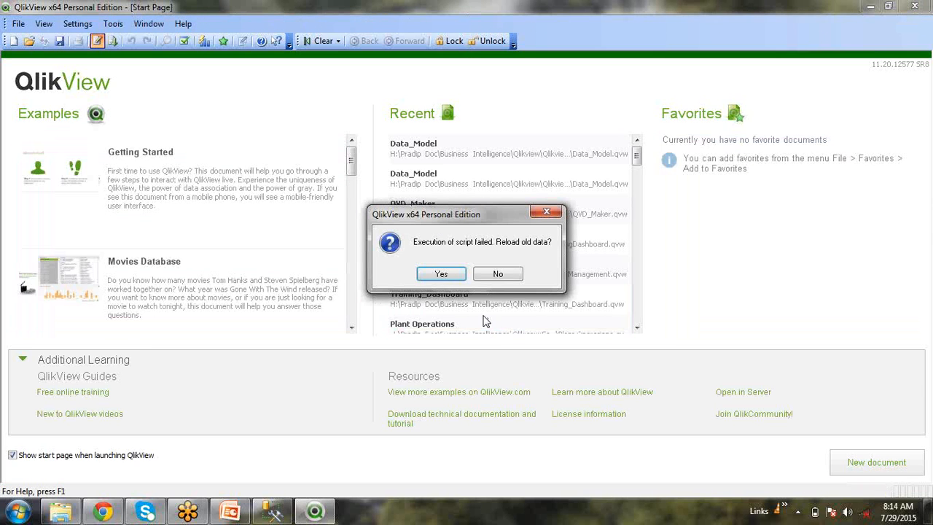
click(443, 275)
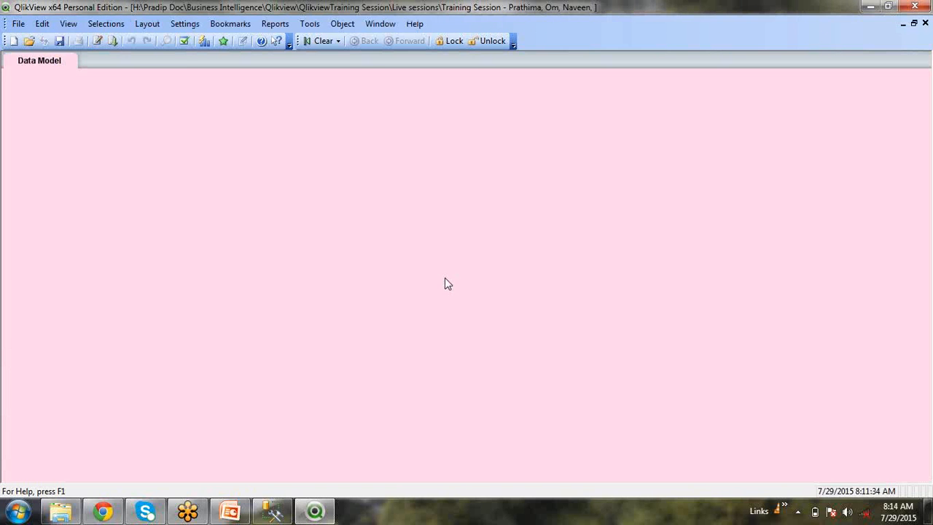
Reopen the script, move the ..\Data\ path from the comment after Category.qvd into the Directory statement, and remove the comment marks
key(ctrl+e)
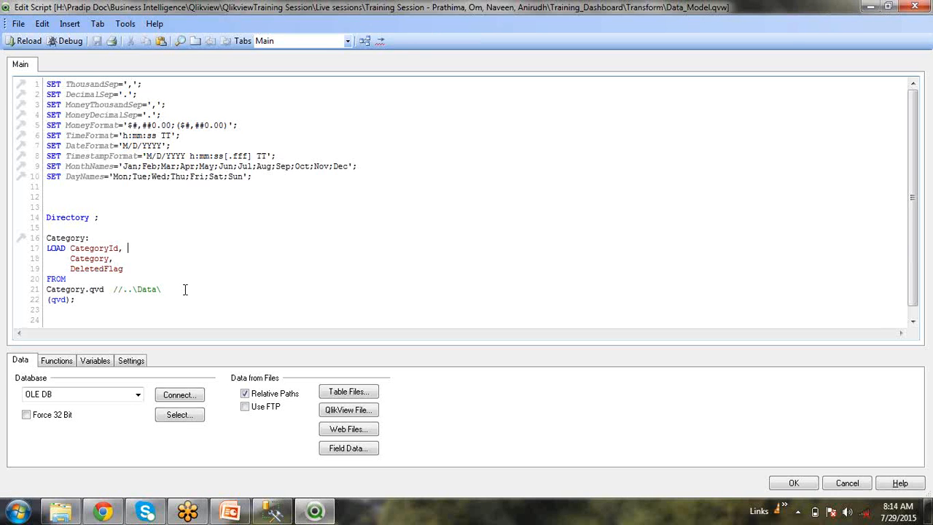
drag(123, 289, 155, 293)
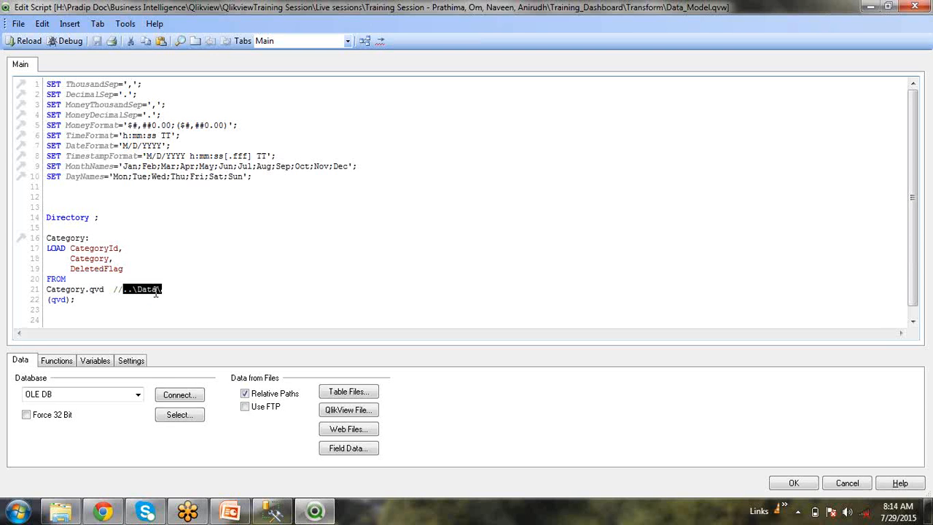
click(155, 292)
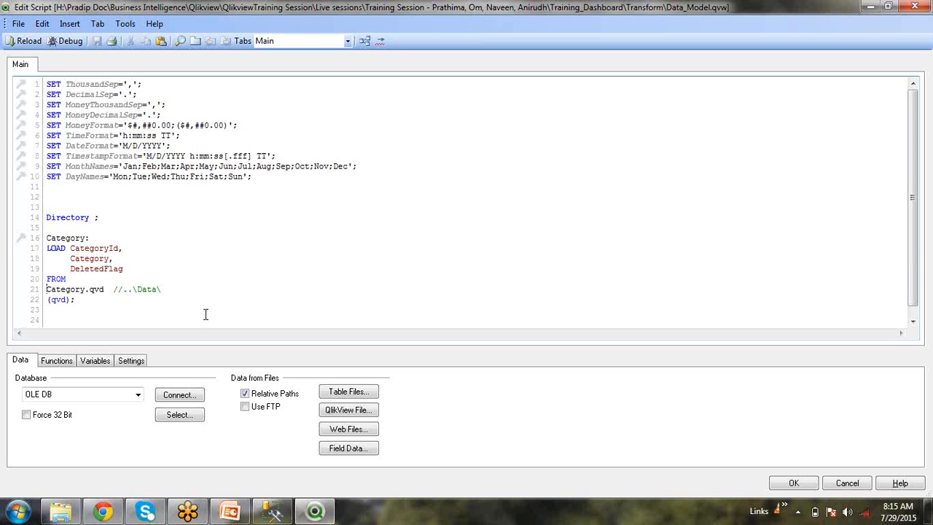
drag(176, 289, 122, 290)
key(ctrl+c)
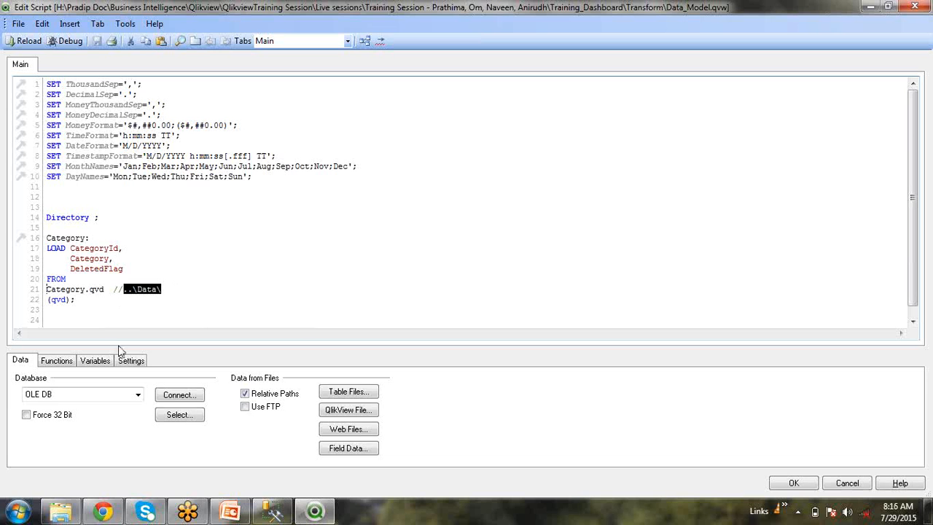
key(Delete)
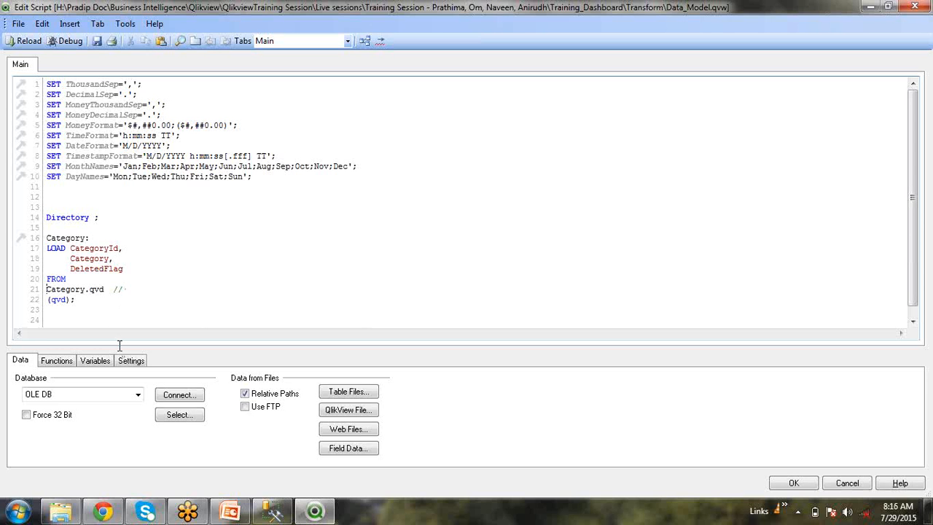
key(BackSpace)
key(BackSpace)
click(131, 218)
key(ctrl+v)
click(150, 221)
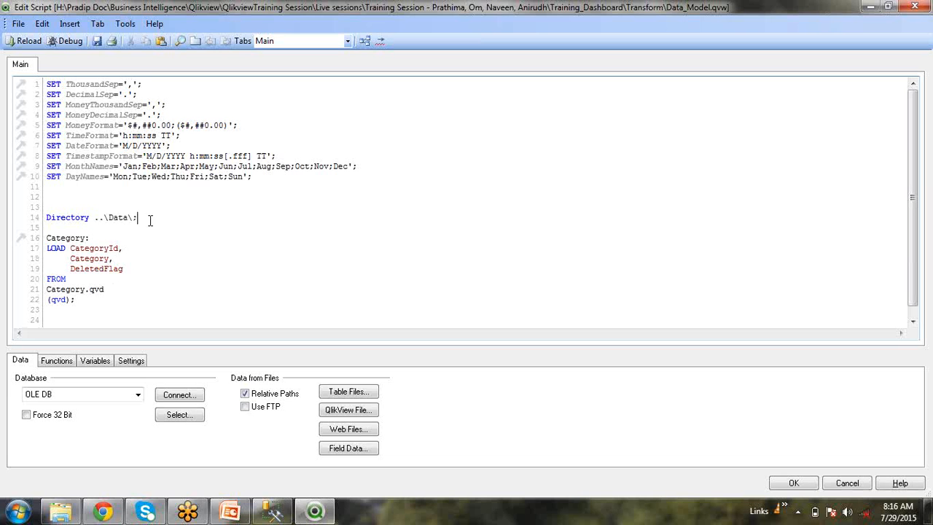
shift+click(95, 216)
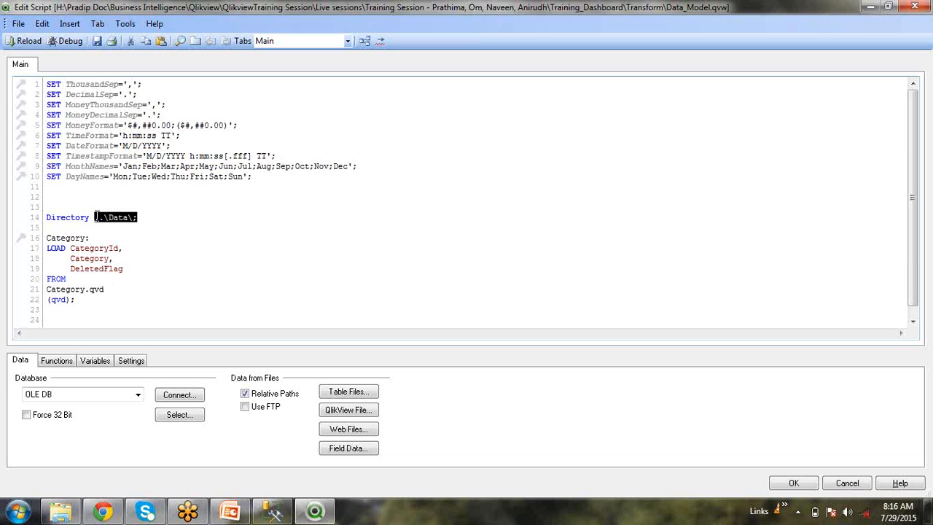
Delete one blank line above the Directory statement in the Main script
click(157, 225)
double_click(63, 219)
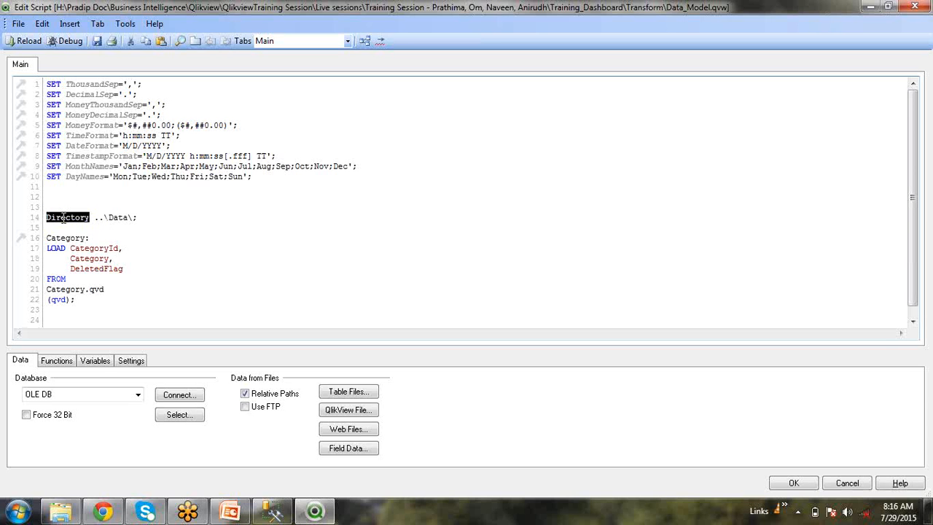
click(154, 205)
key(Delete)
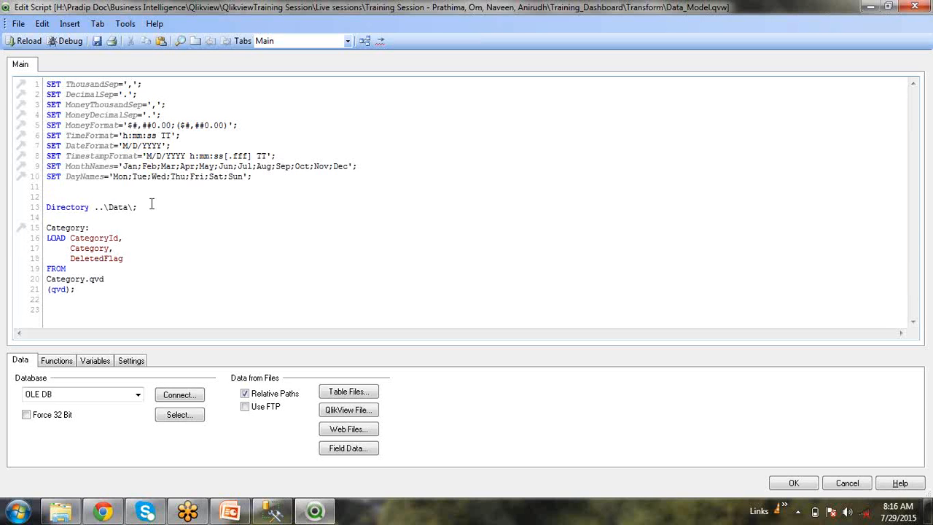
Examine how the ..\Data\ path in the Directory statement relates to the Category load block below it
click(152, 204)
drag(134, 207, 91, 210)
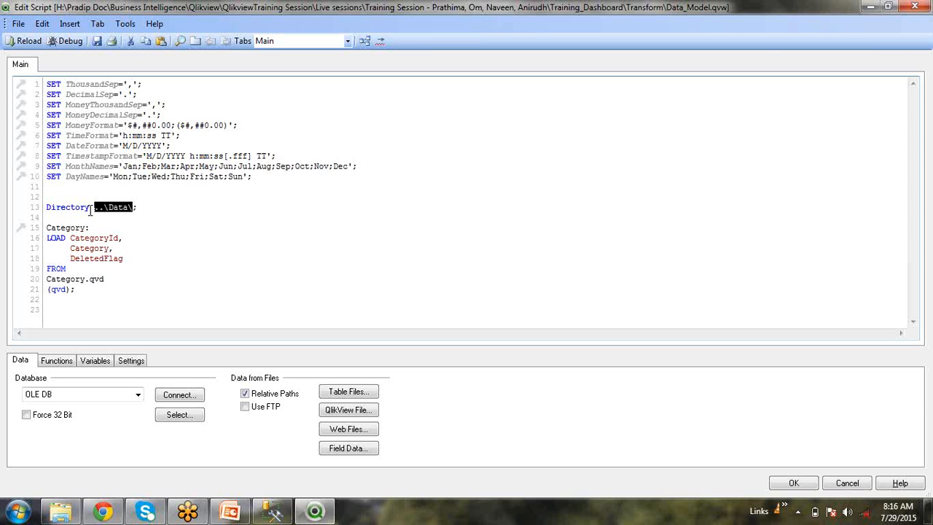
click(87, 296)
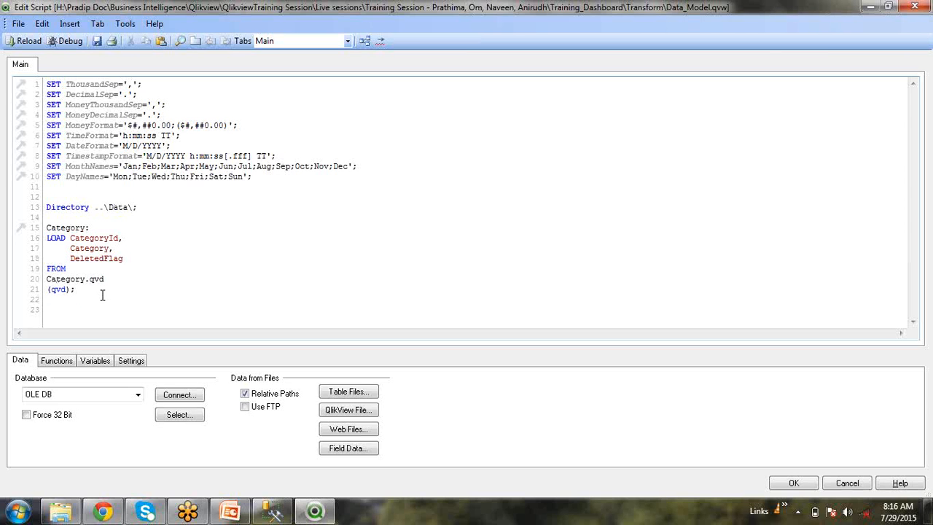
key(shift+Up)
key(shift+Up)
key(shift+Up)
shift+click(45, 227)
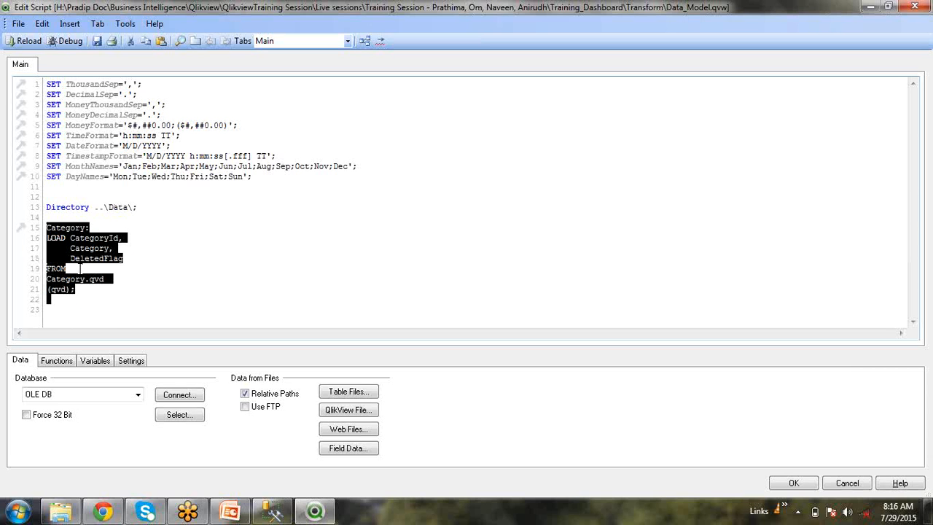
click(103, 302)
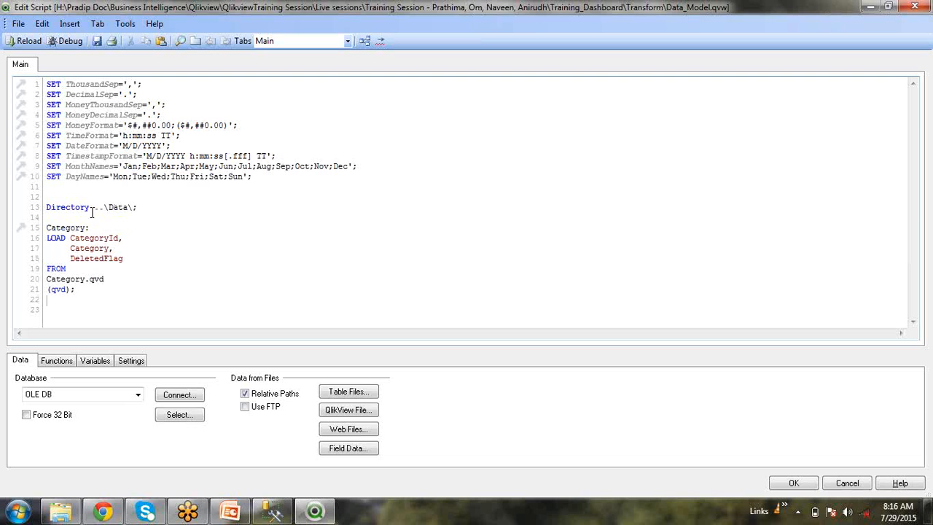
drag(94, 208, 143, 209)
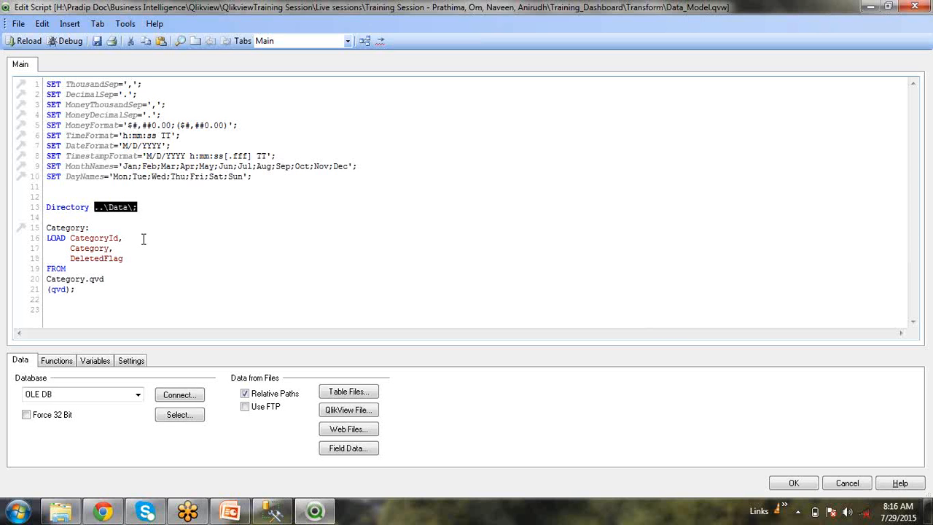
click(134, 295)
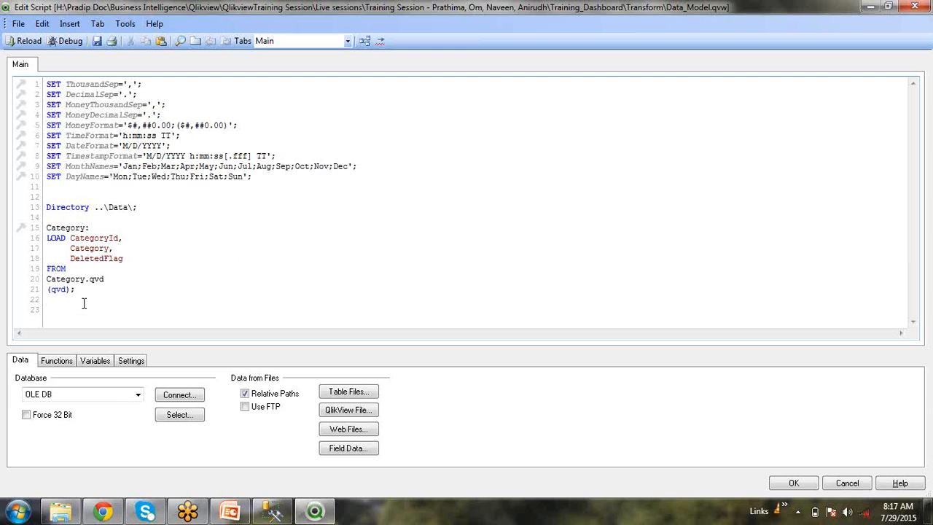
drag(140, 295, 48, 228)
click(133, 238)
click(77, 217)
click(121, 291)
drag(156, 209, 40, 216)
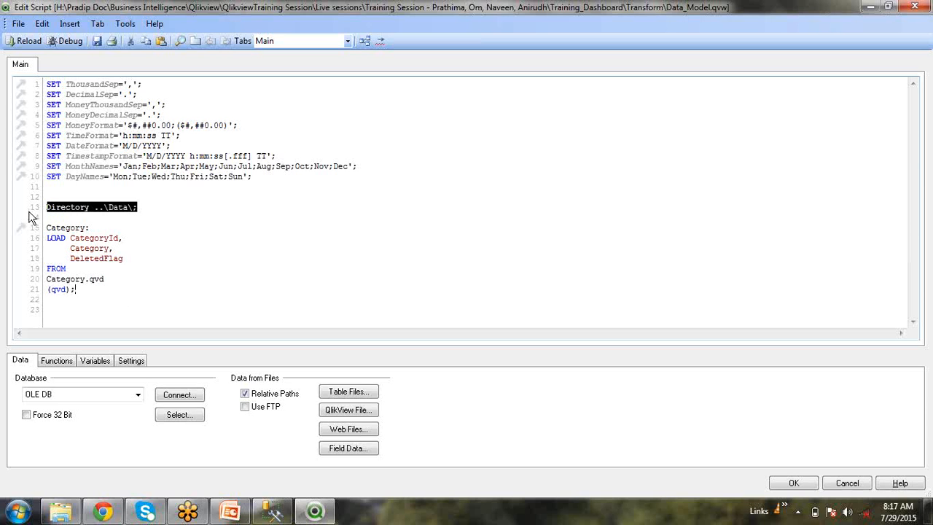
click(155, 221)
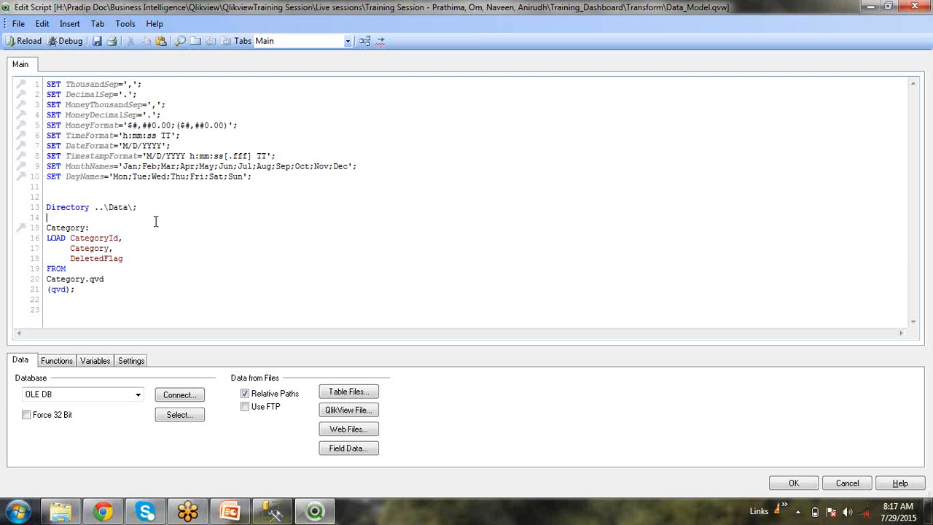
drag(165, 206, 54, 195)
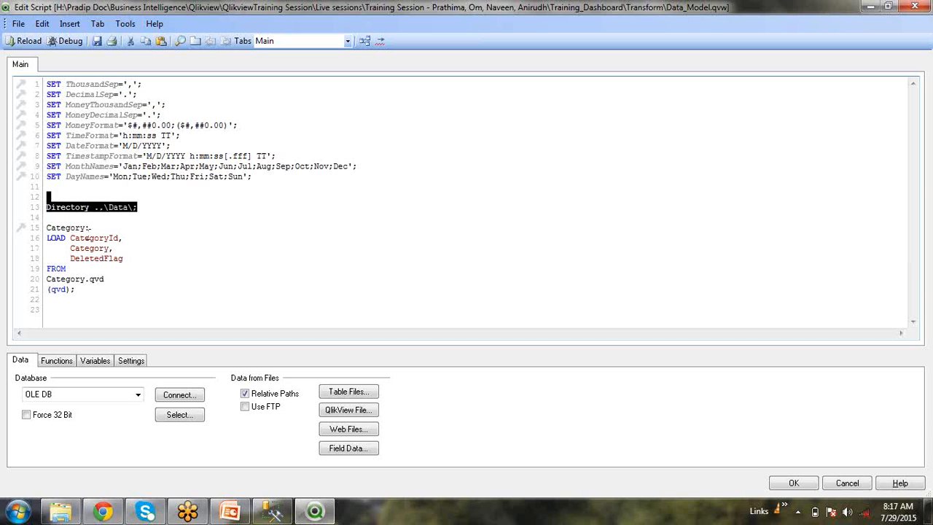
Add an empty line below the Category load statement
click(83, 299)
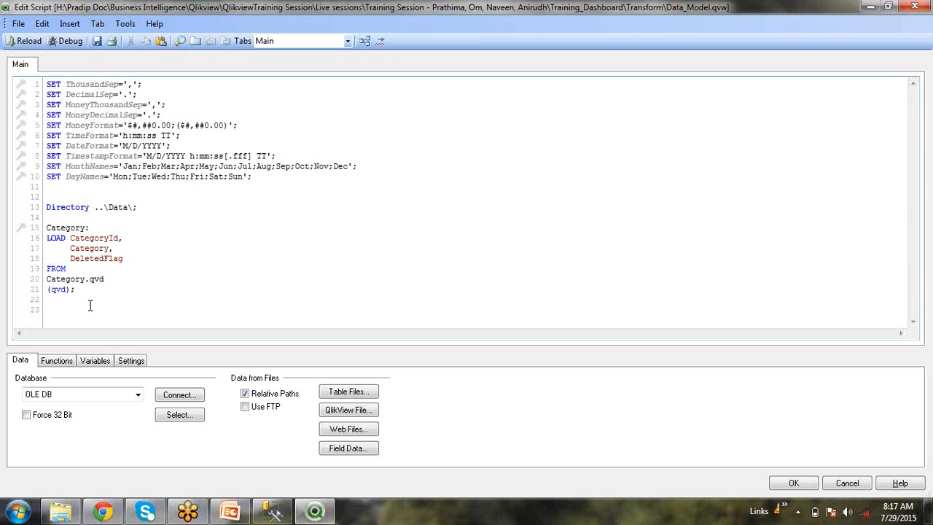
key(Return)
scroll(218, 311, down, 1)
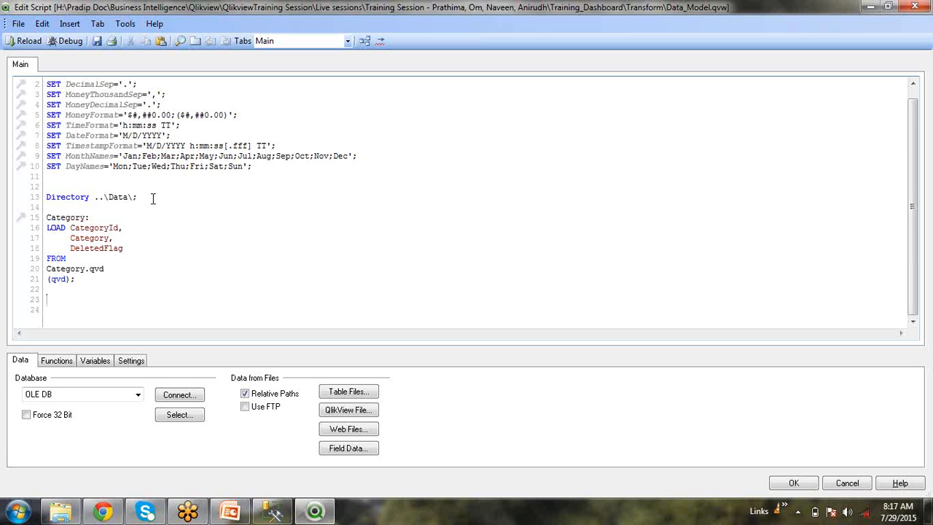
Highlight the .. in the Directory path, open a Command Prompt with cmd, and maximize its window
double_click(97, 196)
click(166, 247)
click(18, 511)
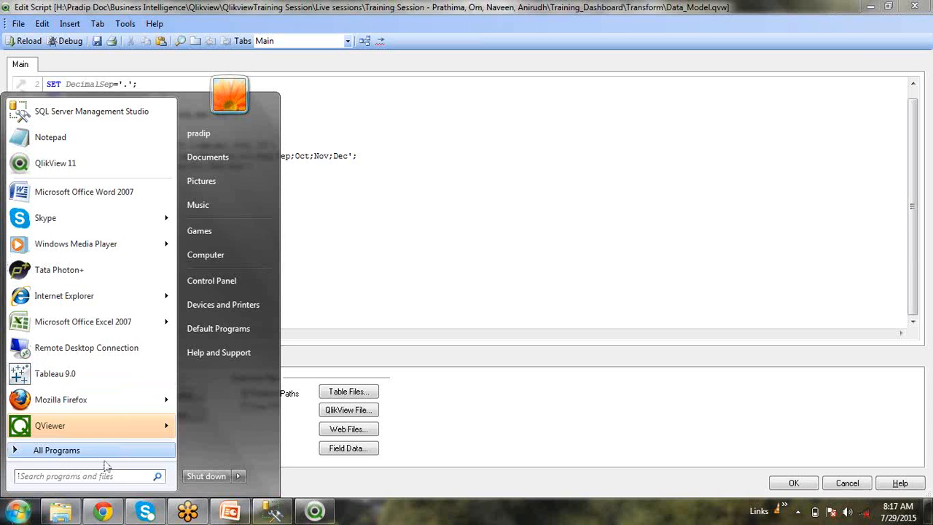
text(cmd)
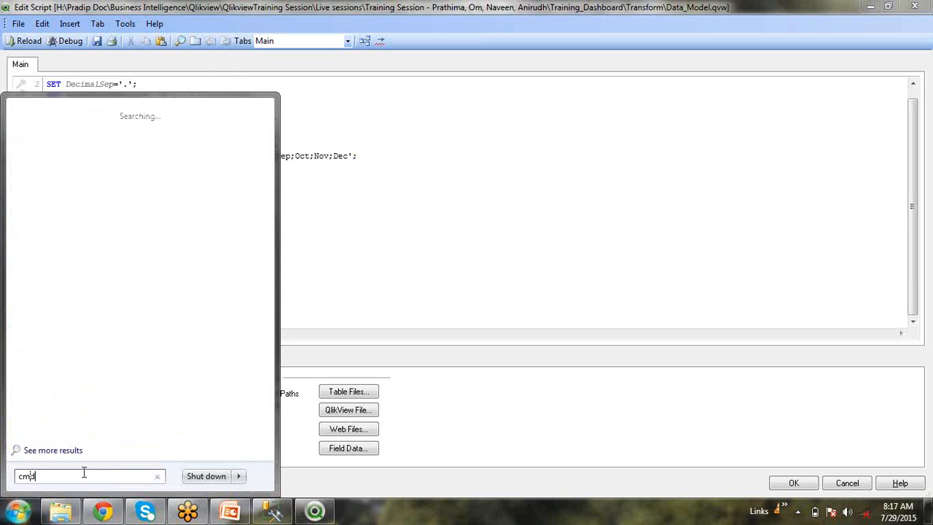
key(Return)
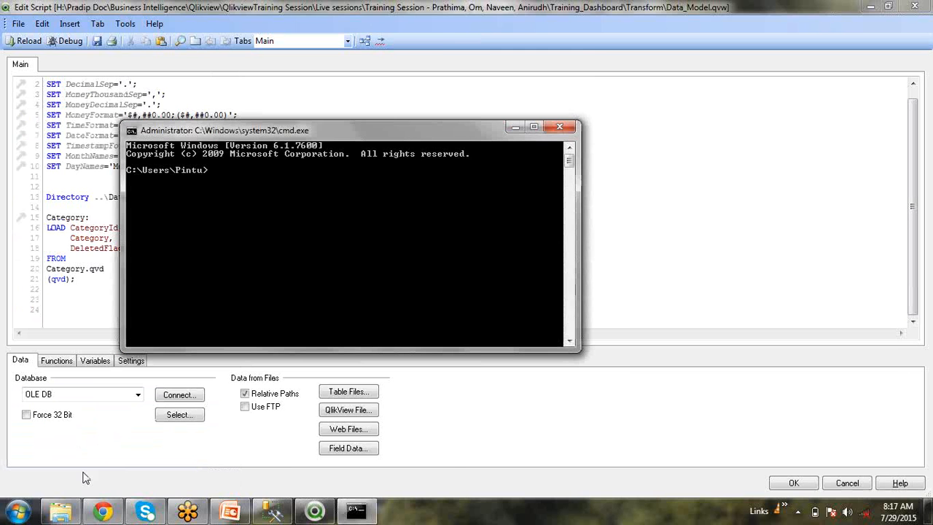
click(534, 127)
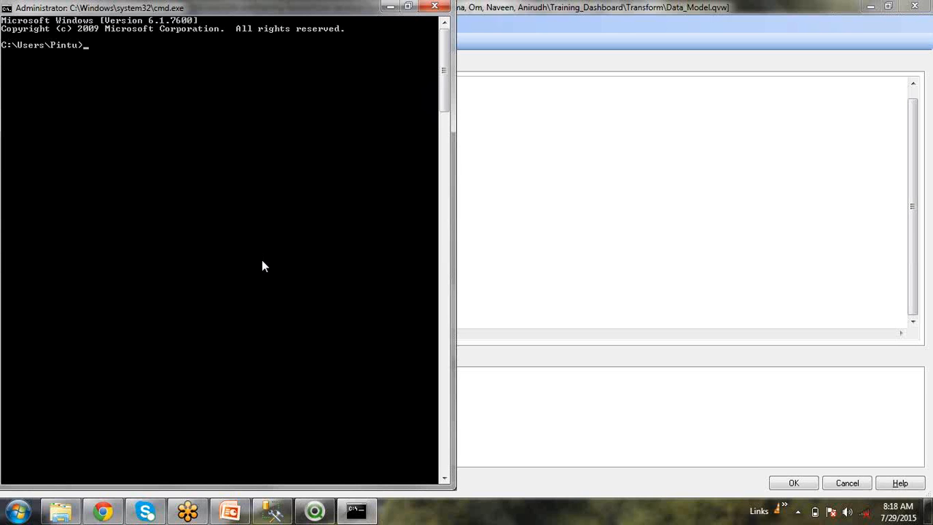
Move up to the parent folder with cd.. in the Command Prompt and change back into the user's profile folder
text(cd)
text(..)
key(Return)
text(cd pintu)
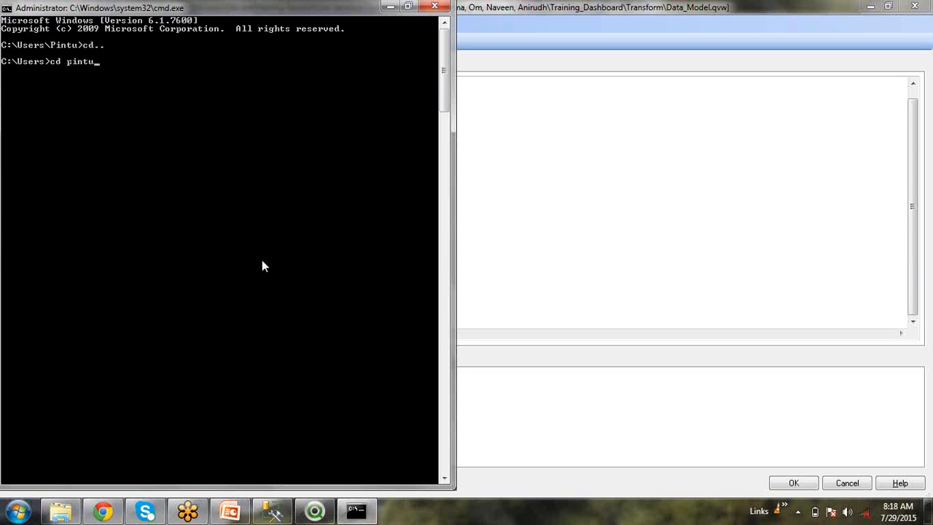
key(Return)
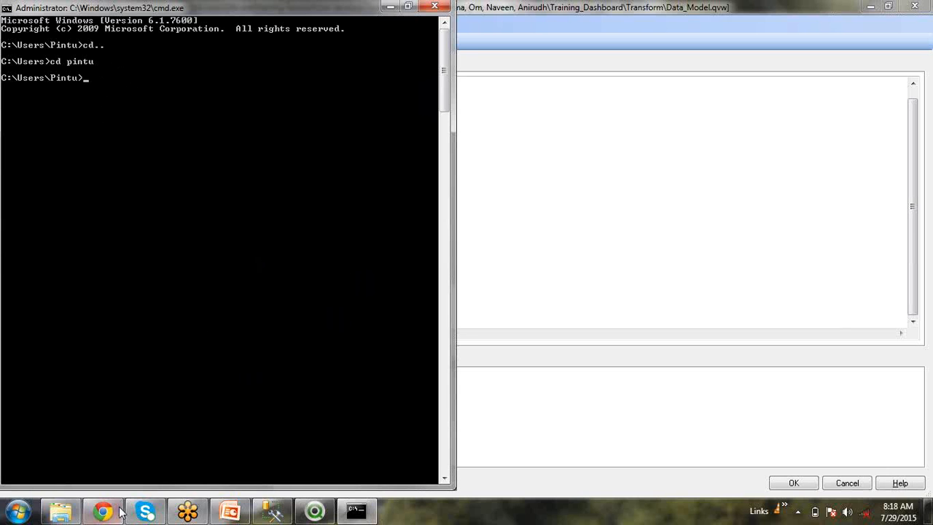
Switch back to the QlikView script and examine the .. and Data parts of the Directory path and the Category load block
click(283, 516)
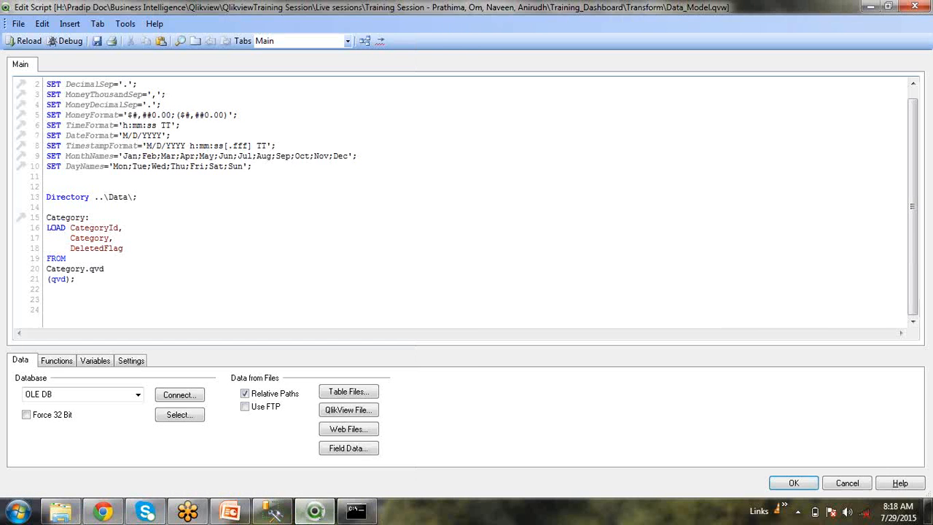
drag(106, 197, 94, 197)
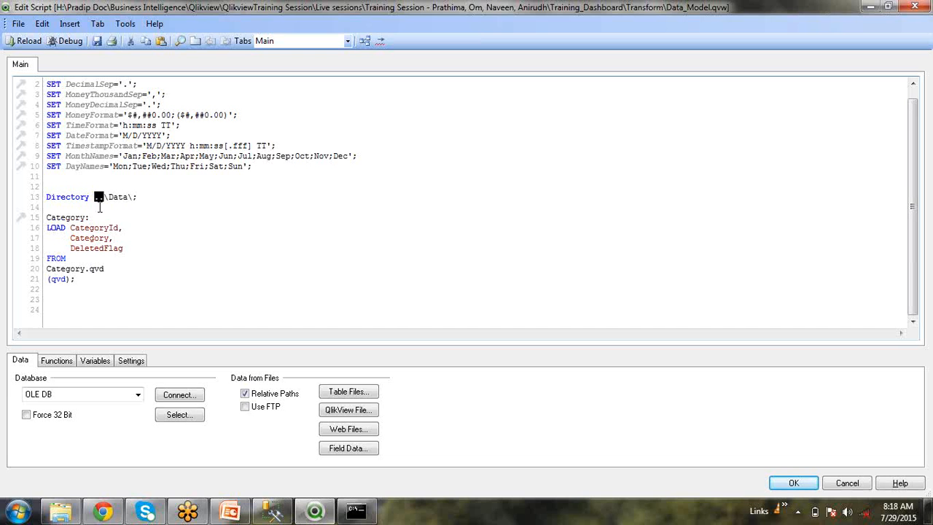
click(108, 197)
drag(109, 197, 96, 197)
click(109, 208)
drag(110, 197, 130, 197)
click(130, 197)
mouse_move(134, 197)
mouse_down()
mouse_move(108, 196)
mouse_move(133, 195)
mouse_up()
click(114, 204)
click(142, 197)
drag(108, 288, 44, 216)
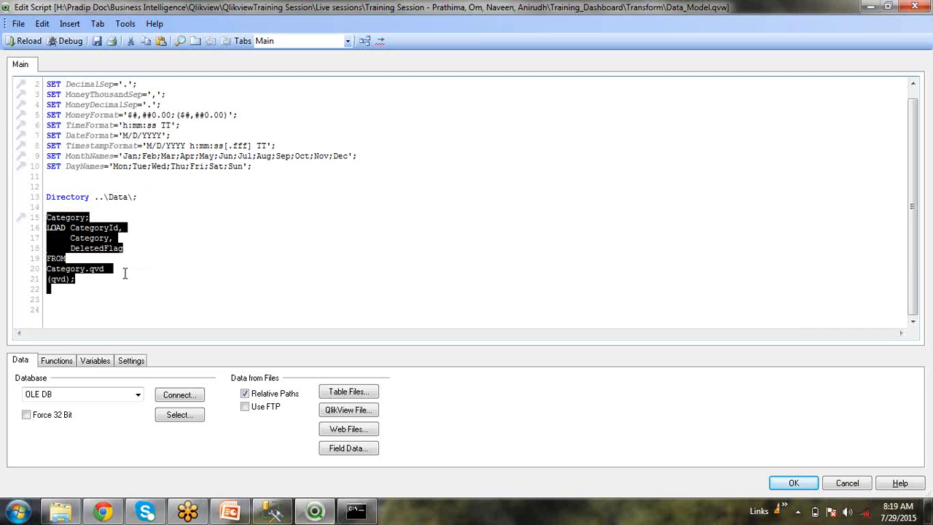
Close the Command Prompt window and switch to Windows Explorer to view the QVD files in the Data folder
right_click(362, 513)
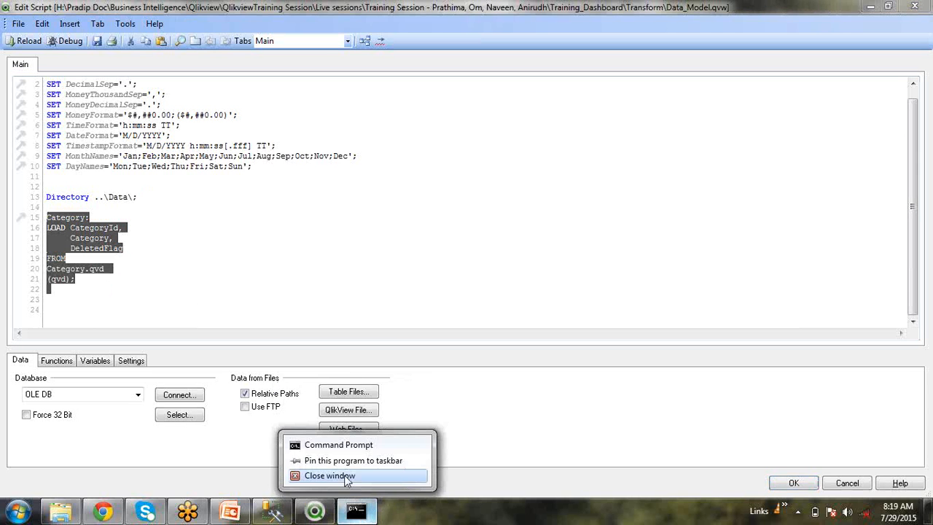
click(346, 476)
click(54, 514)
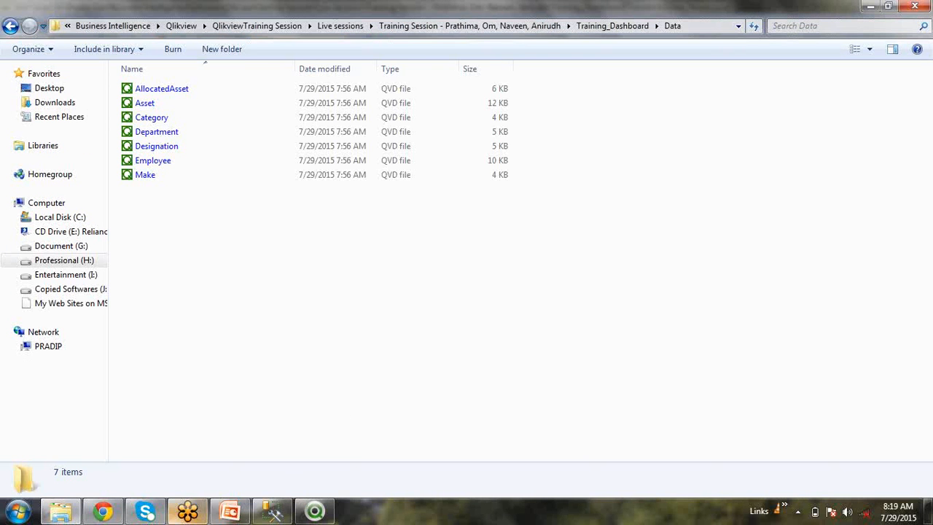
Look at SQL Server Management Studio and the QlikView script, and return to the Data folder in Windows Explorer
mouse_move(268, 513)
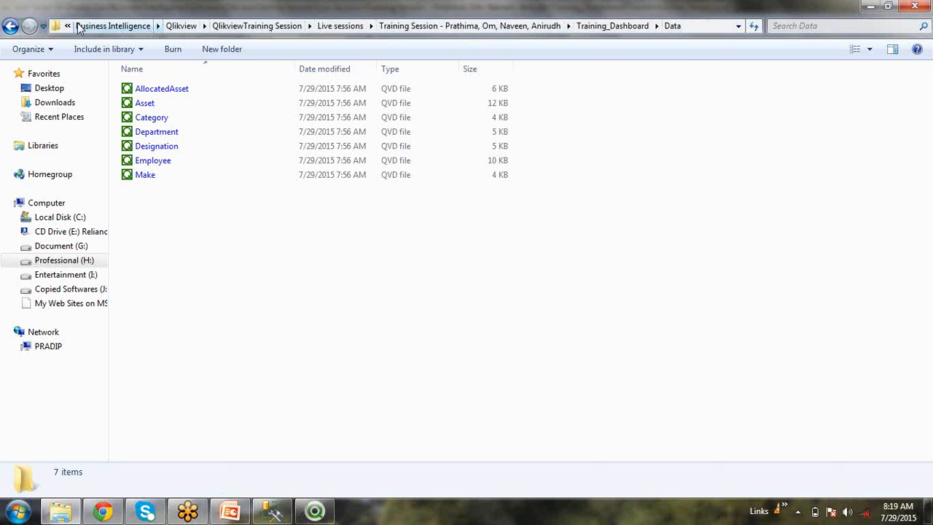
click(270, 511)
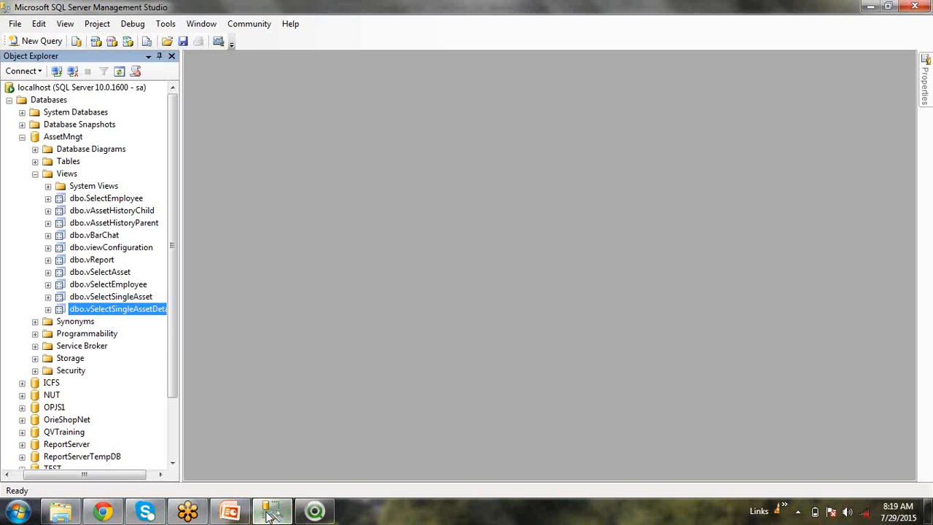
click(270, 512)
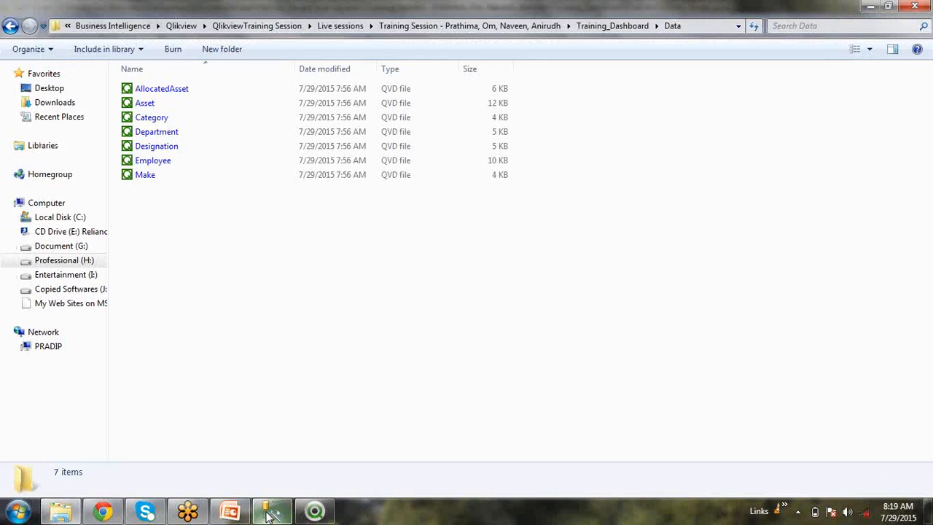
click(269, 511)
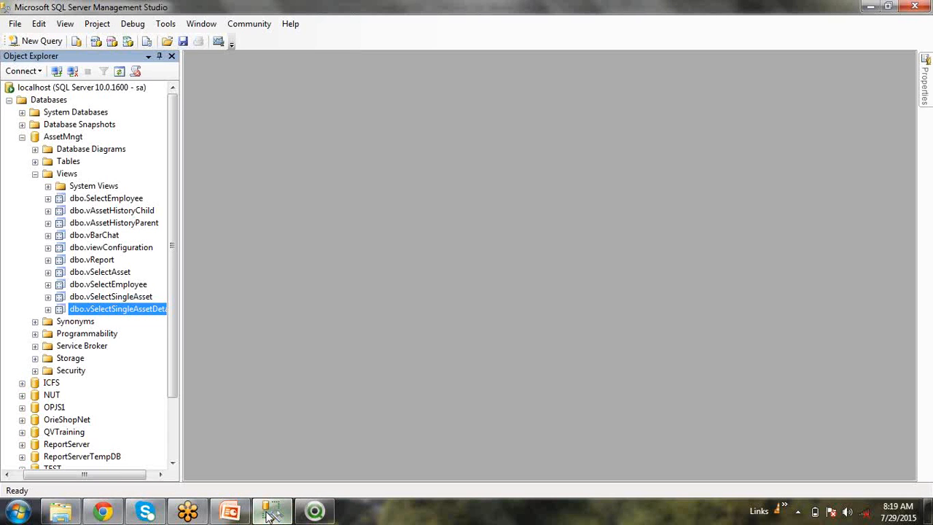
click(315, 512)
click(446, 191)
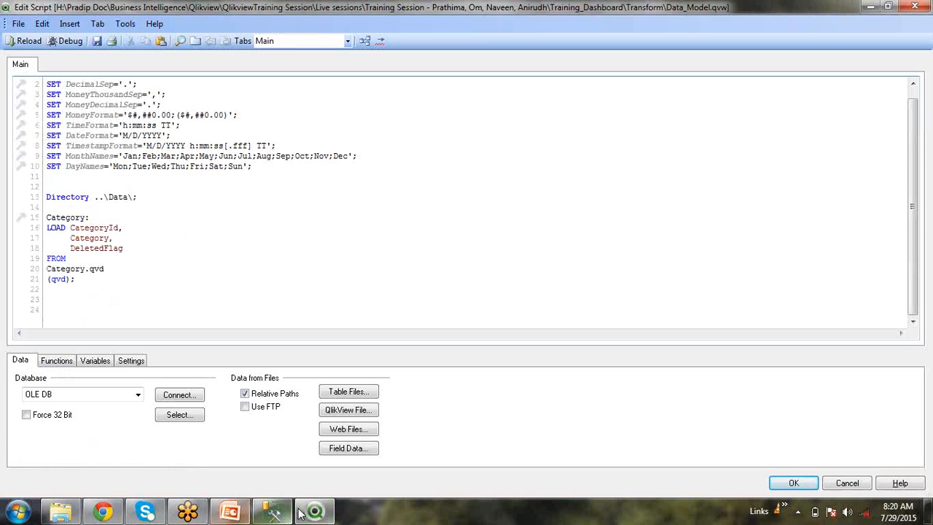
click(61, 512)
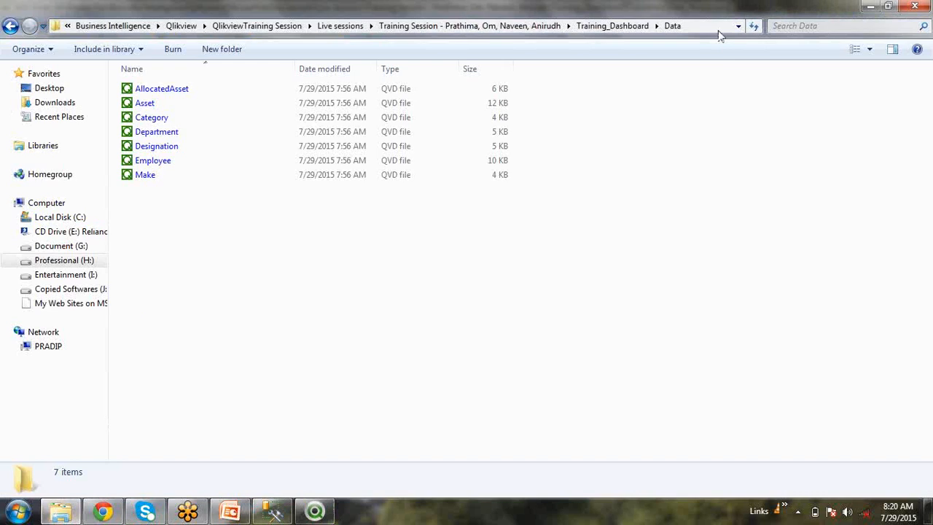
Show the Data folder's full path, and replace the script's Category load statement with a new one from Category.qvd using the absolute path
click(712, 27)
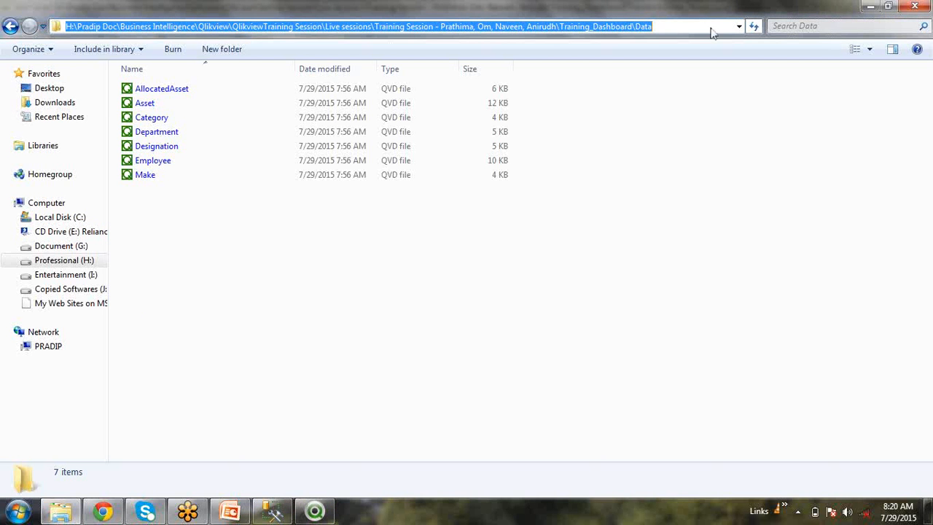
click(315, 511)
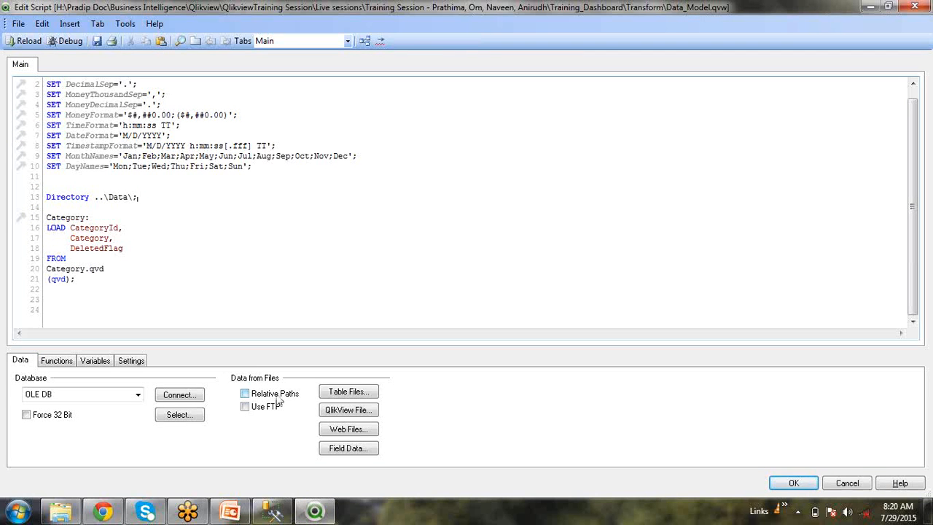
drag(123, 294, 49, 229)
key(Delete)
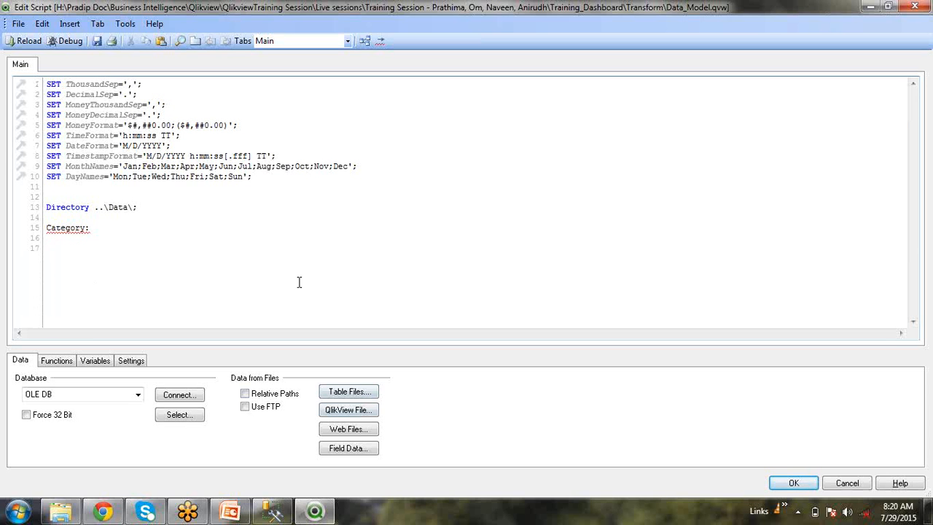
click(356, 394)
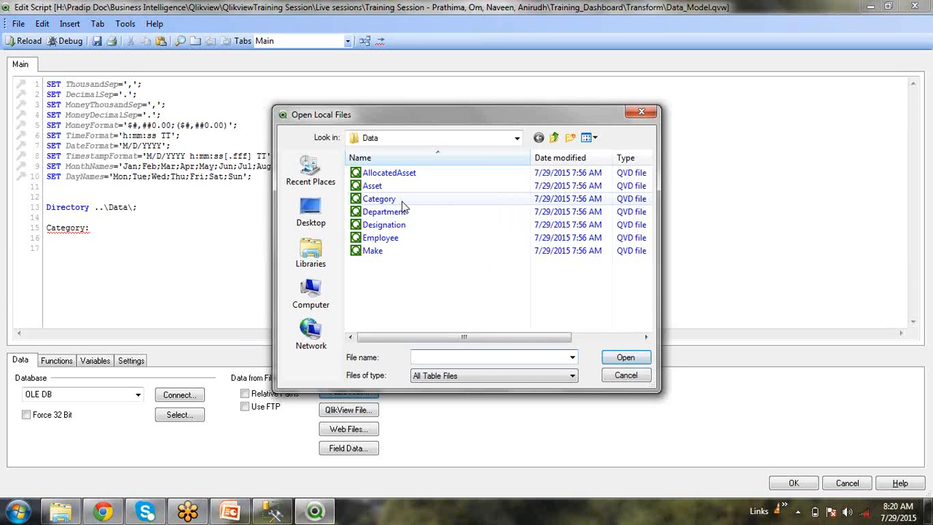
double_click(401, 201)
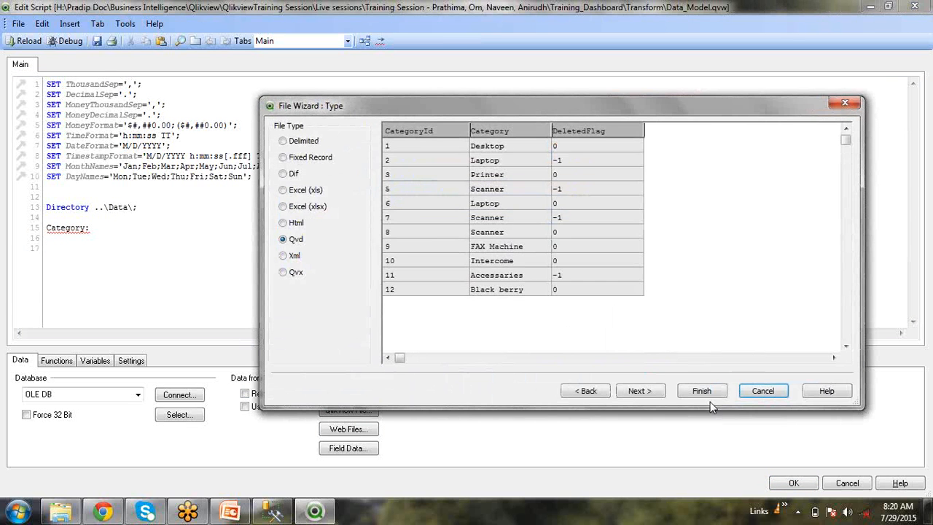
click(701, 391)
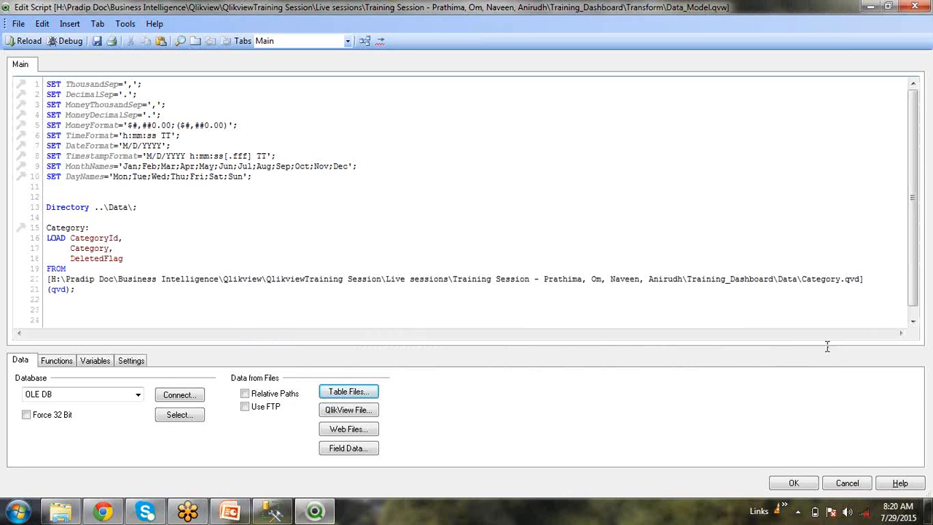
Replace the absolute path up to Training_Dashboard in the Category source with .. so it reads [..\Data\Category.qvd]
drag(873, 279, 46, 279)
drag(270, 271, 46, 279)
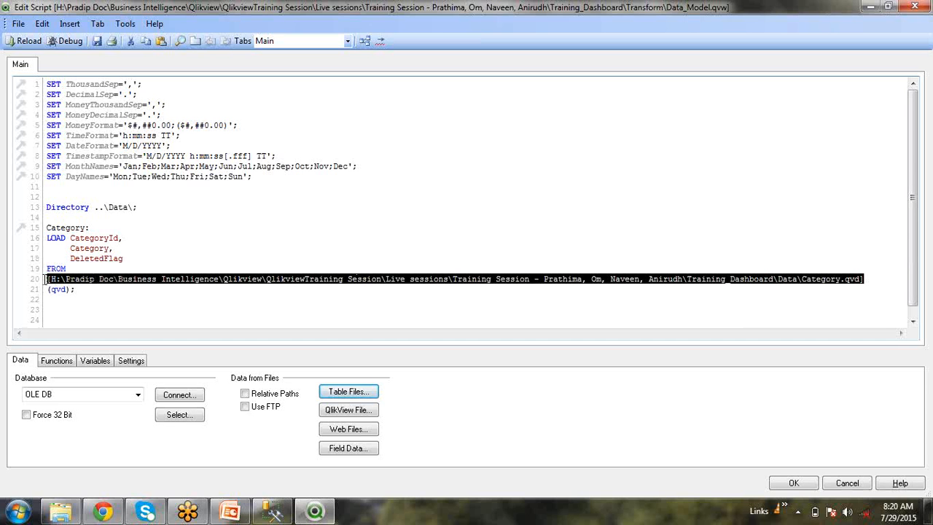
click(257, 293)
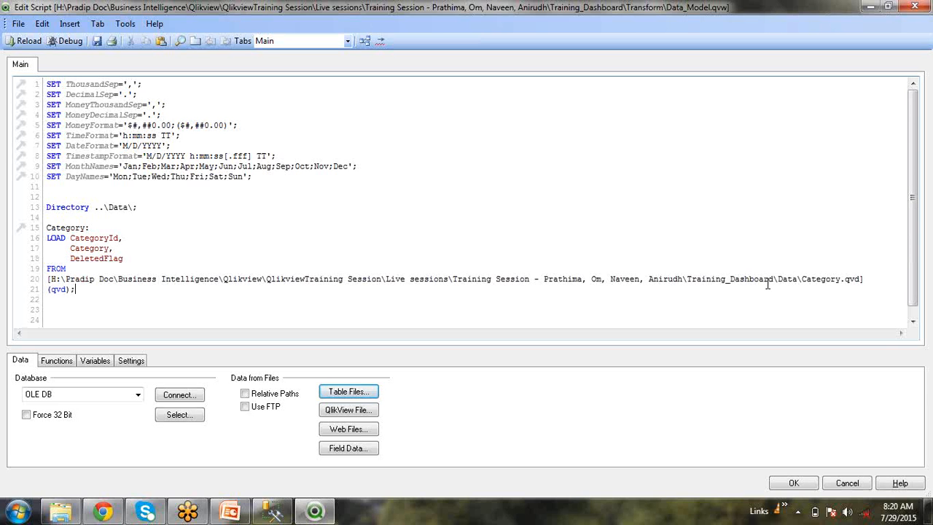
drag(773, 280, 49, 281)
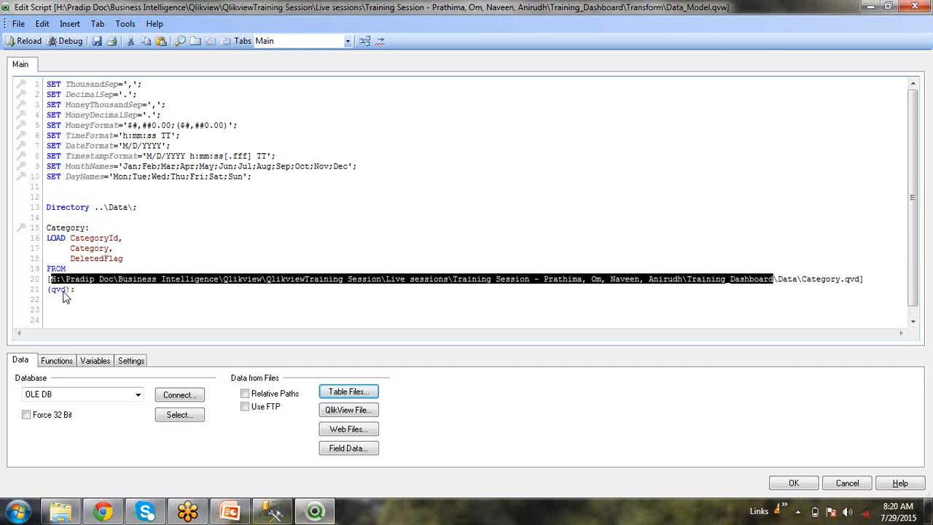
text(..)
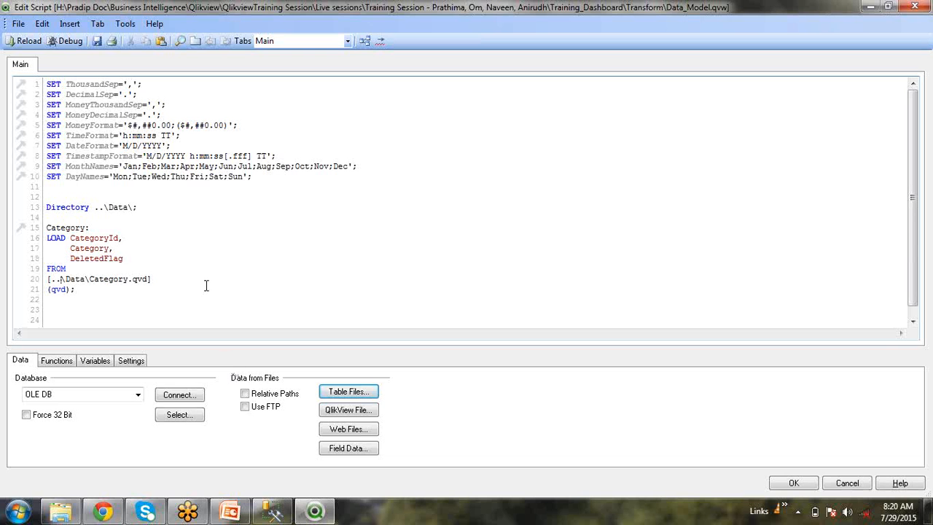
click(196, 277)
Switch to Windows Explorer, check where the Training_Dashboard folder sits in its parent folder, and return to the QlikView script
click(60, 510)
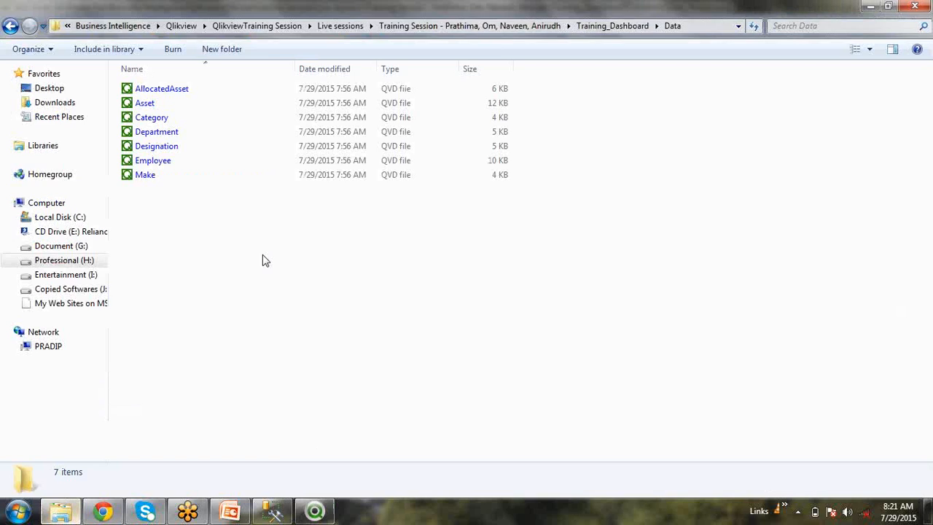
click(605, 25)
click(541, 28)
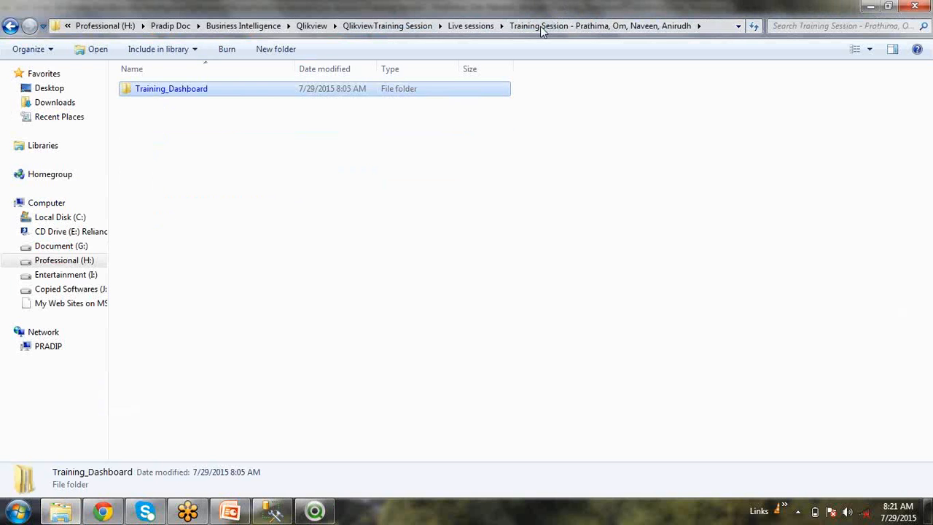
click(202, 132)
click(204, 95)
click(315, 510)
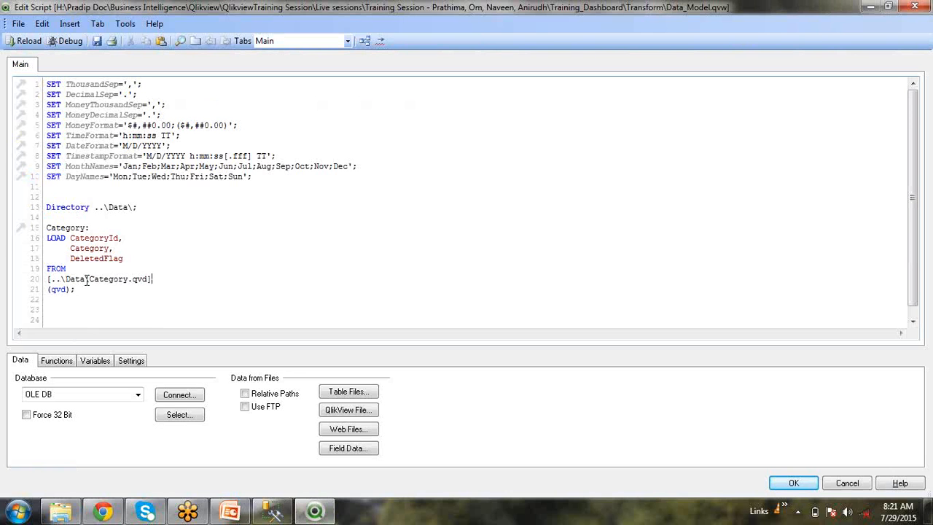
Remove the ..\Data\ prefix from the Category.qvd path and put it back
drag(85, 279, 53, 279)
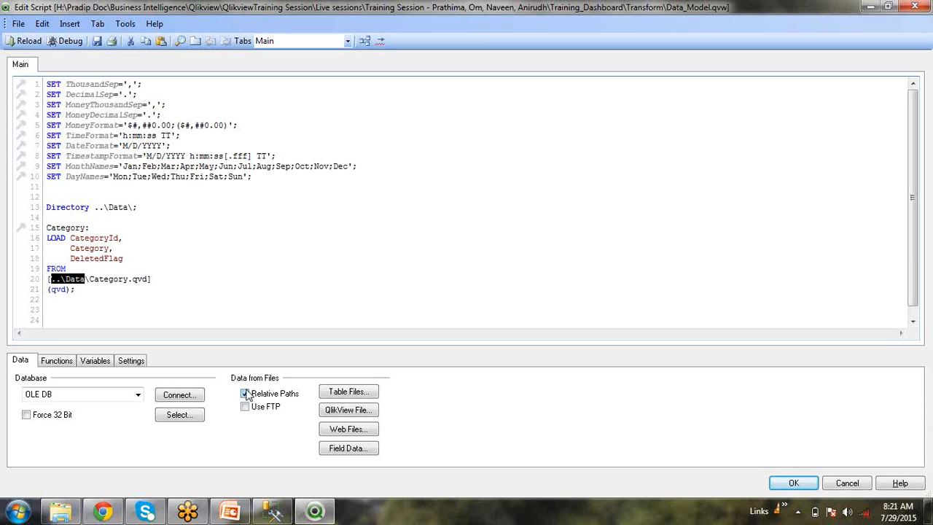
key(Delete)
key(Delete)
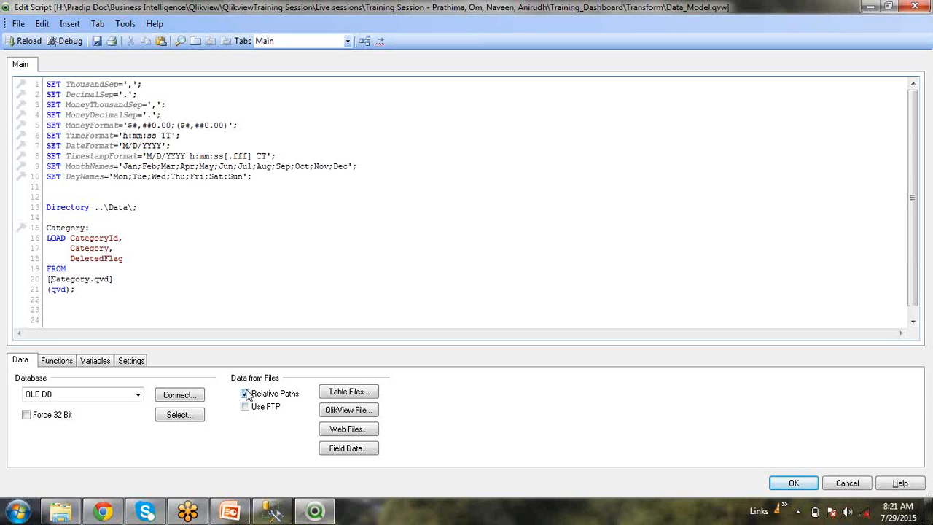
text(\)
text(..\Data)
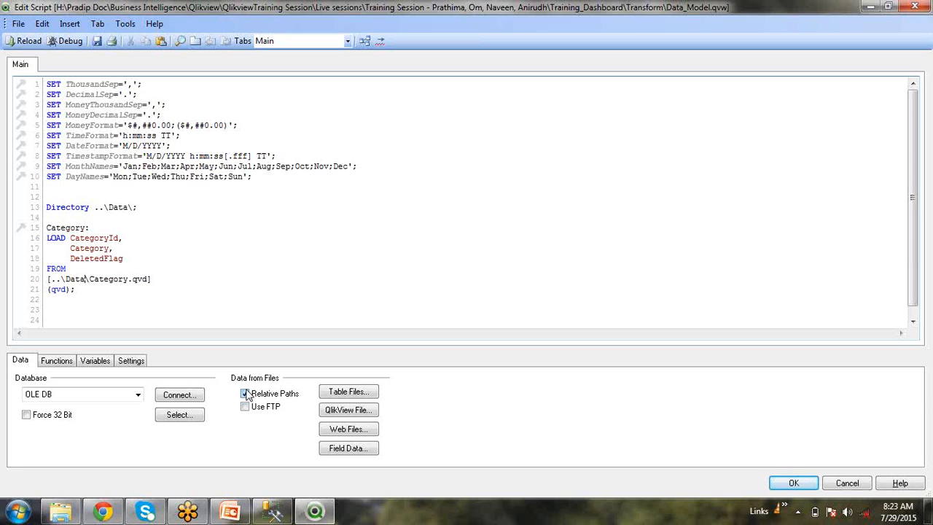
Delete the ..\Data\ prefix from the Category source so only [Category.qvd] remains
key(BackSpace)
key(BackSpace)
key(BackSpace)
key(BackSpace)
key(BackSpace)
key(BackSpace)
key(BackSpace)
key(BackSpace)
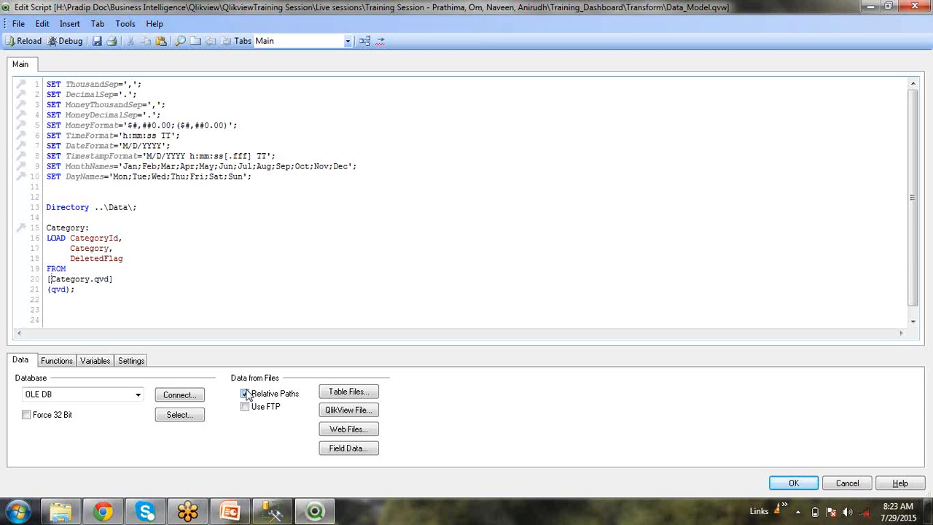
Examine the Directory statement's ..\Data\ path together with the [Category.qvd] source reference
click(216, 200)
click(65, 305)
drag(51, 275, 54, 269)
click(52, 281)
drag(133, 207, 95, 208)
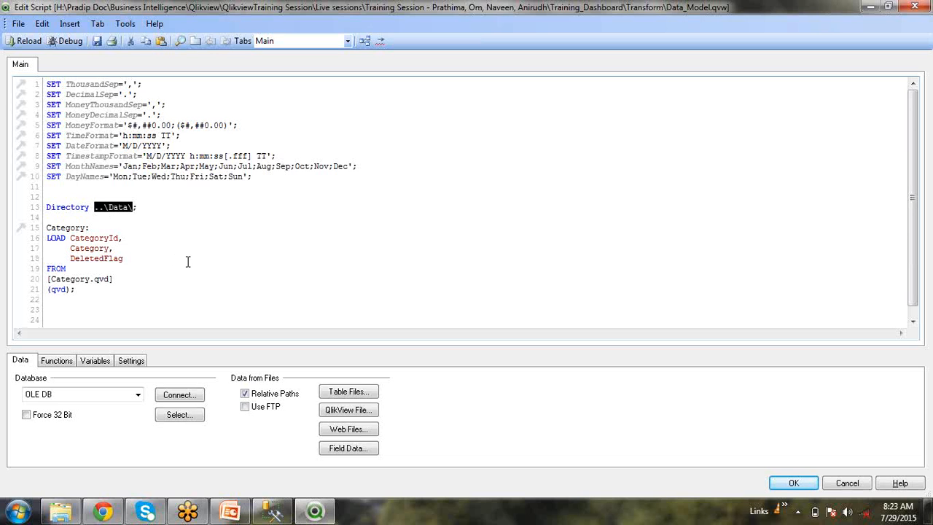
click(255, 288)
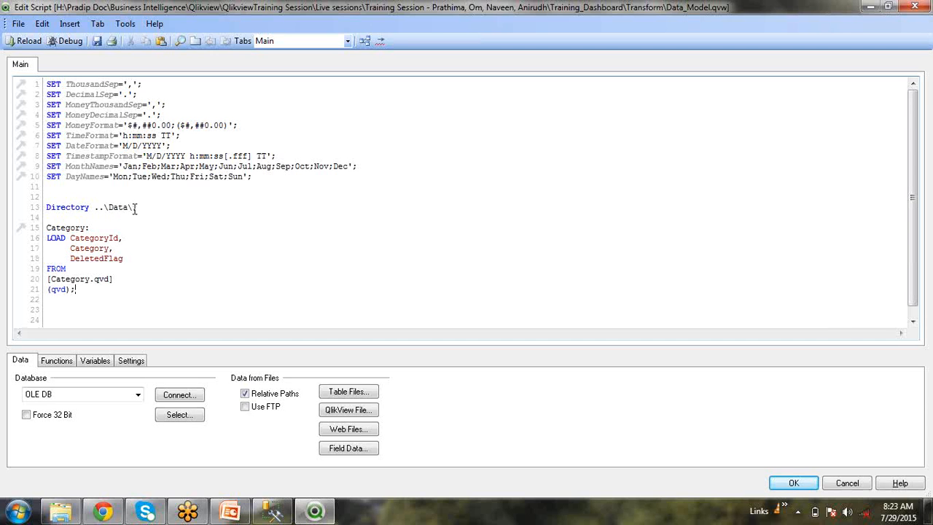
click(108, 299)
key(Return)
Reload the script, accept the sheet's field properties unchanged, and inspect the Category table in the Table Viewer
click(25, 41)
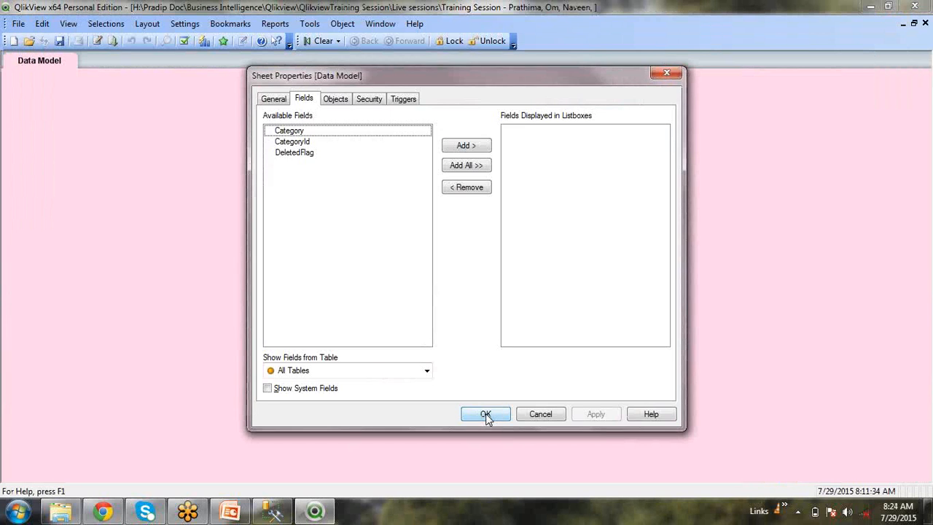
click(486, 414)
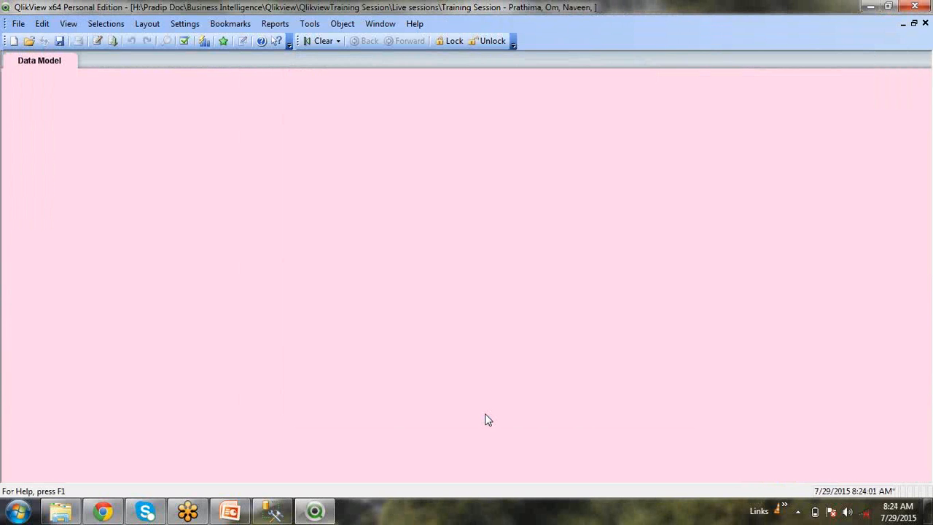
key(ctrl+t)
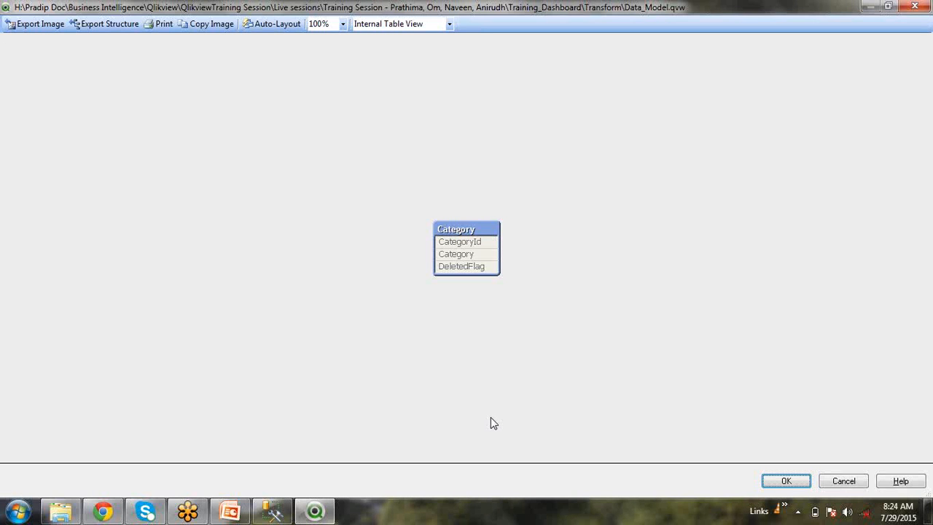
click(844, 481)
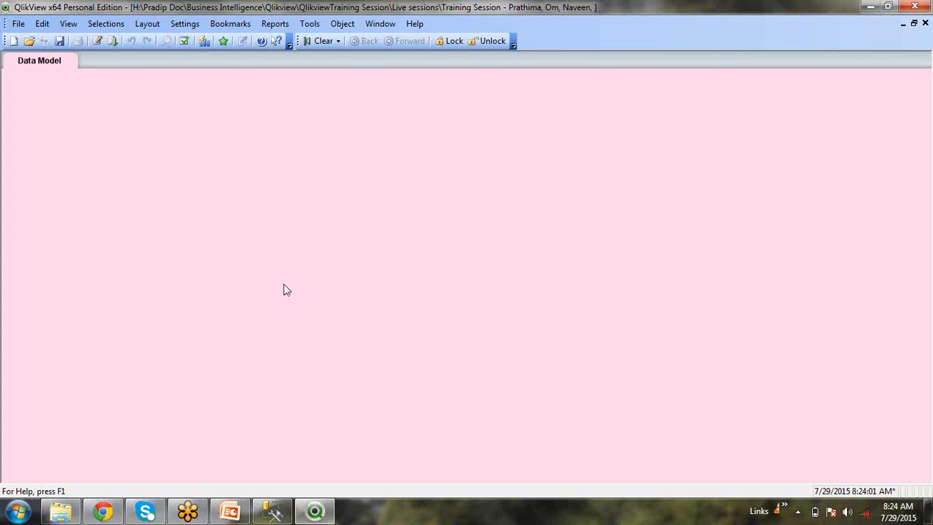
Comment out the Directory statement in the script with // and reload
click(95, 43)
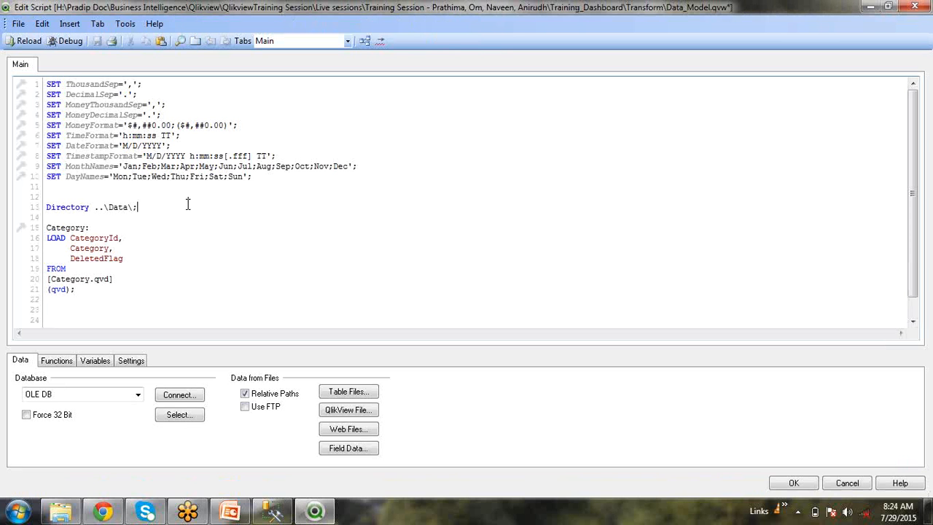
text(//)
click(21, 42)
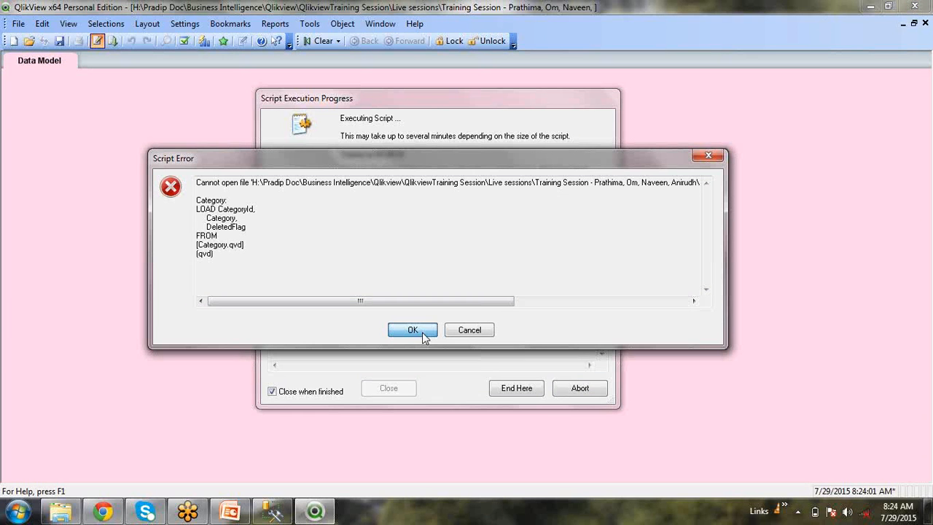
Examine the script error's LOAD statement and the full folder path where Category.qvd was looked for
drag(197, 236, 242, 247)
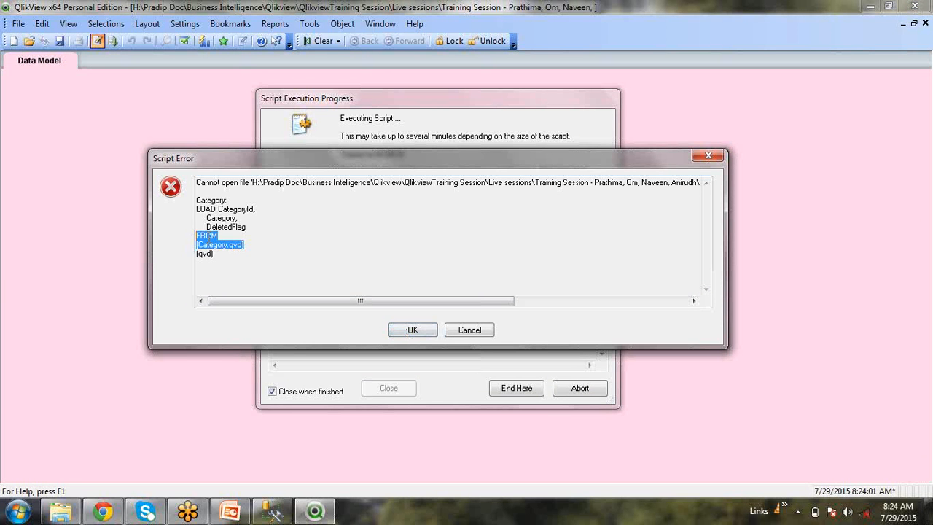
click(256, 253)
double_click(222, 245)
click(237, 256)
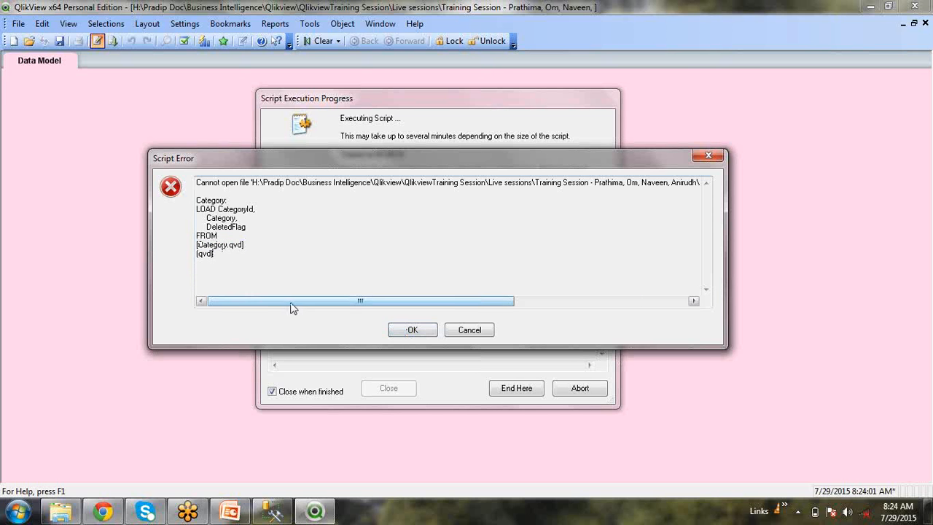
drag(291, 302, 563, 304)
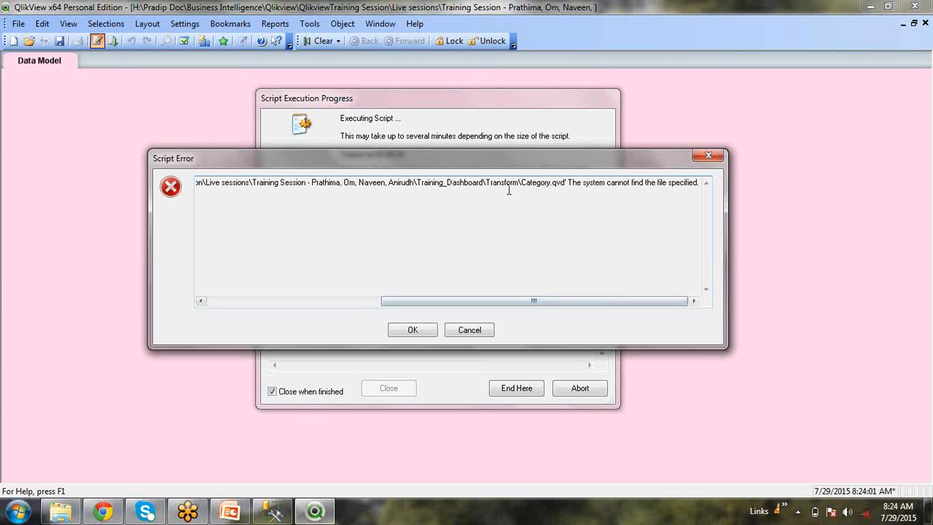
double_click(505, 183)
click(552, 290)
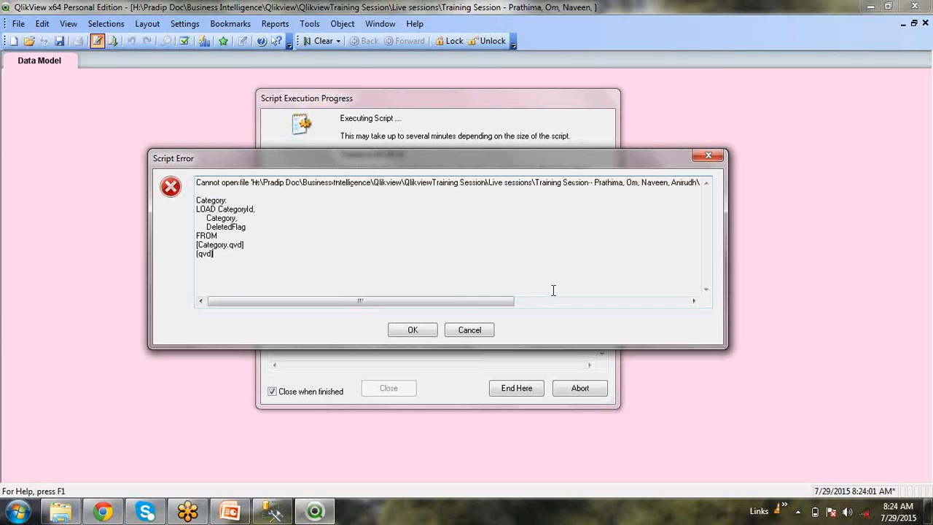
drag(512, 302, 688, 307)
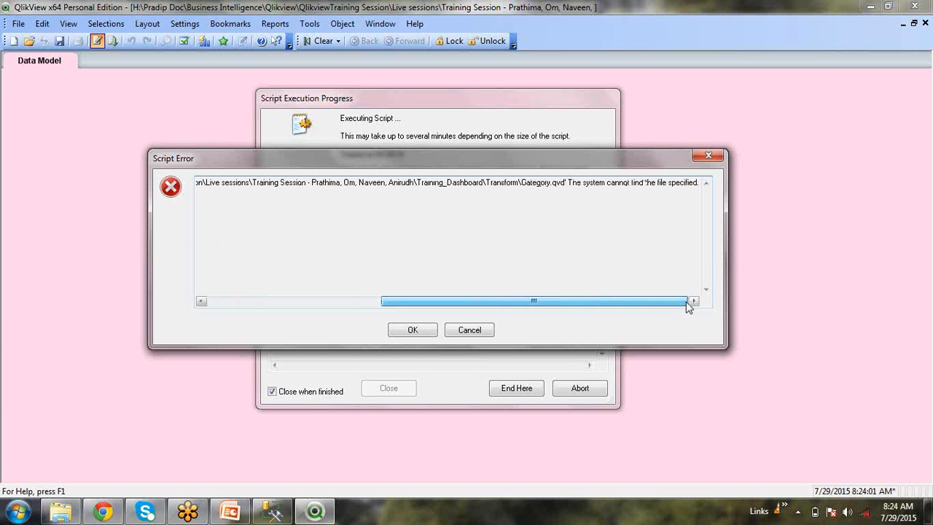
drag(522, 183, 121, 179)
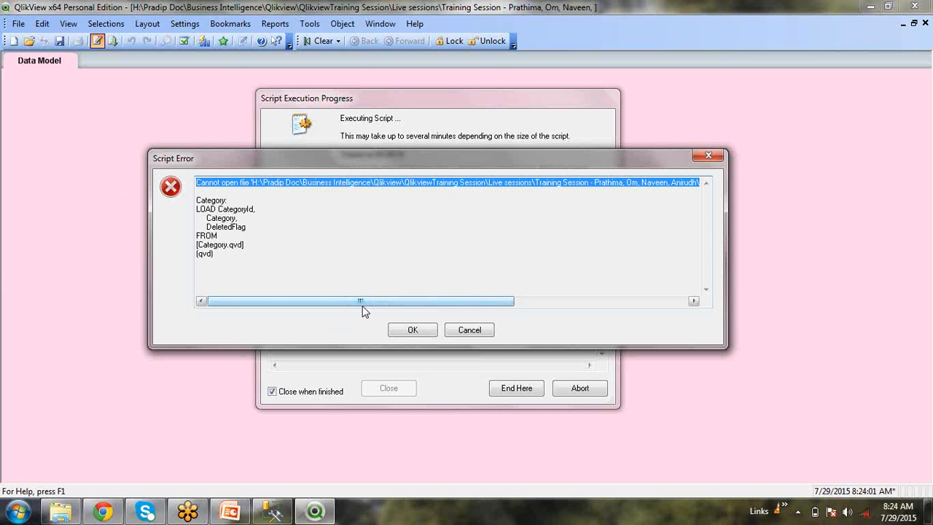
drag(371, 300, 694, 296)
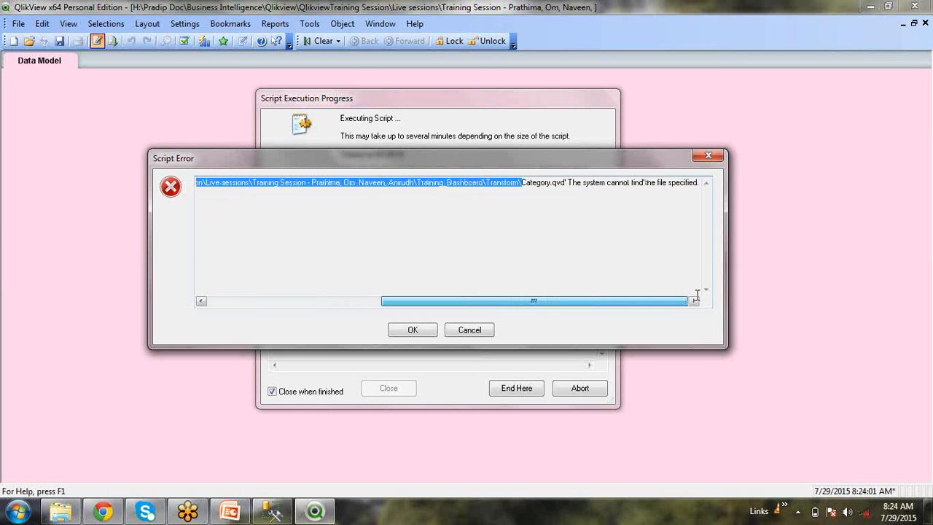
click(591, 190)
drag(364, 301, 696, 306)
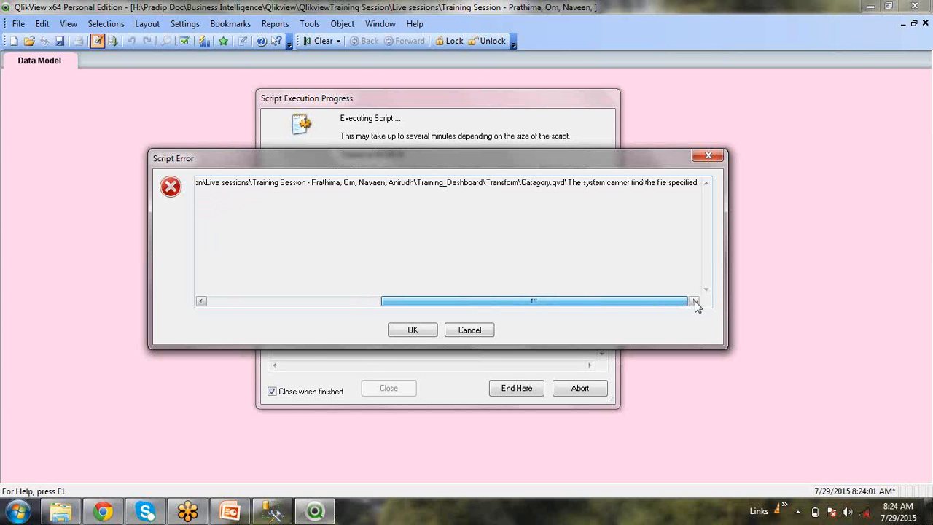
Cancel the script execution from the error and reload the old data
click(485, 334)
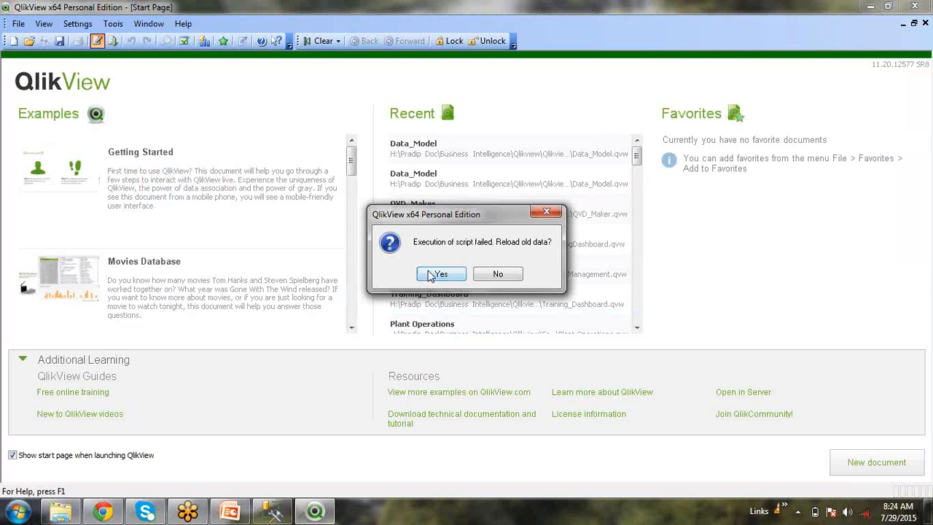
click(437, 274)
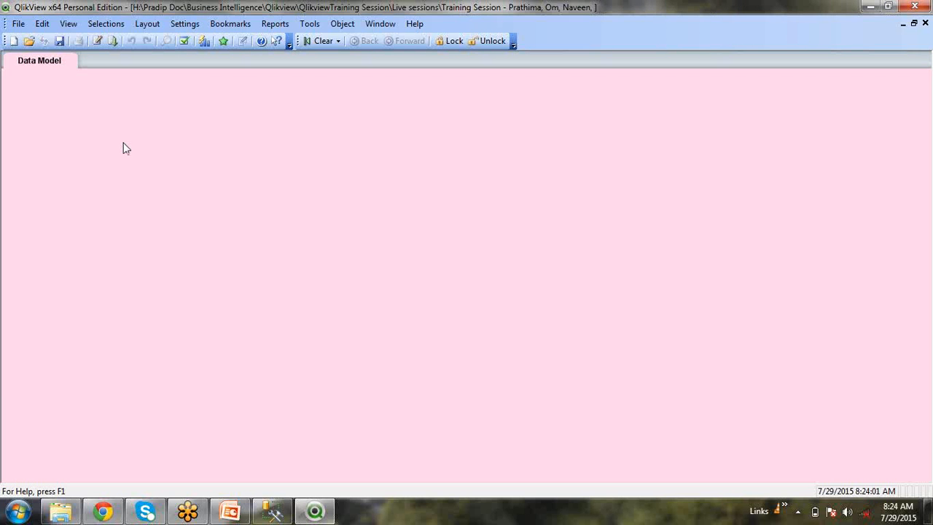
Uncomment the Directory ..\Data\; statement in the script and reload, accepting the sheet properties unchanged
click(95, 41)
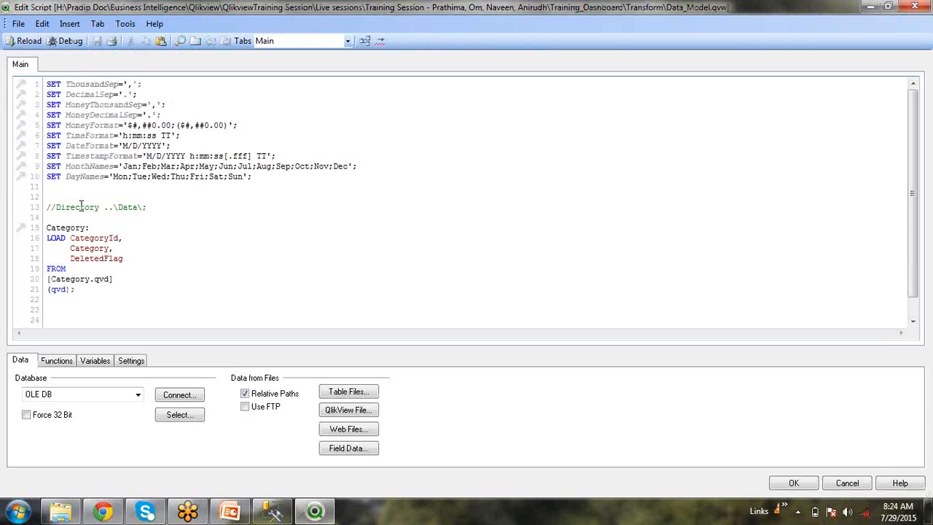
key(BackSpace)
key(BackSpace)
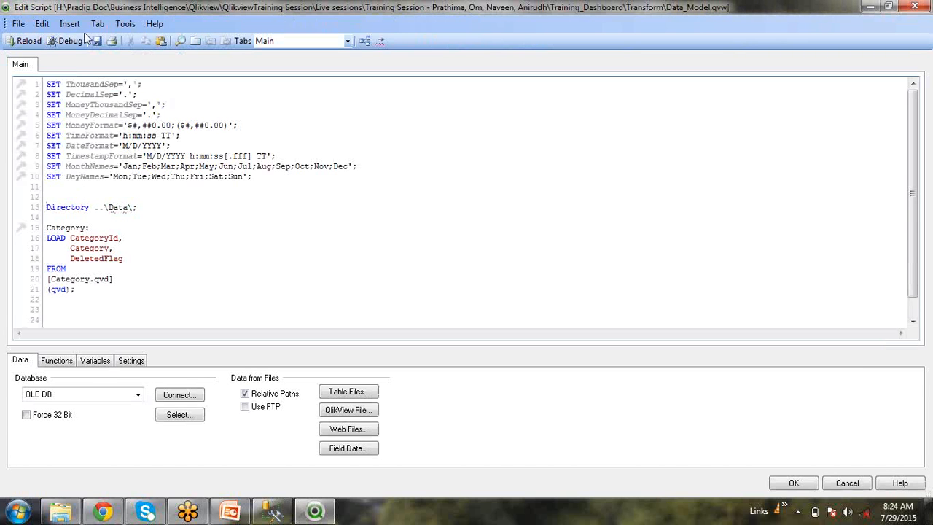
click(29, 42)
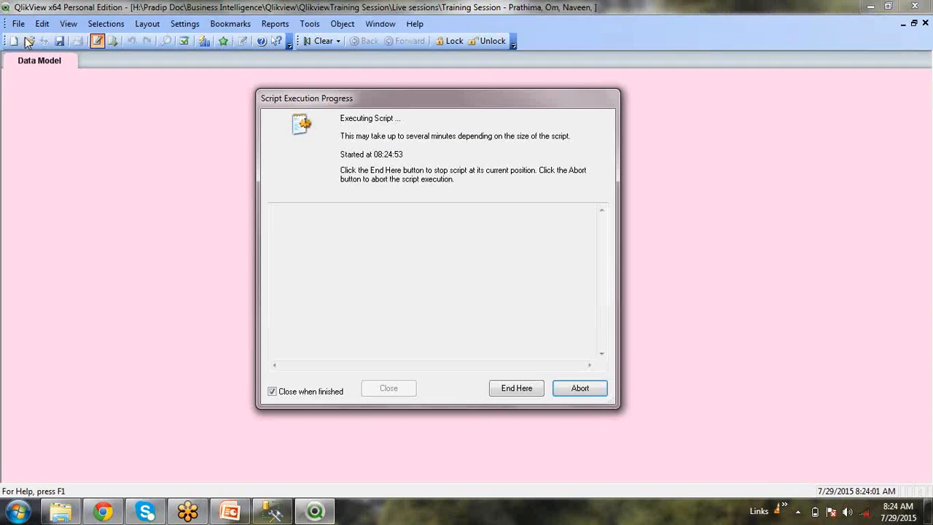
click(485, 413)
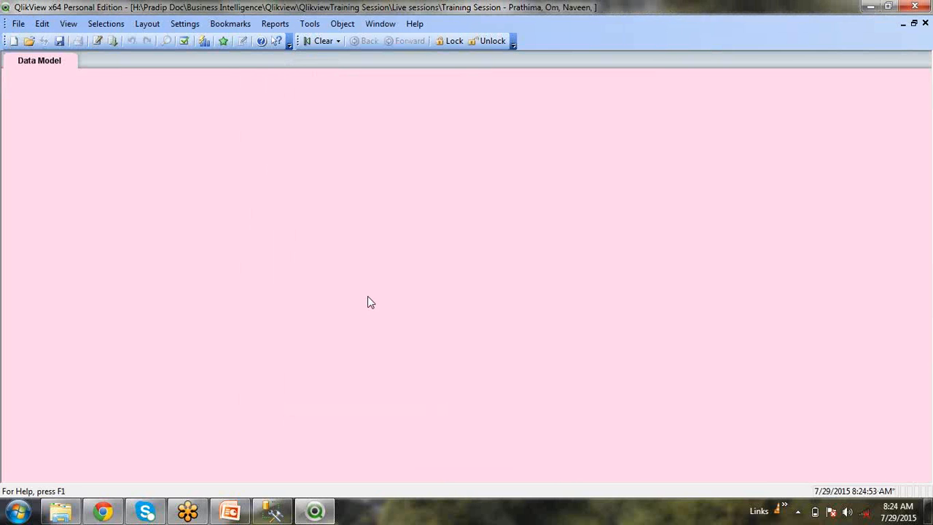
click(314, 511)
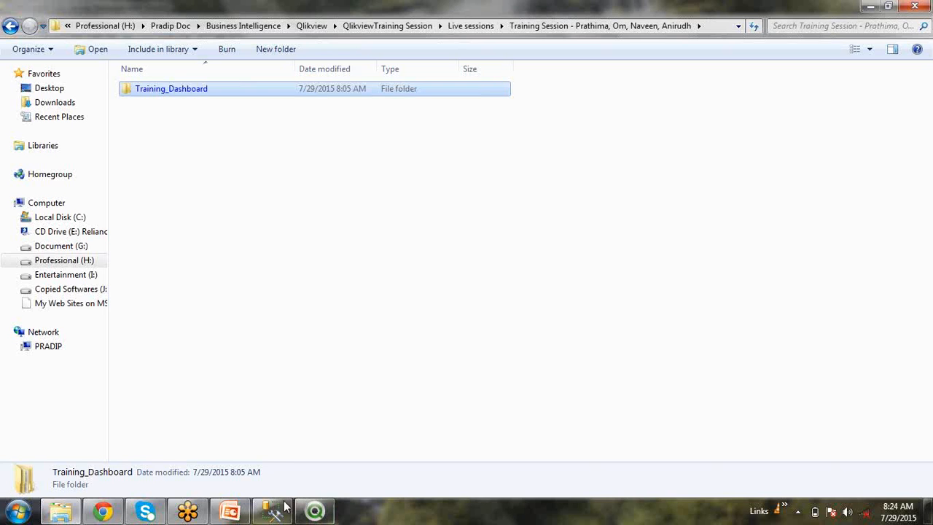
click(315, 511)
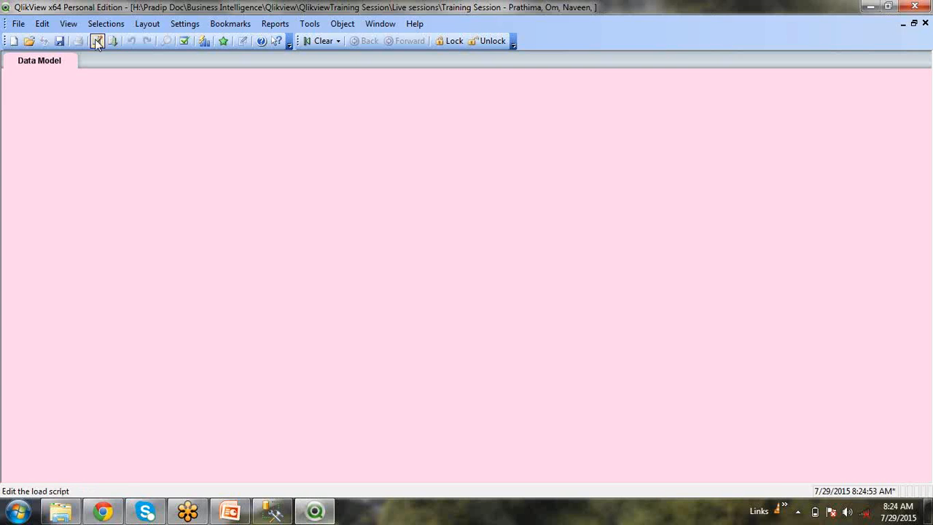
Add a load of Make.qvd from the Data folder below the Category load, keeping the Qvd file type
click(97, 41)
click(167, 298)
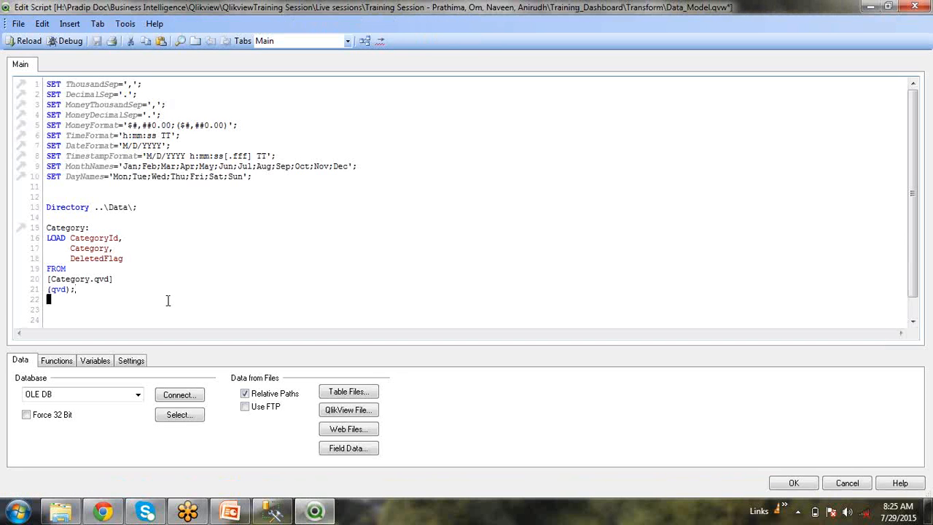
key(Return)
scroll(358, 240, down, 1)
key(Return)
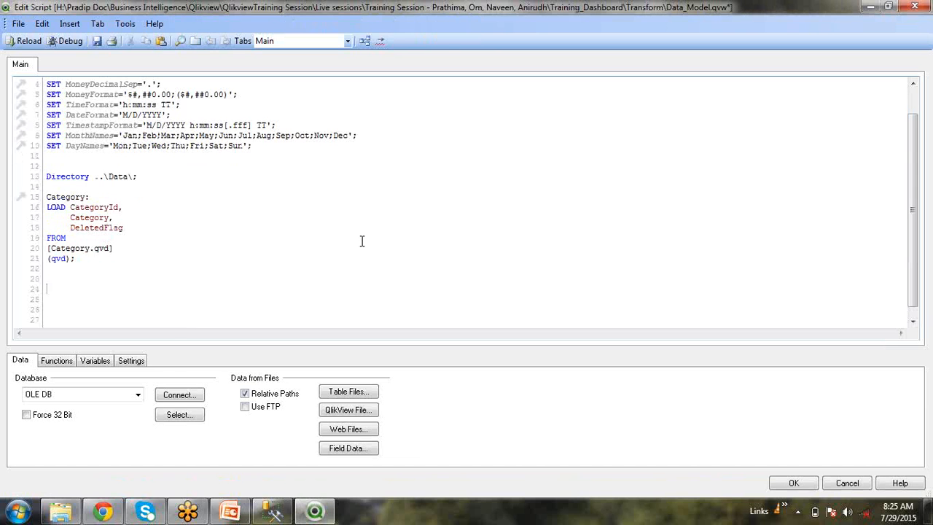
click(359, 396)
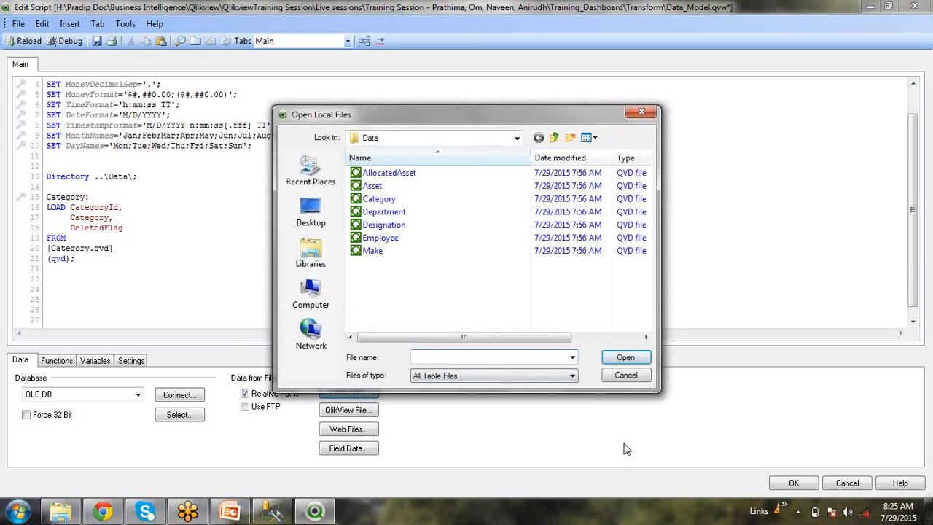
click(374, 251)
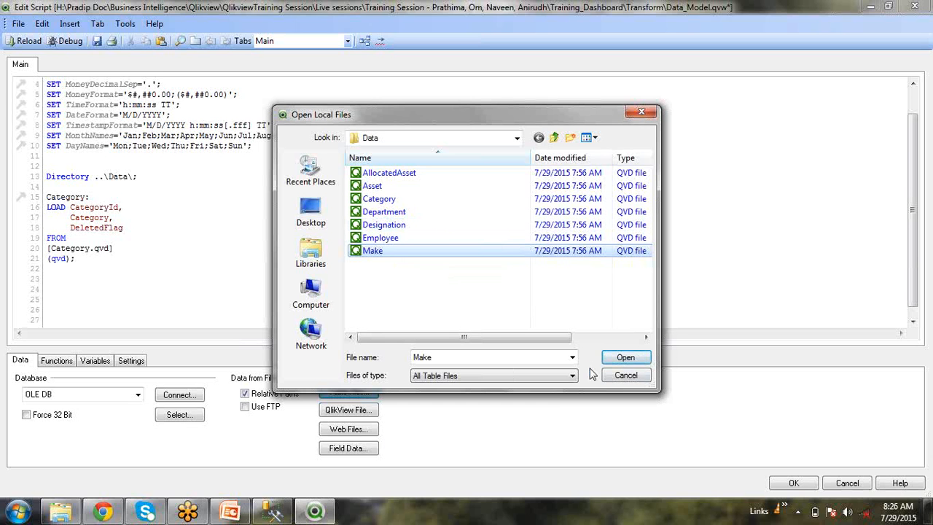
click(638, 356)
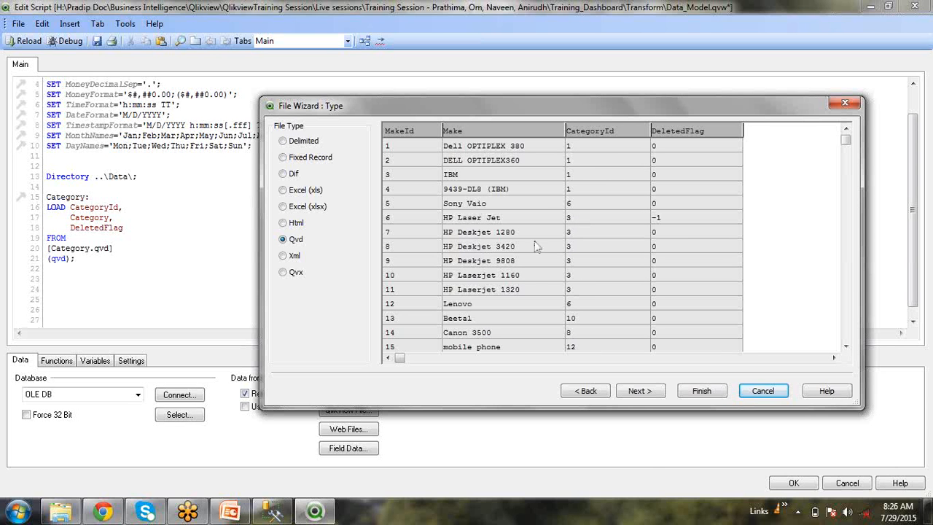
click(701, 393)
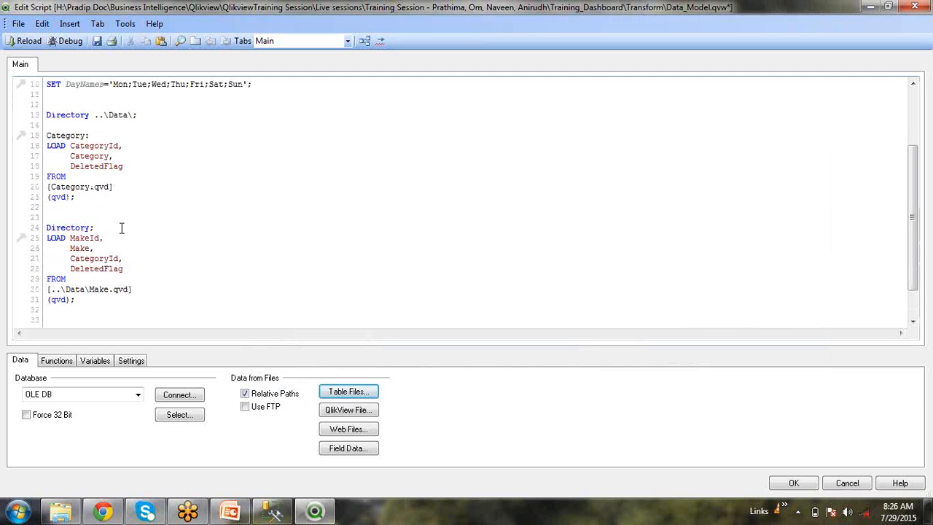
Delete the generated empty Directory; line above the Make load and tidy the blank lines between the two loads
drag(95, 227, 46, 228)
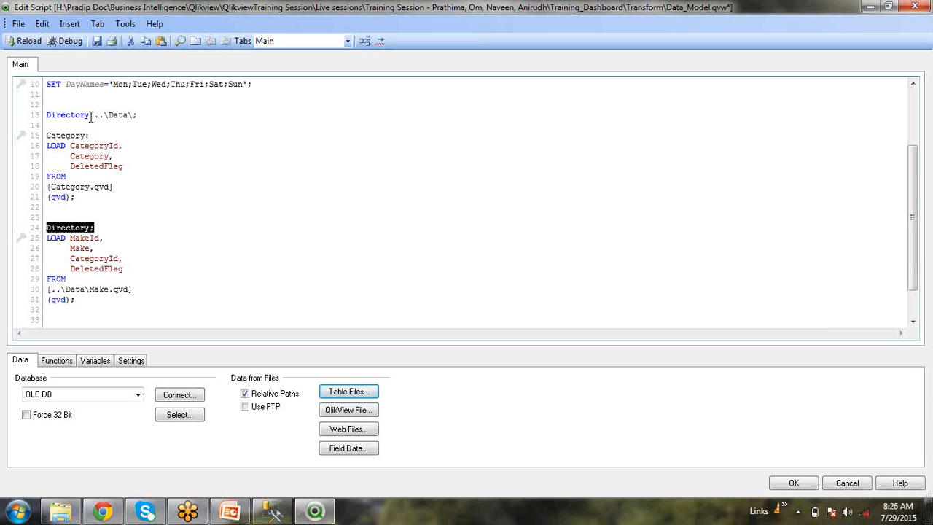
key(Delete)
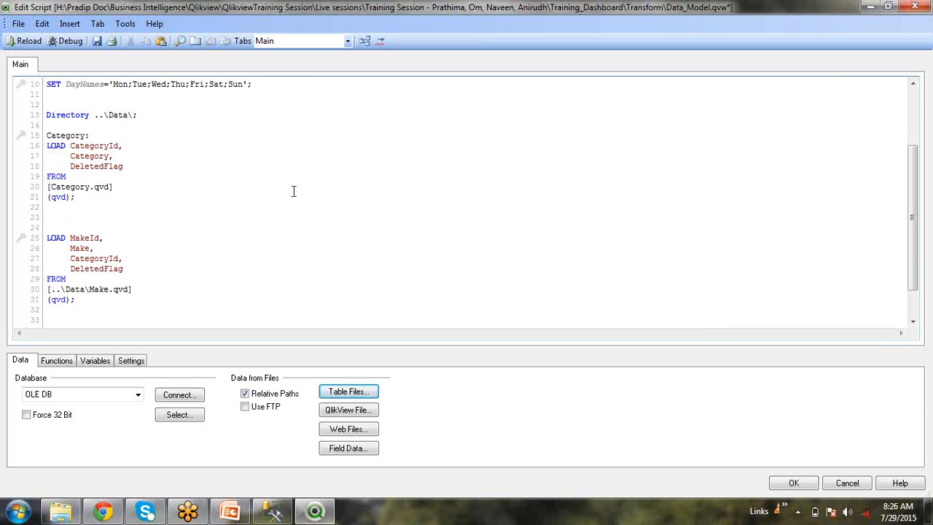
click(146, 111)
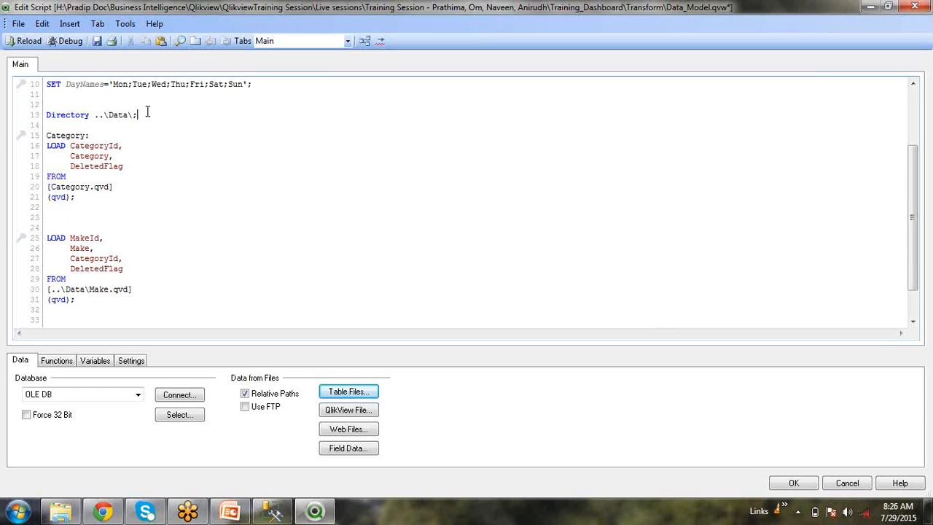
click(81, 210)
key(Delete)
key(Delete)
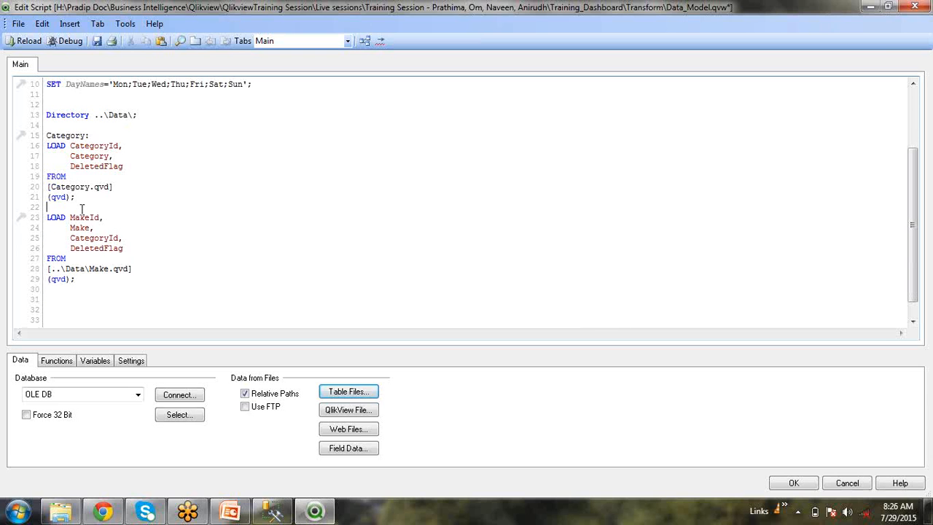
key(Return)
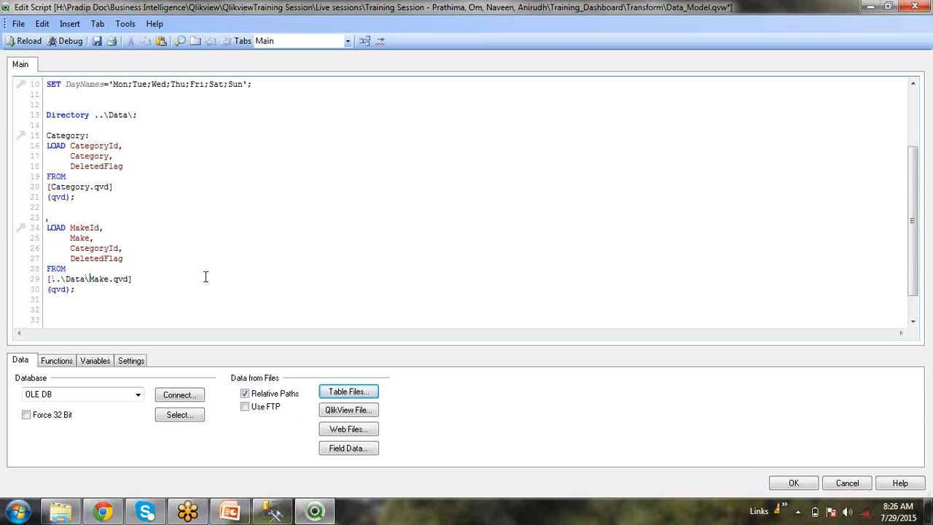
Strip the relative path and square brackets from the FROM sources, leaving only Make.qvd and Category.qvd
key(BackSpace)
key(BackSpace)
key(BackSpace)
key(BackSpace)
key(BackSpace)
key(BackSpace)
key(BackSpace)
key(BackSpace)
key(BackSpace)
key(BackSpace)
key(BackSpace)
key(Home)
key(Delete)
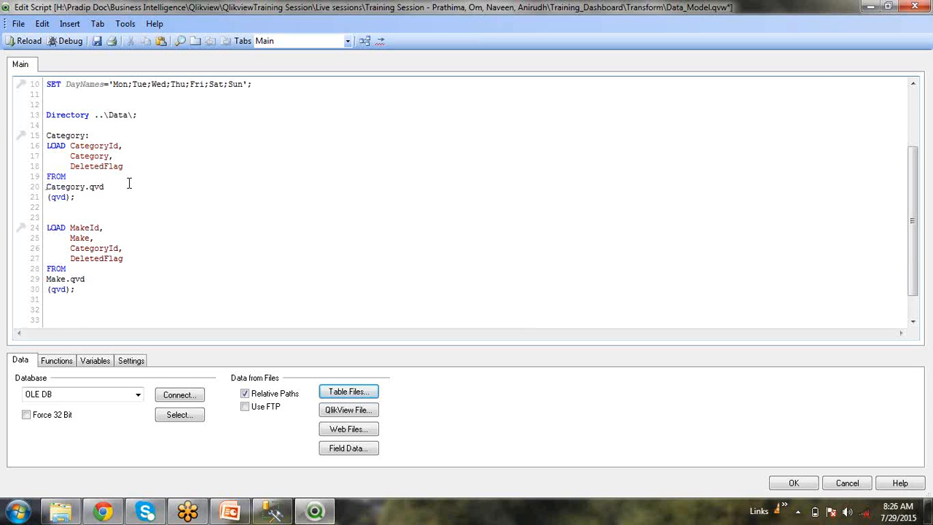
Name the second load with the table label Make:, add a blank line above it, and save the document
click(139, 304)
double_click(82, 238)
key(ctrl+c)
click(84, 220)
key(ctrl+v)
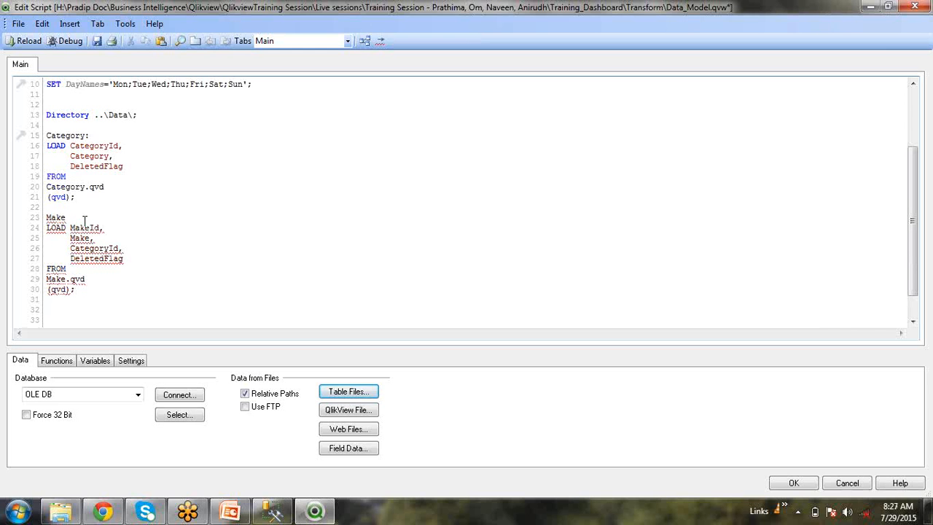
text(:)
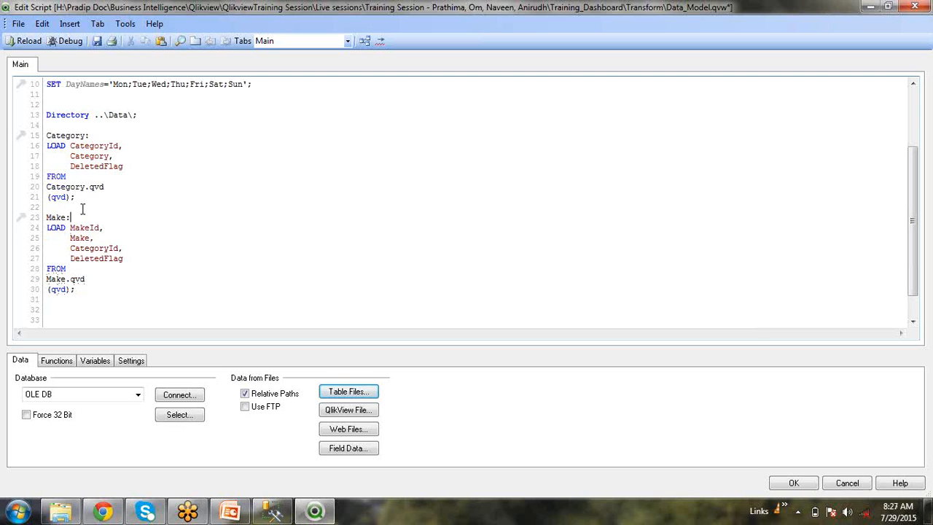
click(82, 209)
key(Return)
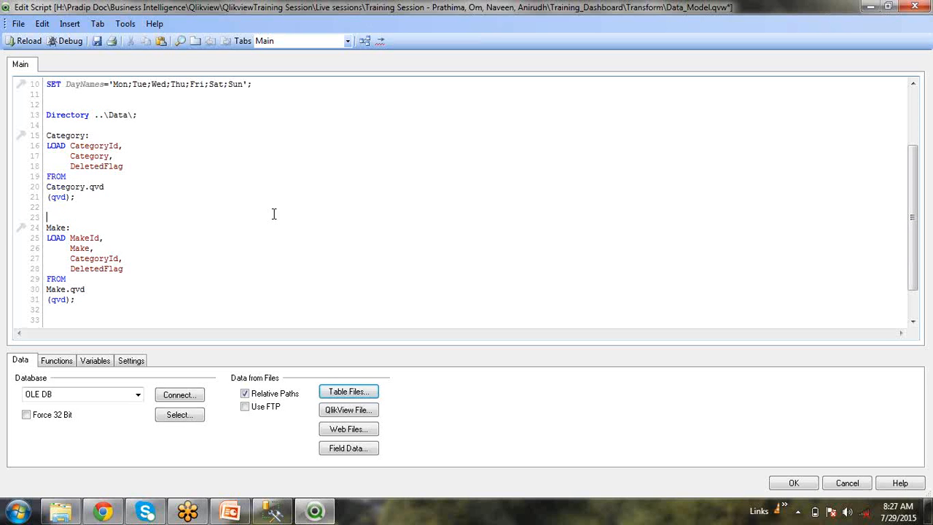
click(95, 37)
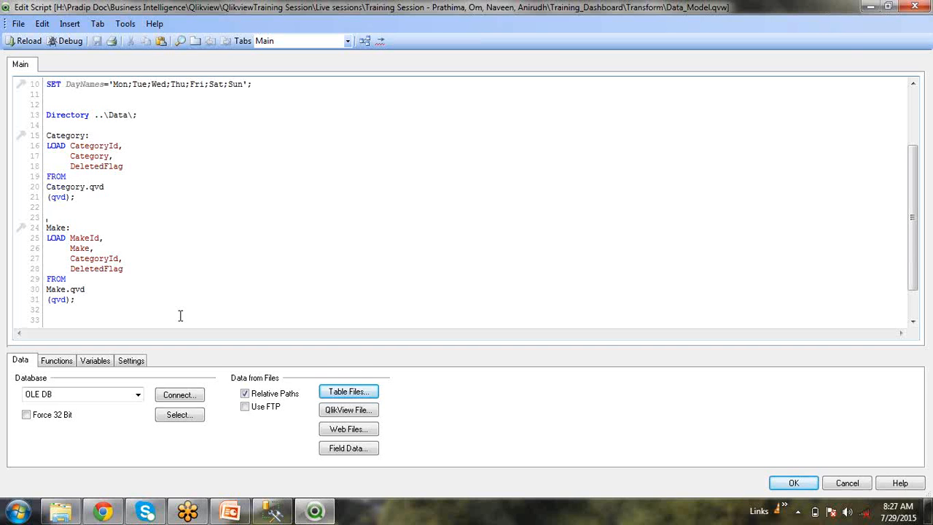
Compare the CategoryId and DeletedFlag fields in the Category and Make LOAD statements
double_click(100, 150)
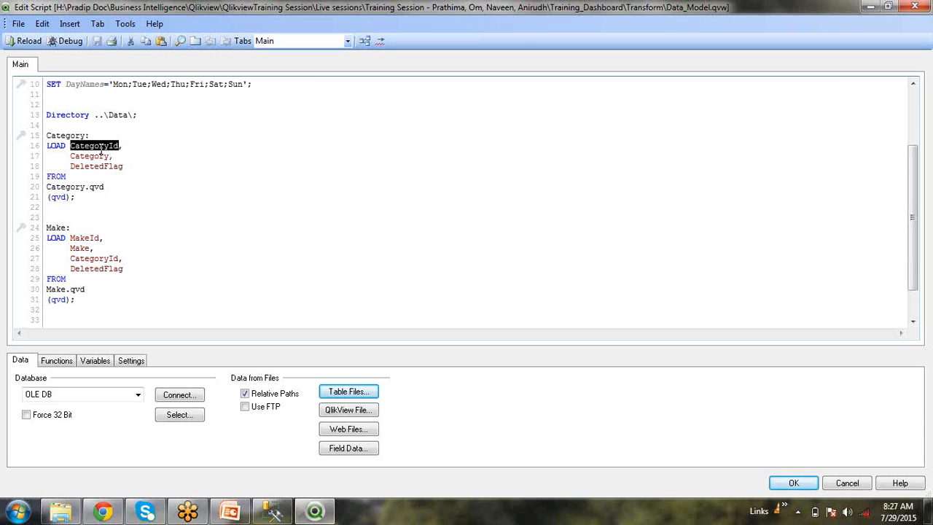
double_click(102, 260)
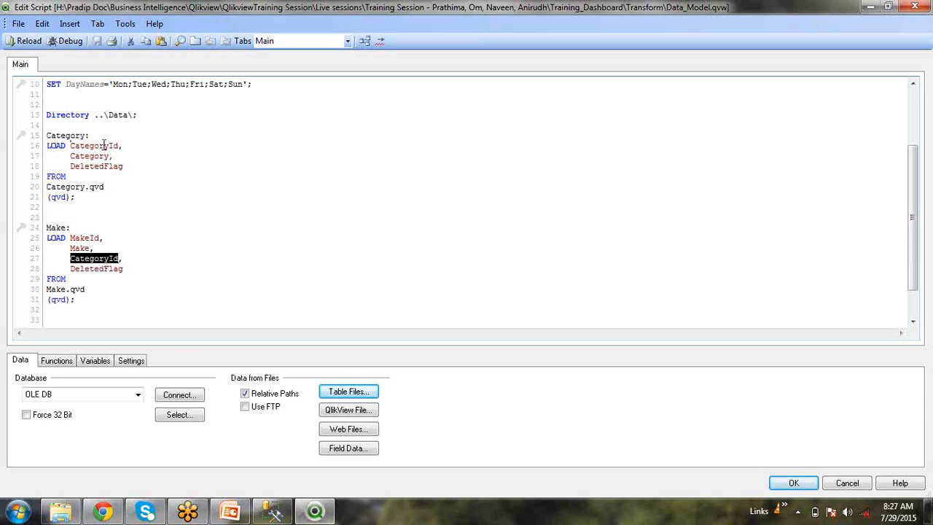
click(106, 239)
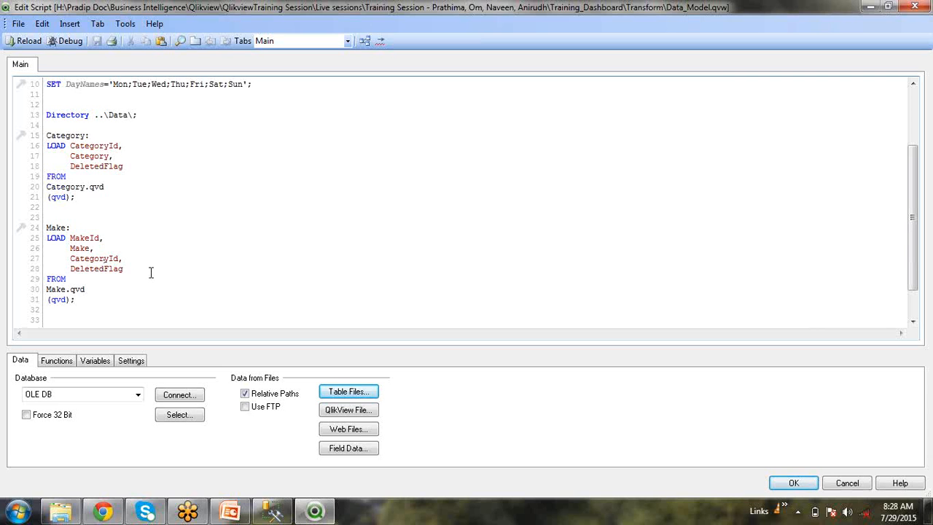
double_click(99, 167)
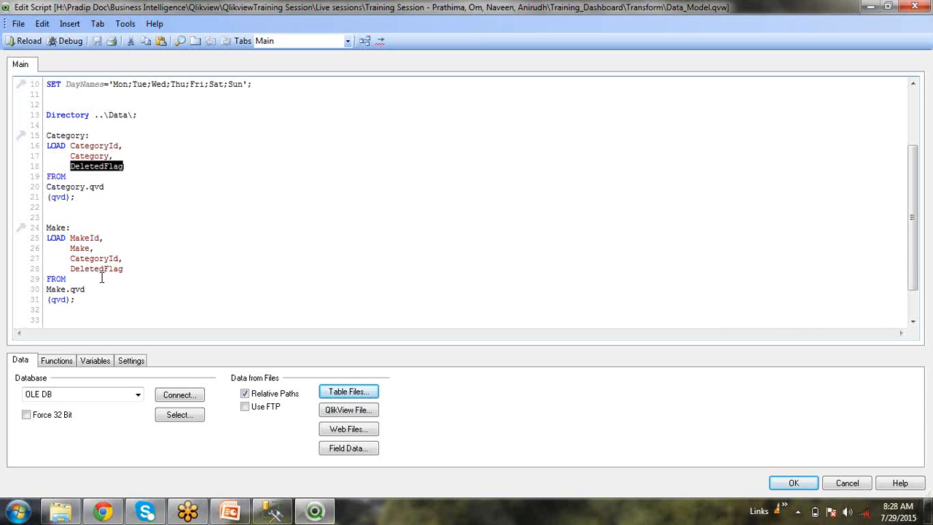
double_click(101, 269)
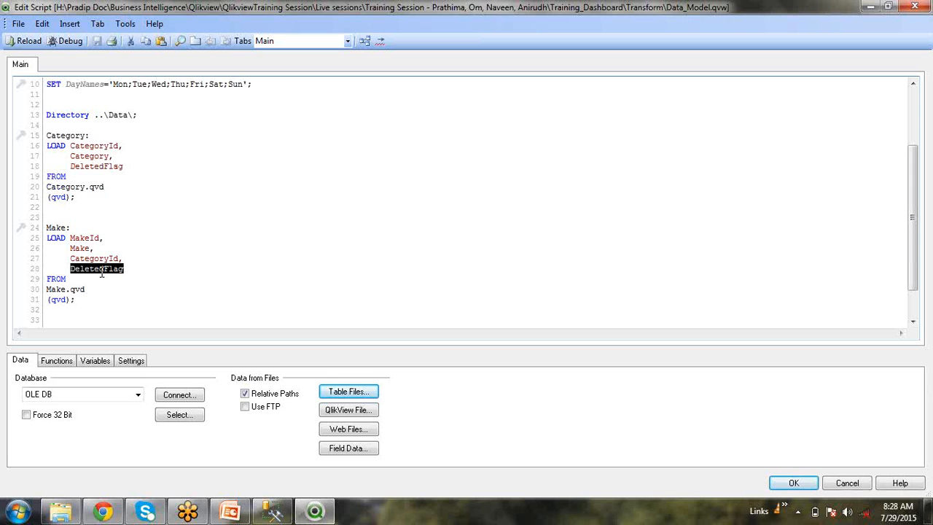
double_click(107, 169)
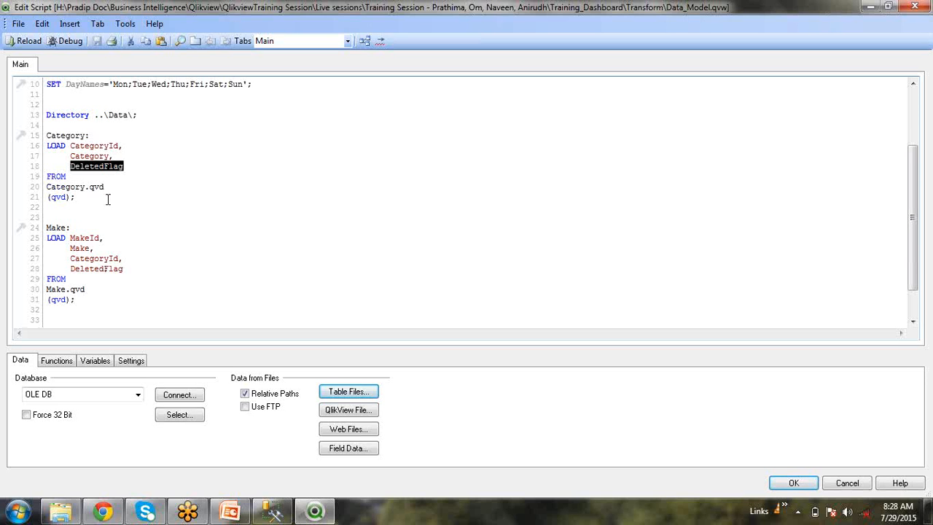
double_click(106, 269)
click(152, 269)
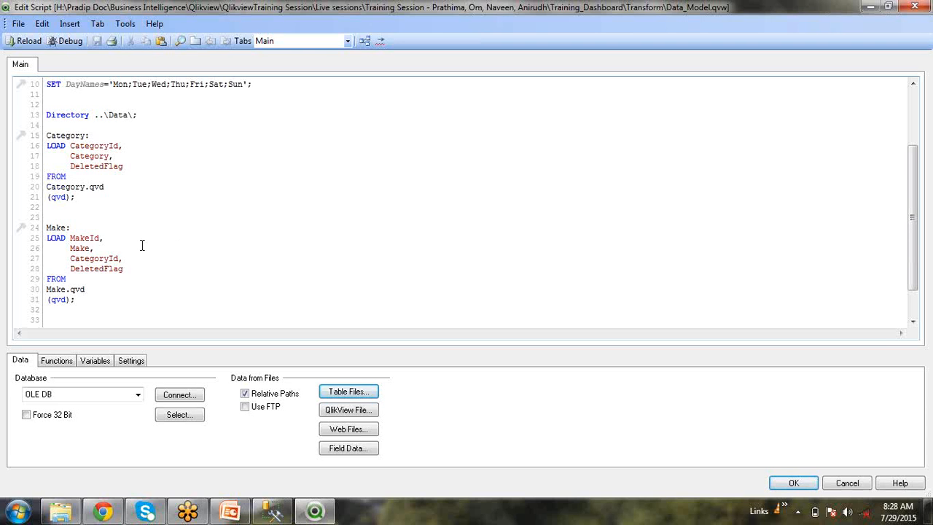
click(136, 246)
click(125, 270)
double_click(84, 169)
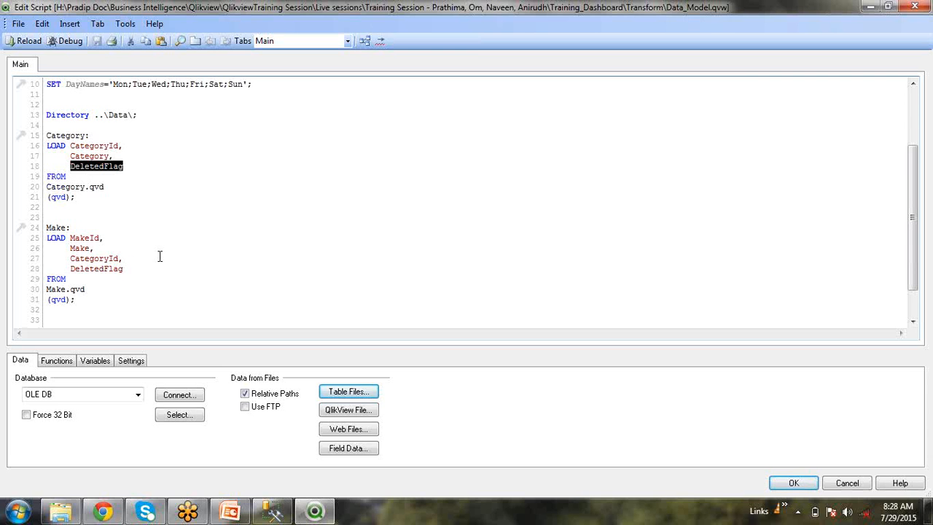
click(160, 258)
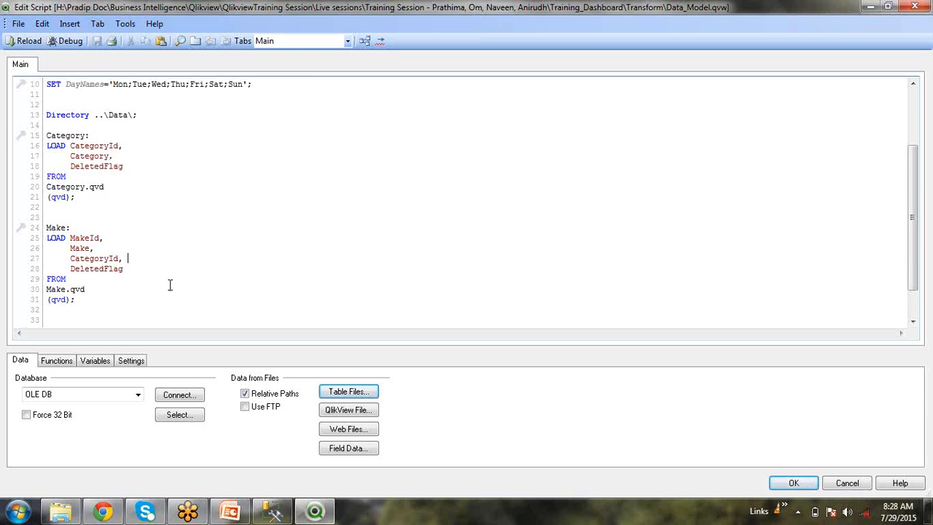
double_click(92, 146)
double_click(96, 268)
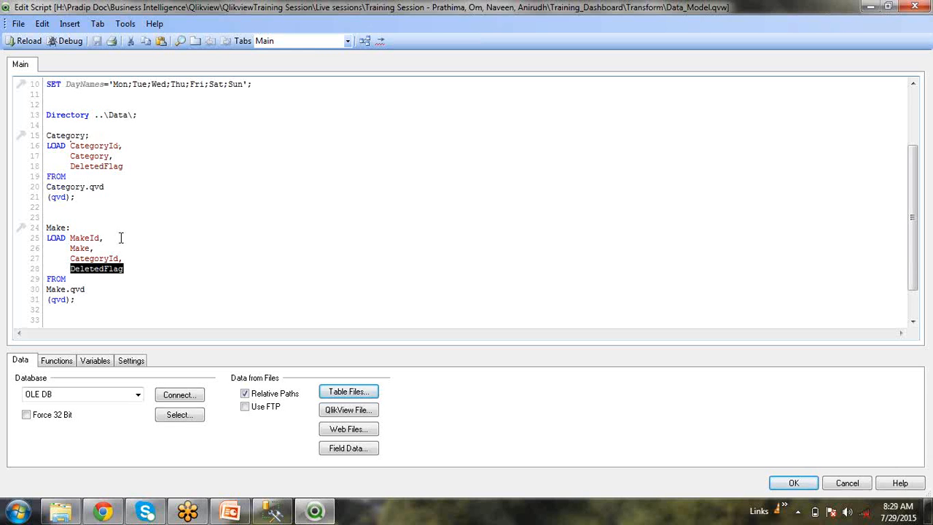
double_click(109, 166)
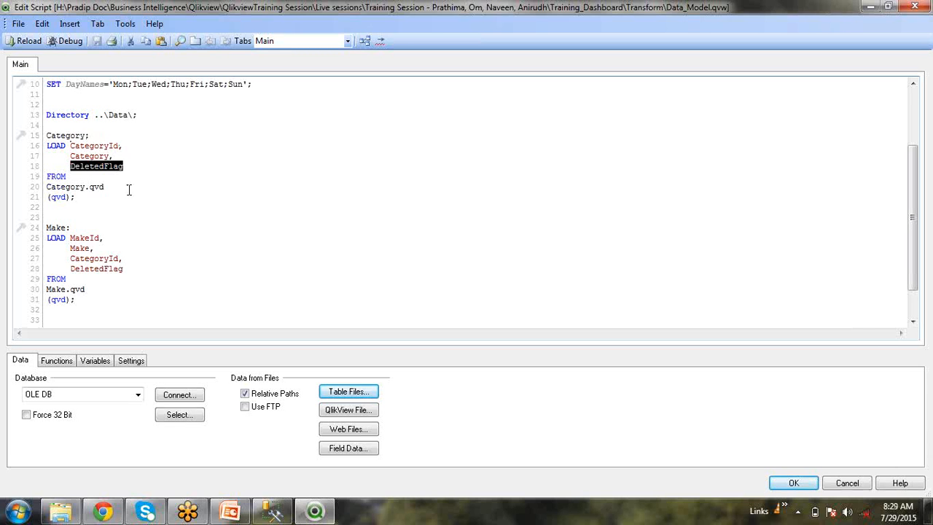
double_click(111, 269)
click(244, 238)
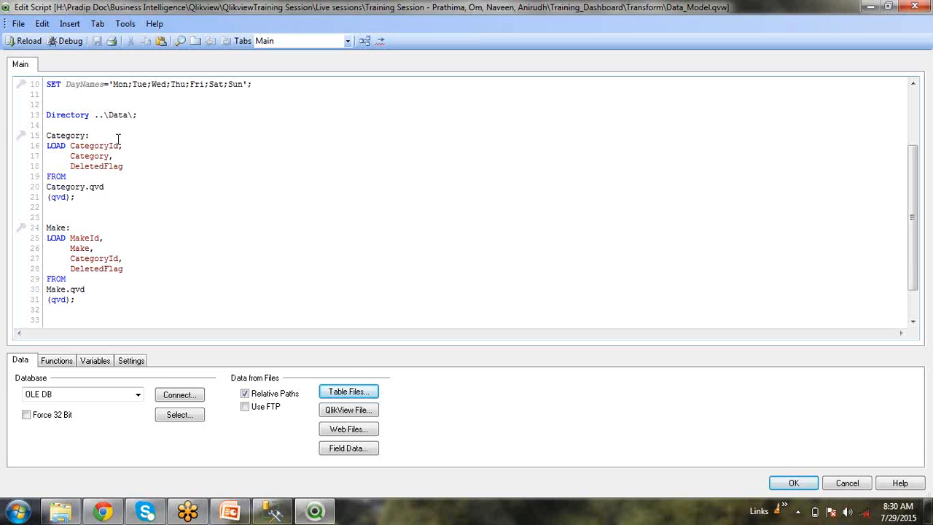
click(117, 139)
double_click(105, 259)
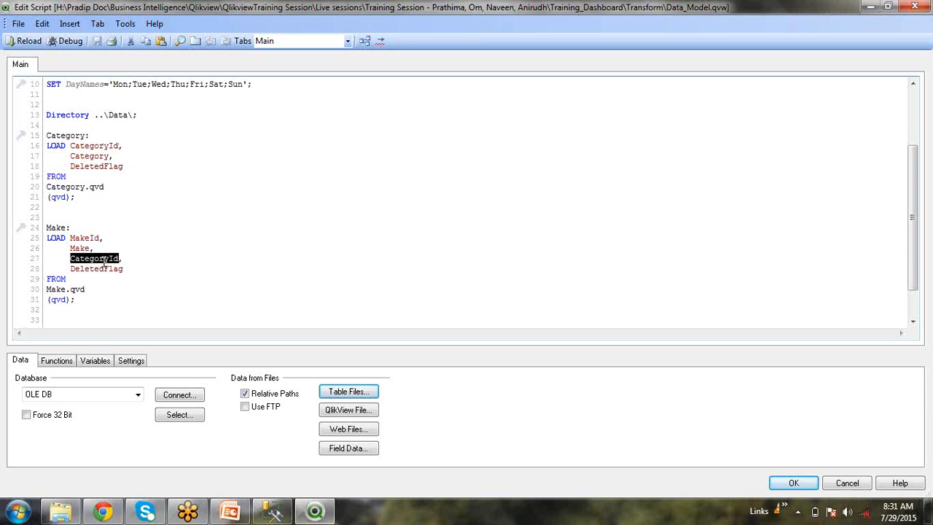
Check DeletedFlag in both LOAD statements, then reload the script and close the sheet's field selection without adding any listboxes
click(151, 273)
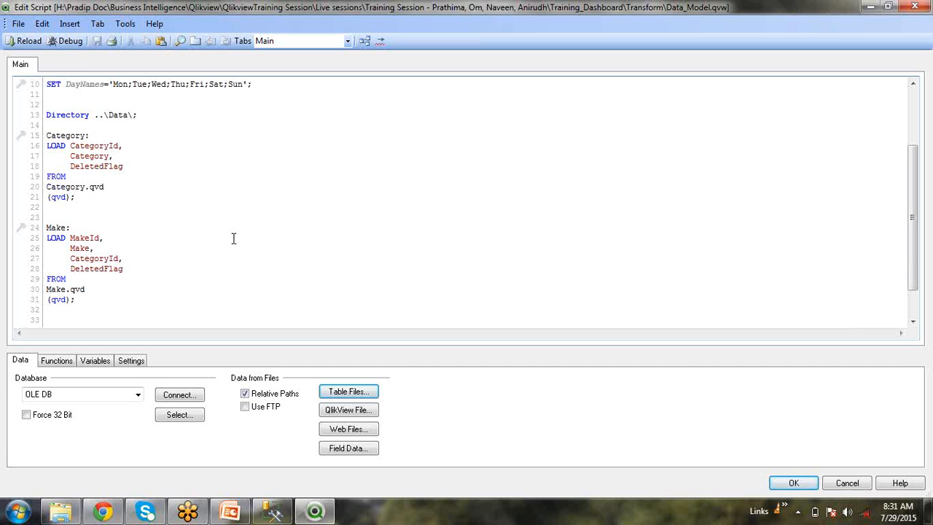
double_click(111, 172)
click(114, 172)
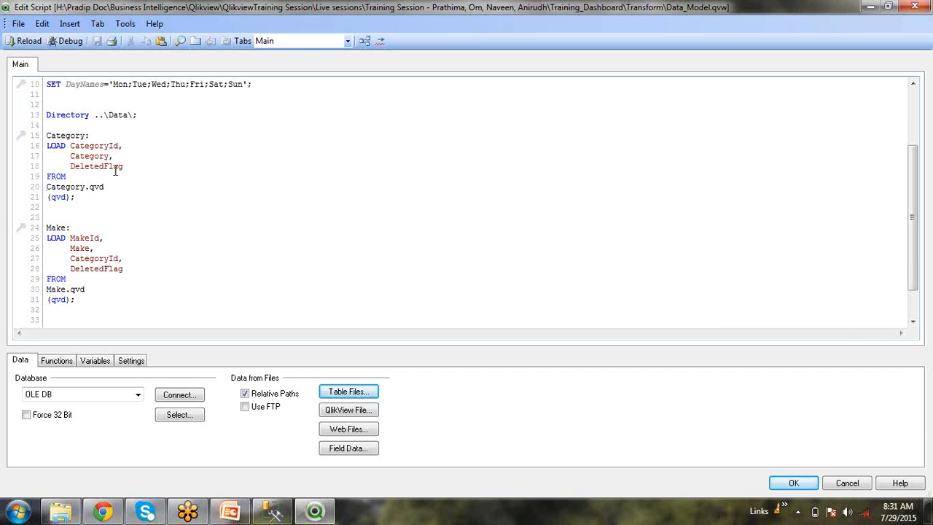
click(155, 262)
triple_click(115, 268)
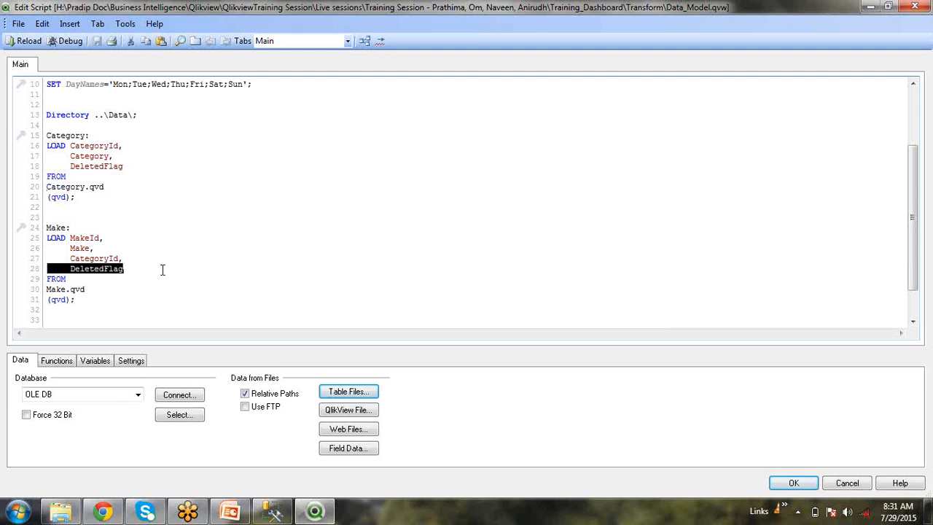
click(221, 270)
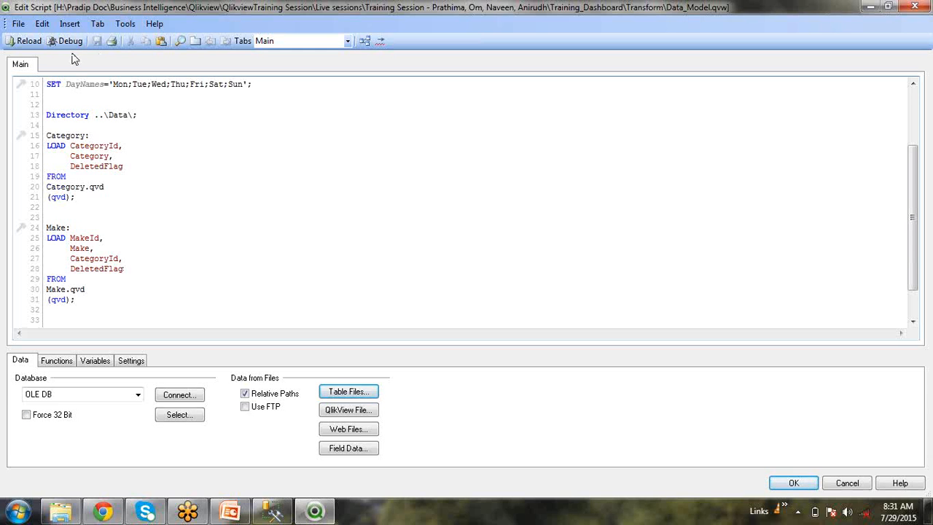
click(14, 44)
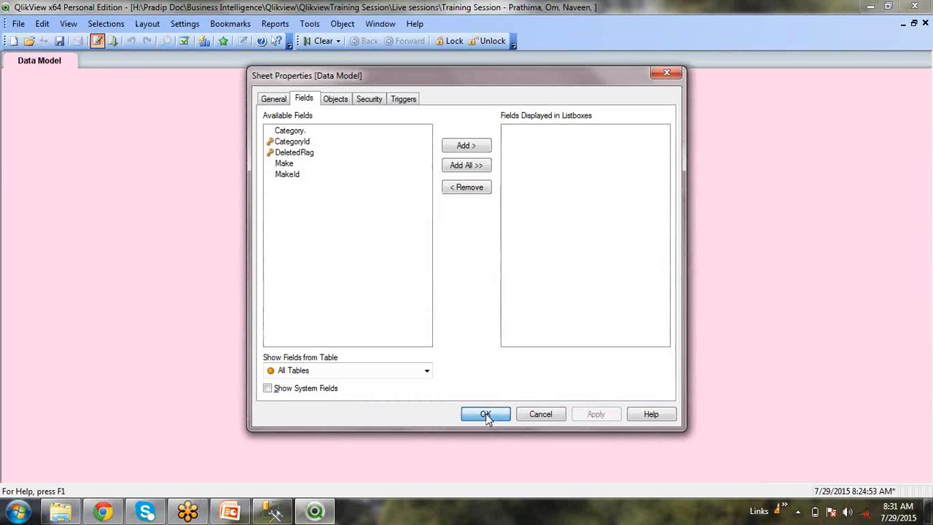
click(486, 413)
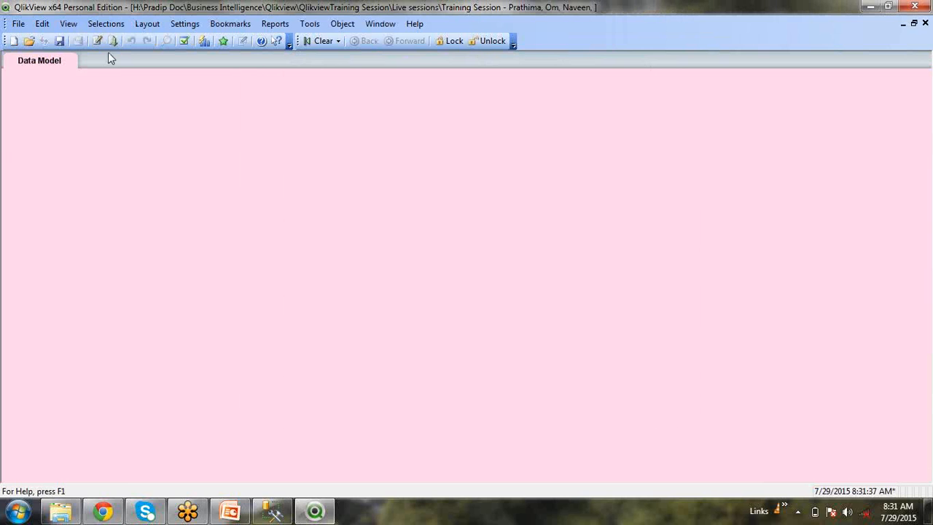
Spread out the Category, Make and $Syn 1 tables in the Table Viewer and examine the synthetic key joining them
click(19, 23)
click(71, 408)
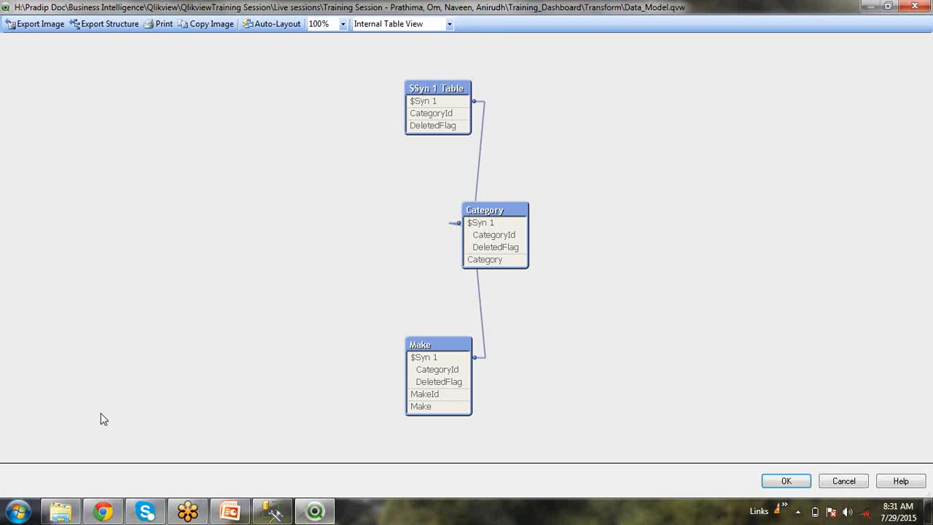
drag(499, 214, 694, 192)
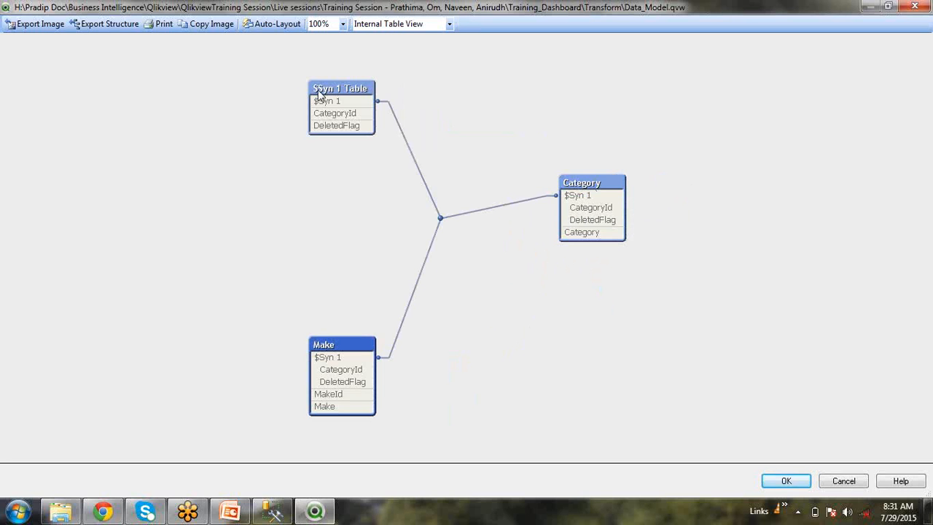
drag(320, 94, 259, 121)
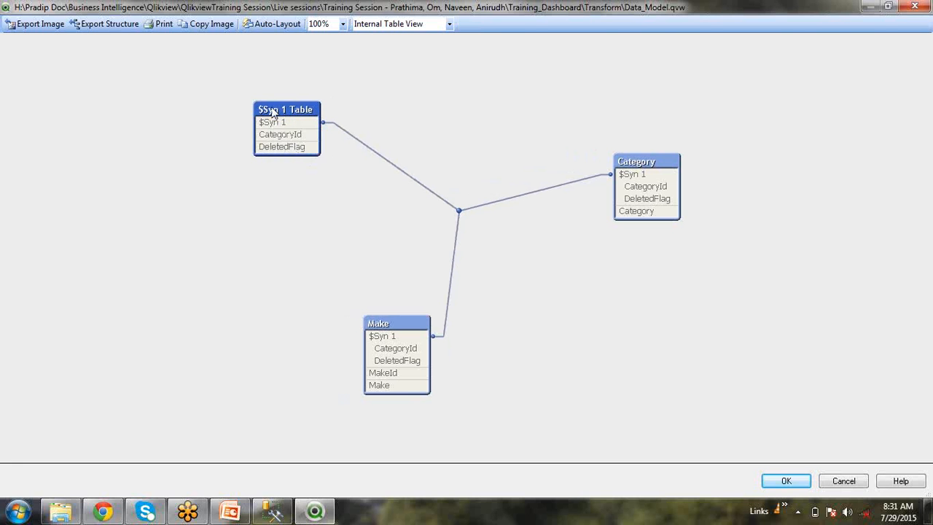
mouse_move(273, 111)
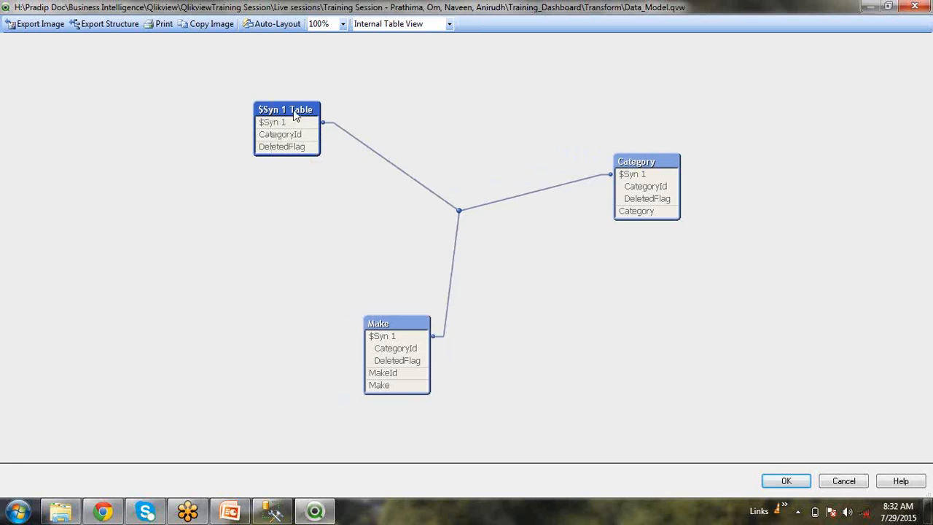
click(642, 162)
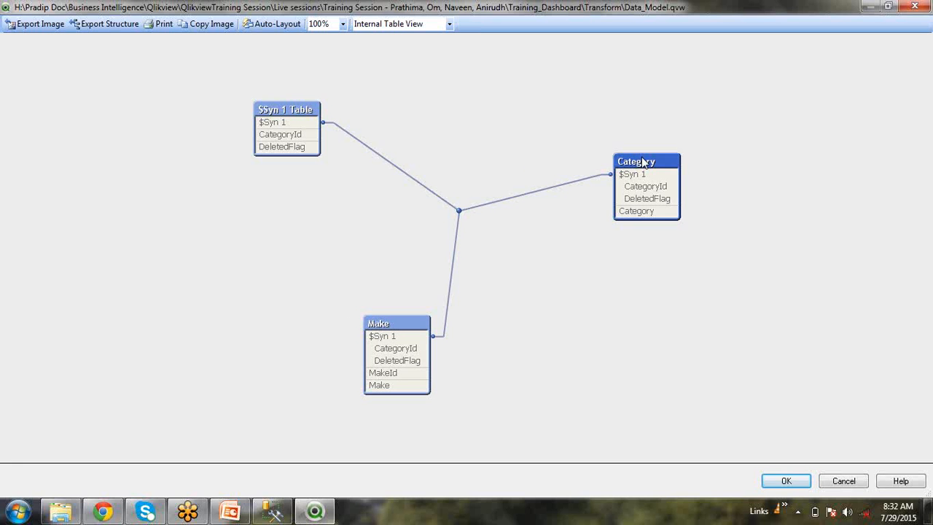
click(391, 322)
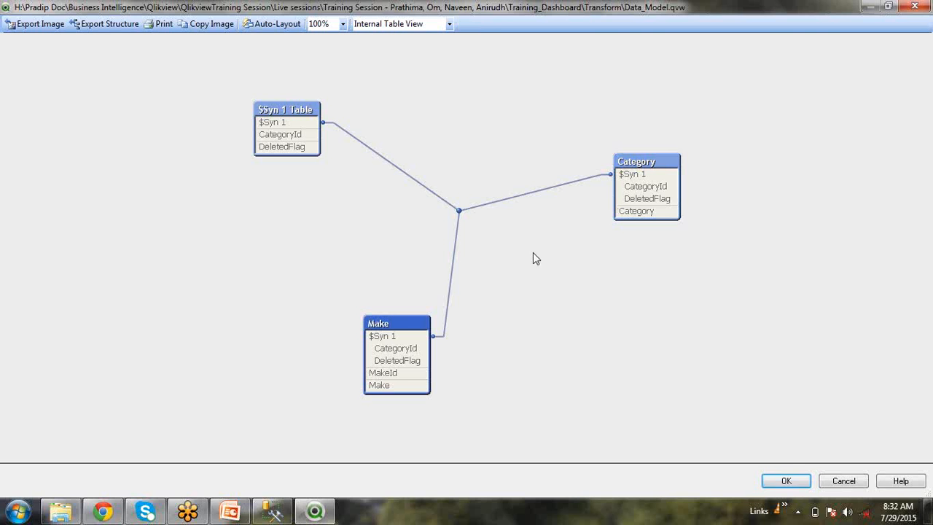
mouse_move(623, 198)
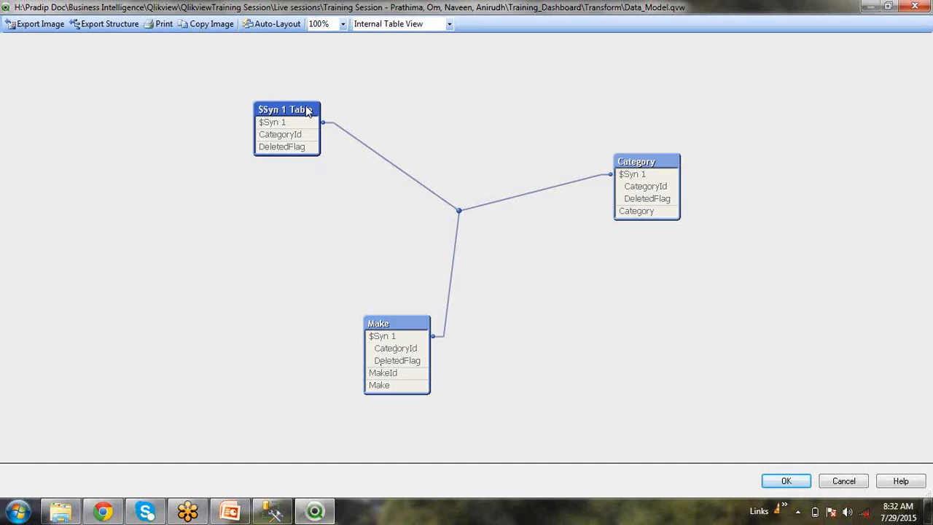
drag(307, 109, 353, 135)
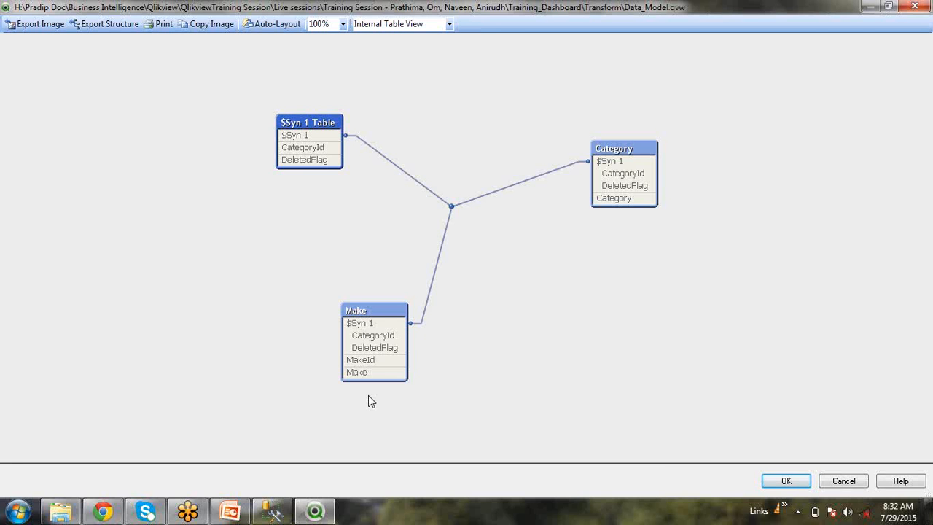
click(780, 481)
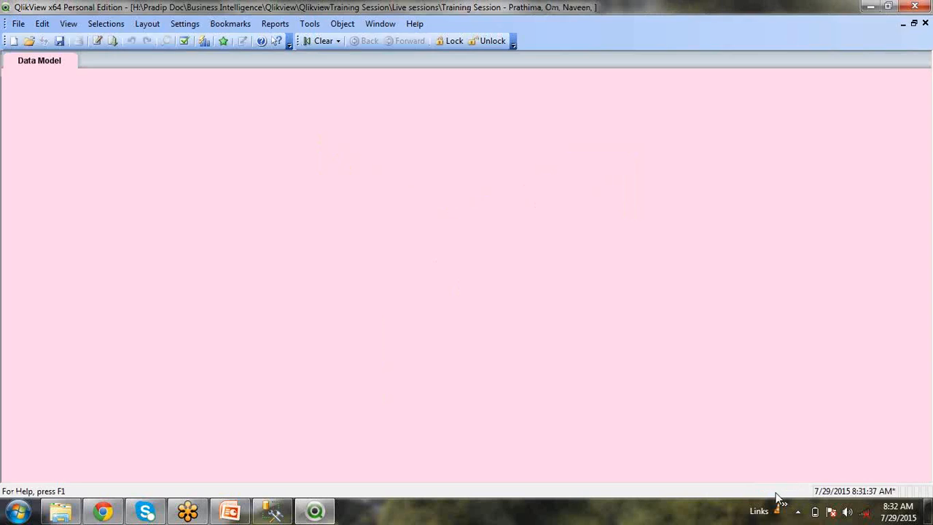
Comment out DeletedFlag in the Make load with //, removing the comma after CategoryId, and save the document
click(97, 41)
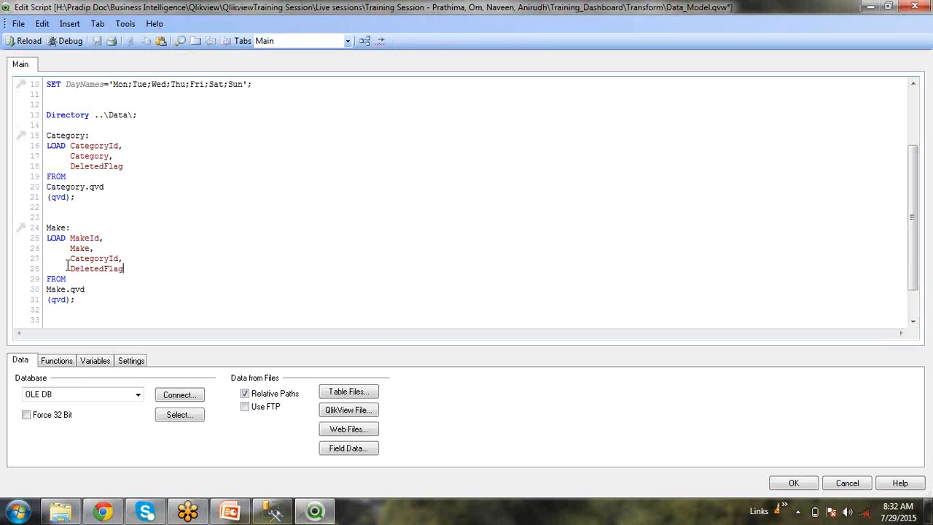
click(65, 268)
text(//)
double_click(111, 258)
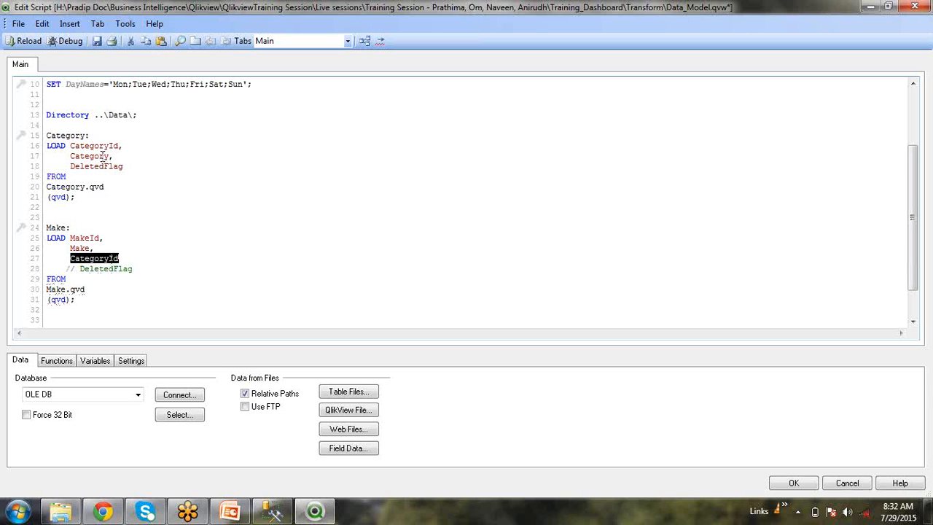
double_click(112, 146)
click(113, 145)
double_click(113, 146)
click(162, 237)
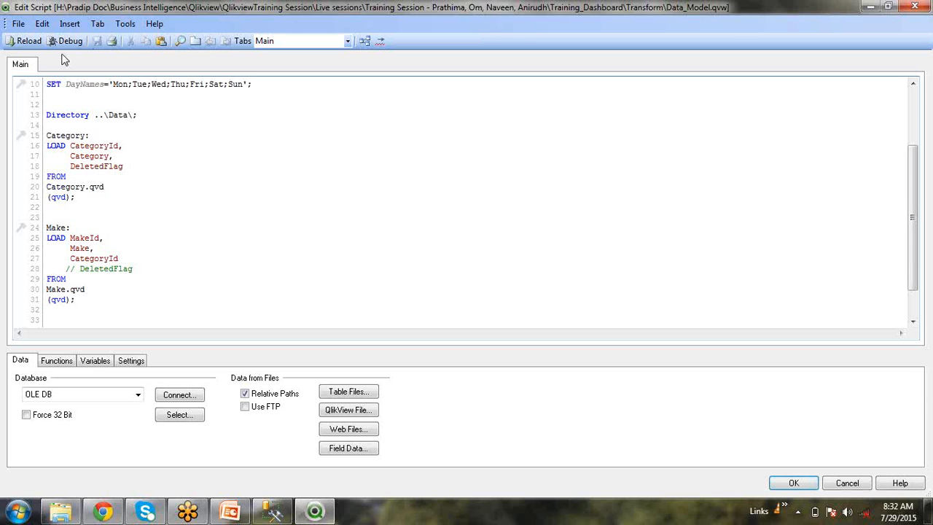
Reload the script and rearrange the linked Category and Make tables in the Table Viewer
click(28, 41)
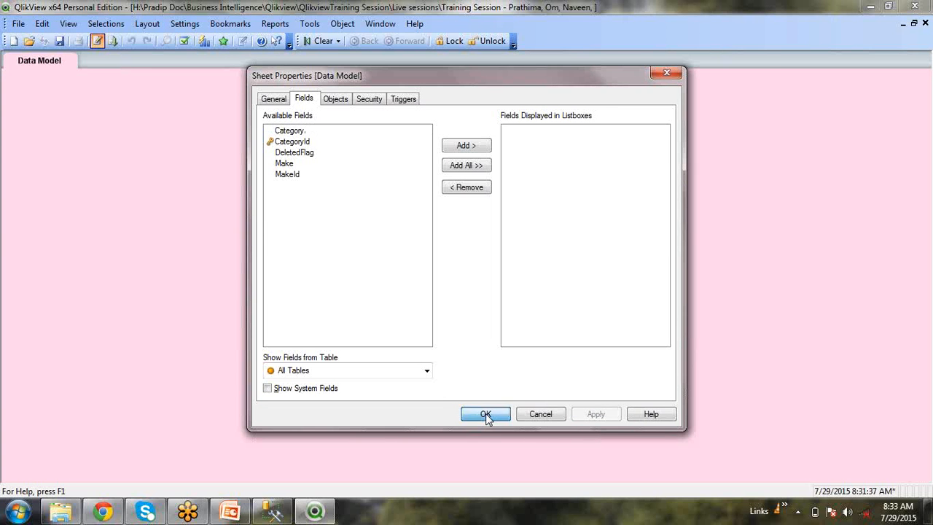
click(486, 413)
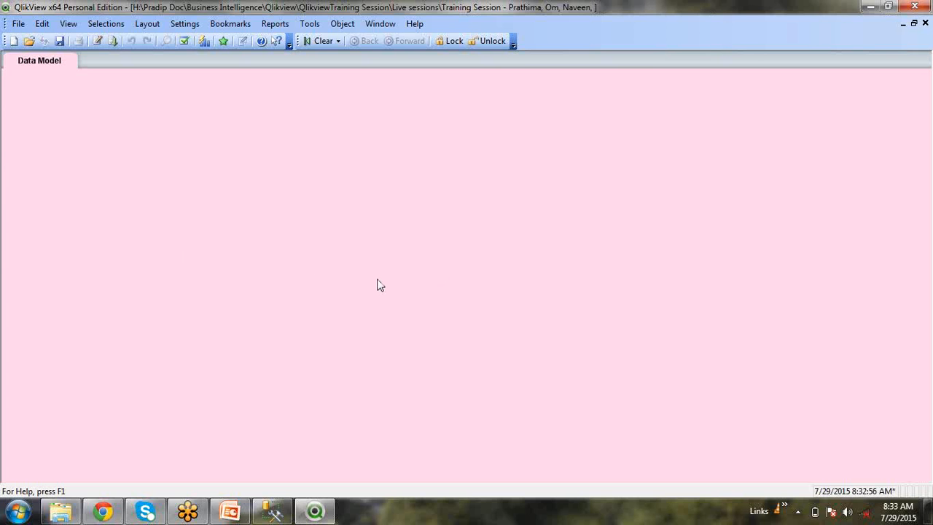
key(ctrl+t)
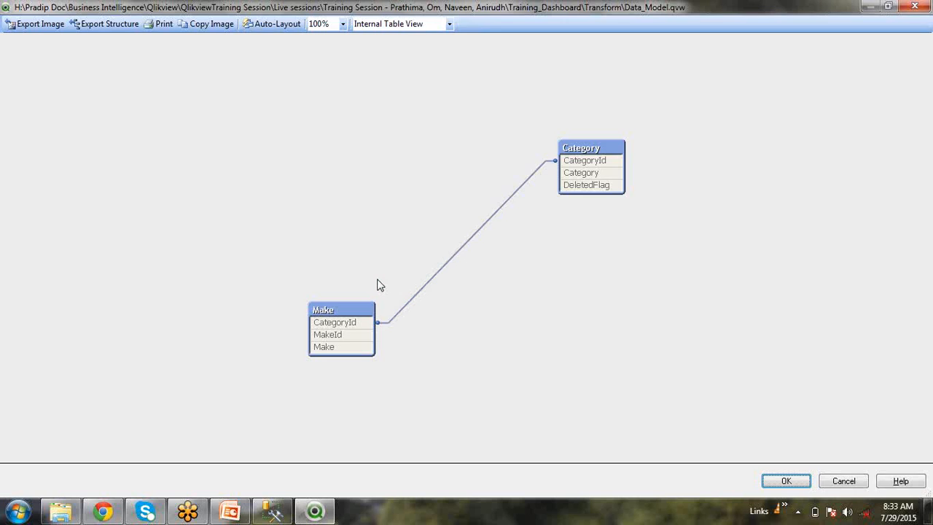
drag(354, 311, 318, 100)
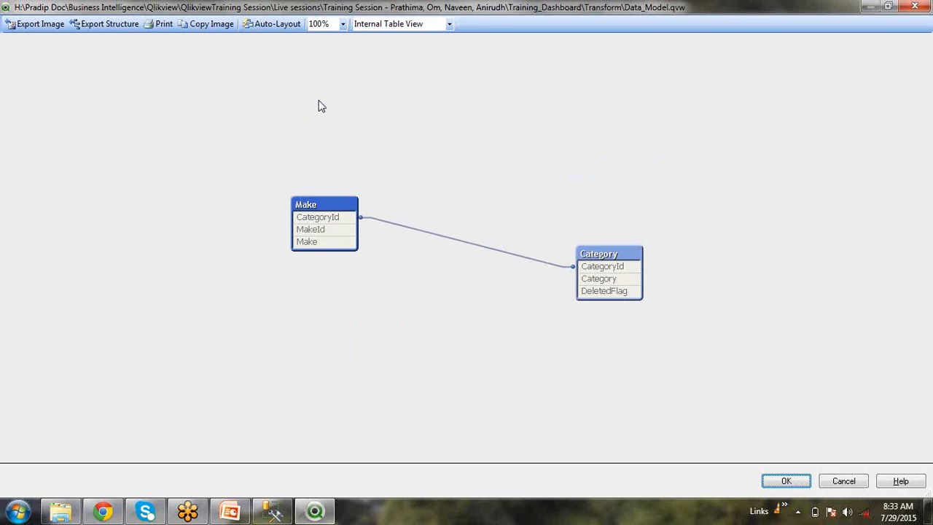
drag(602, 266, 357, 224)
drag(503, 272, 600, 295)
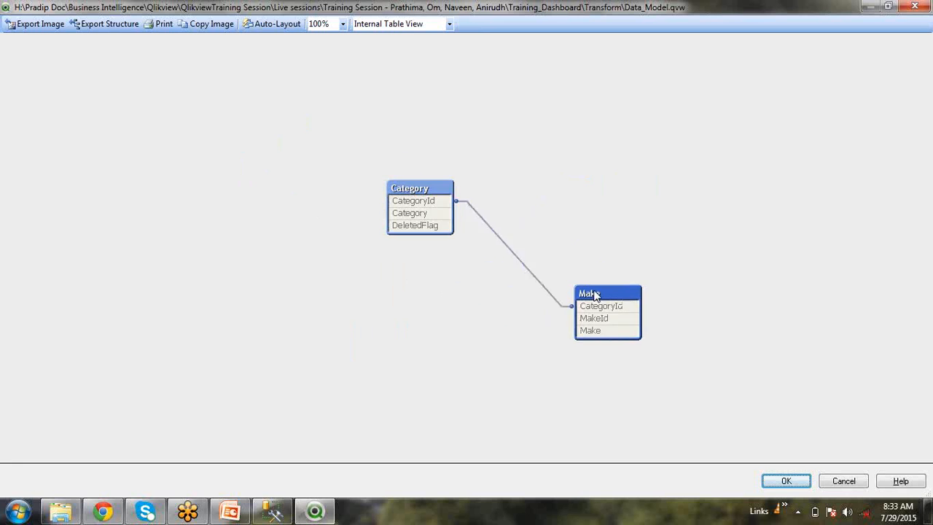
Preview the records of the Category table and close the preview
right_click(379, 179)
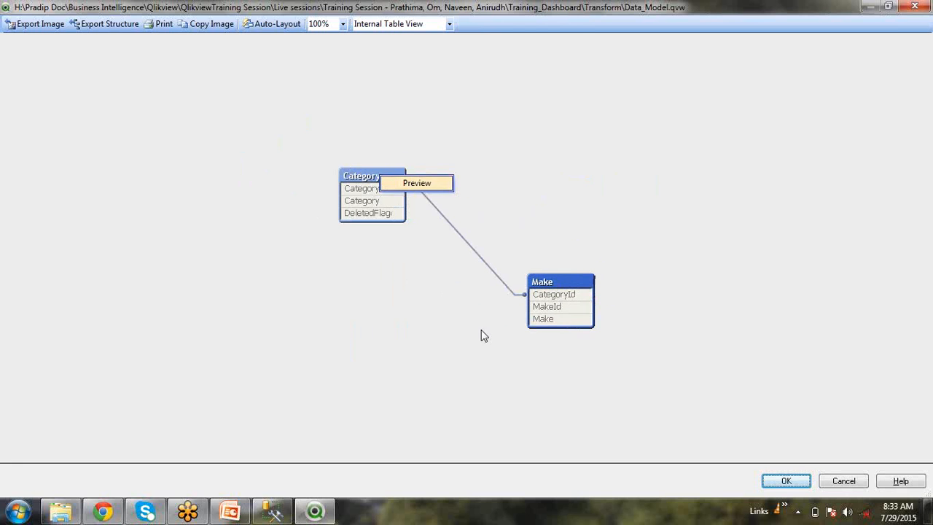
key(Return)
click(144, 83)
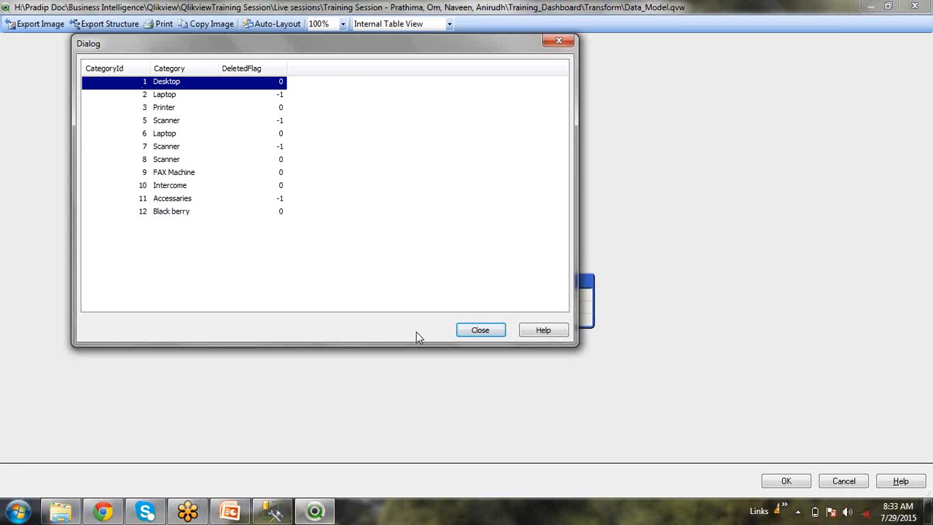
click(477, 330)
Preview the Make table's records and examine which makes belong to CategoryId 1
right_click(561, 284)
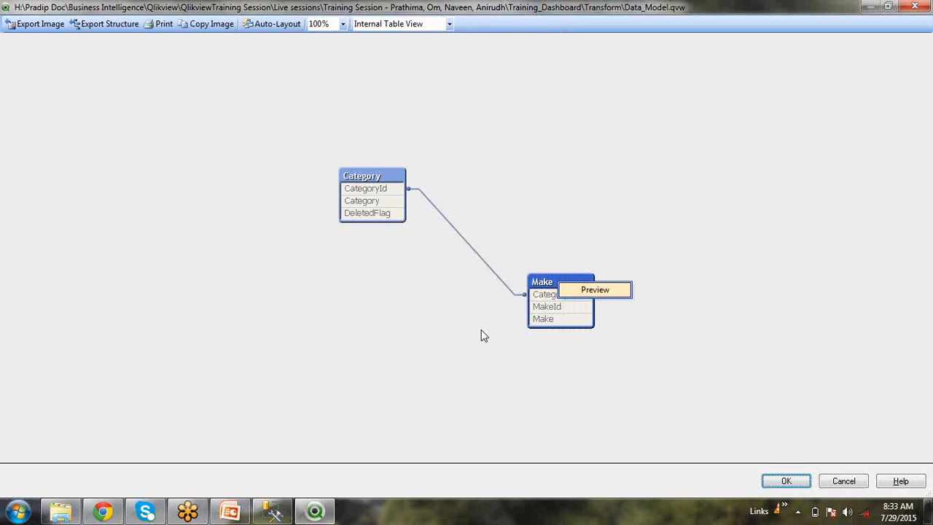
key(Return)
click(158, 83)
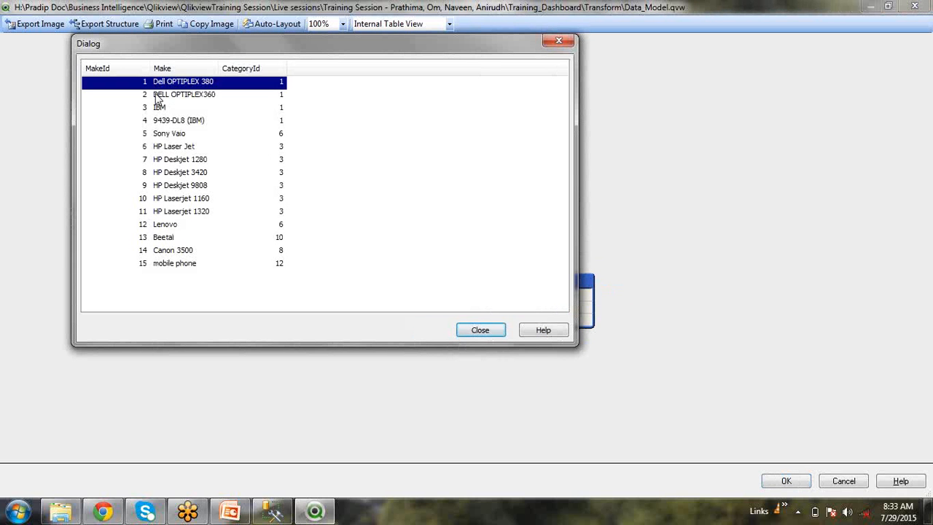
click(162, 108)
click(161, 134)
click(212, 159)
click(279, 84)
click(223, 120)
click(203, 109)
click(207, 95)
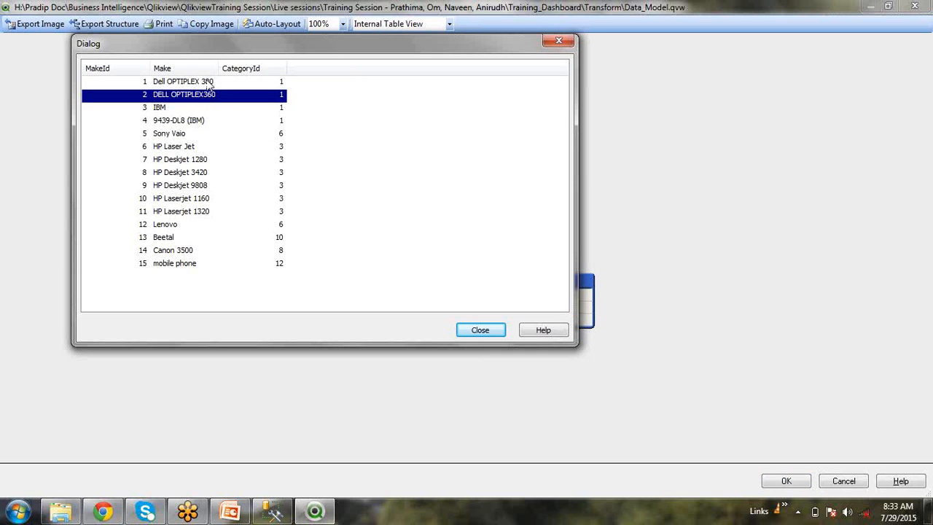
click(209, 83)
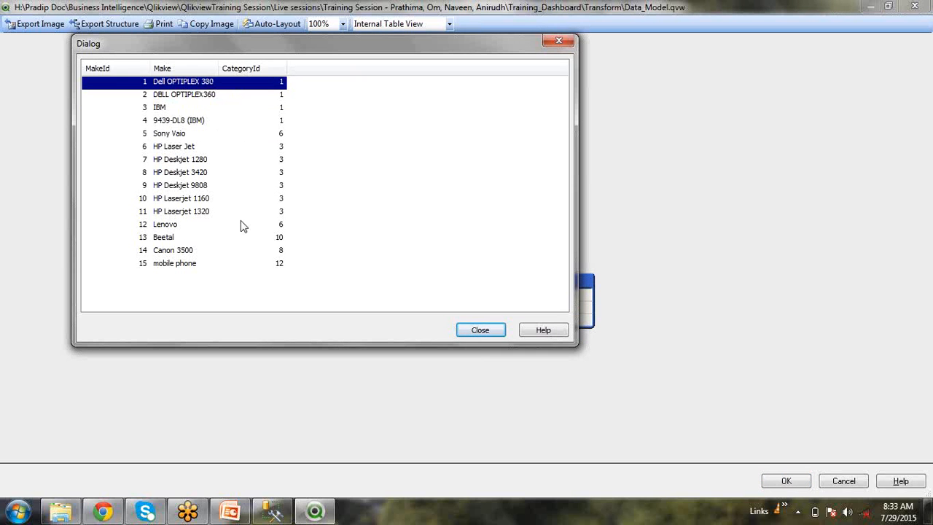
Examine the makes that belong to CategoryId 3 and 6, then close the Make preview
click(270, 150)
click(229, 159)
click(225, 174)
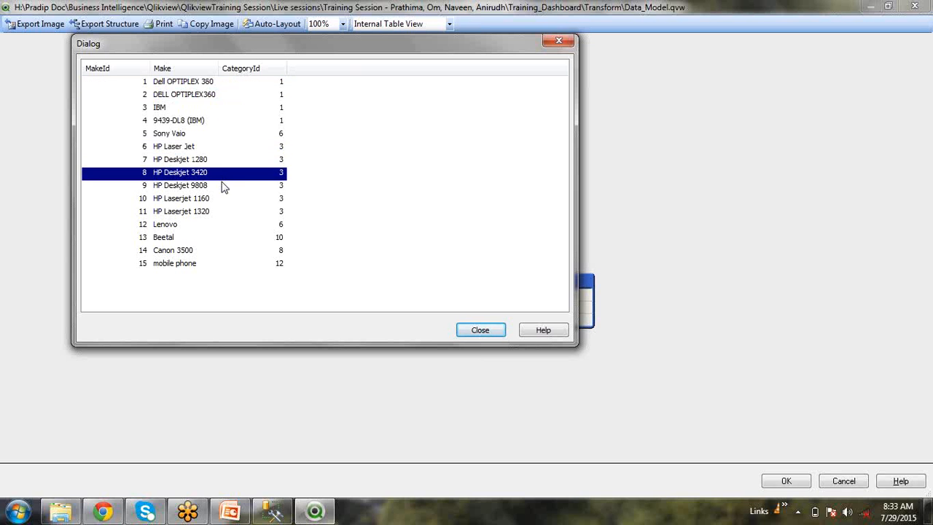
click(223, 187)
click(221, 204)
click(223, 215)
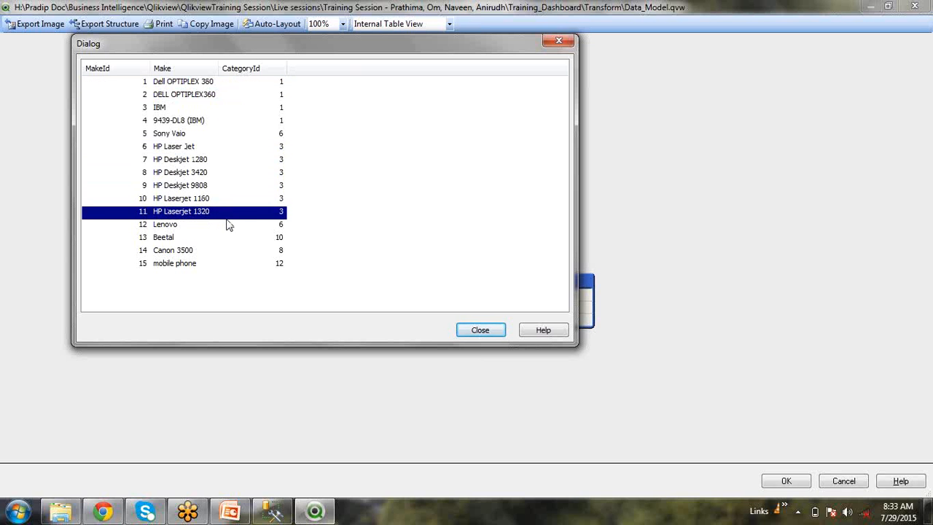
click(227, 226)
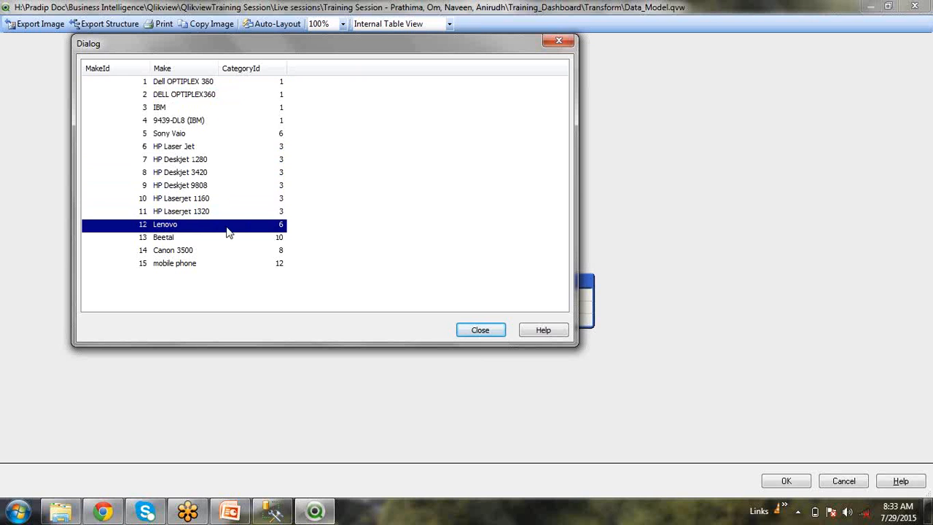
click(209, 135)
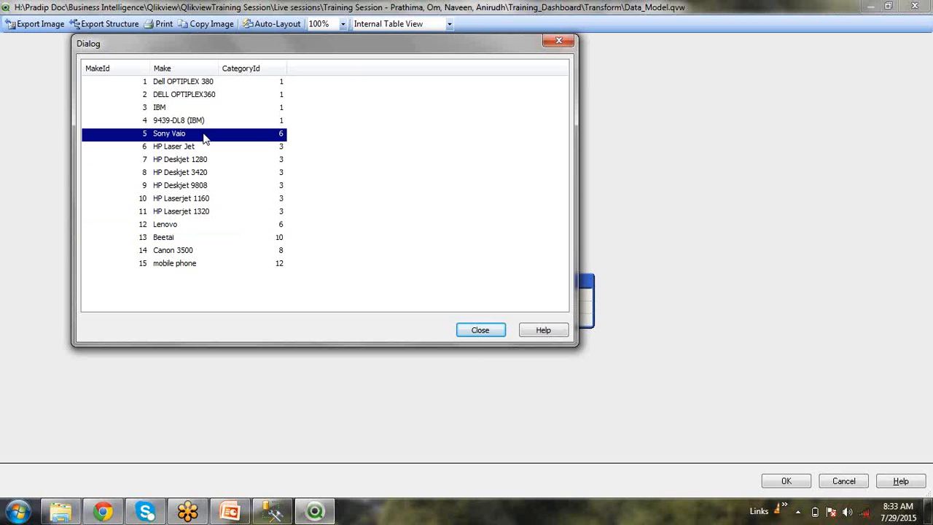
click(179, 228)
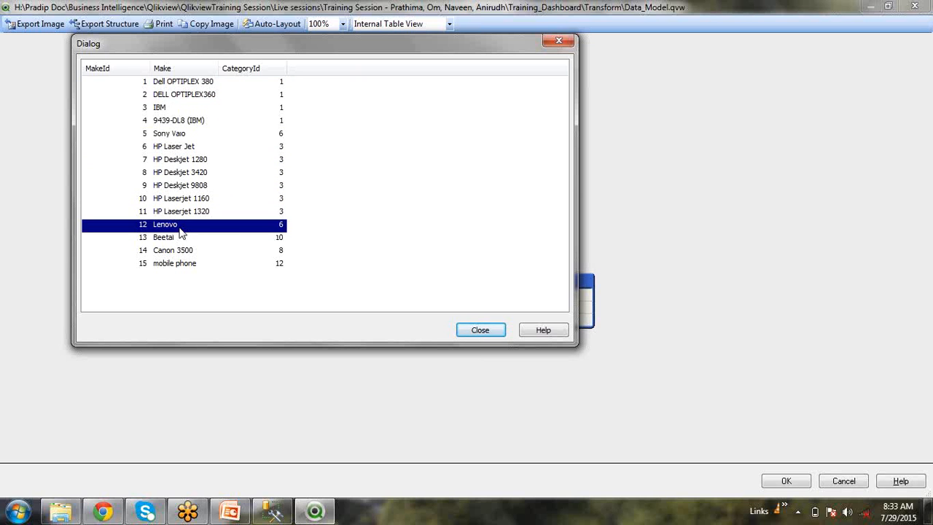
click(481, 330)
Preview the records of the Category table and the Make table once more, then leave the Table Viewer
right_click(374, 178)
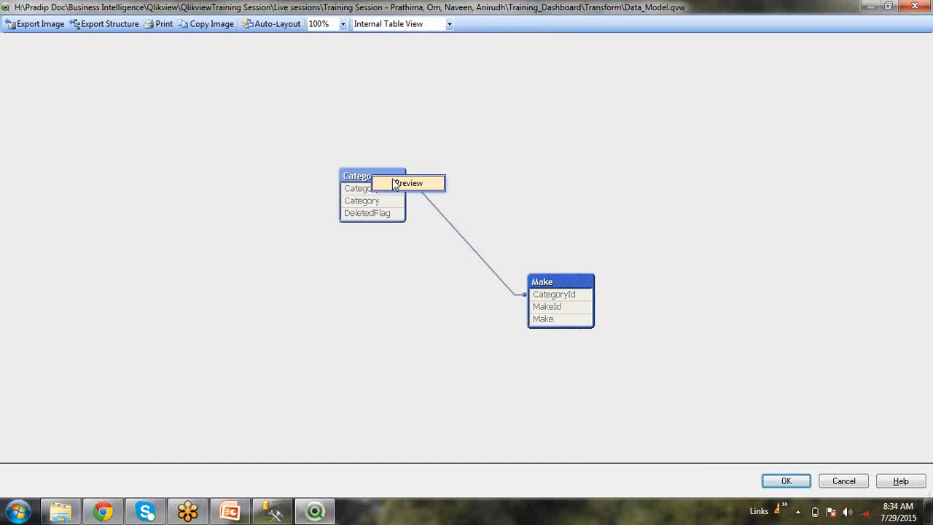
click(405, 183)
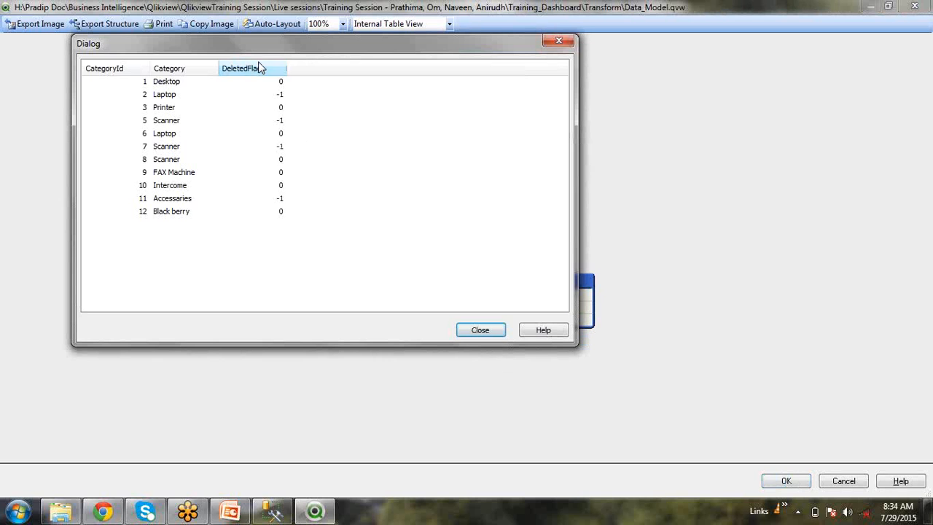
click(484, 329)
right_click(543, 286)
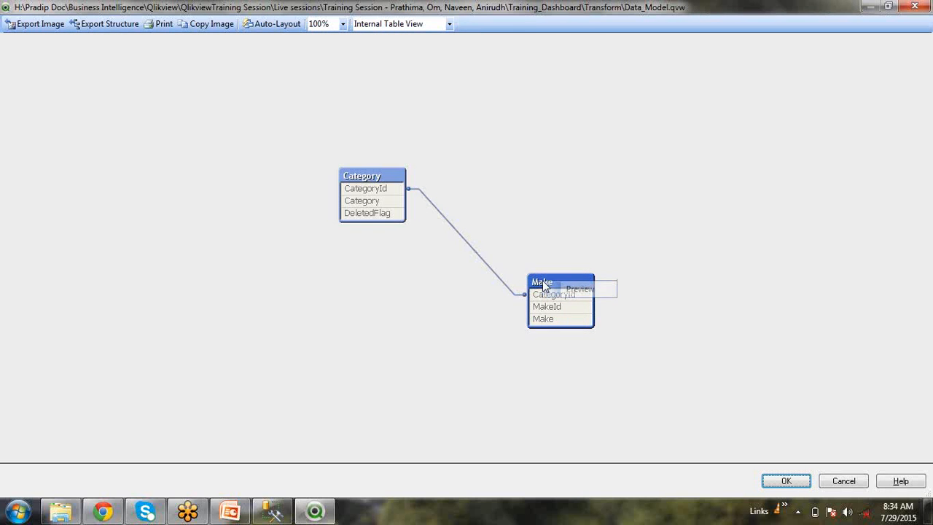
click(579, 288)
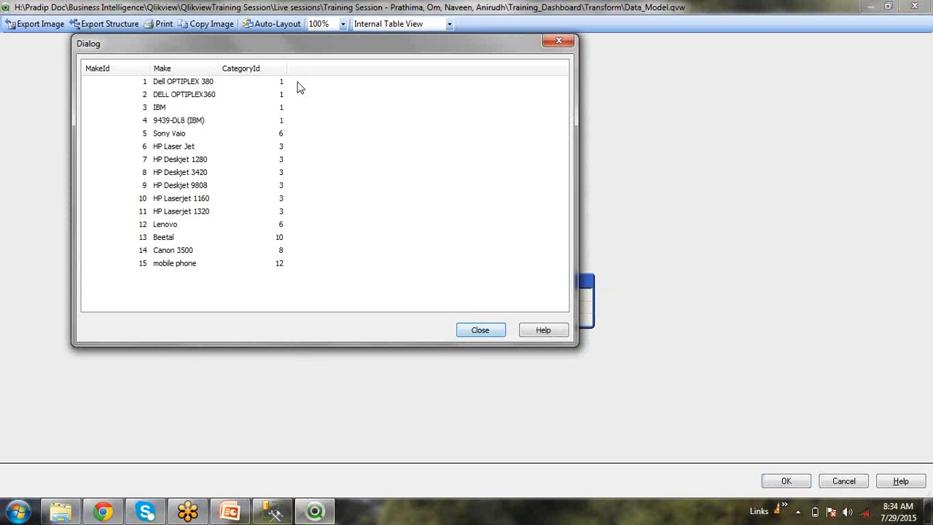
drag(290, 68, 271, 69)
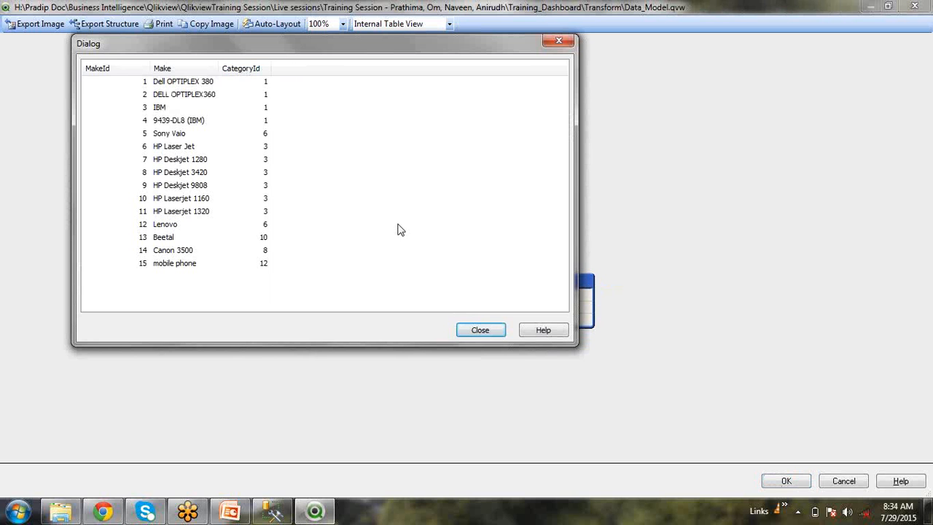
click(467, 330)
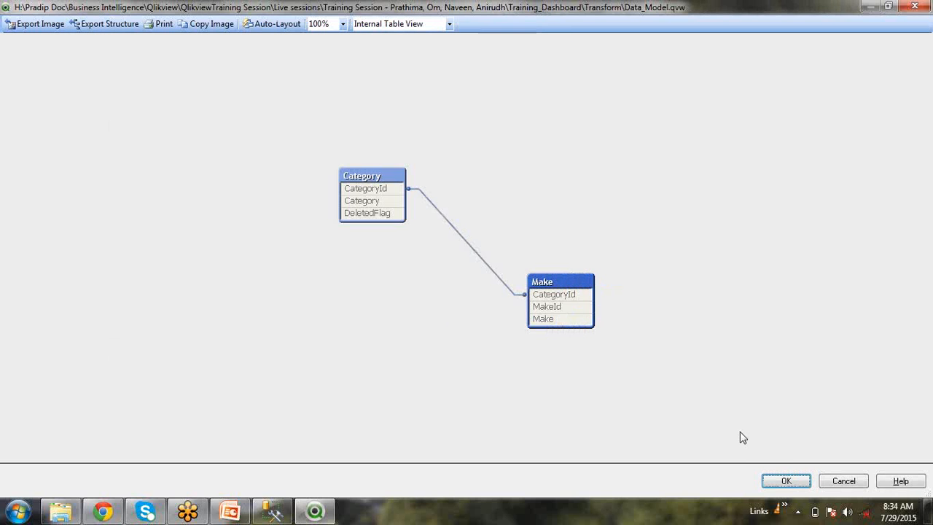
click(842, 482)
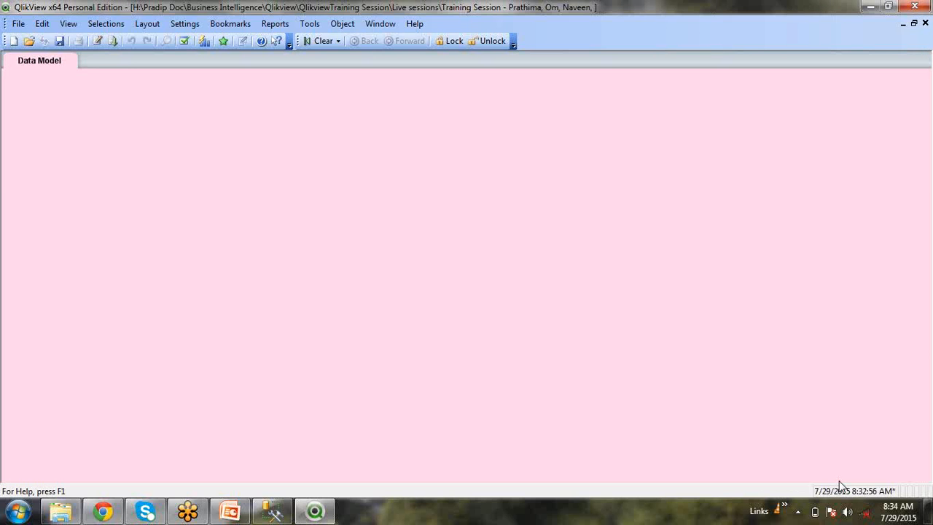
Restore the commented-out DeletedFlag field in the Make load statement, with a comma after CategoryId, then save and reload the script
click(97, 41)
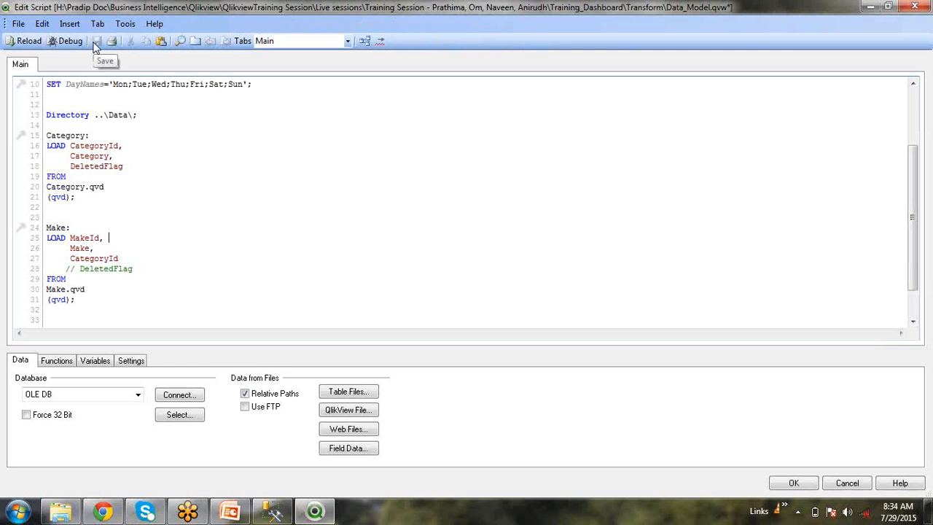
click(127, 258)
text(,)
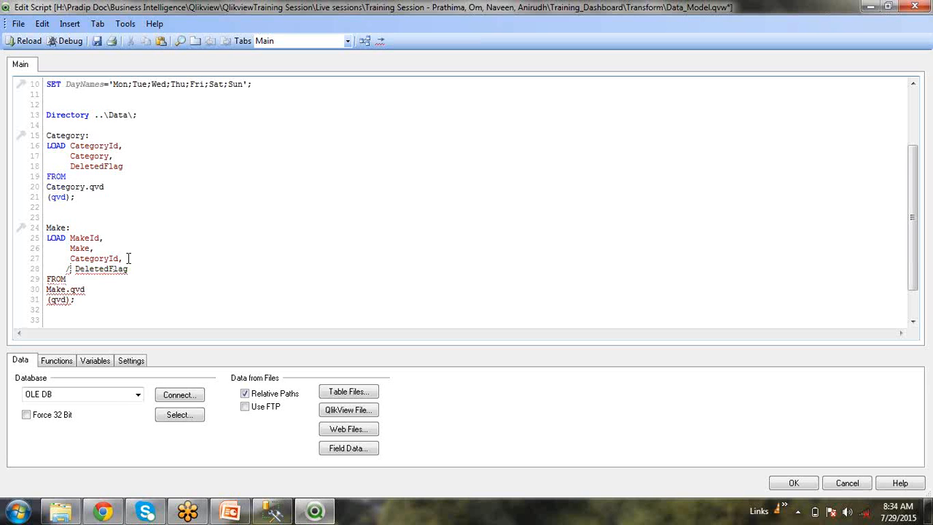
key(ctrl+k)
key(u)
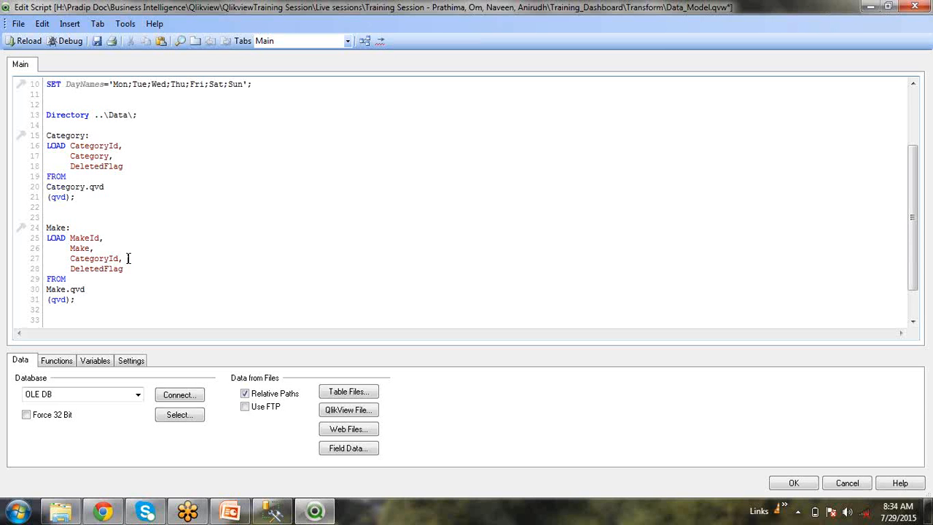
click(96, 42)
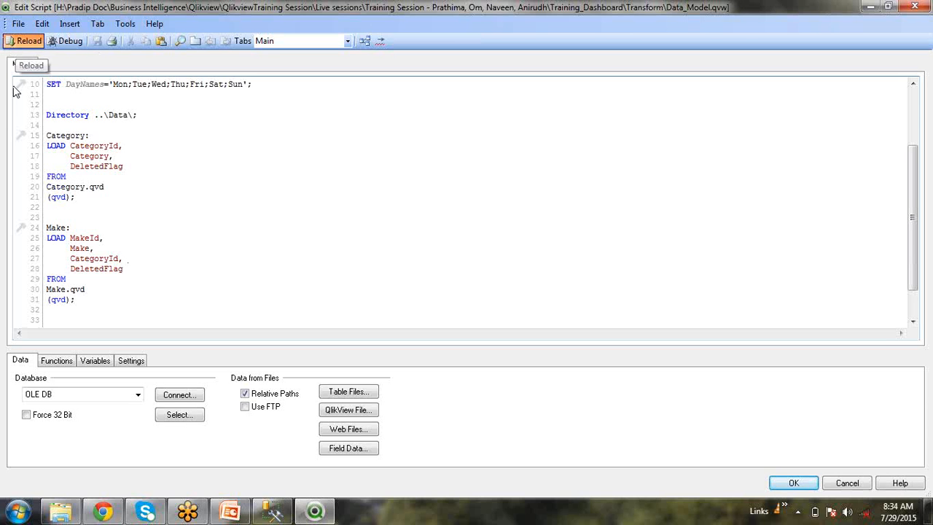
key(ctrl+r)
click(485, 413)
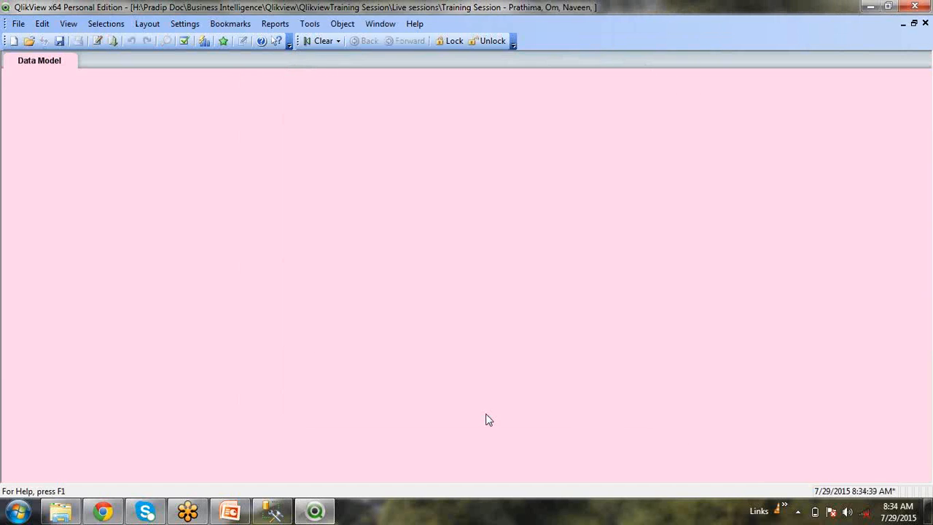
Examine the synthetic key linking Category and Make in the Table Viewer, moving the Make table aside, then close the viewer
key(ctrl+t)
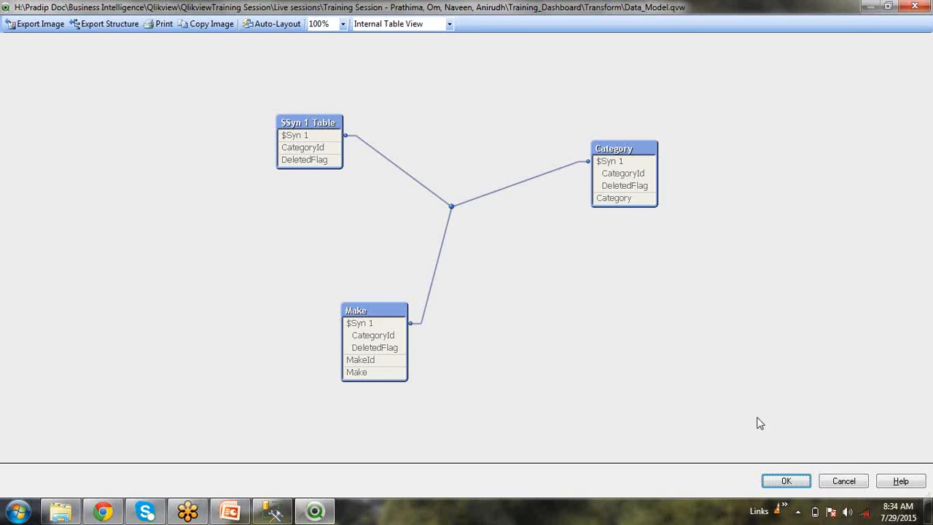
click(829, 484)
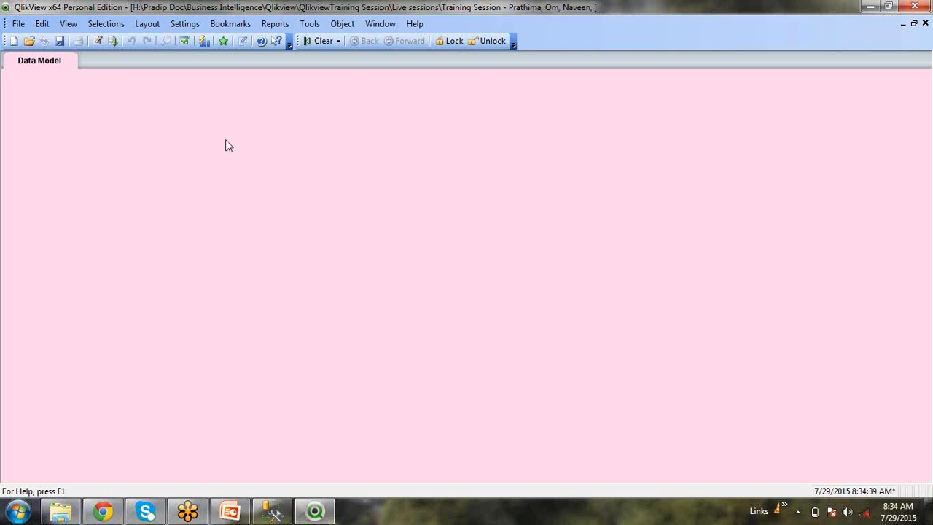
key(ctrl+t)
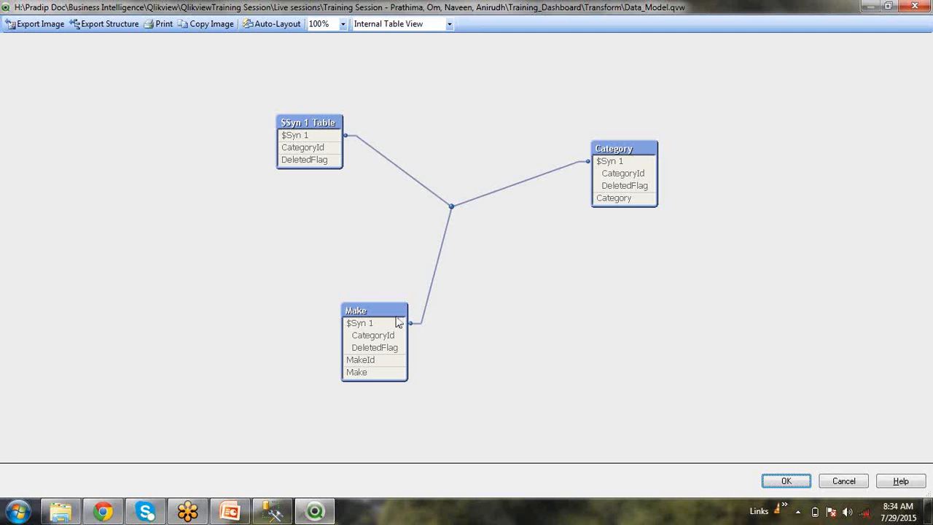
drag(393, 318, 299, 303)
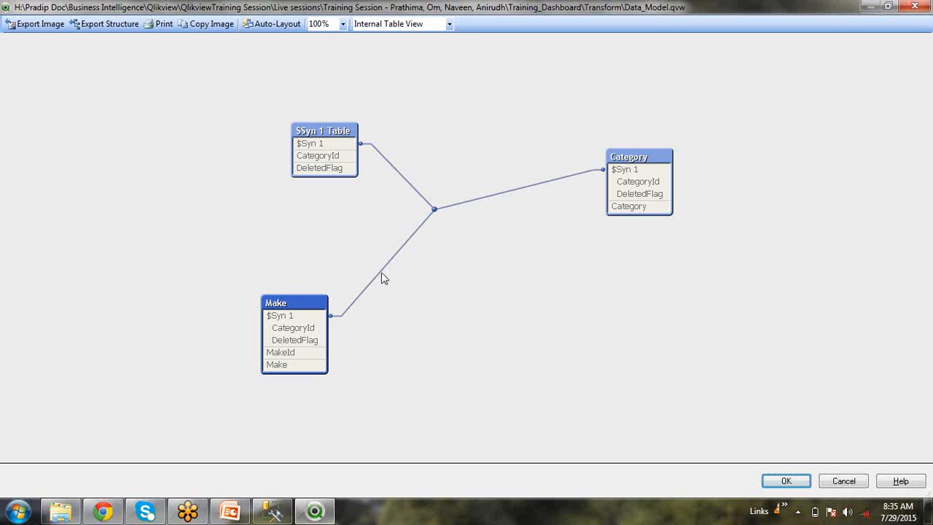
mouse_move(326, 132)
mouse_move(304, 350)
mouse_move(276, 306)
mouse_move(297, 306)
click(348, 328)
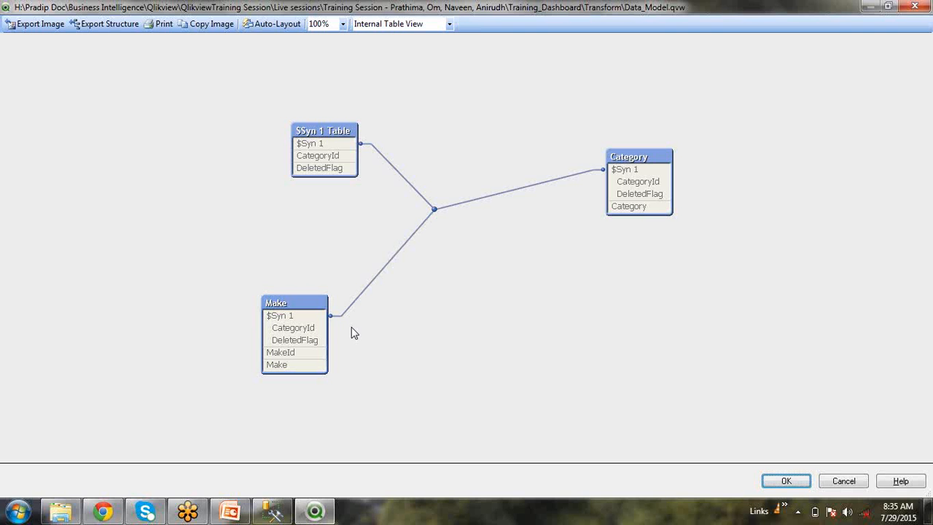
click(628, 167)
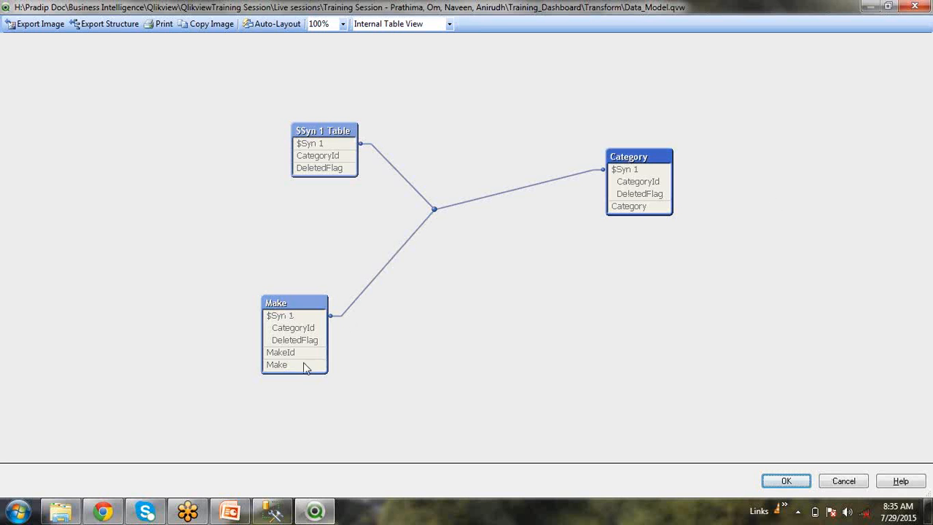
click(838, 486)
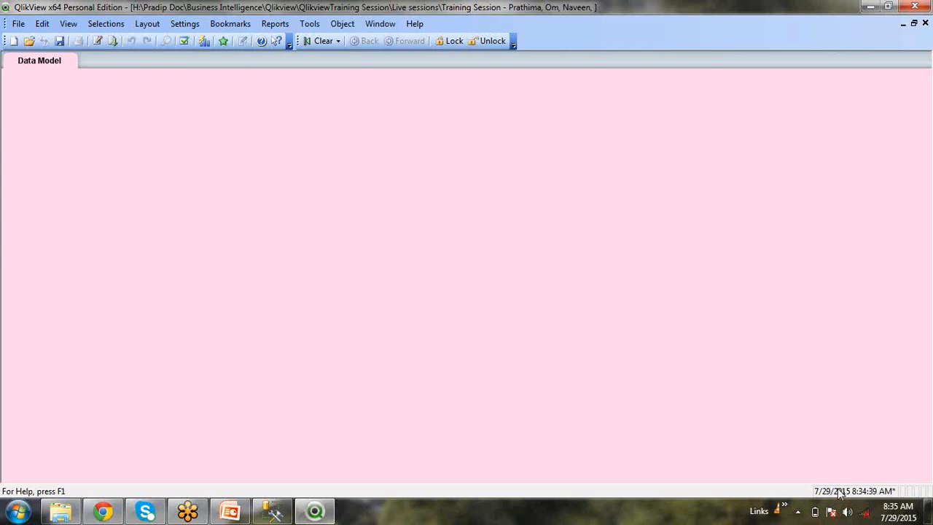
Add a QUALIFY *; statement between the Directory line and the Category load in the script
key(ctrl+e)
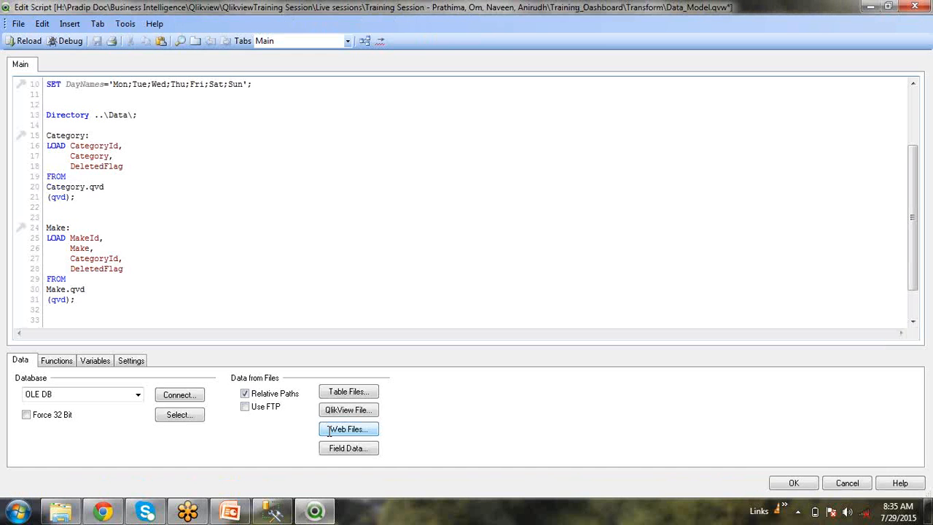
click(95, 125)
key(Return)
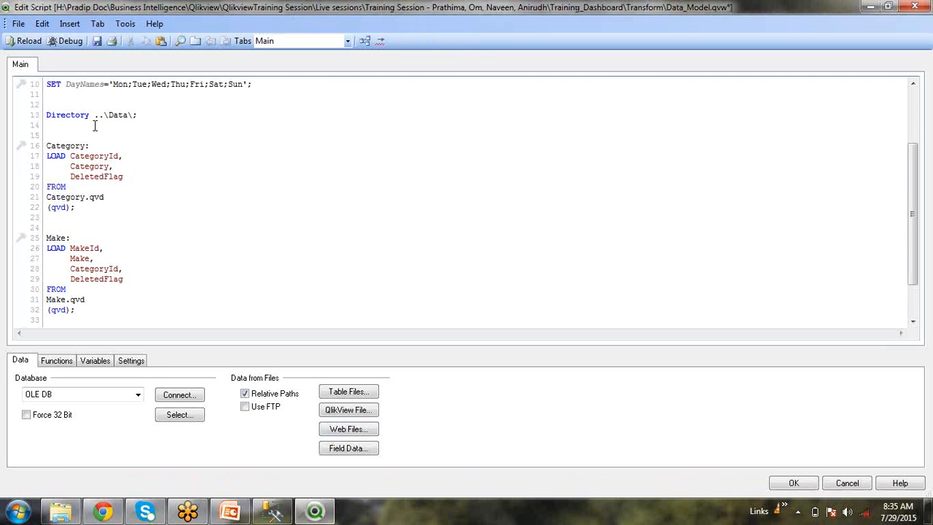
key(Return)
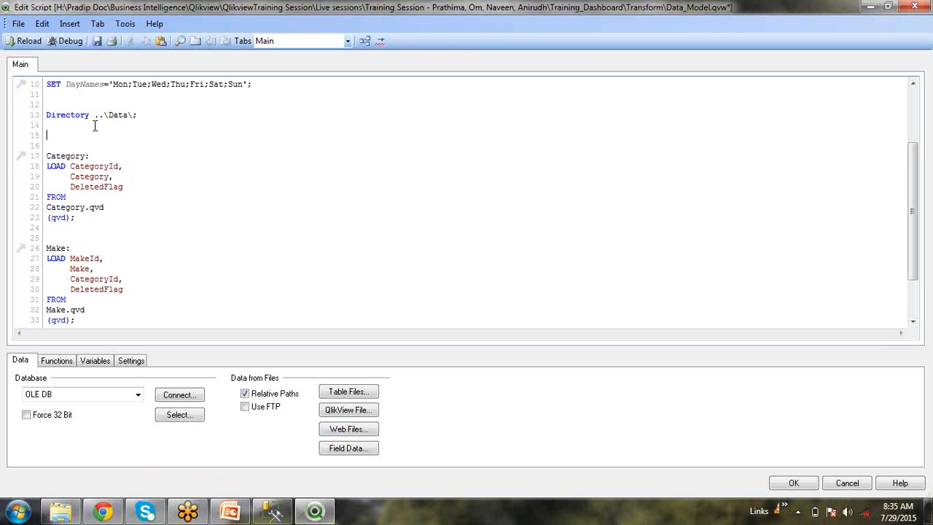
text(qu)
key(Return)
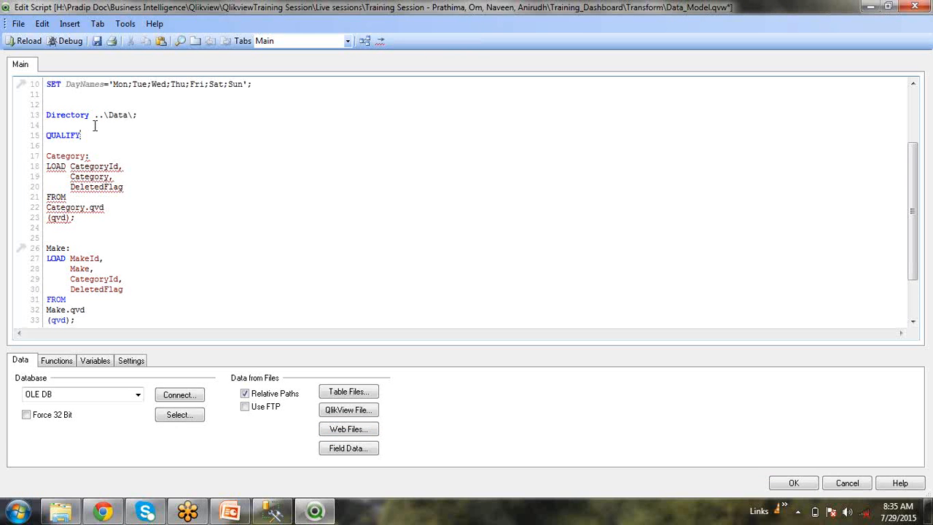
text(*;)
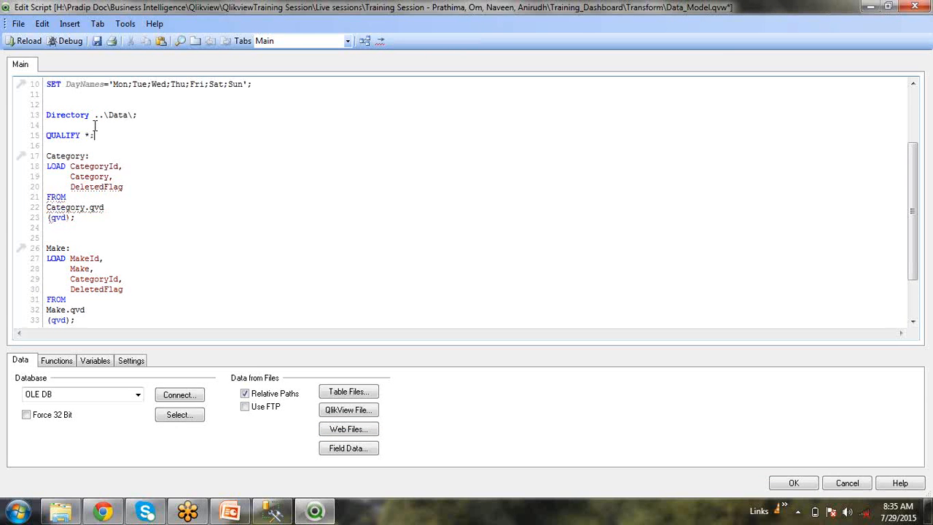
Add an UNQUALIFY *; statement below the Make load at the end of the script
scroll(102, 146, down, 2)
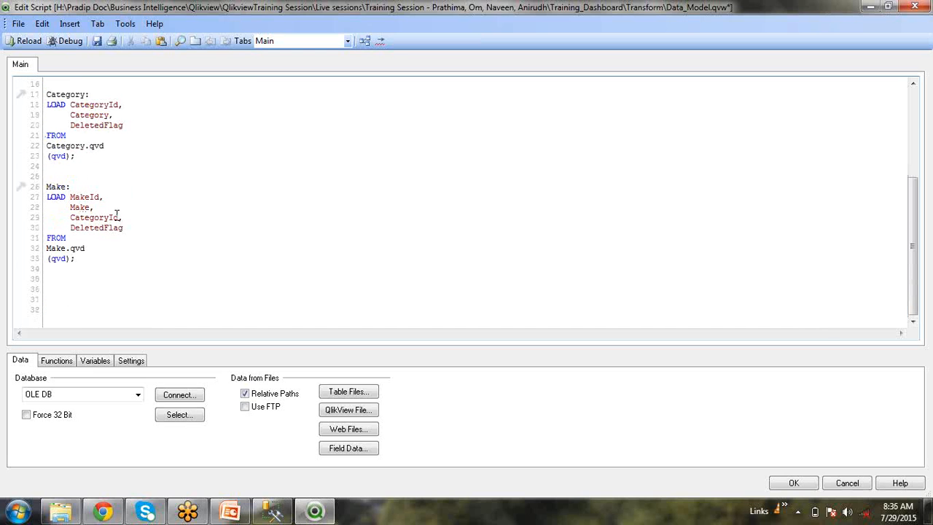
click(130, 289)
key(Return)
text(u)
key(Down)
key(Return)
text(*)
click(131, 316)
scroll(159, 301, down, 1)
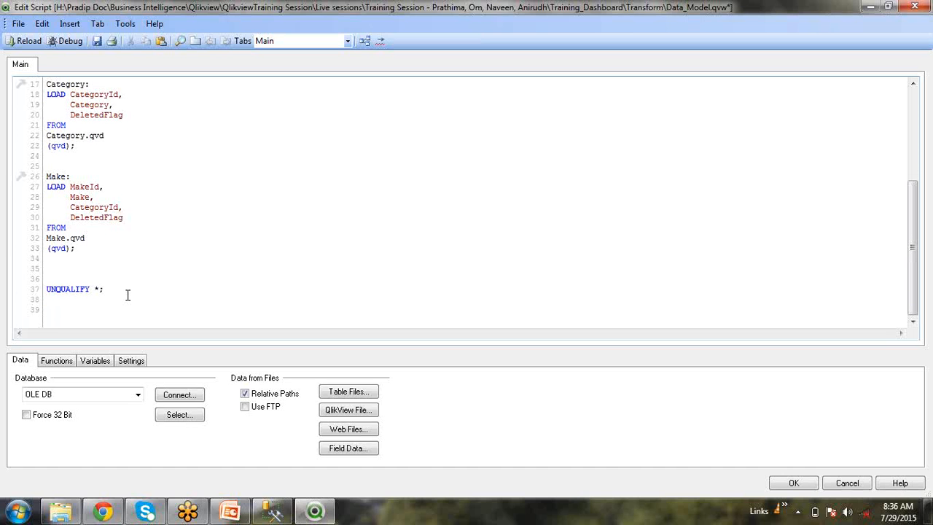
Save and reload the qualified script, accepting the sheet properties without adding any listbox fields
scroll(164, 260, up, 5)
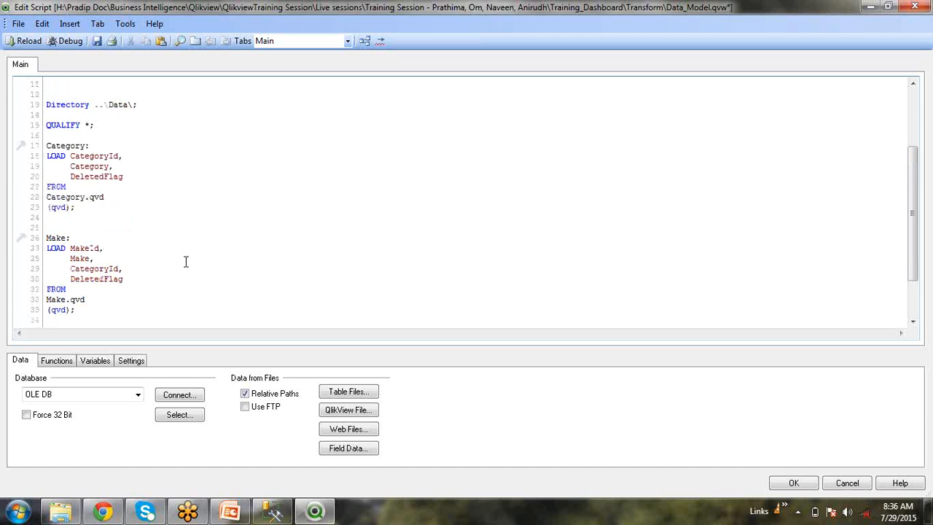
click(107, 228)
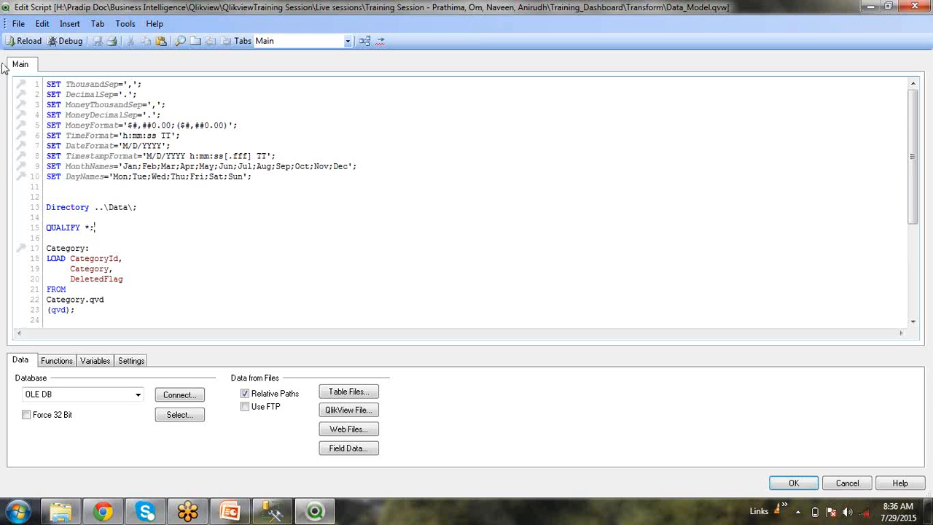
click(18, 43)
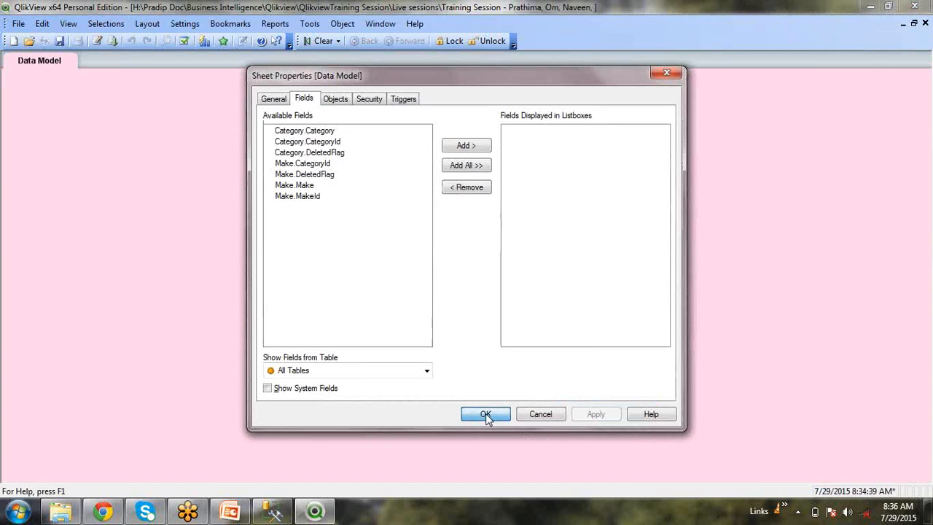
click(485, 414)
Widen the Make and Category tables in the Table Viewer to show full field names and place them side by side
key(ctrl+t)
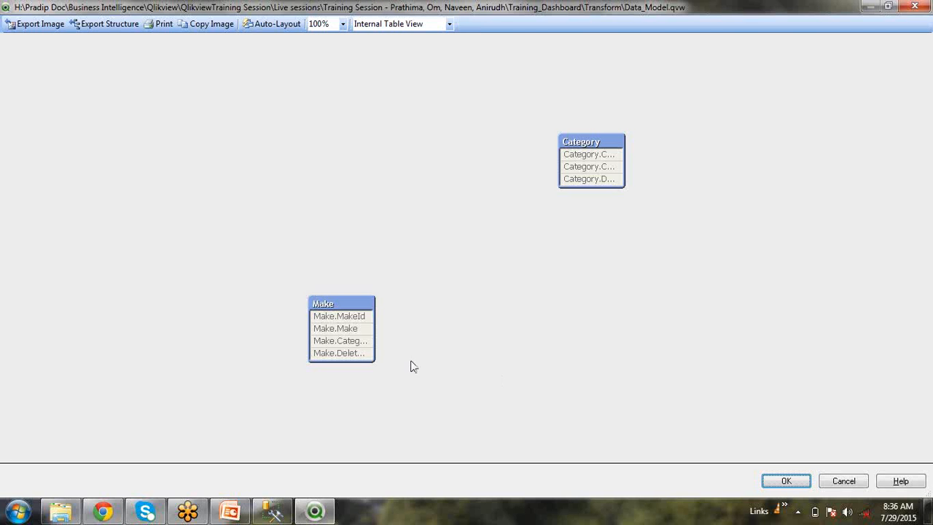
drag(375, 328, 416, 327)
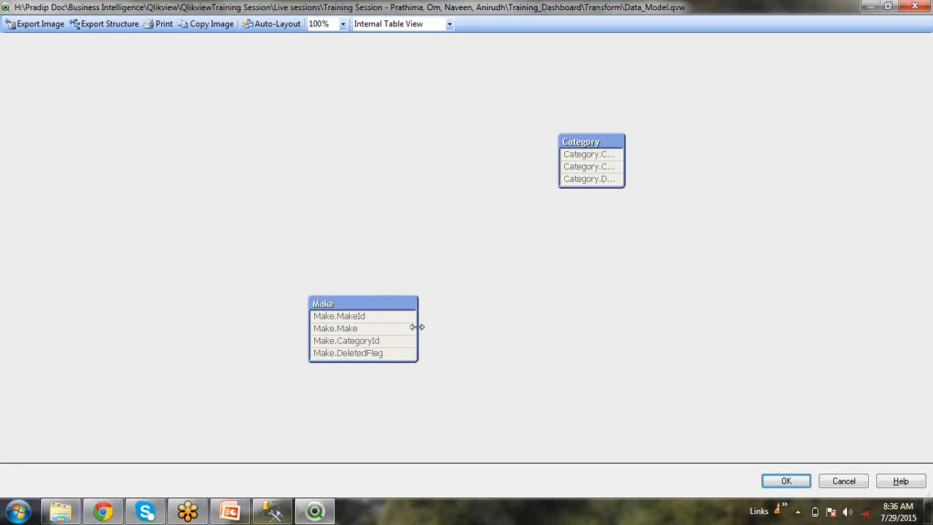
drag(625, 159, 594, 143)
drag(373, 302, 295, 164)
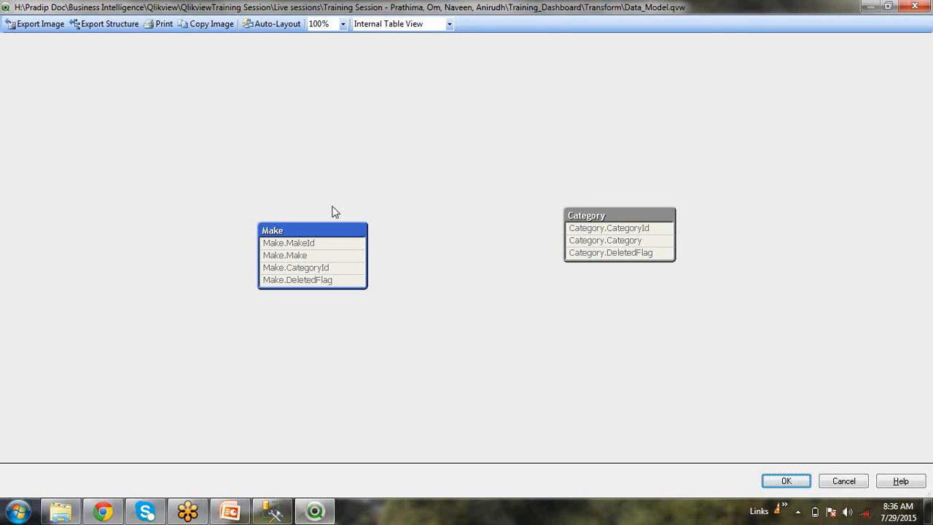
Compare the qualified fields Make.CategoryId, Category.CategoryId and Category.DeletedFlag by highlighting each of them
click(321, 270)
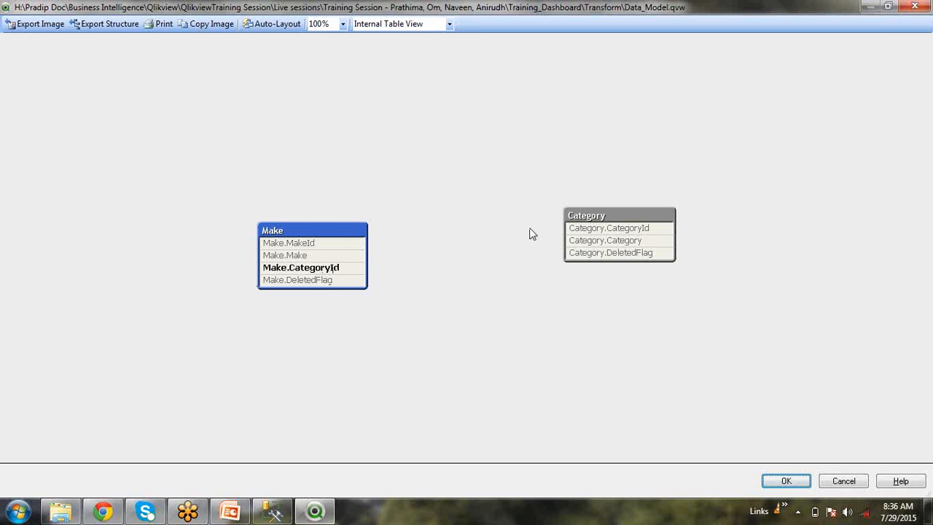
click(632, 231)
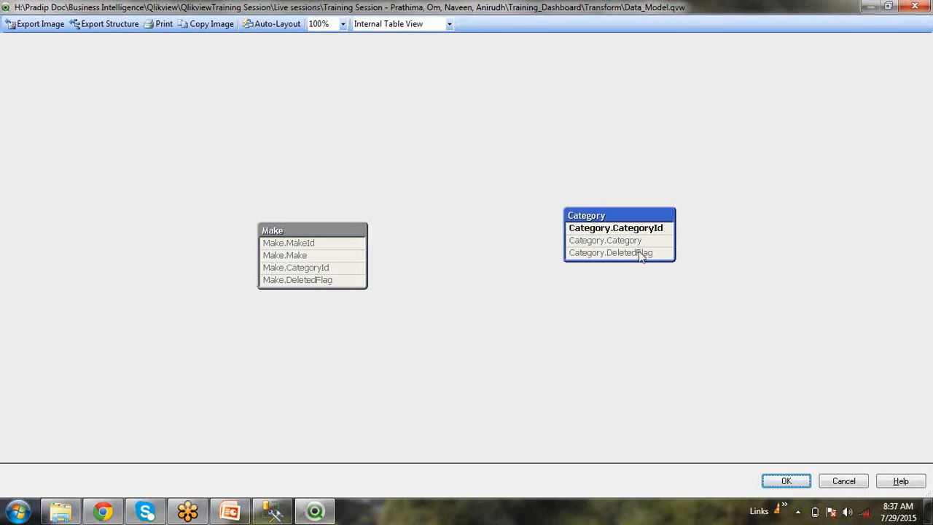
click(641, 253)
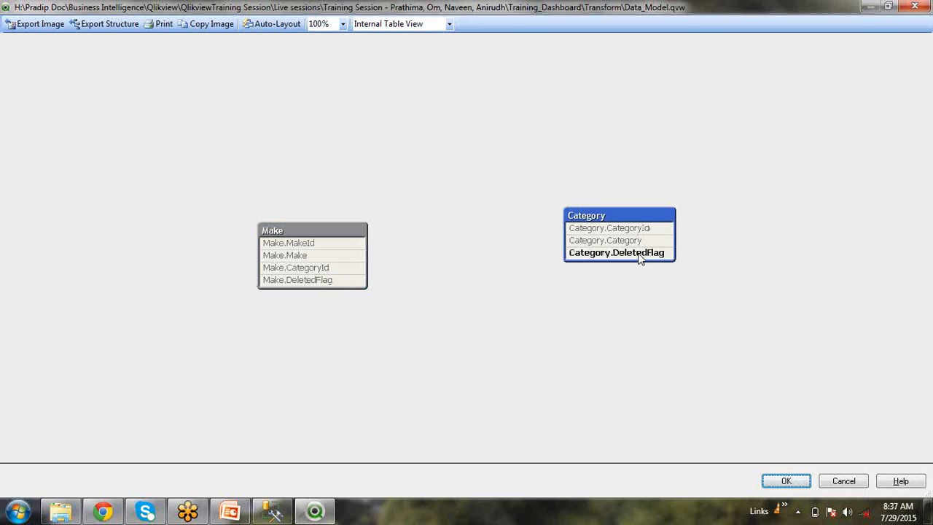
Highlight Make.DeletedFlag, and swap the two tables so that Category sits to the left of Make with space between them
click(284, 282)
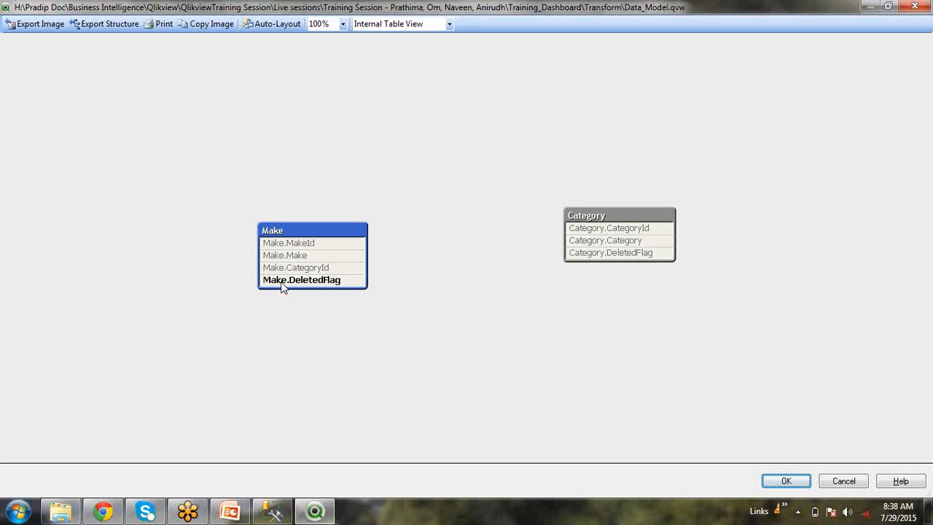
click(539, 292)
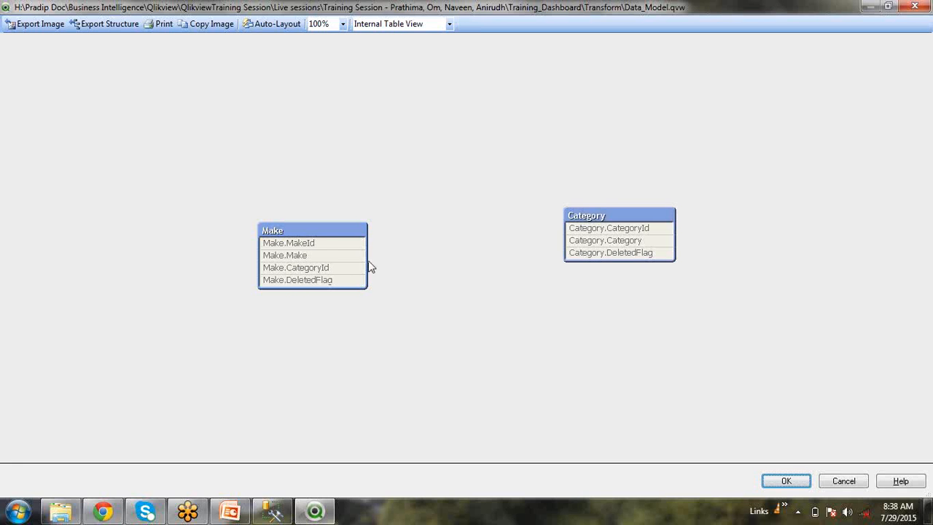
drag(318, 228, 773, 244)
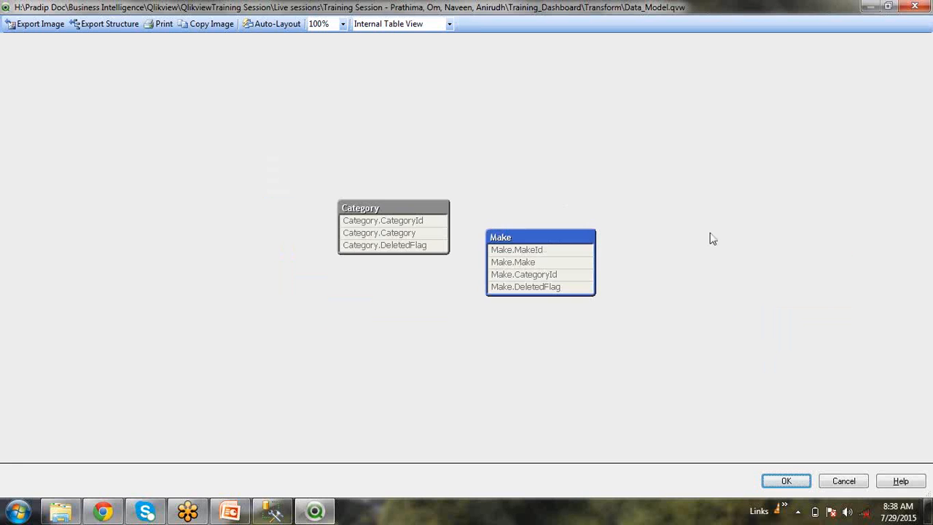
drag(392, 219, 196, 151)
drag(635, 226, 634, 224)
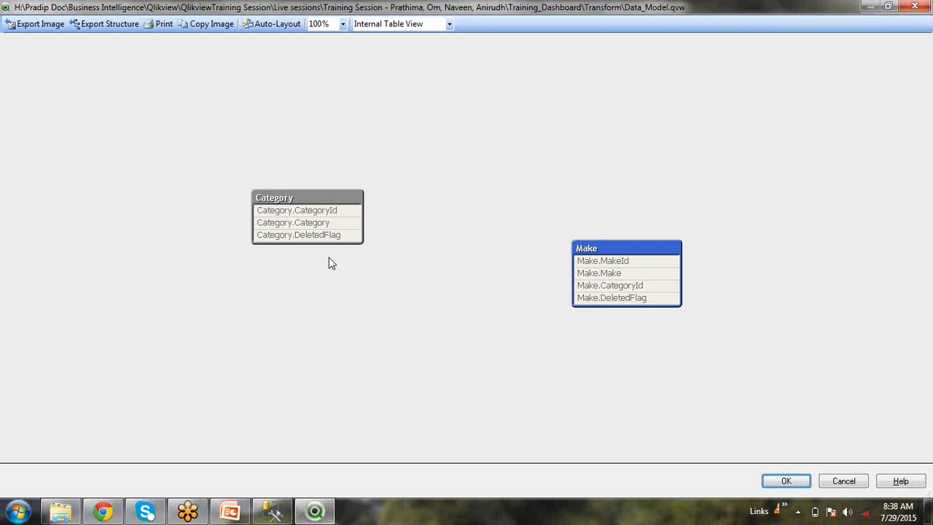
Compare Category.CategoryId with Make.CategoryId by highlighting each field alternately, and close the Table Viewer
click(320, 211)
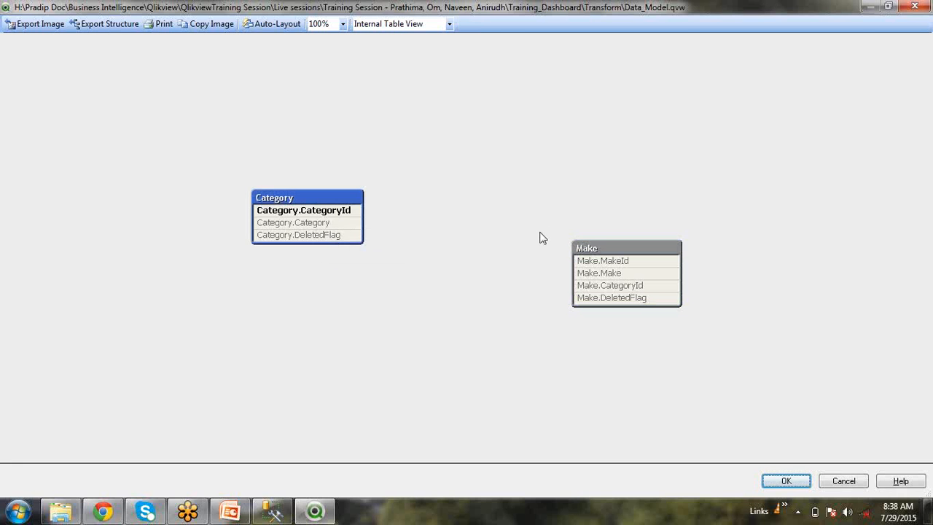
click(597, 262)
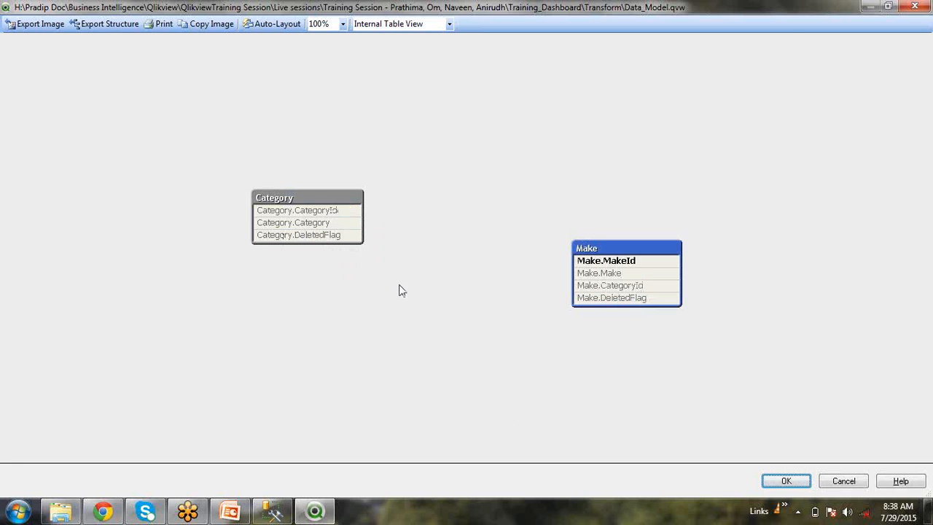
click(428, 309)
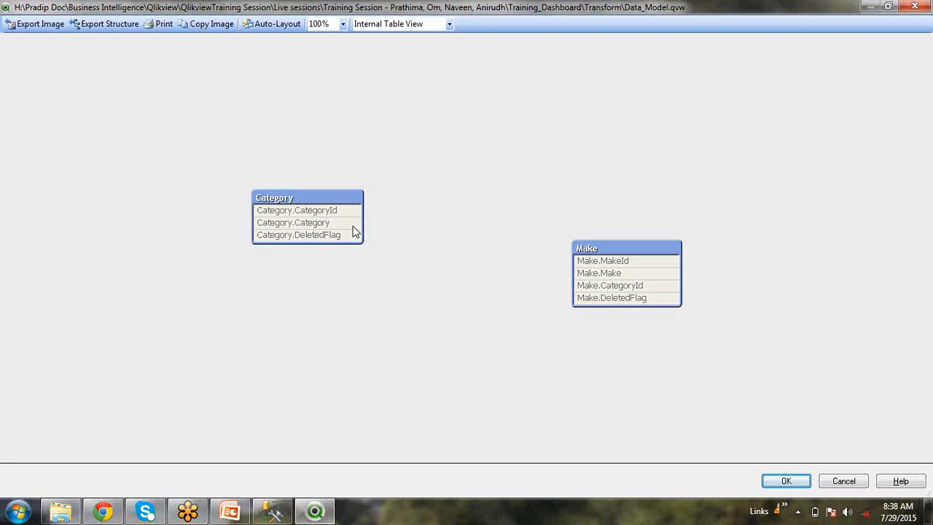
mouse_move(657, 300)
click(345, 213)
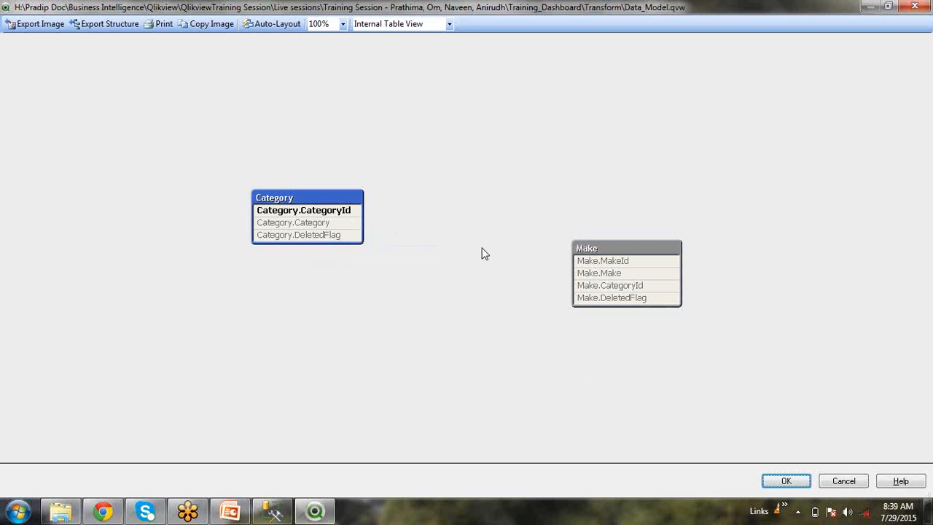
click(613, 289)
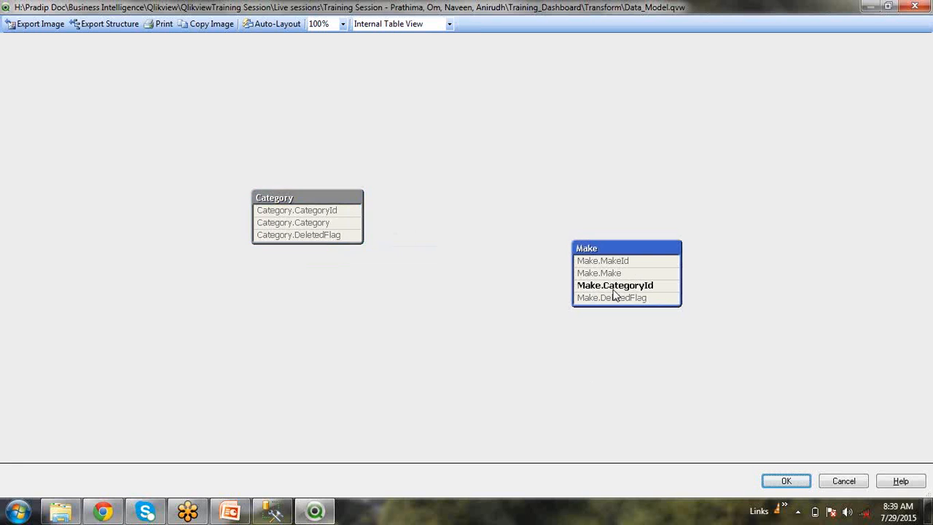
click(342, 211)
click(612, 287)
click(339, 213)
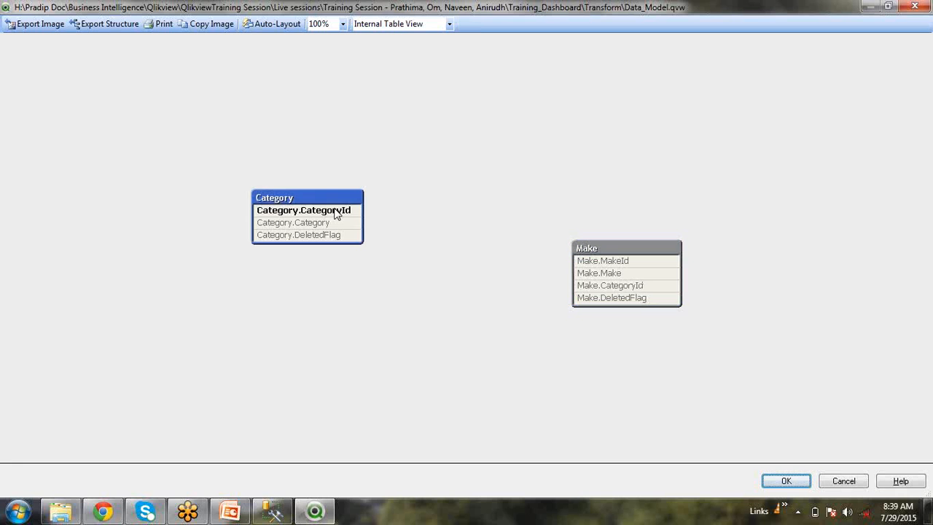
click(620, 286)
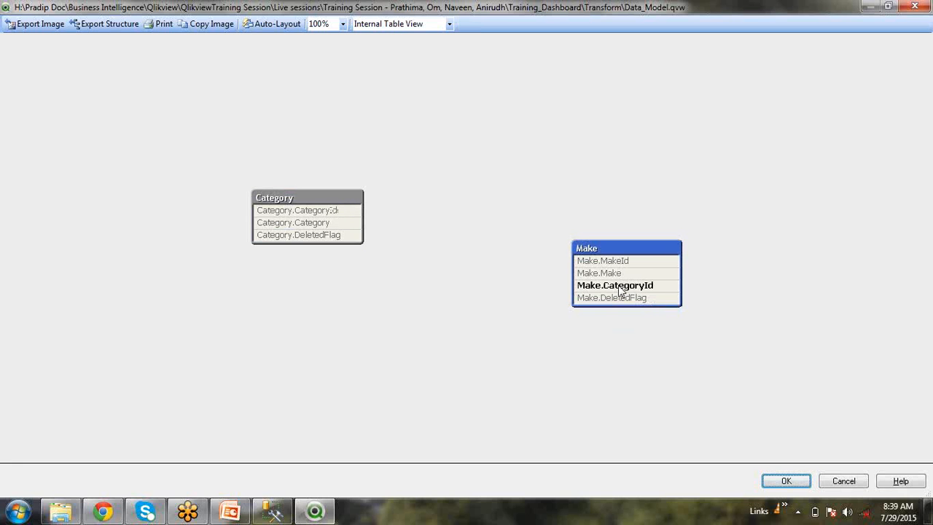
click(324, 213)
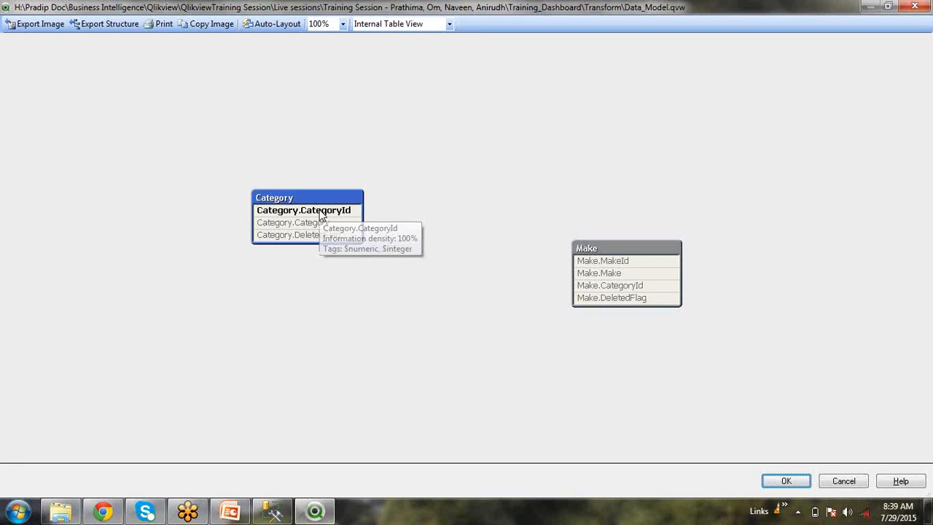
click(646, 290)
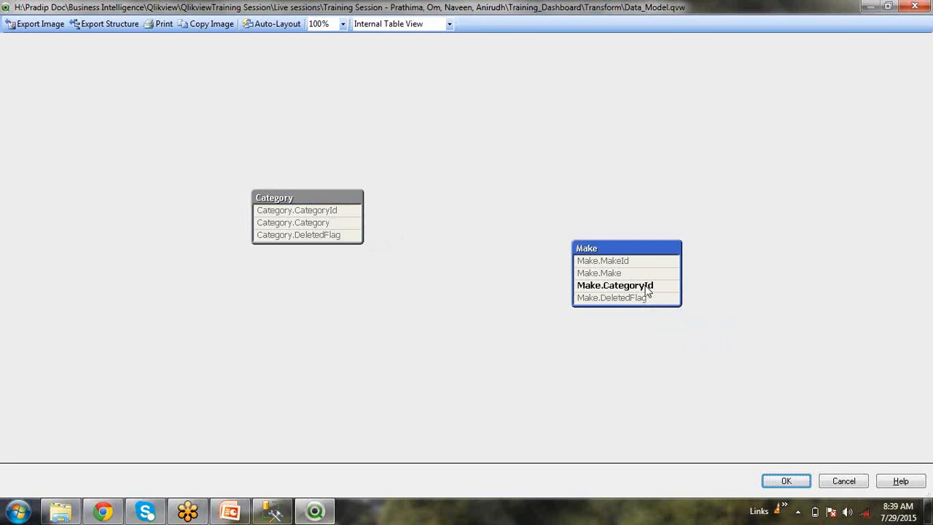
click(374, 197)
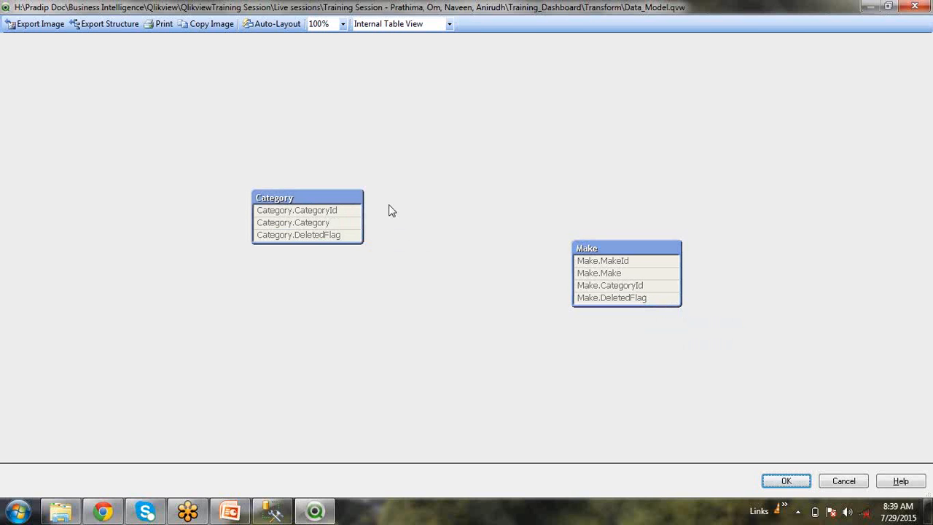
mouse_move(326, 211)
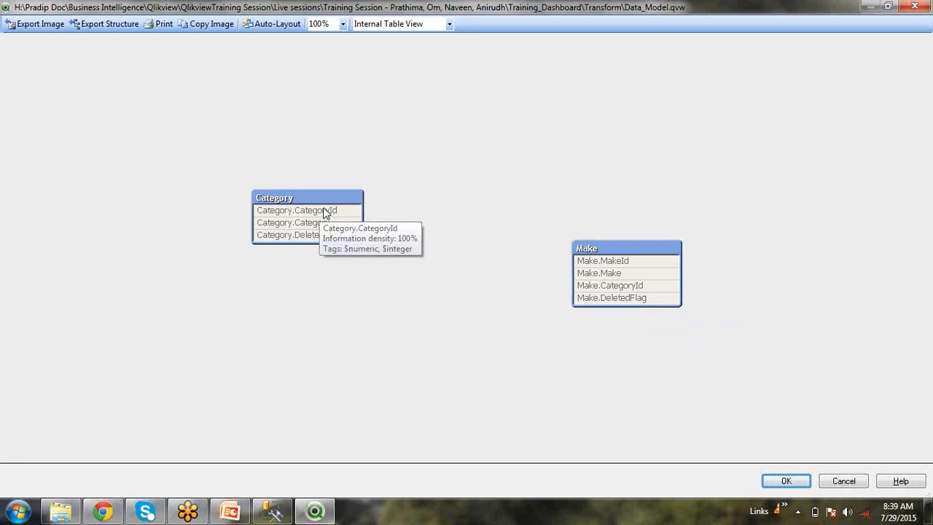
click(326, 211)
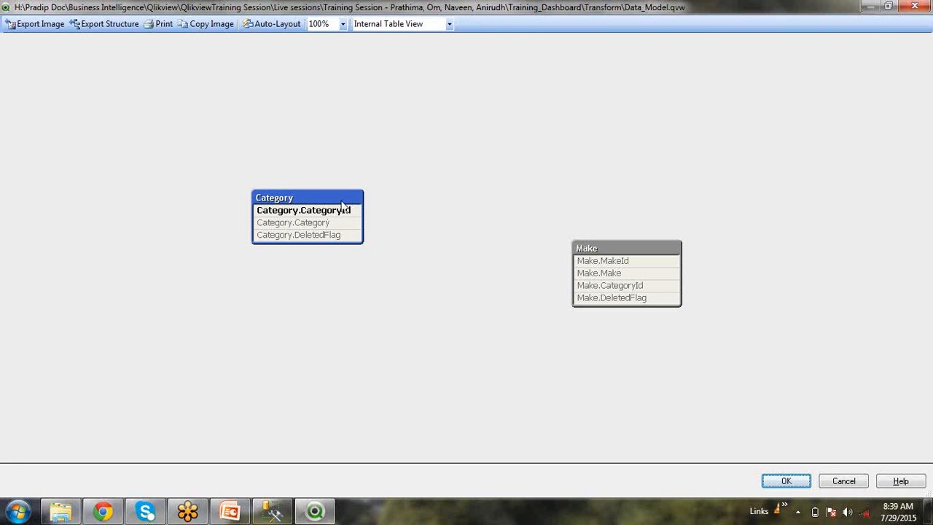
click(610, 286)
click(313, 213)
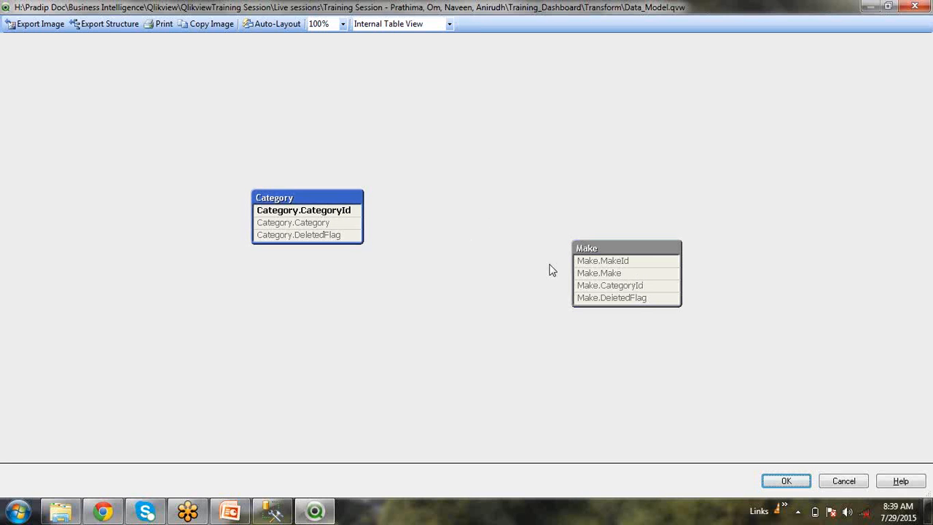
click(602, 290)
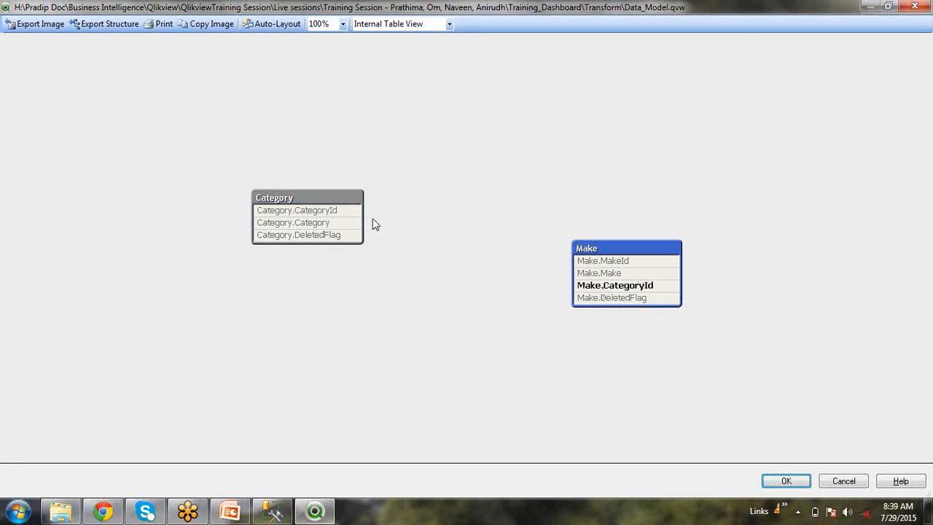
click(352, 213)
click(781, 480)
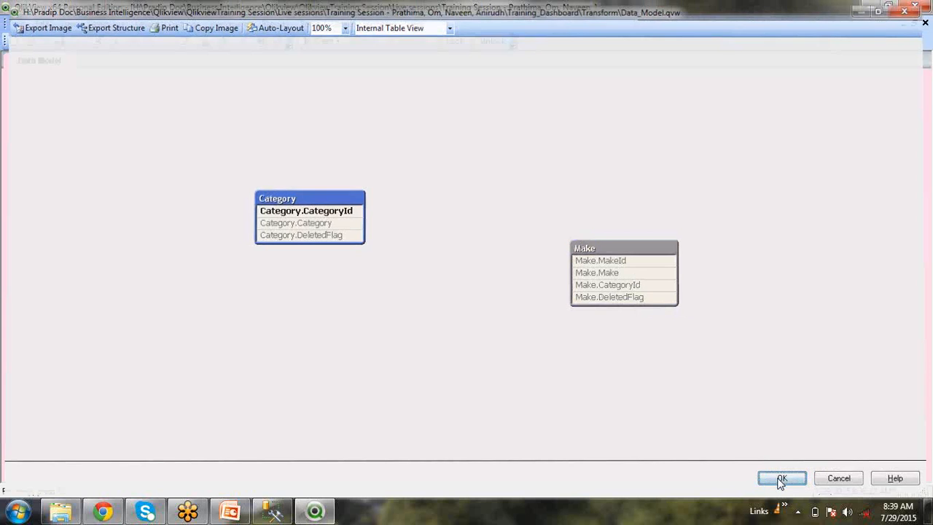
Open the load script and insert blank lines between the QUALIFY *; statement and the Category load
click(95, 41)
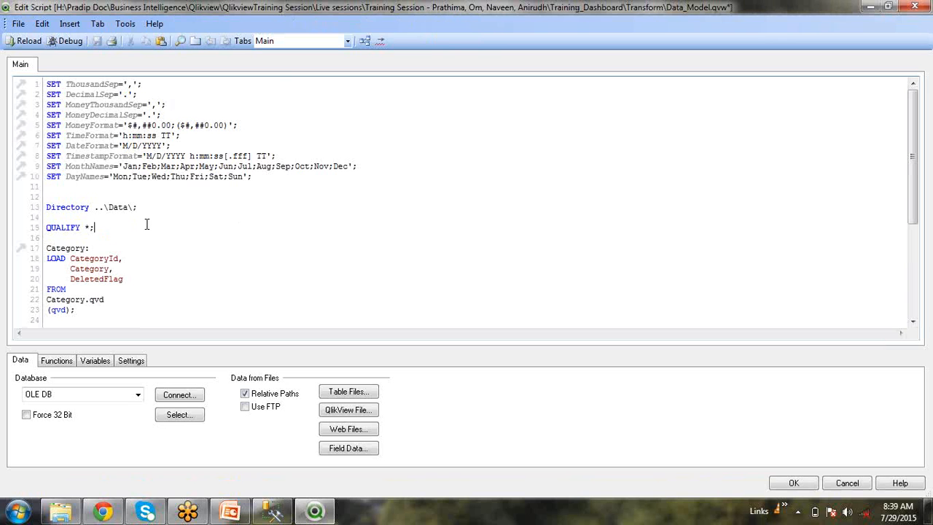
triple_click(125, 259)
double_click(107, 258)
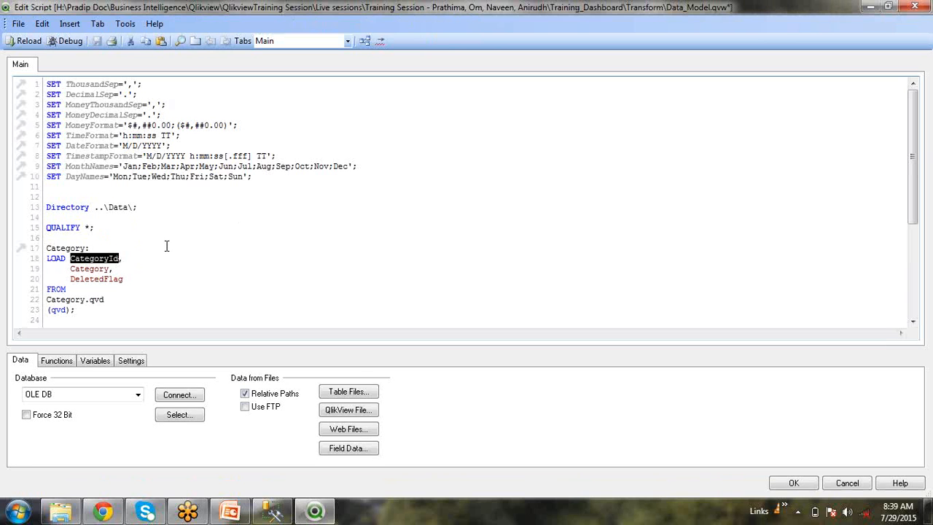
click(133, 234)
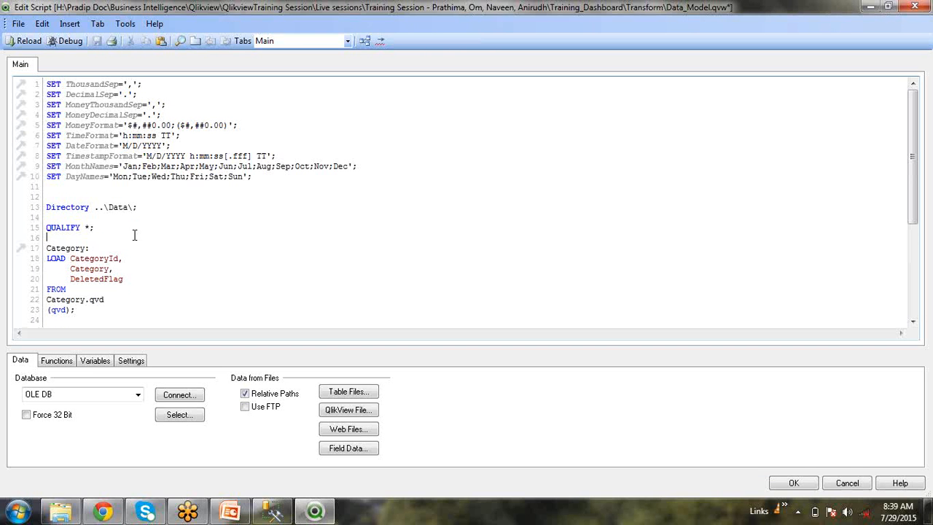
key(Return)
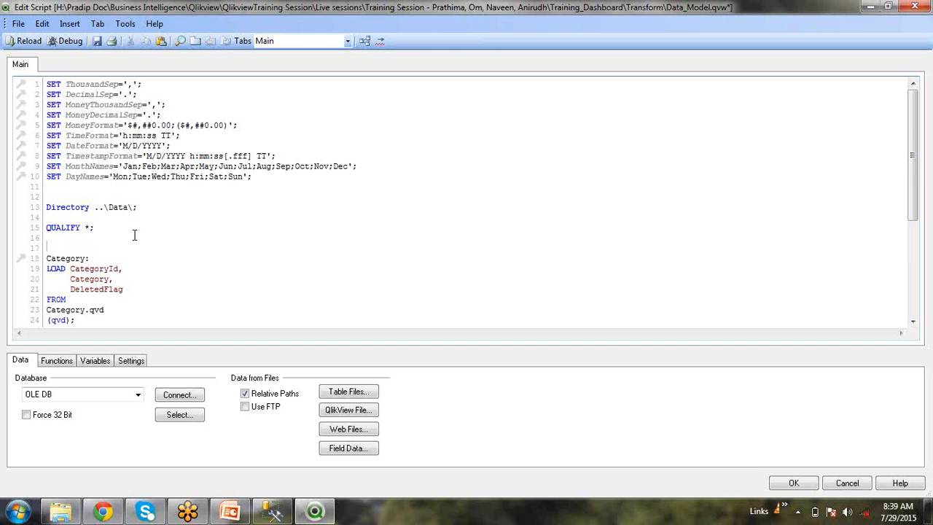
key(Return)
key(Up)
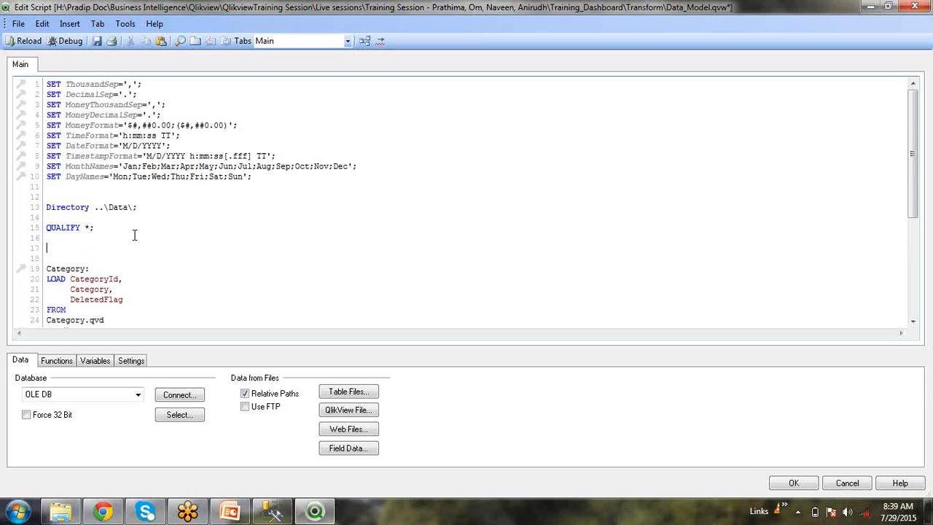
Add the statement UNQUALIFY CategoryId; below QUALIFY *;, copying the field name from the Category load
text(un)
key(Down)
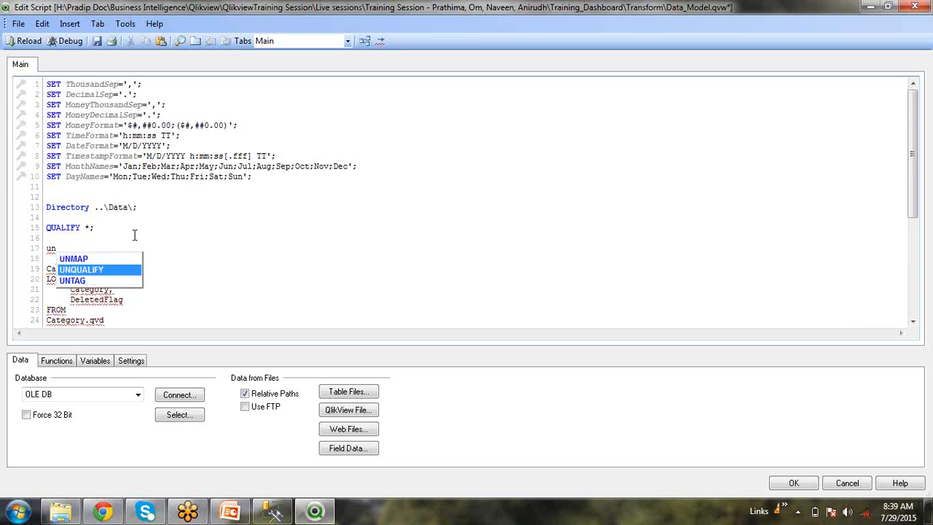
key(Return)
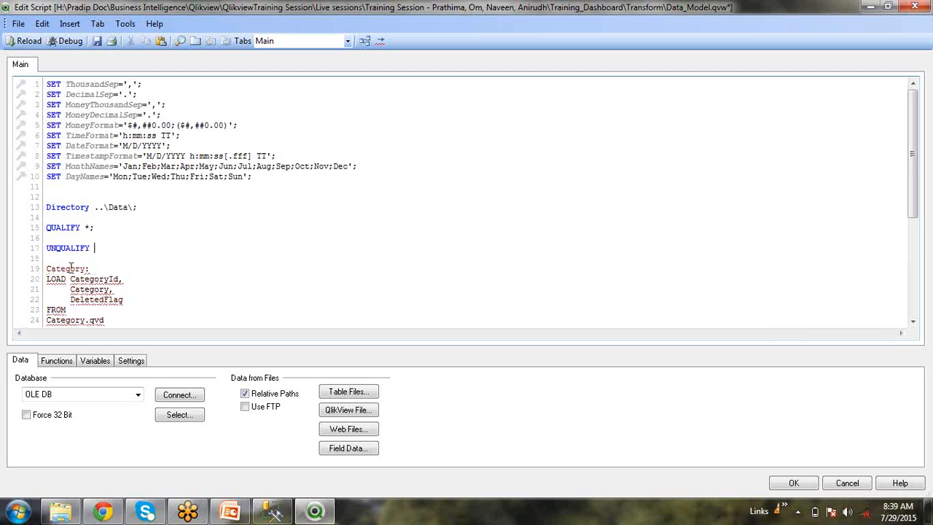
double_click(86, 281)
key(ctrl+c)
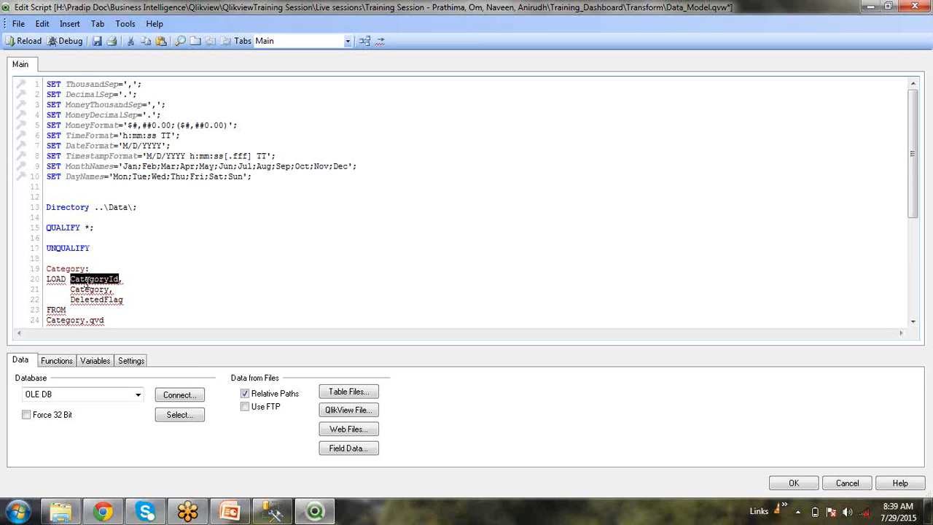
click(110, 248)
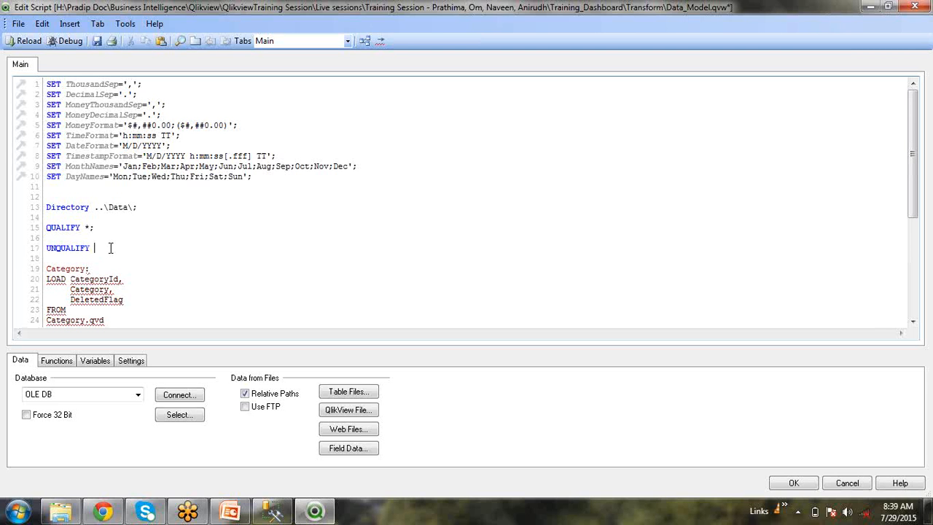
key(ctrl+v)
text(;)
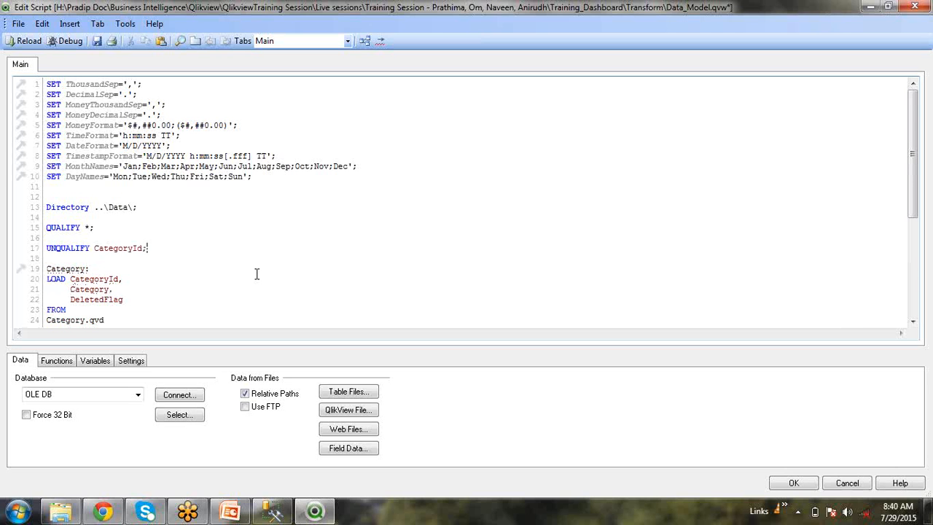
Review the CategoryId field named in the UNQUALIFY statement against the Category and Make loads
scroll(255, 274, down, 3)
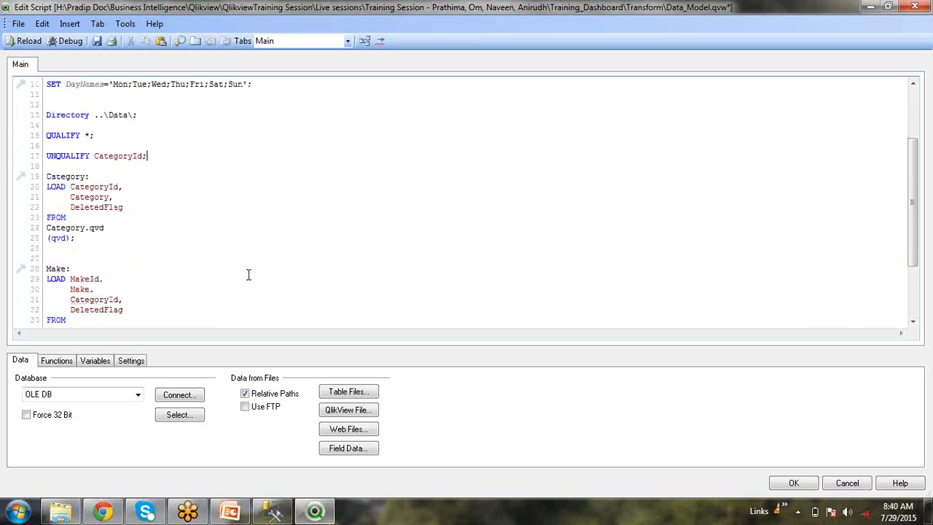
double_click(115, 155)
click(153, 186)
double_click(124, 159)
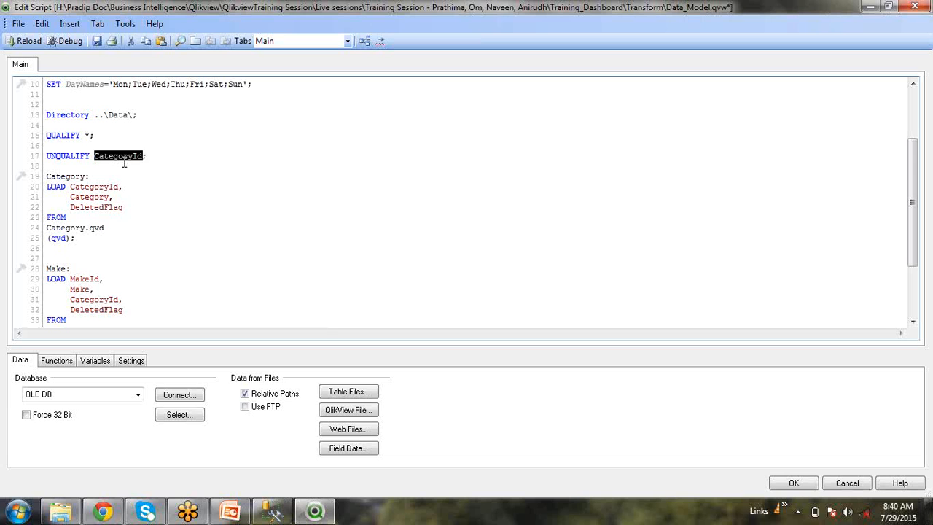
click(129, 207)
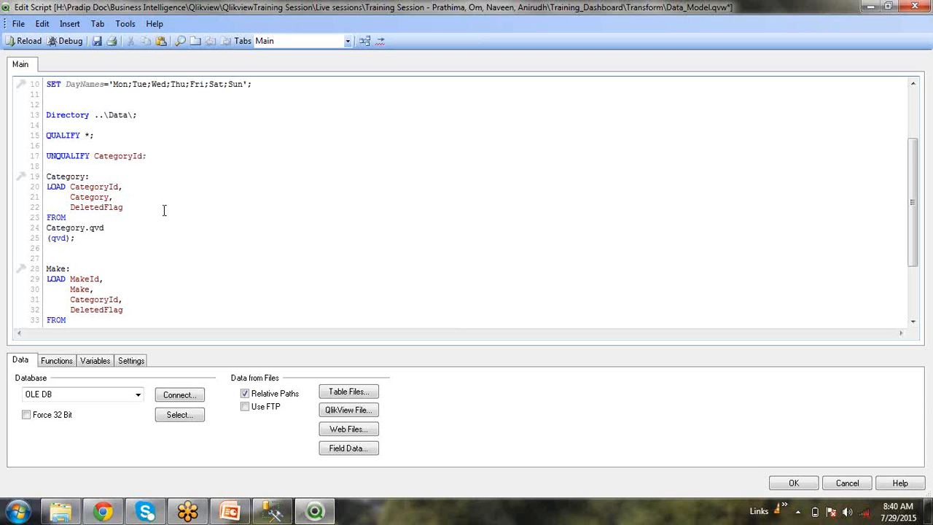
Save and reload the script, and select CategoryId among the sheet's available fields to inspect its key tag
click(149, 156)
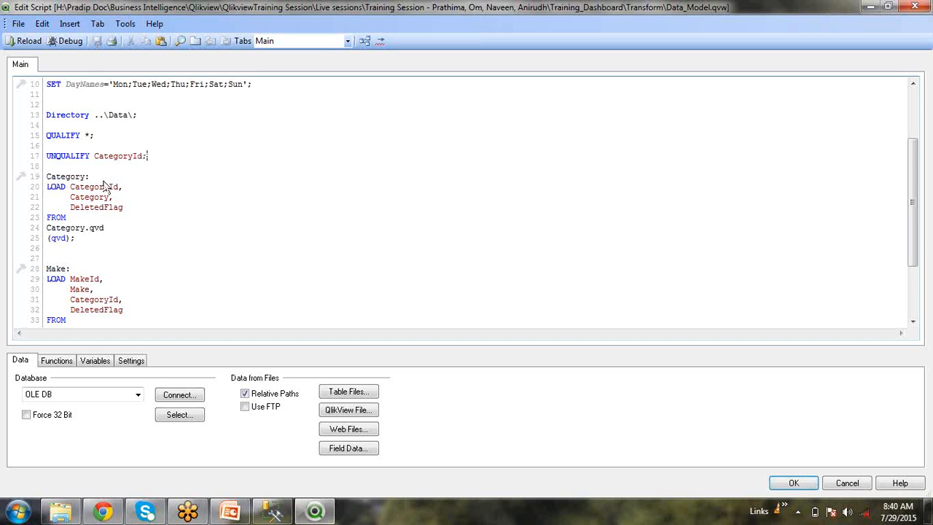
click(26, 41)
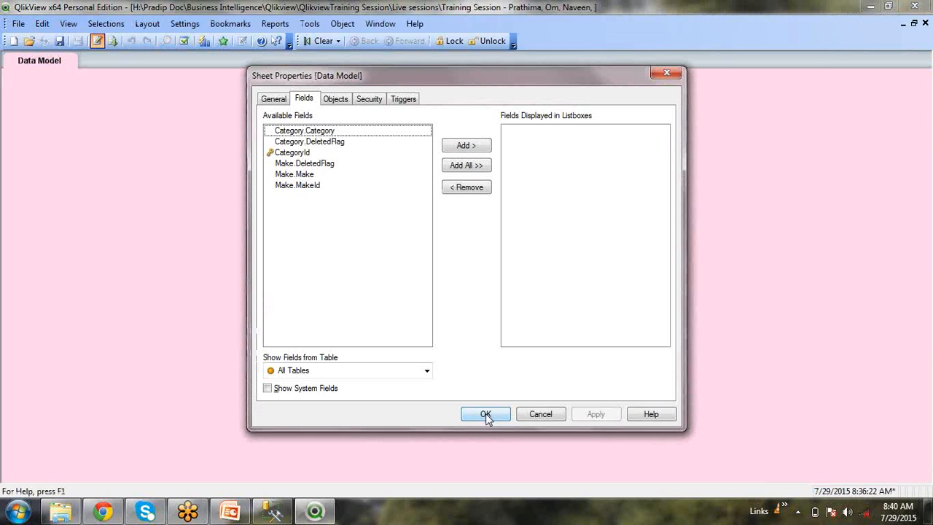
click(281, 154)
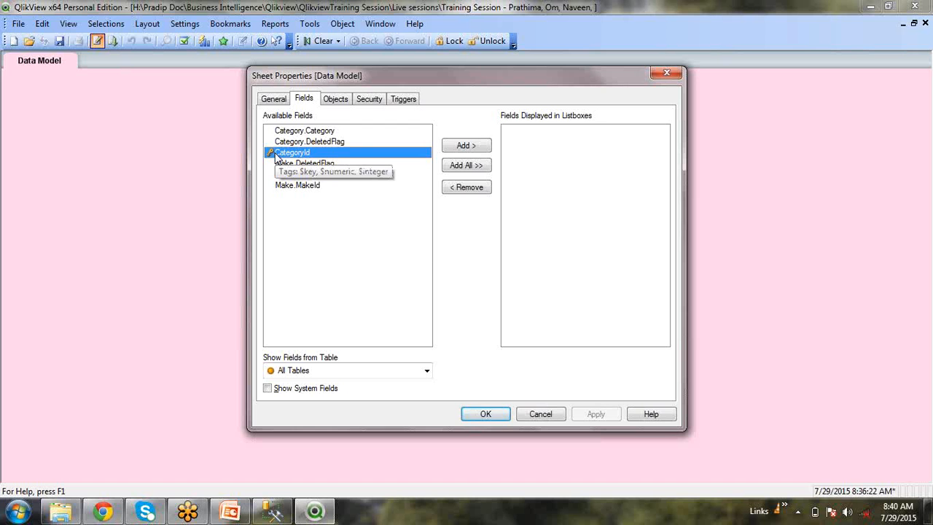
Examine the link between Category and Make in the table viewer, comparing each table's DeletedFlag field and the shared CategoryId
click(490, 416)
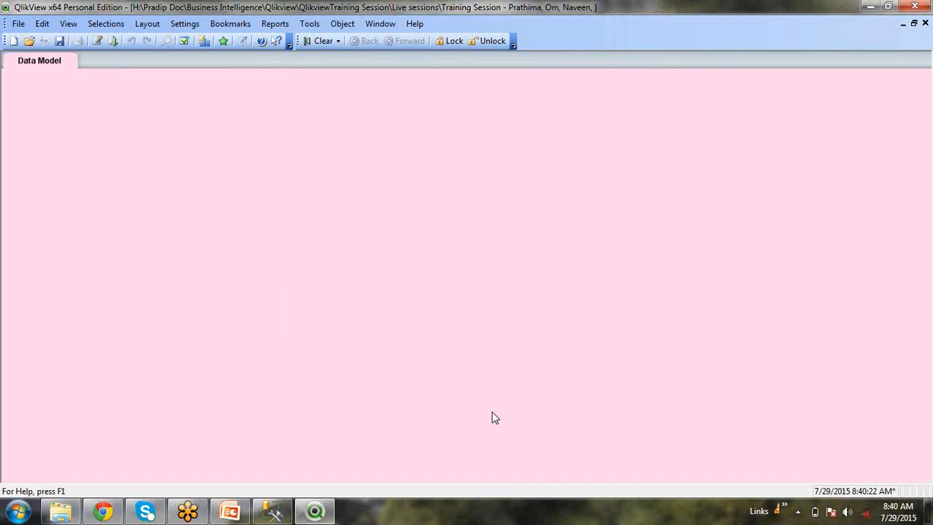
key(ctrl+t)
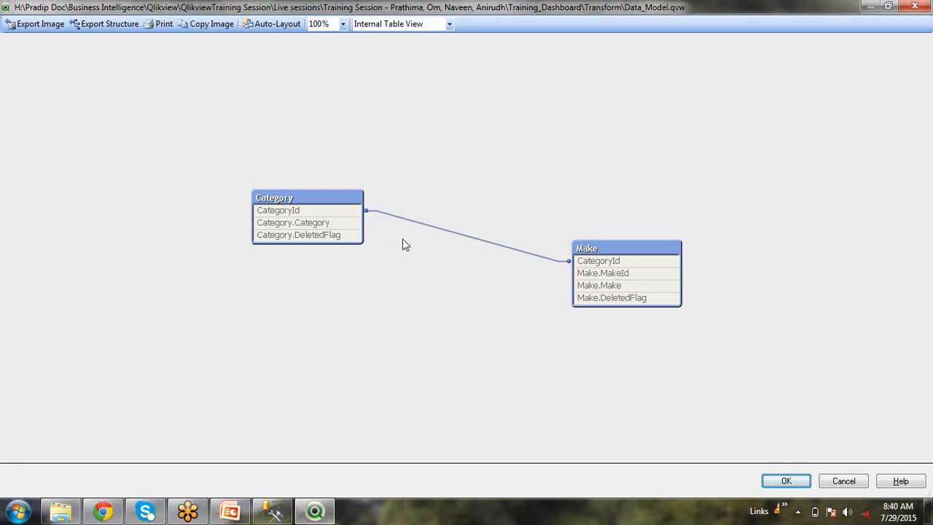
click(309, 242)
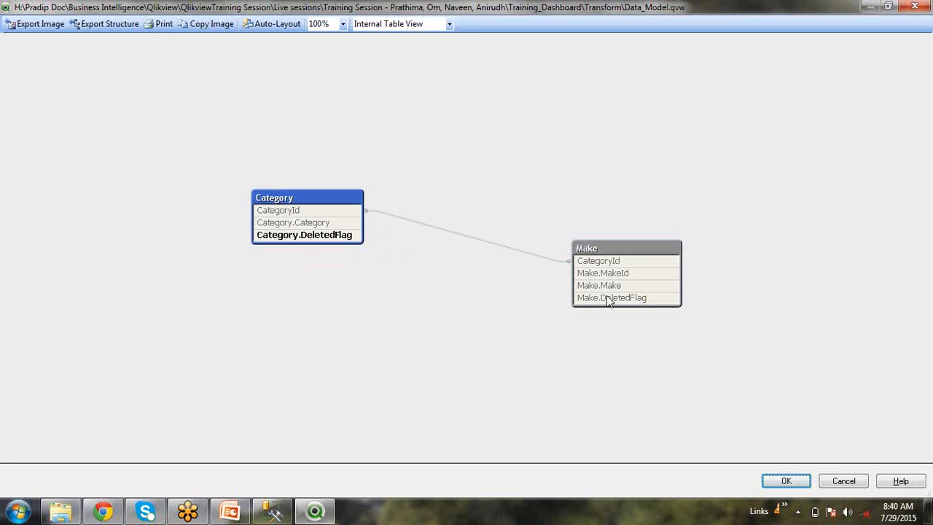
click(606, 297)
click(322, 235)
click(611, 302)
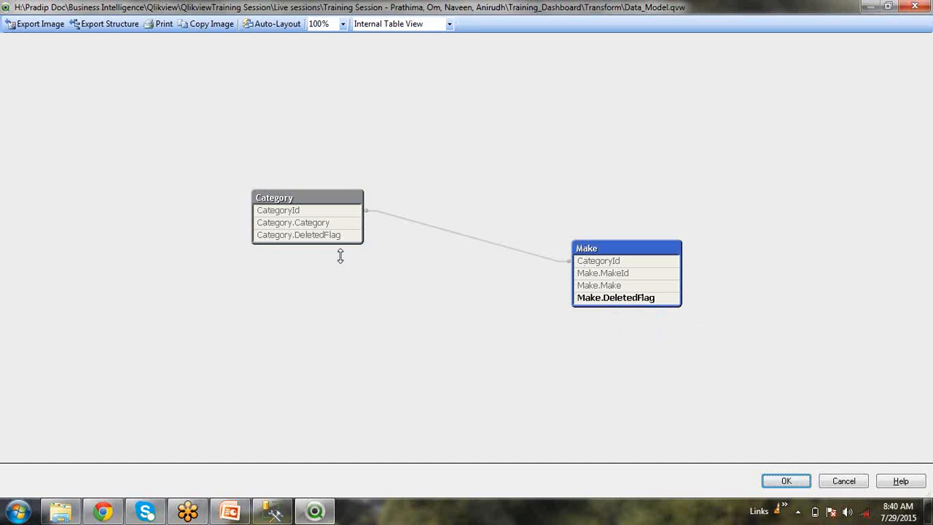
click(338, 212)
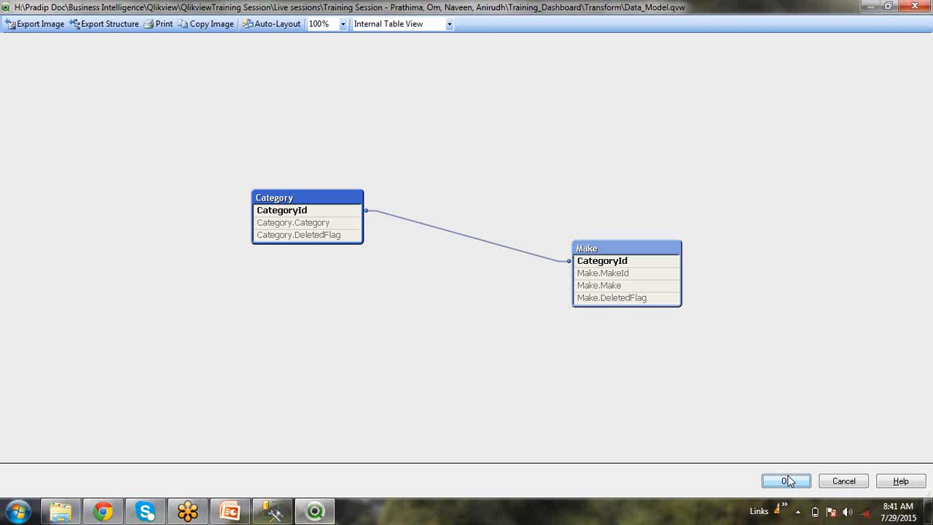
click(785, 481)
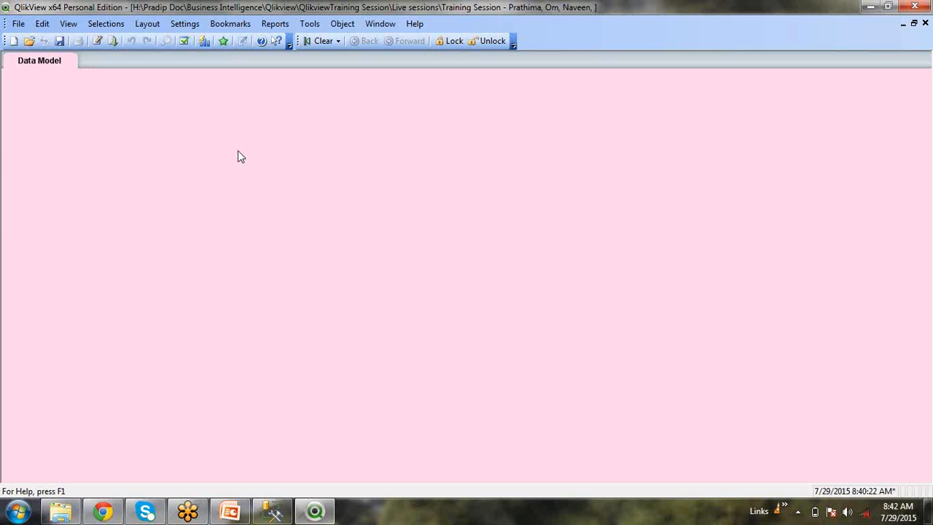
Recheck the Category–Make table structure, and review the QUALIFY and UNQUALIFY statements in the load script without changing them
key(ctrl+t)
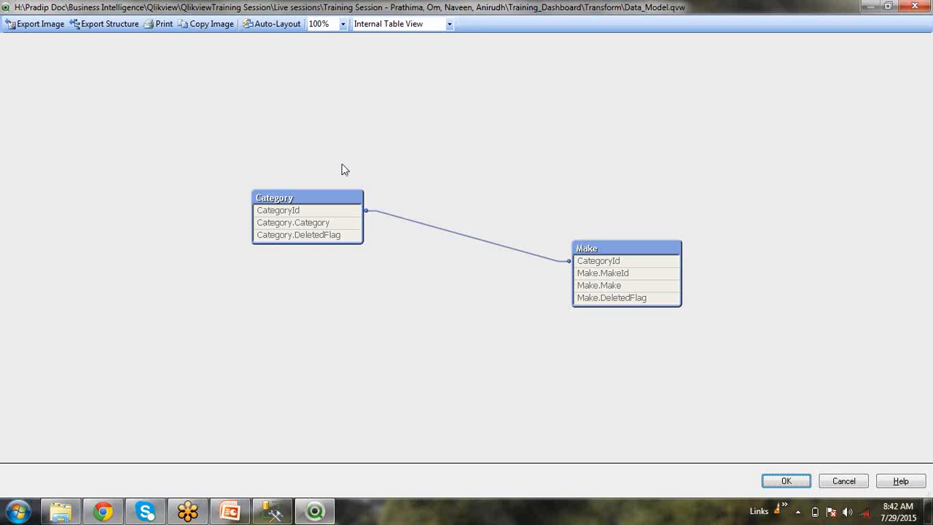
click(848, 481)
click(97, 41)
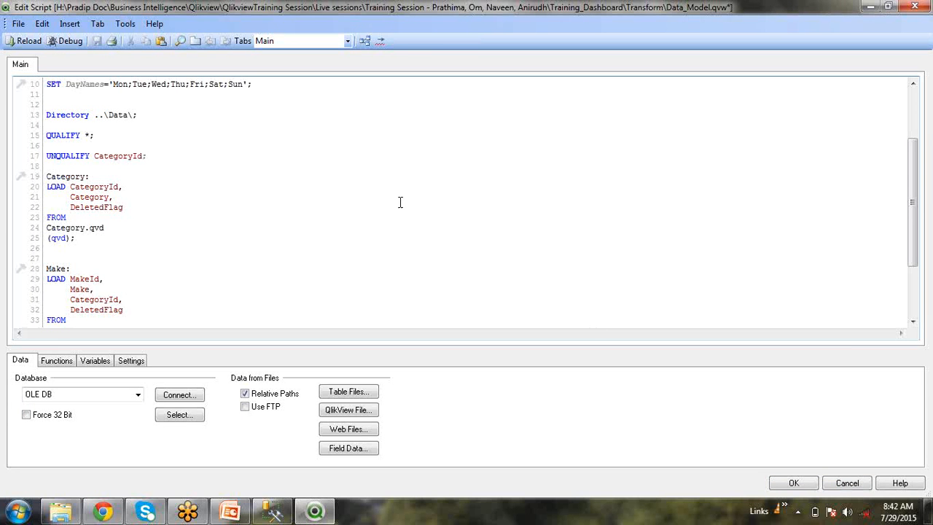
click(855, 487)
right_click(207, 157)
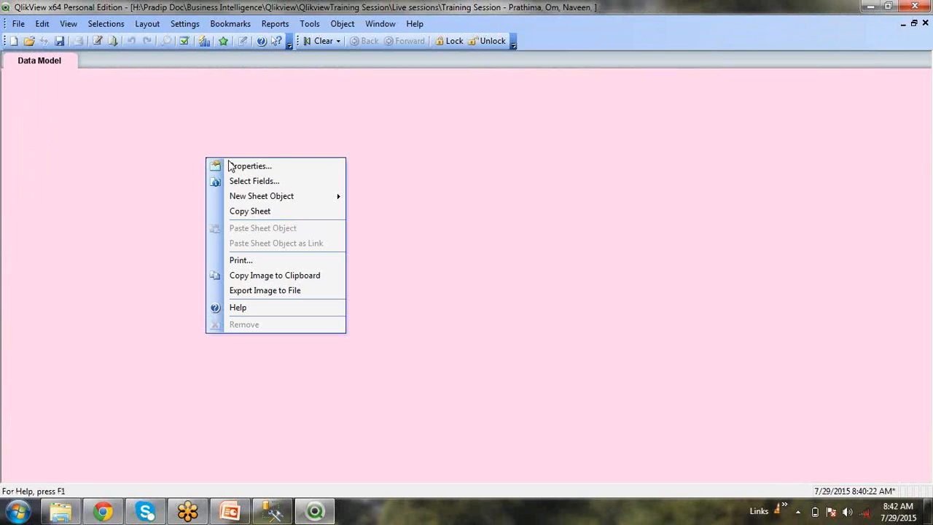
mouse_move(328, 196)
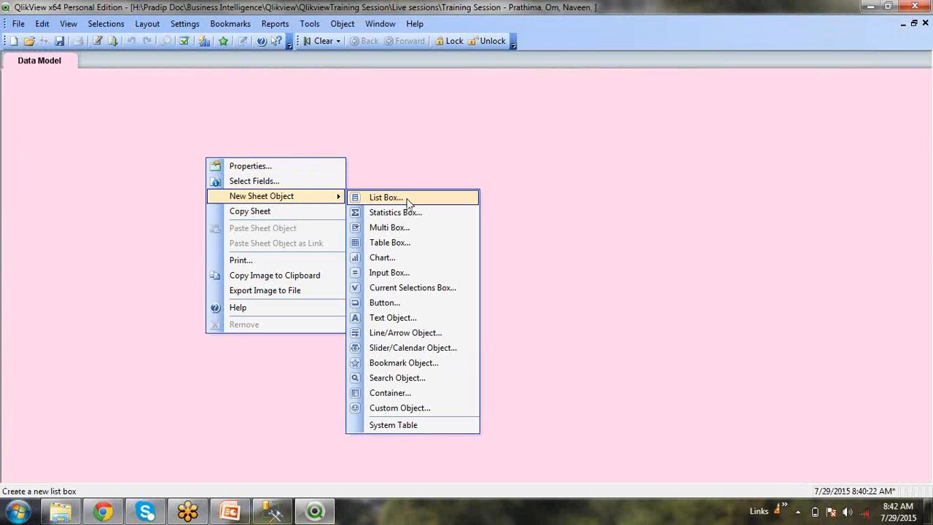
click(407, 198)
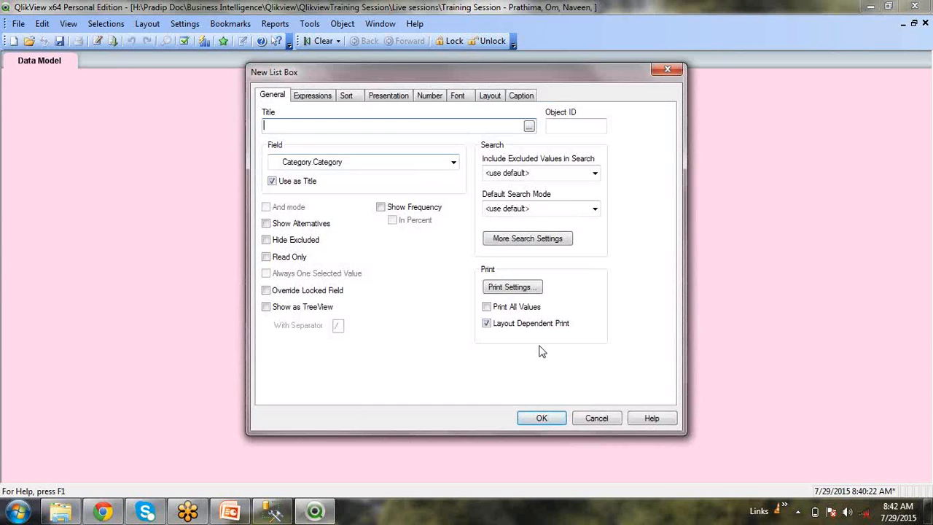
click(596, 417)
Add Category.Category from the Category table and Make.Make from the Make table to the sheet's fields displayed in listboxes
right_click(176, 152)
click(211, 159)
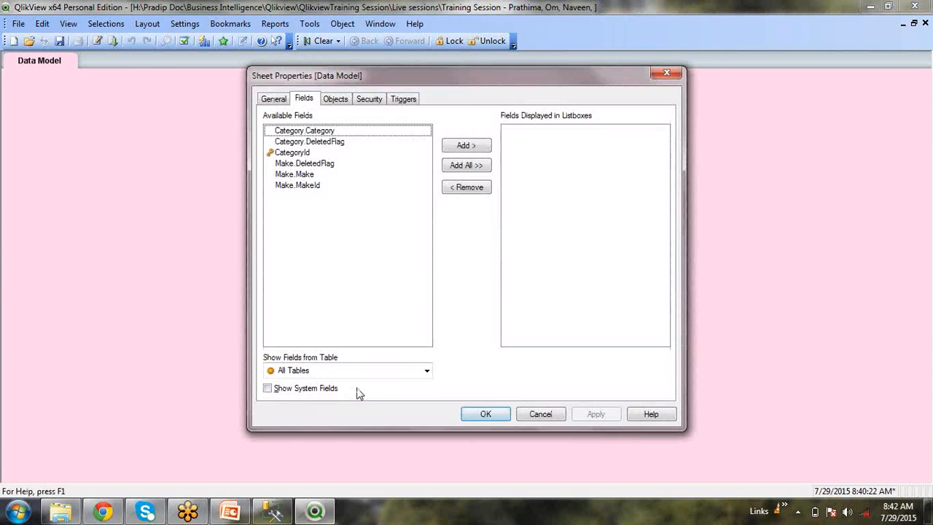
click(369, 372)
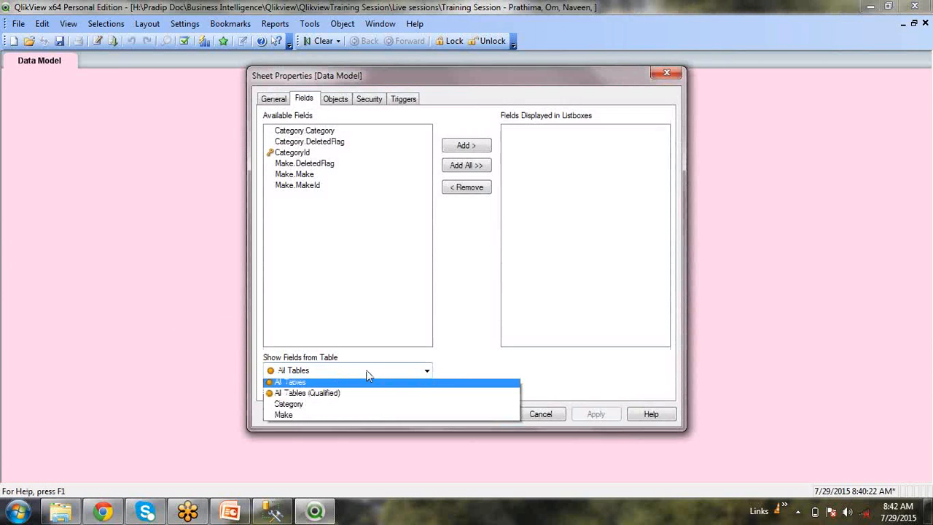
click(349, 407)
double_click(318, 132)
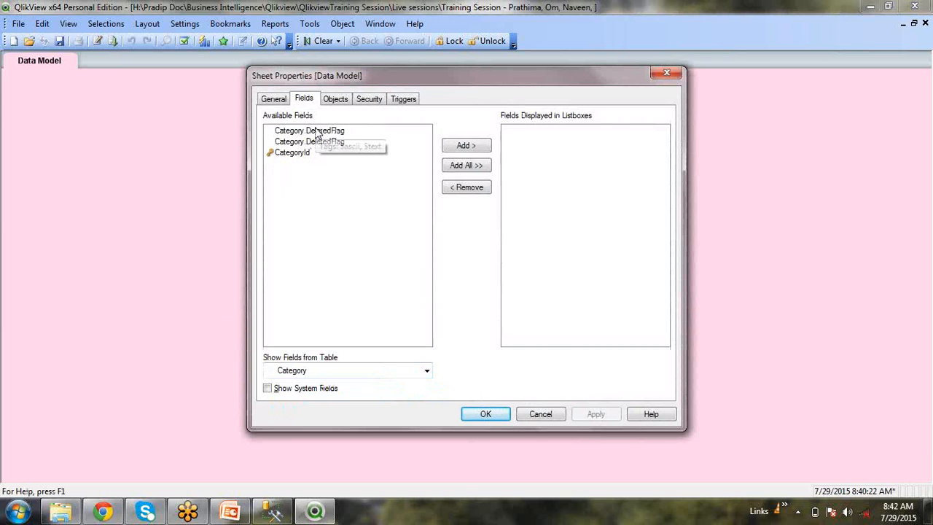
click(377, 371)
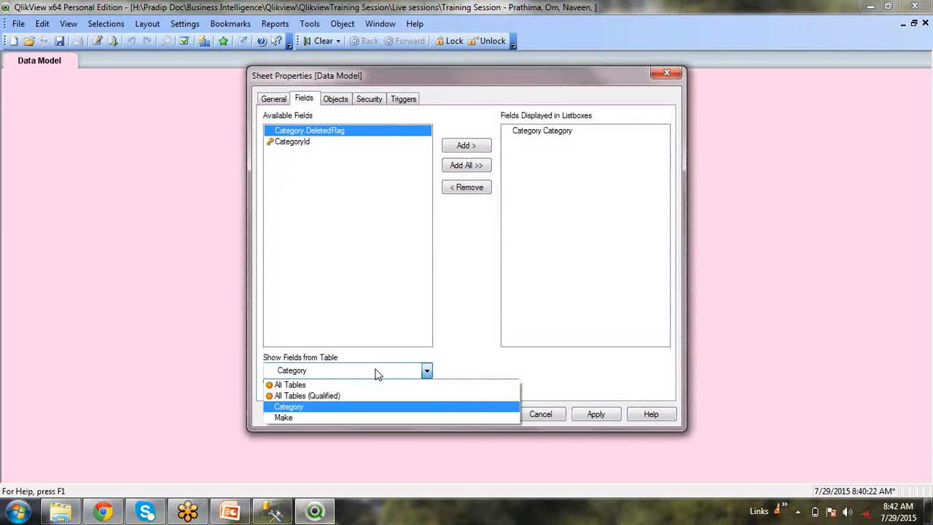
click(282, 416)
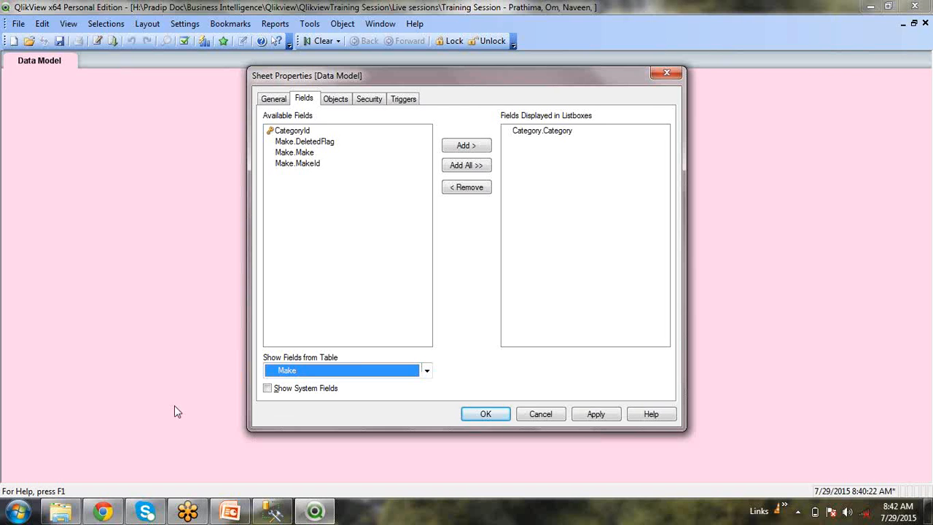
click(296, 153)
double_click(296, 153)
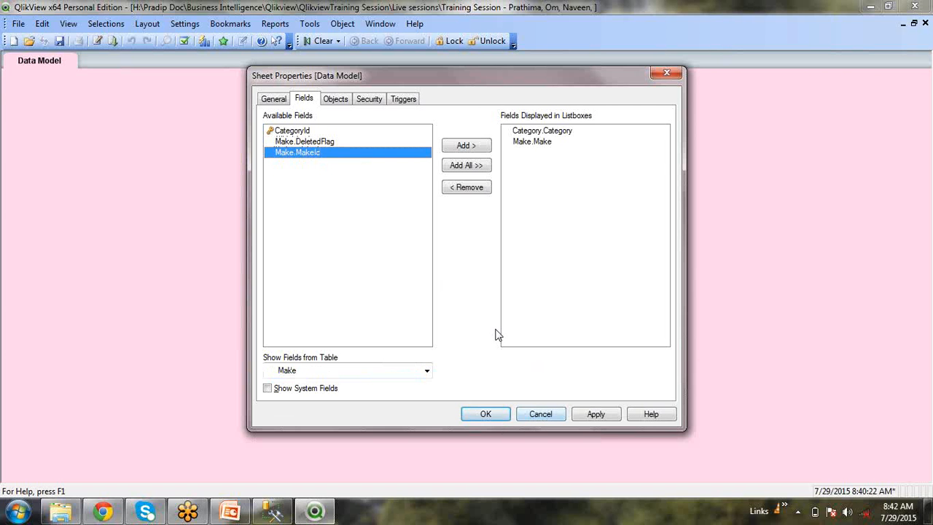
Review Category.Category and Make.Make among the displayed listbox fields, and confirm the sheet properties to create both list boxes
click(556, 135)
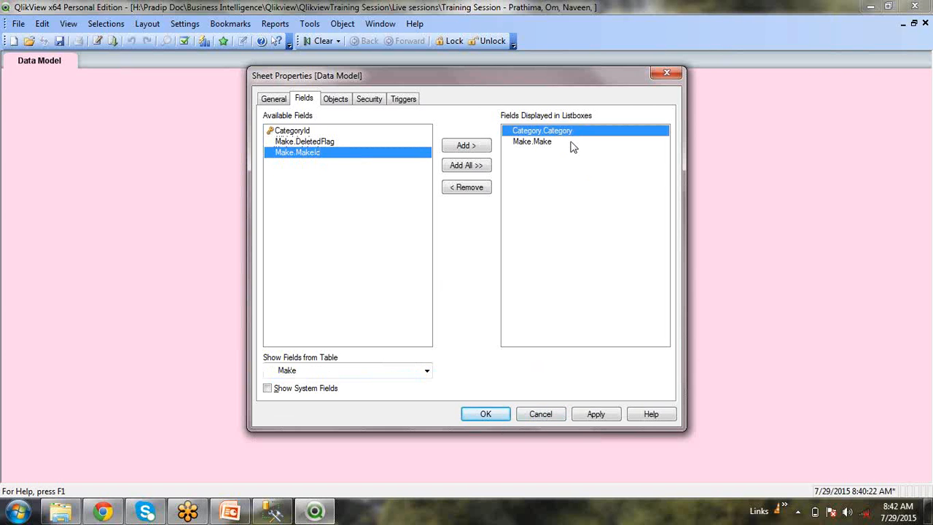
click(571, 142)
click(575, 131)
click(551, 142)
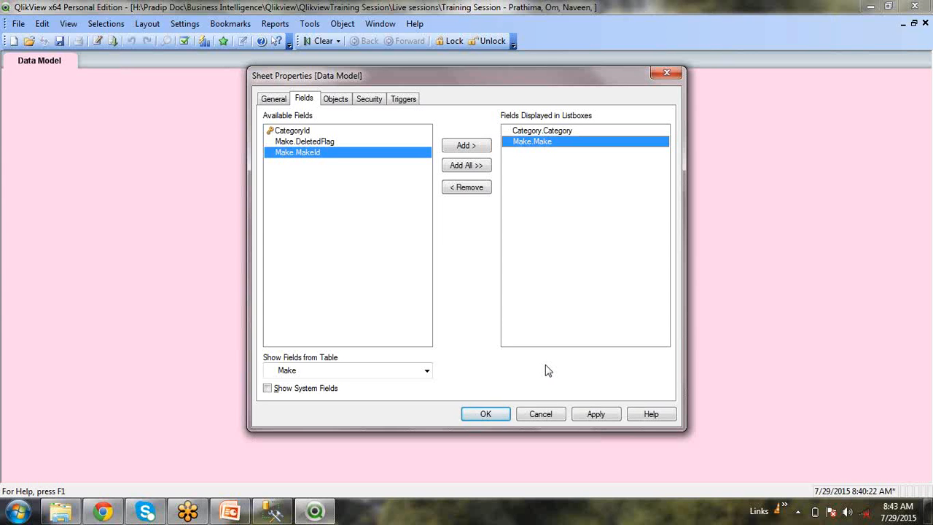
click(523, 132)
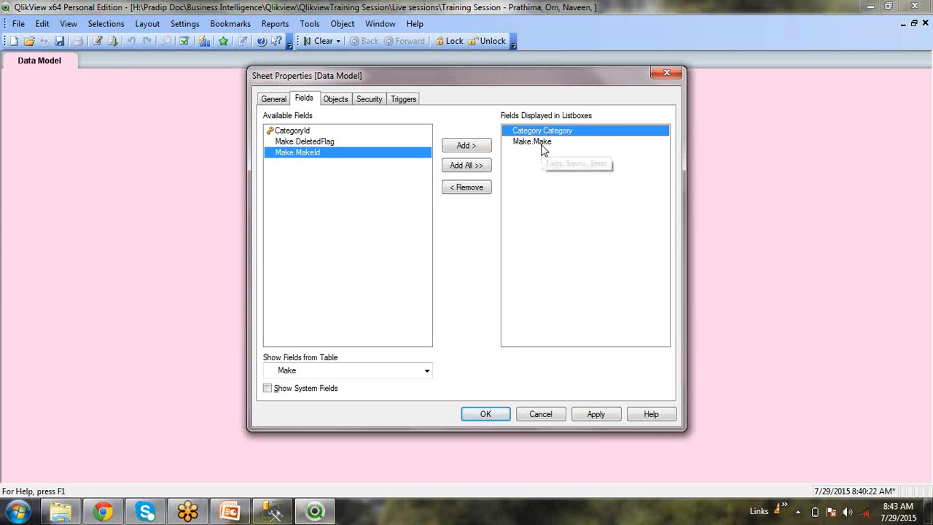
click(542, 143)
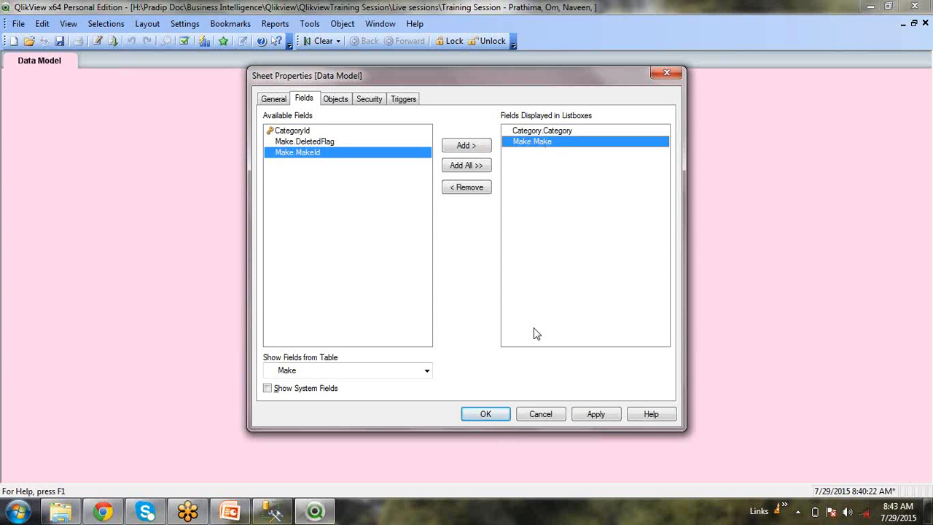
click(499, 413)
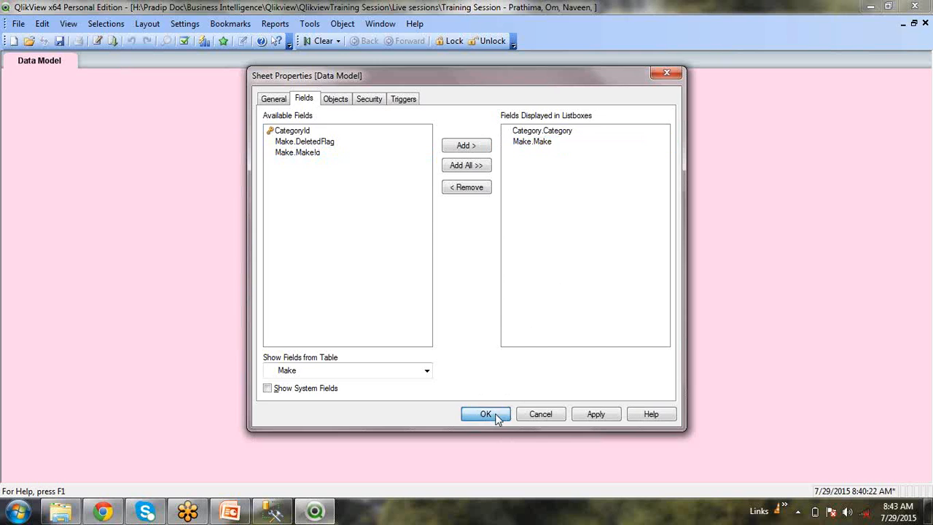
Adjust the Make.Make and Category.Category list boxes side by side with Adjust Left, and move the pair to the middle of the sheet
drag(350, 374, 109, 107)
click(342, 23)
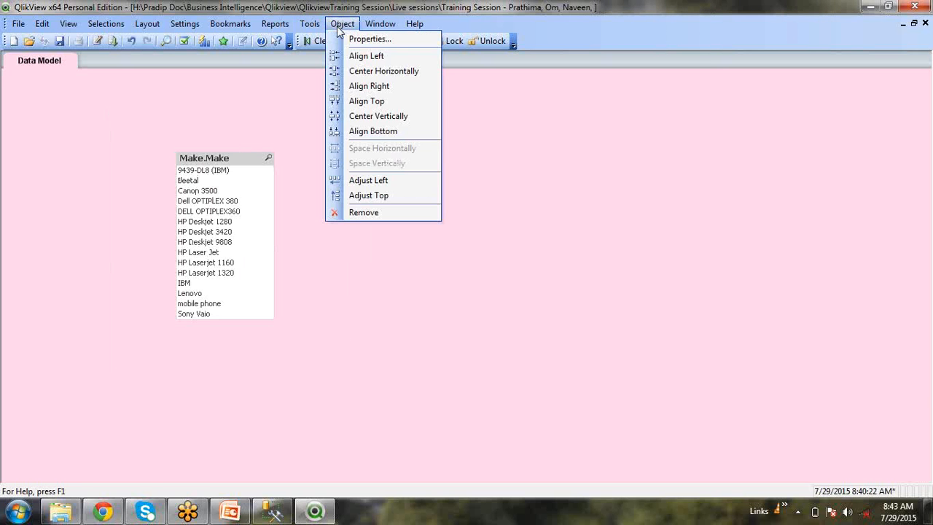
click(388, 181)
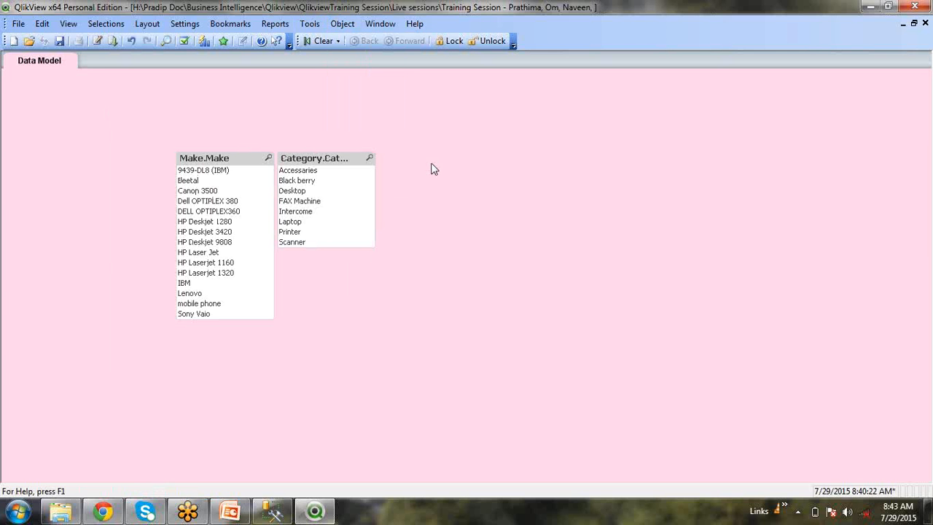
drag(246, 163, 502, 166)
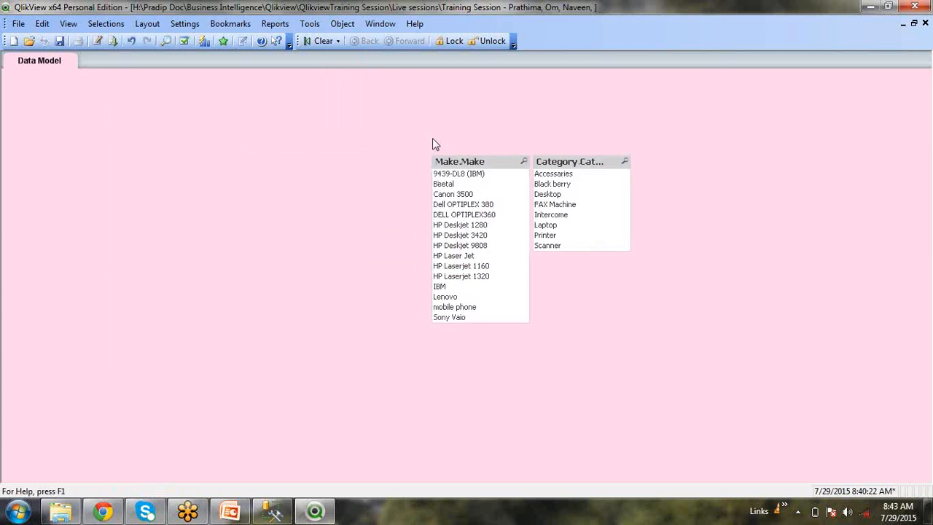
Move the Category.Category list box to the left side of the Make.Make list box, level with it and separated by a gap
click(477, 161)
click(569, 163)
drag(566, 160, 339, 159)
click(642, 162)
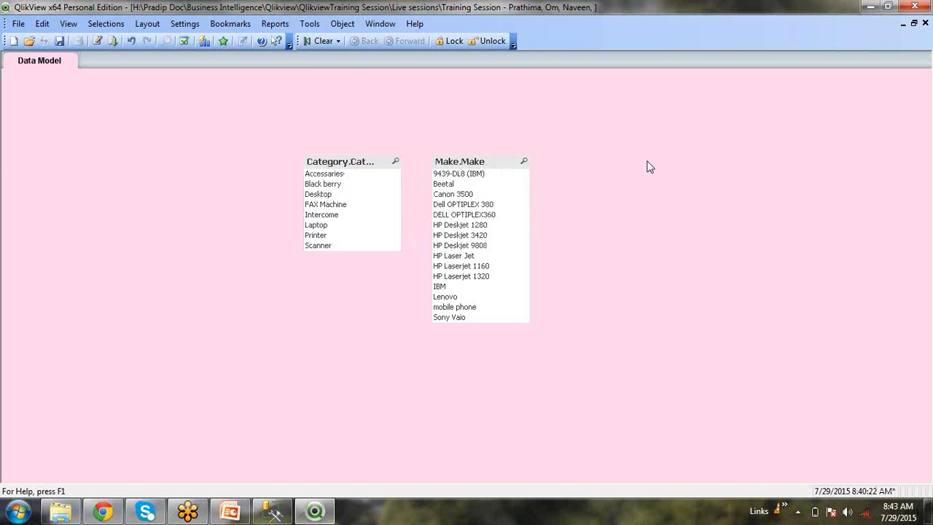
click(337, 163)
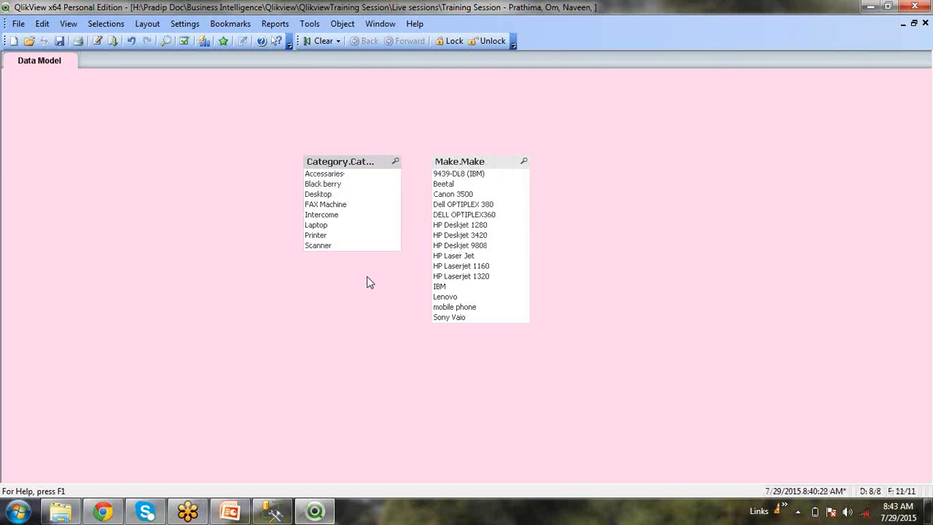
click(617, 221)
click(487, 162)
click(689, 131)
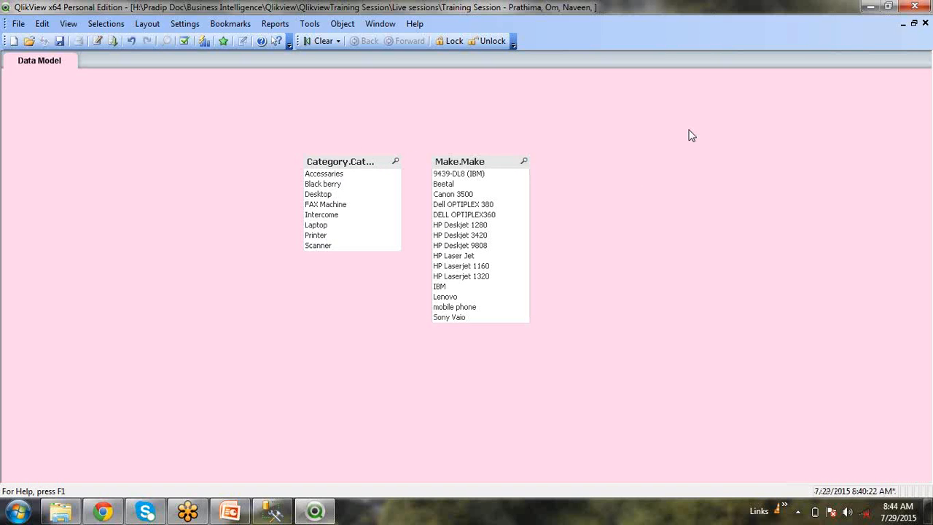
Select Desktop, Laptop and Printer in turn in the Category.Category list box to check the associated makes
click(326, 194)
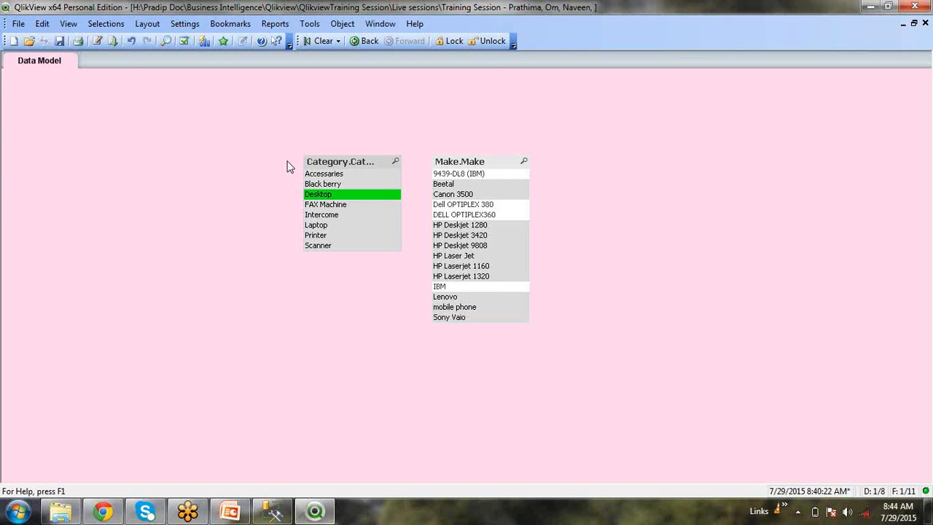
click(325, 229)
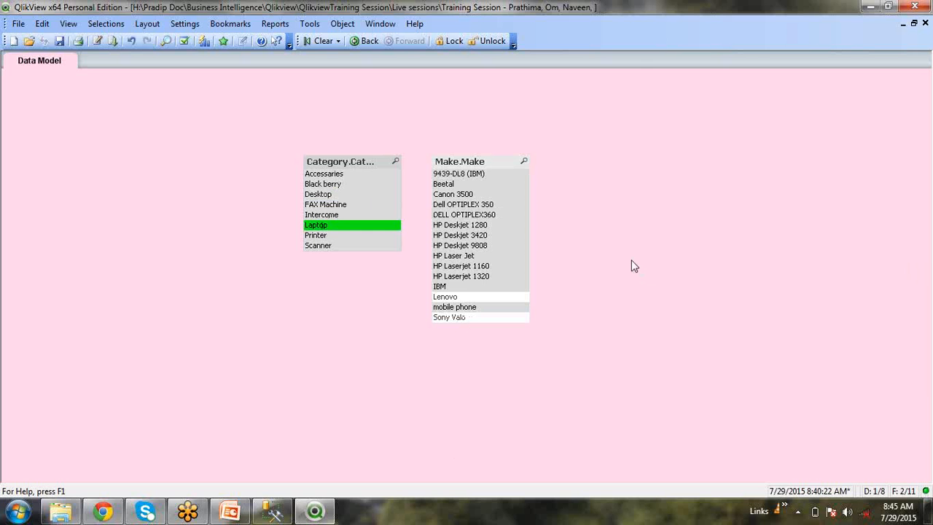
click(318, 236)
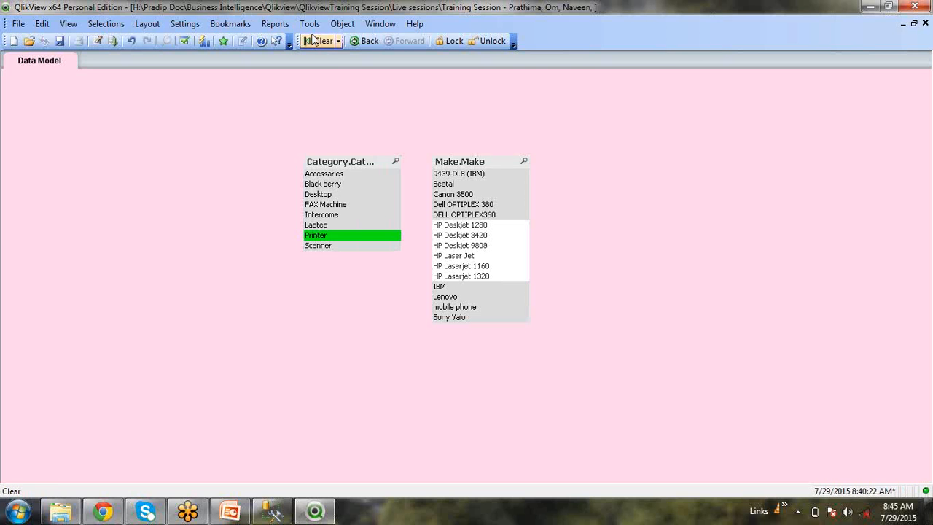
Check the makes associated with Black berry, FAX Machine, Laptop and Accessaries by selecting each category, and finally deselect Laptop
click(347, 185)
click(345, 205)
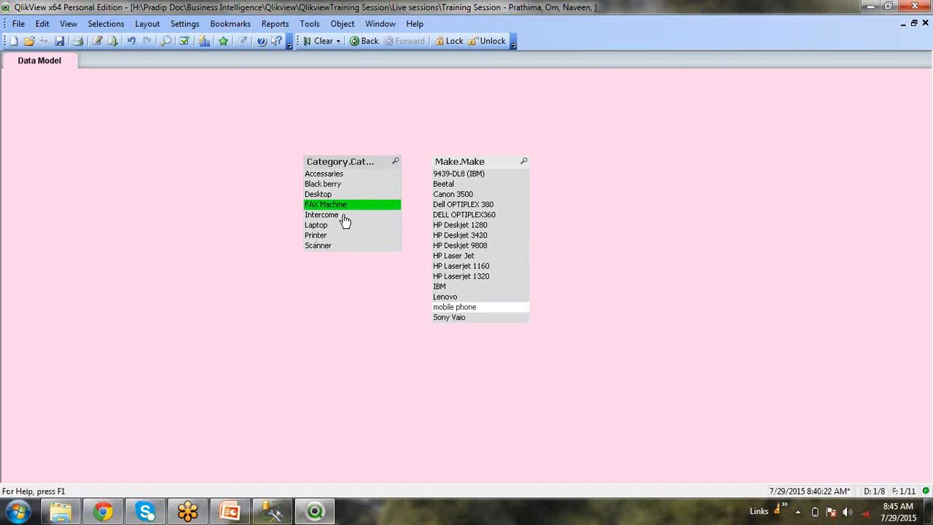
click(341, 225)
click(350, 205)
click(340, 184)
click(338, 174)
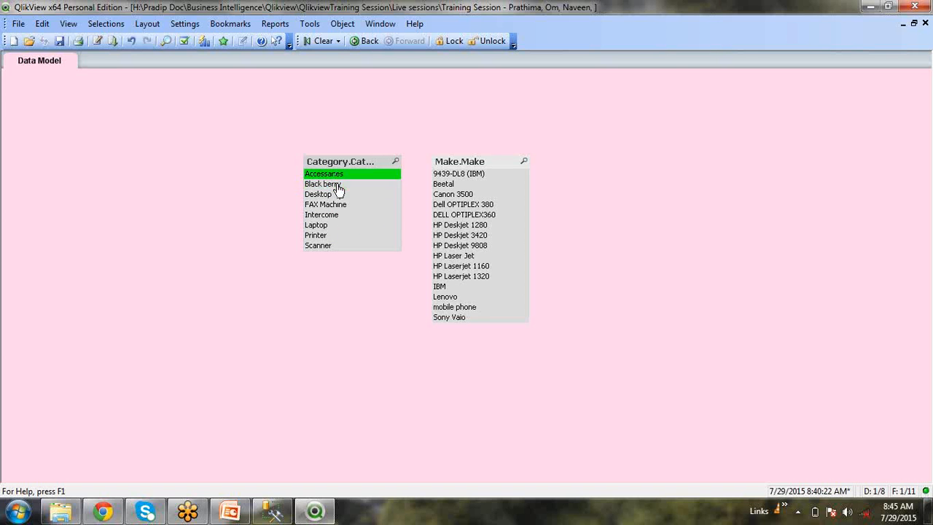
click(337, 184)
click(338, 204)
click(337, 226)
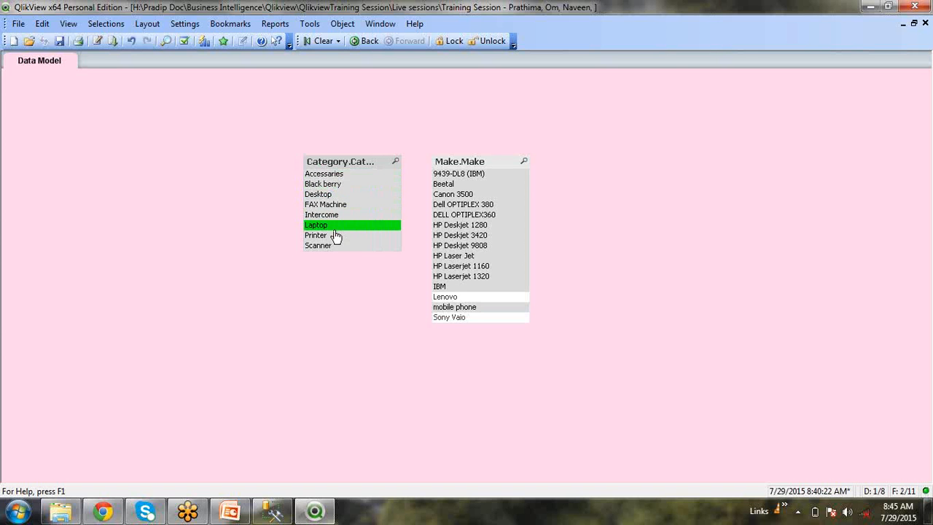
click(334, 229)
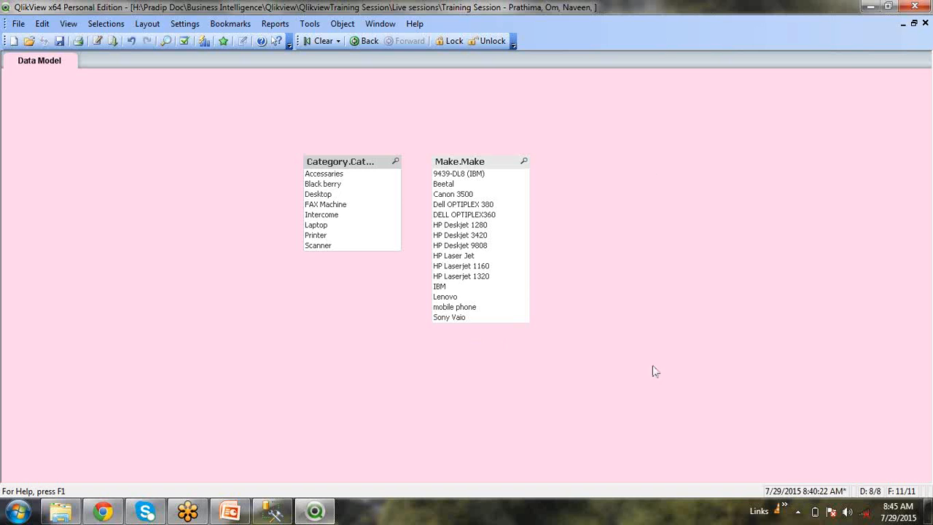
Select Desktop in the Category.Category list box and turn off the Text sort option of the Make.Make list box
click(326, 195)
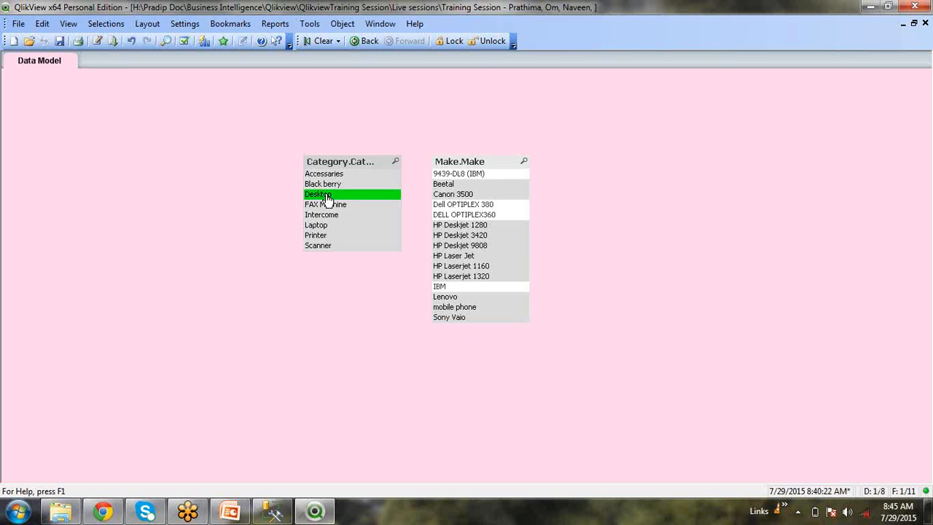
right_click(462, 163)
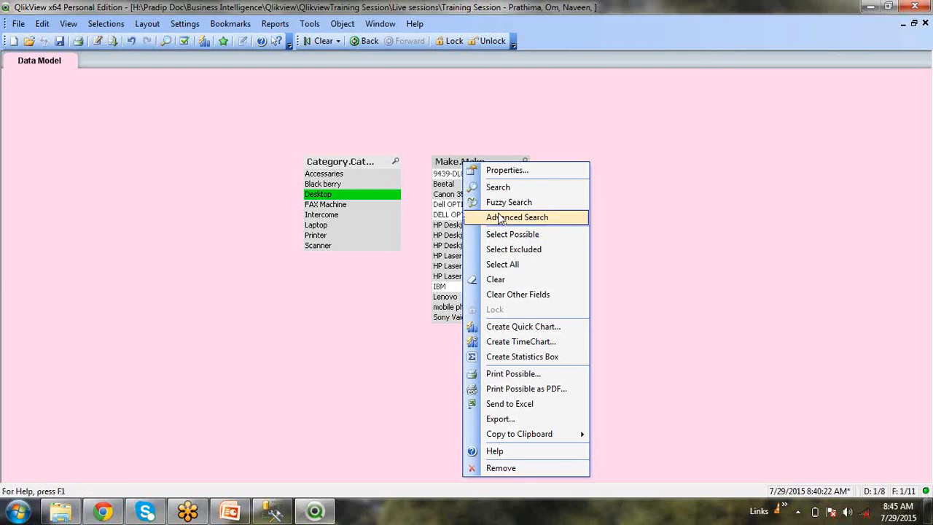
click(505, 172)
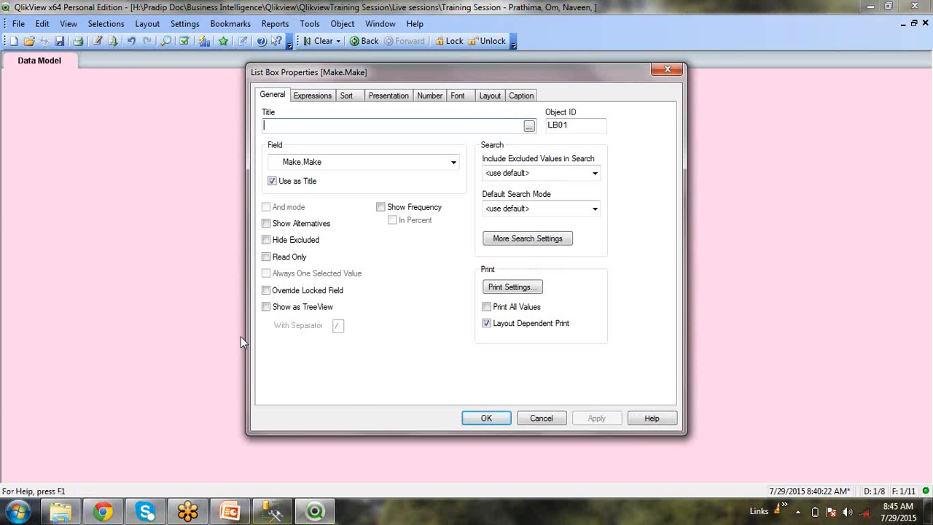
click(316, 105)
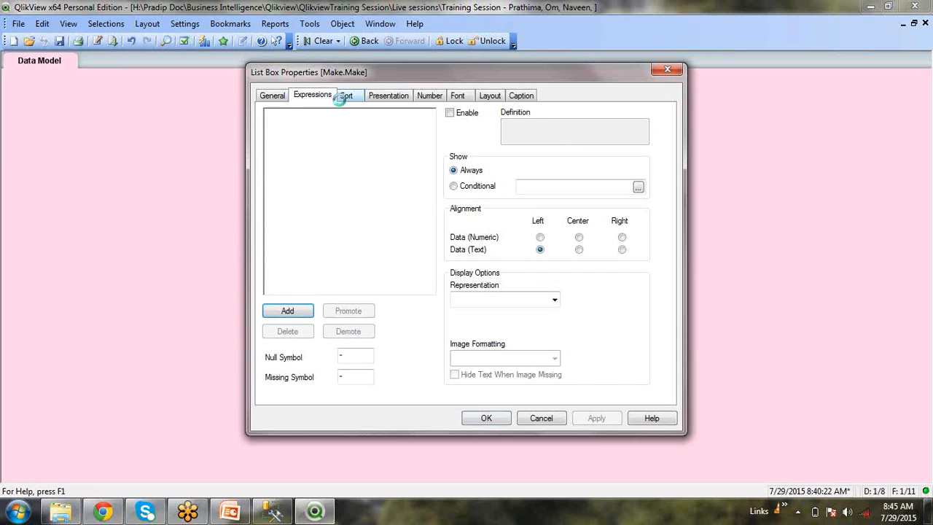
click(341, 102)
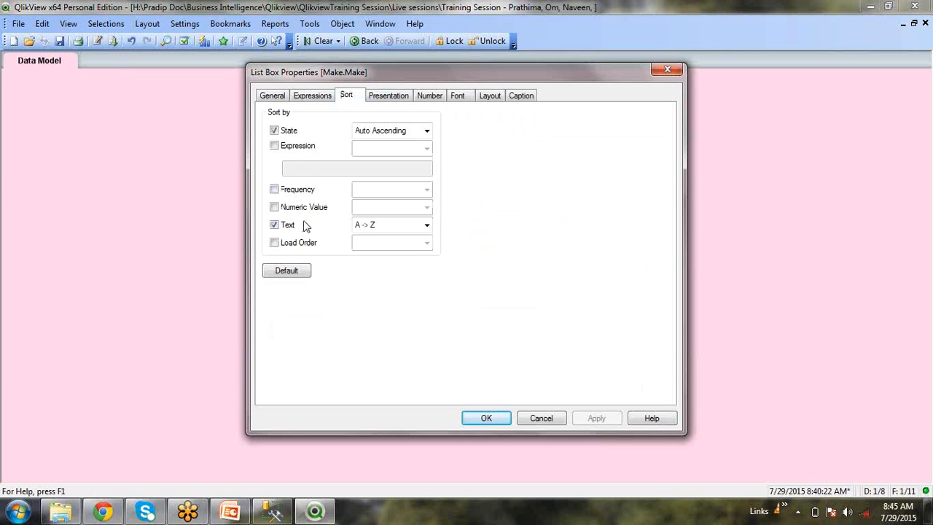
click(274, 225)
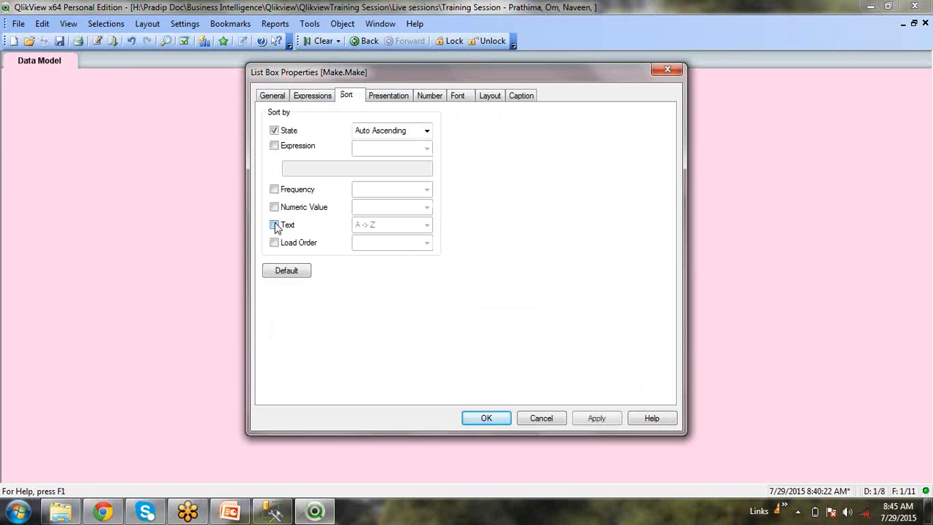
click(482, 423)
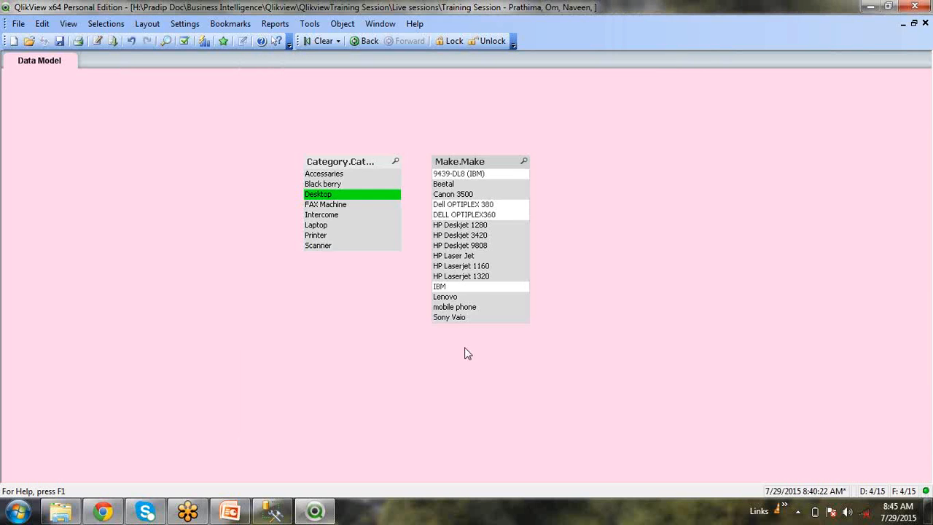
Review the Sort, Presentation and Number settings of the Make.Make list box and leave its properties without changes
right_click(476, 165)
click(484, 170)
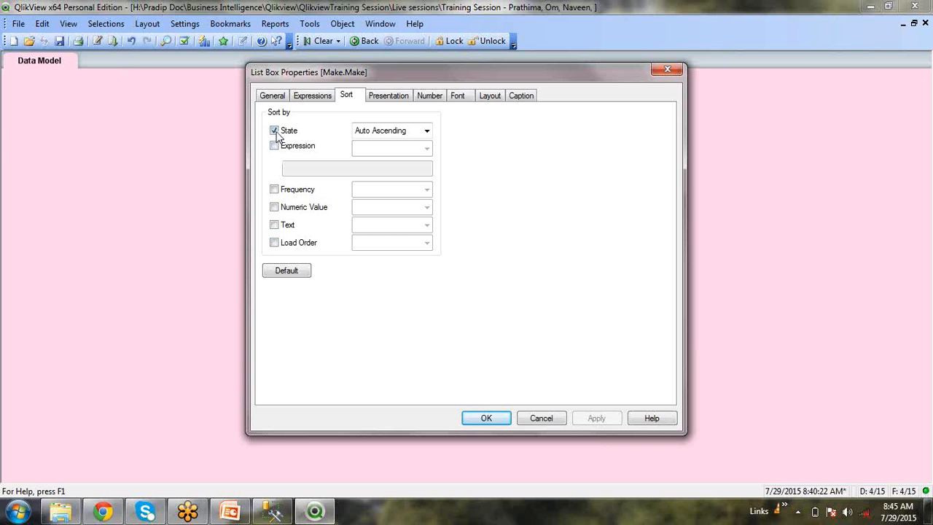
click(406, 97)
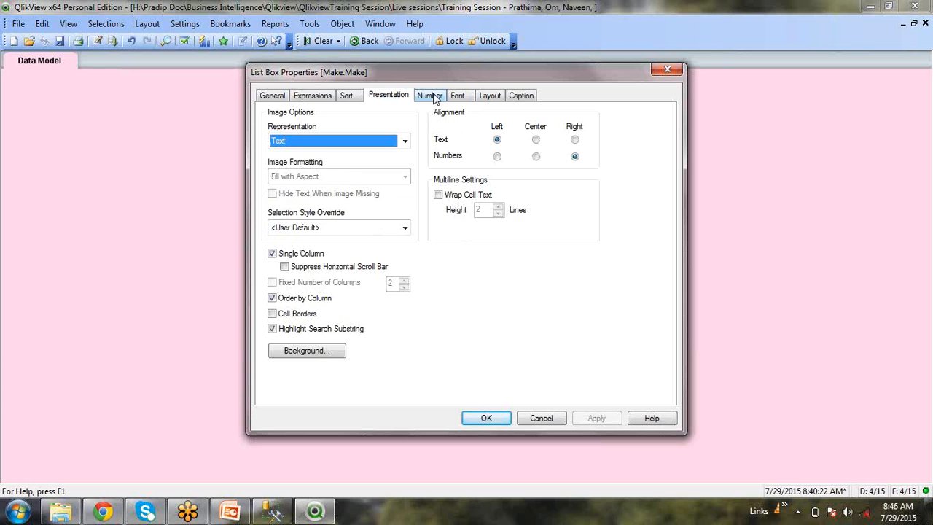
click(431, 96)
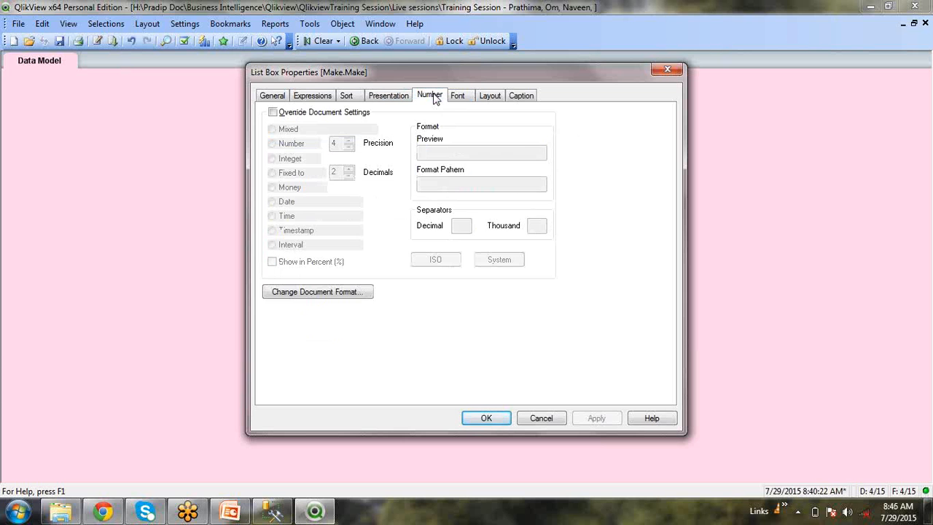
click(541, 418)
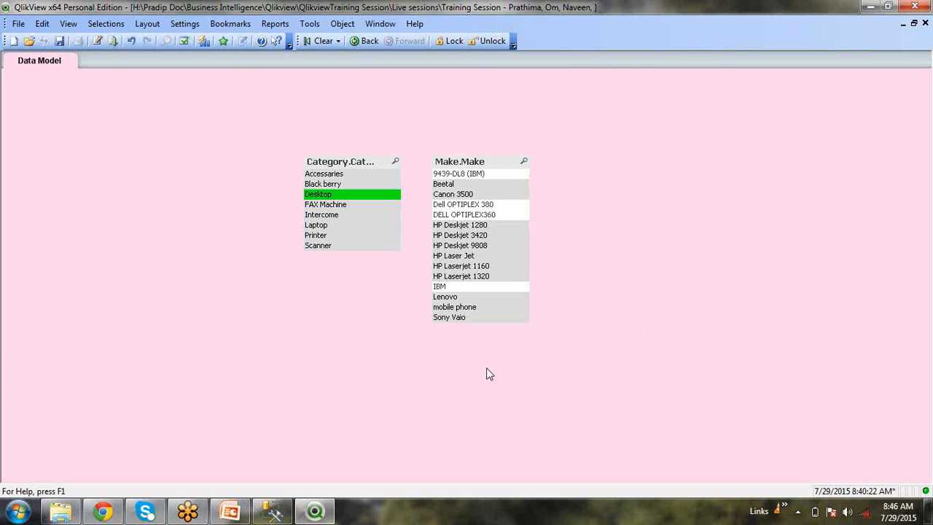
Clear the selections, comment out the UNQUALIFY CategoryId; statement in the load script with //, and save the document
click(313, 42)
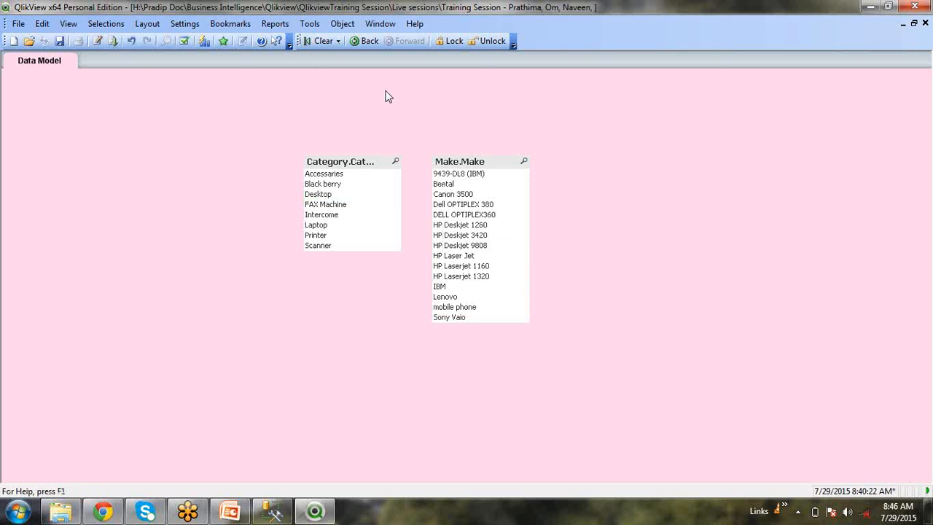
click(98, 42)
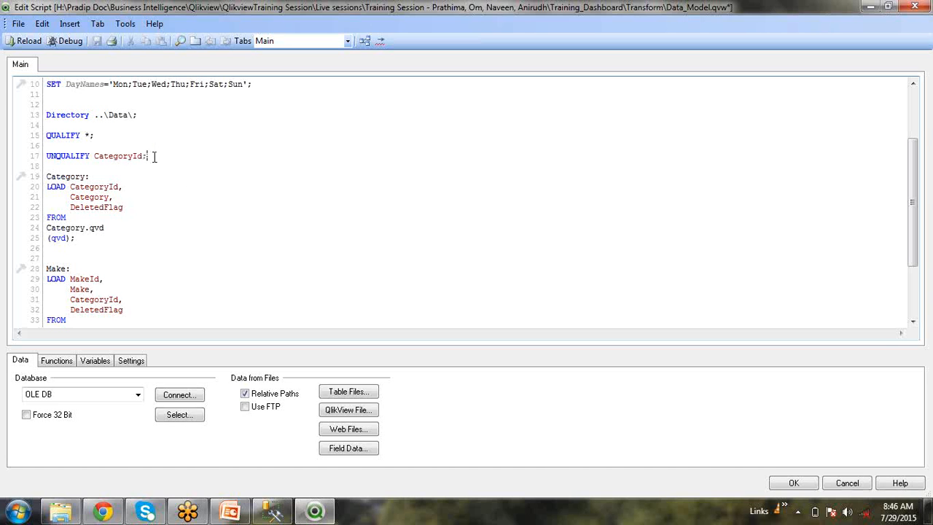
text(//)
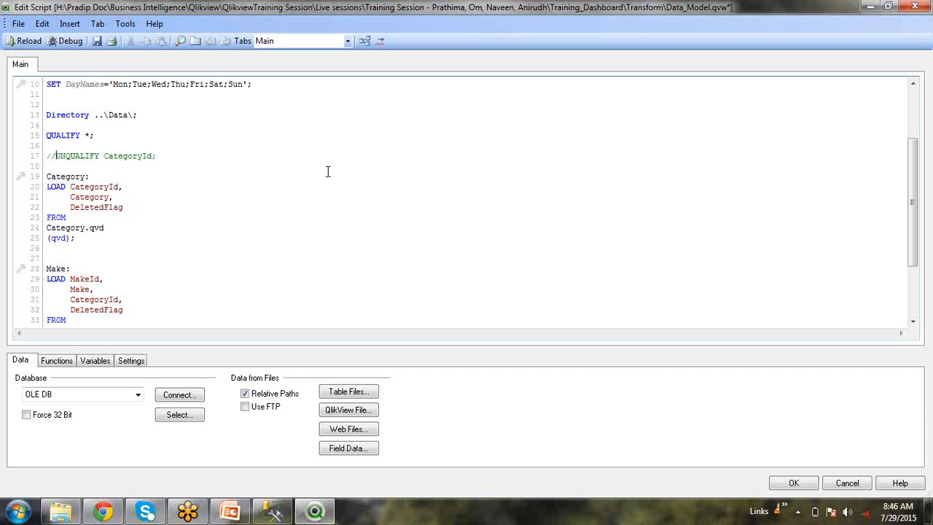
click(97, 41)
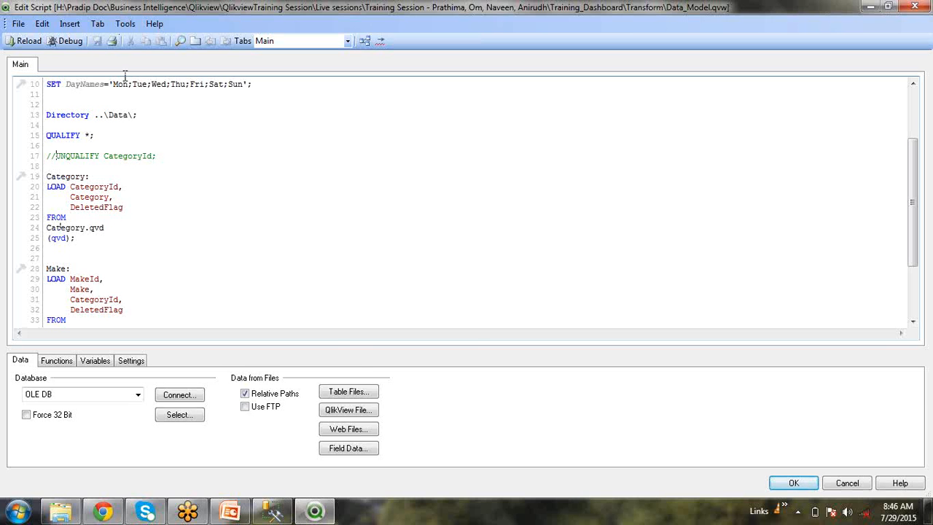
Reload the script keeping the same sheet fields, and inspect the Category and Make tables for a link in the table viewer
click(25, 42)
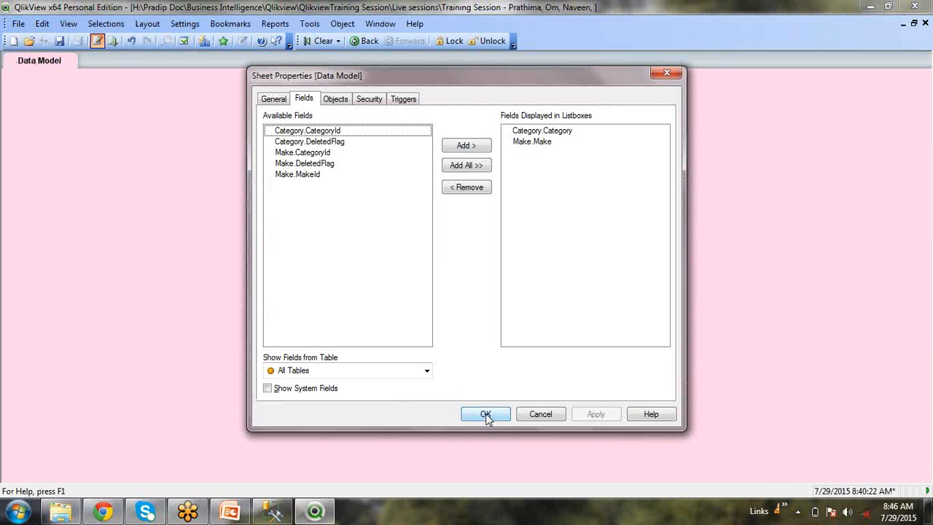
click(485, 413)
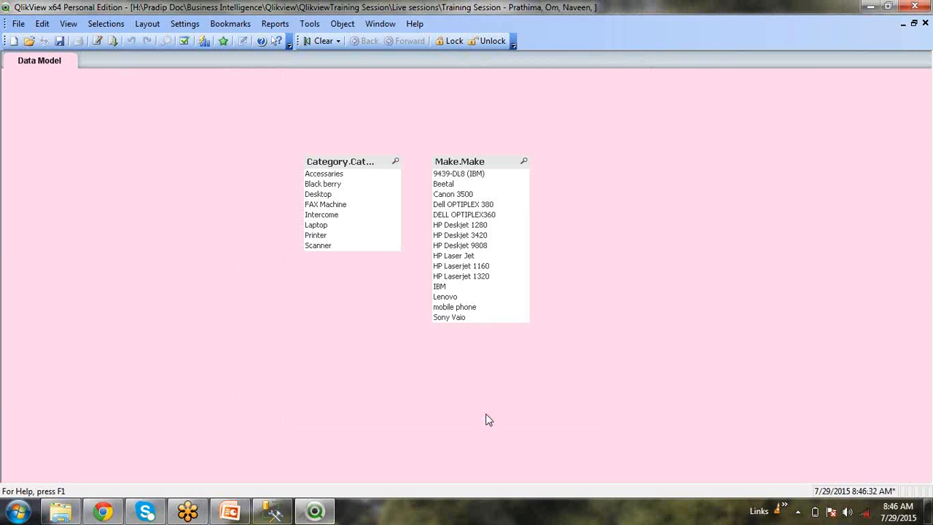
key(ctrl+t)
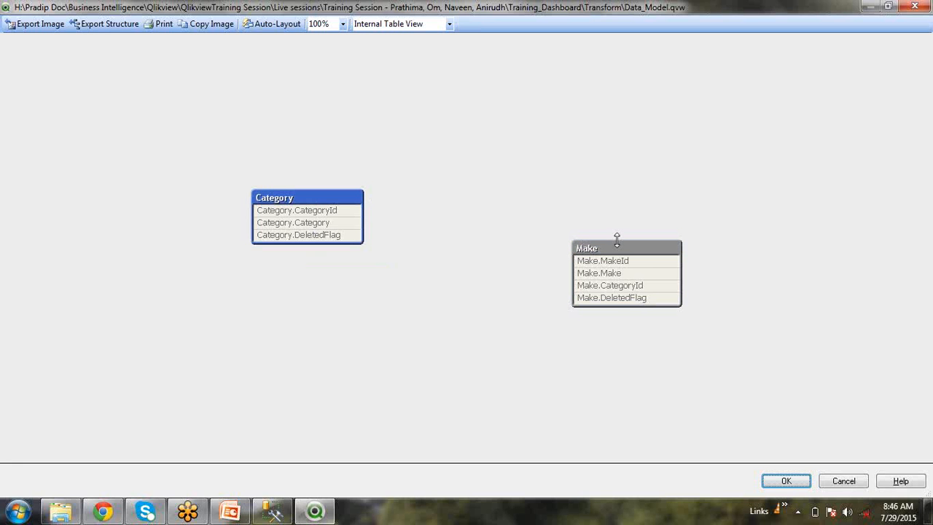
mouse_move(616, 250)
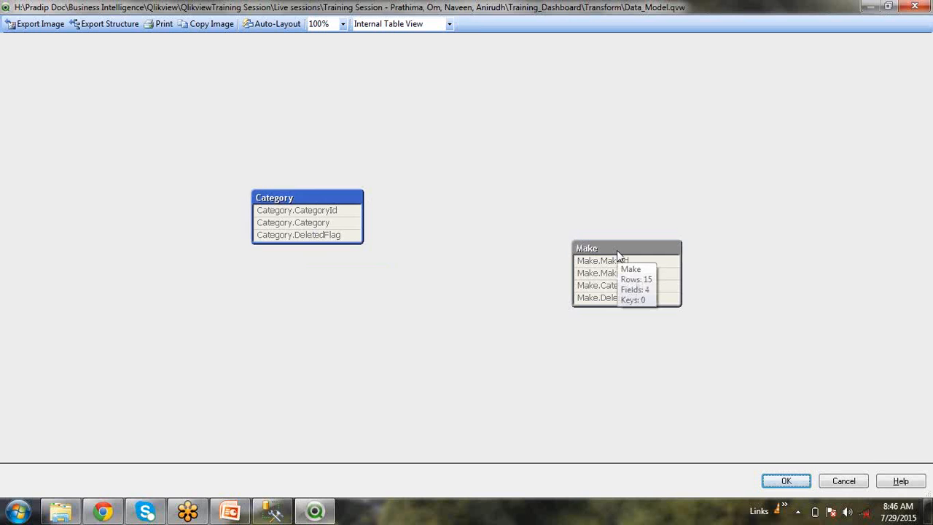
click(616, 250)
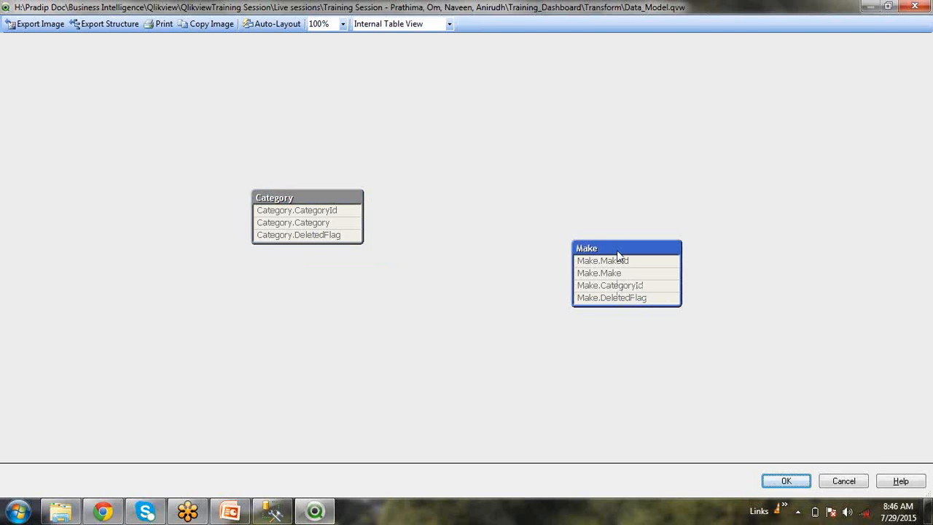
click(847, 481)
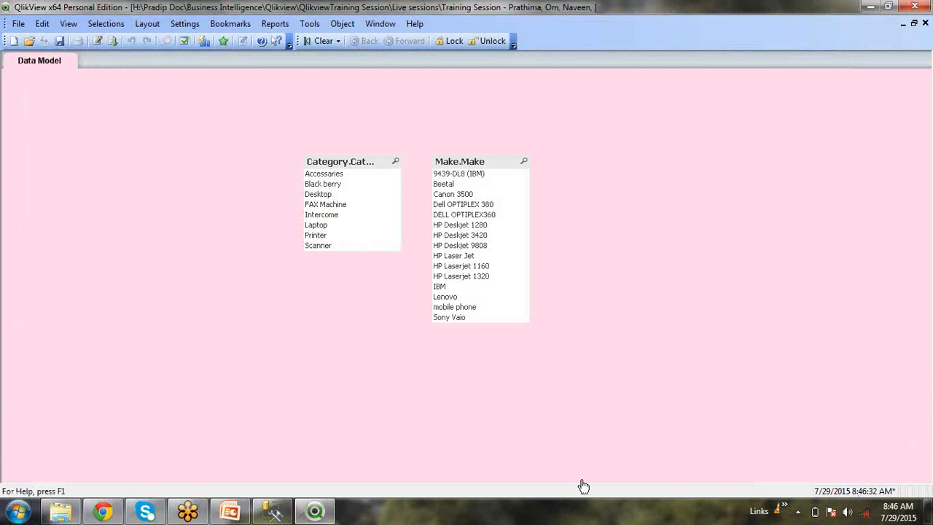
Select Desktop, Intercome, Printer, Scanner and Laptop in turn, ending on Desktop, to check whether the Make.Make values respond
click(340, 195)
click(342, 216)
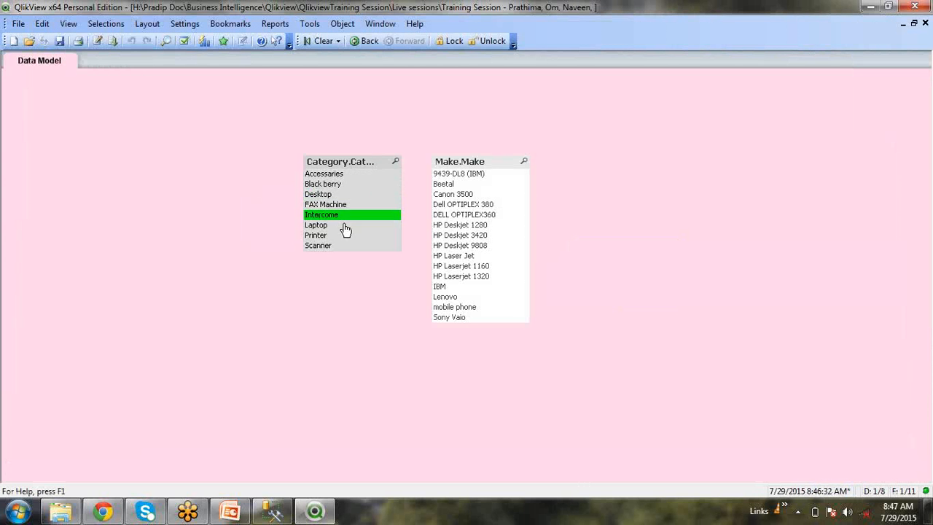
click(344, 236)
click(343, 245)
click(344, 225)
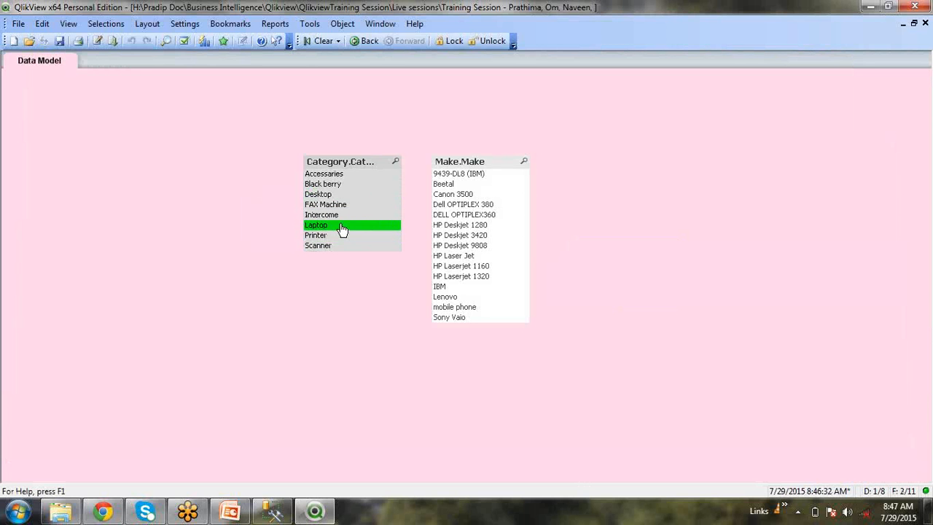
click(339, 196)
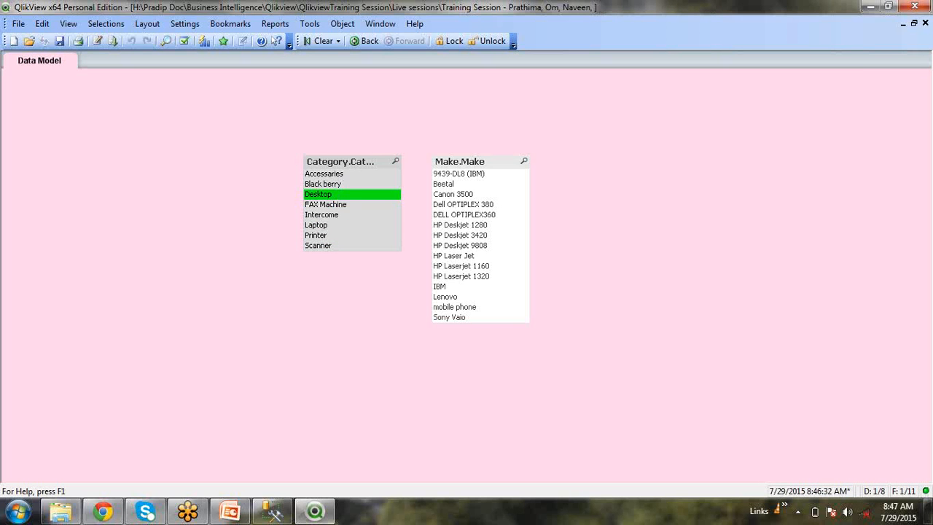
Switch to the Reliance 3G connection manager, check its SMS inbox and data connection, and minimize it
click(796, 513)
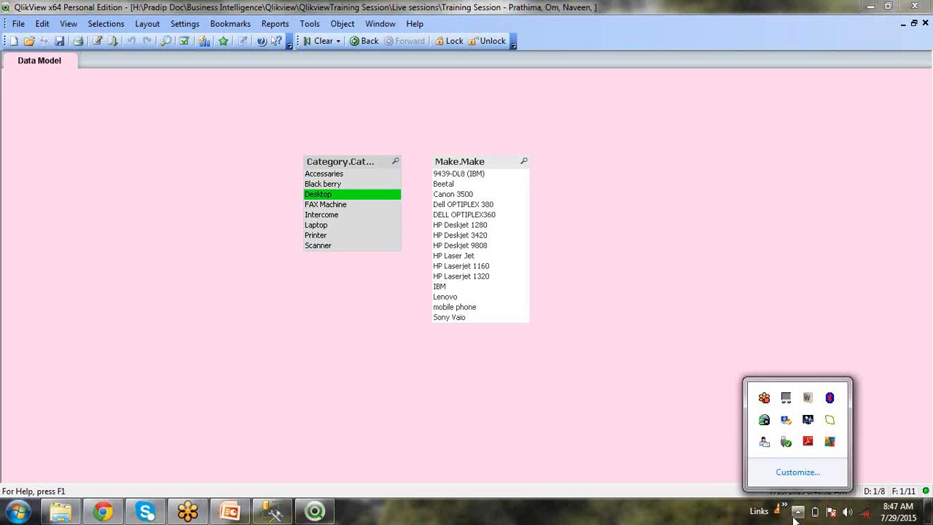
click(786, 421)
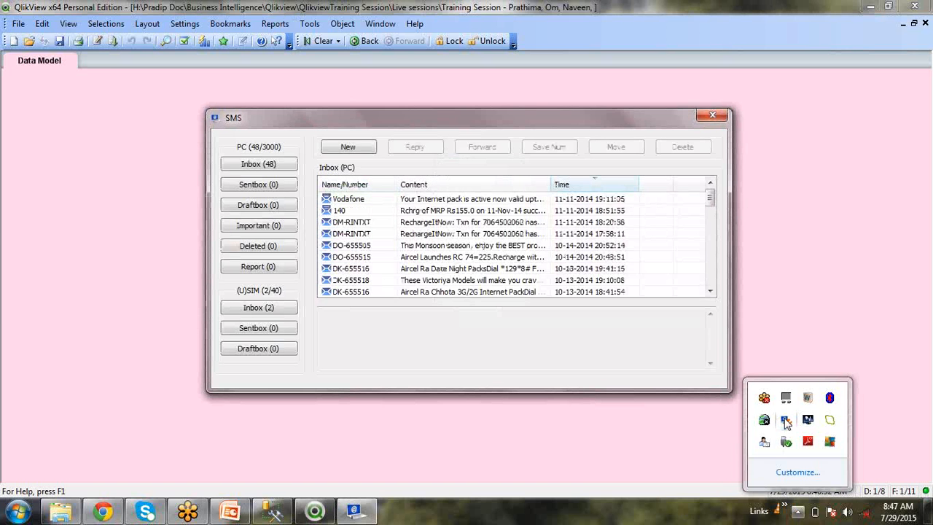
click(264, 167)
click(712, 116)
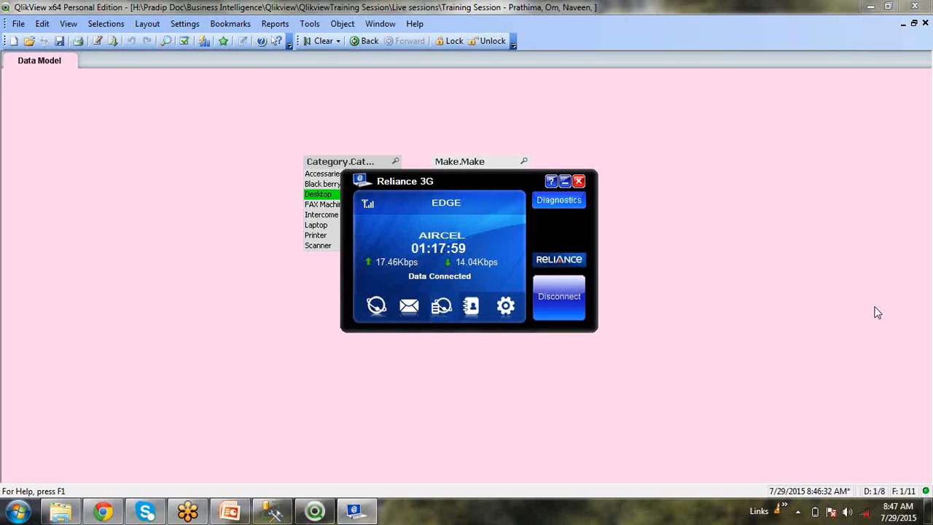
click(564, 181)
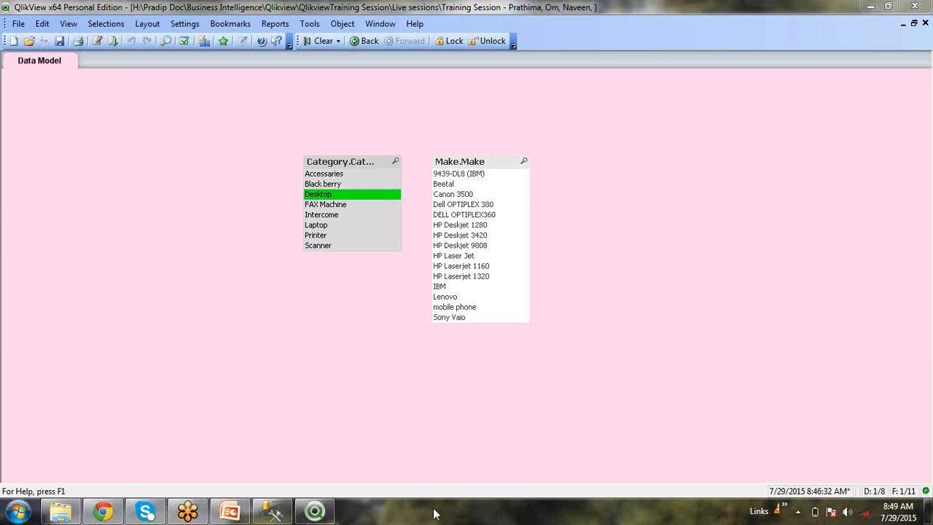
click(784, 506)
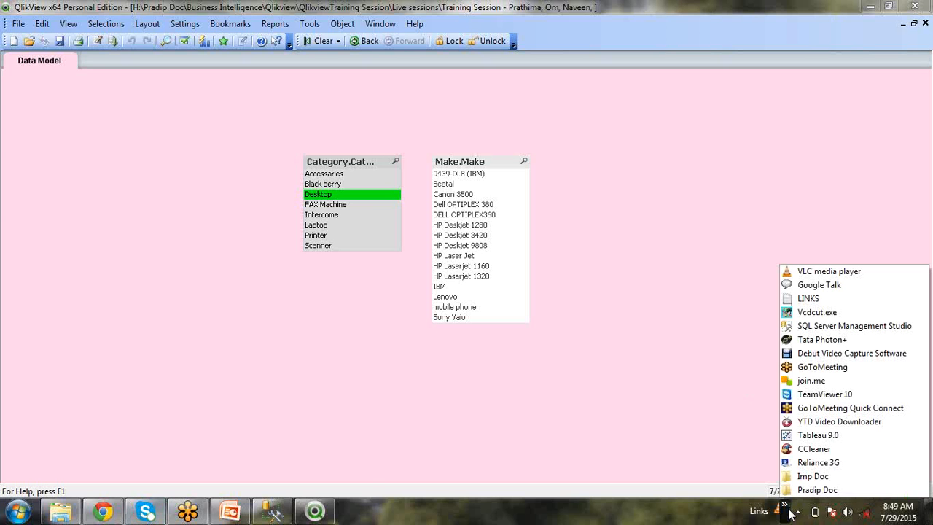
click(697, 518)
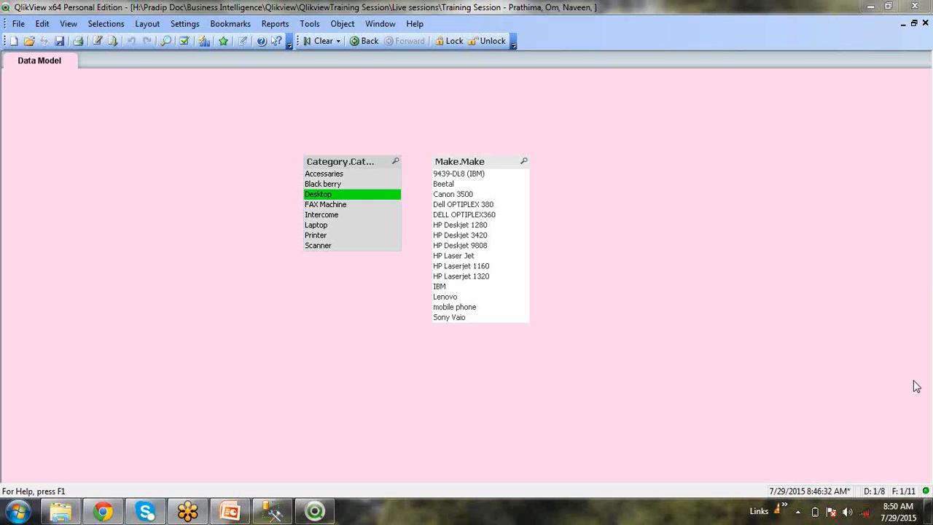